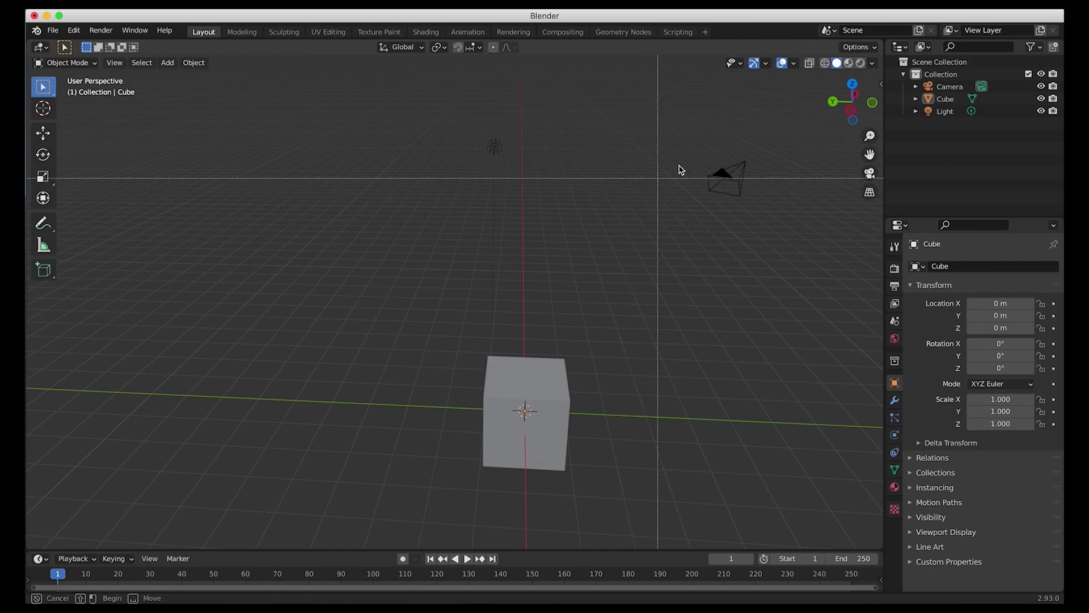
Delete the default cube, camera and light from the scene.
{"action": "left_click_drag", "start_coordinate": [783, 120], "coordinate": [287, 495]}
{"action": "key", "text": "x"}
{"action": "left_click", "coordinate": [418, 382]}
{"action": "middle_click_drag", "start_coordinate": [418, 382], "coordinate": [613, 323]}
Add a Motion Tracking workspace from the VFX category.
{"action": "left_click", "coordinate": [708, 32]}
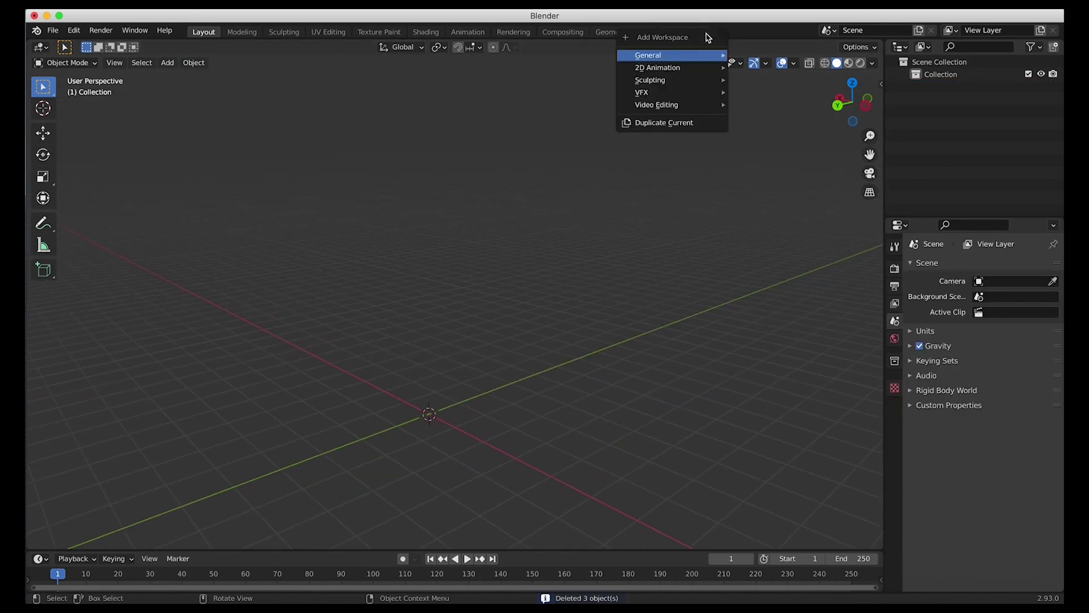
{"action": "mouse_move", "coordinate": [655, 97]}
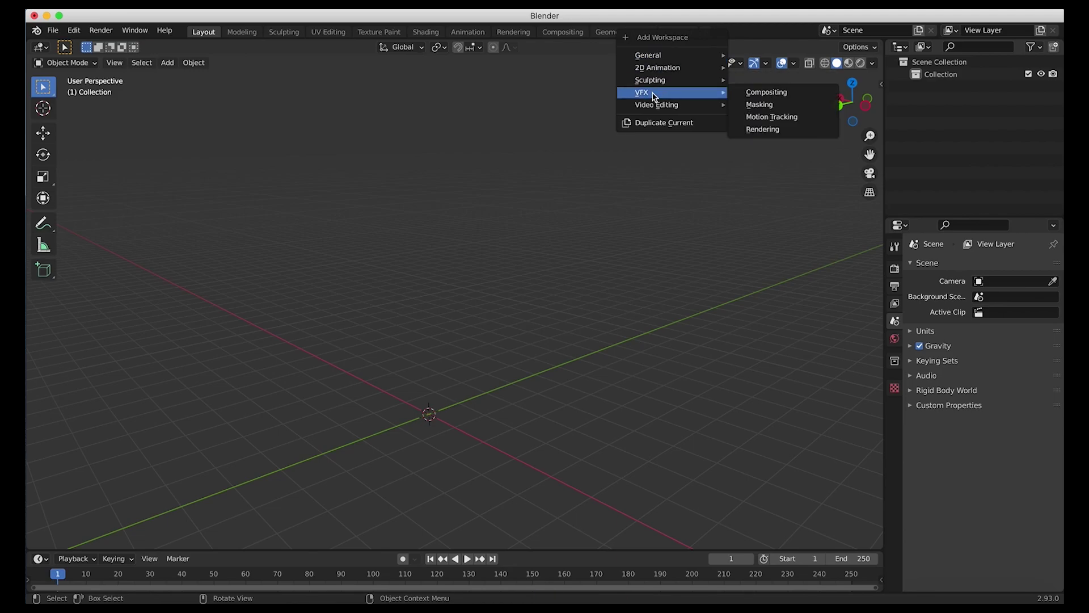
{"action": "left_click", "coordinate": [759, 120]}
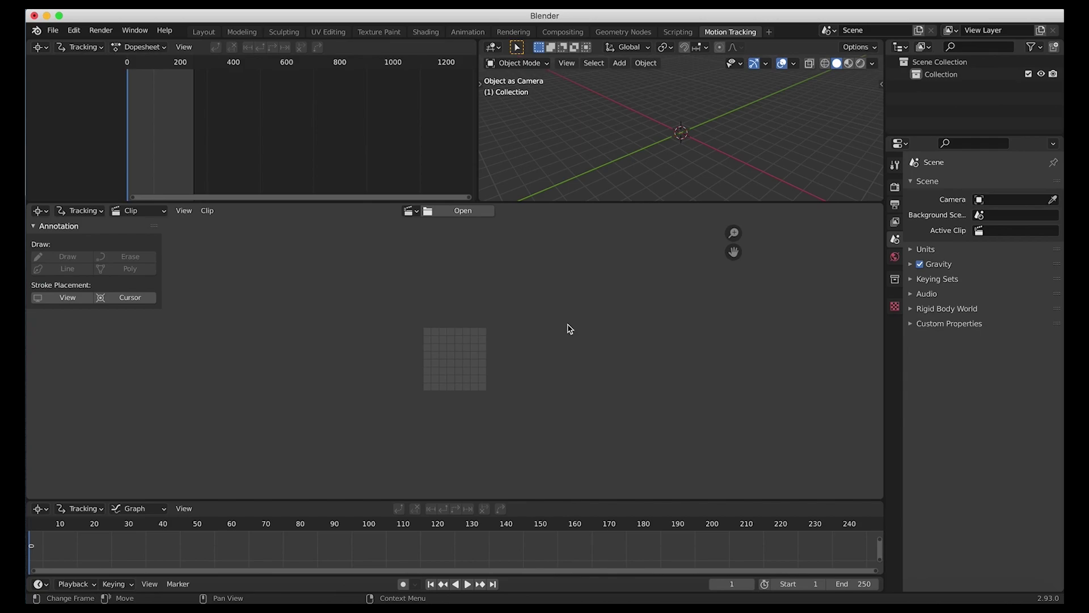
Open the 147682 house-on-fire MP4 clip from the recent Fire enhancement blender tut folder and fit it in the clip view.
{"action": "scroll", "coordinate": [411, 279], "scroll_direction": "up", "scroll_amount": 1}
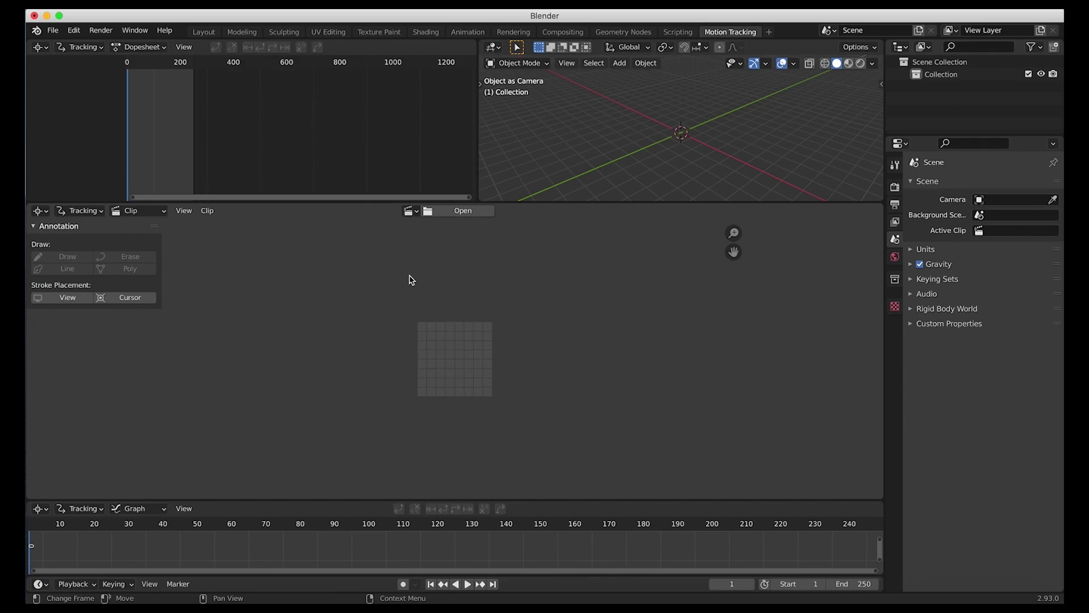
{"action": "left_click", "coordinate": [462, 210]}
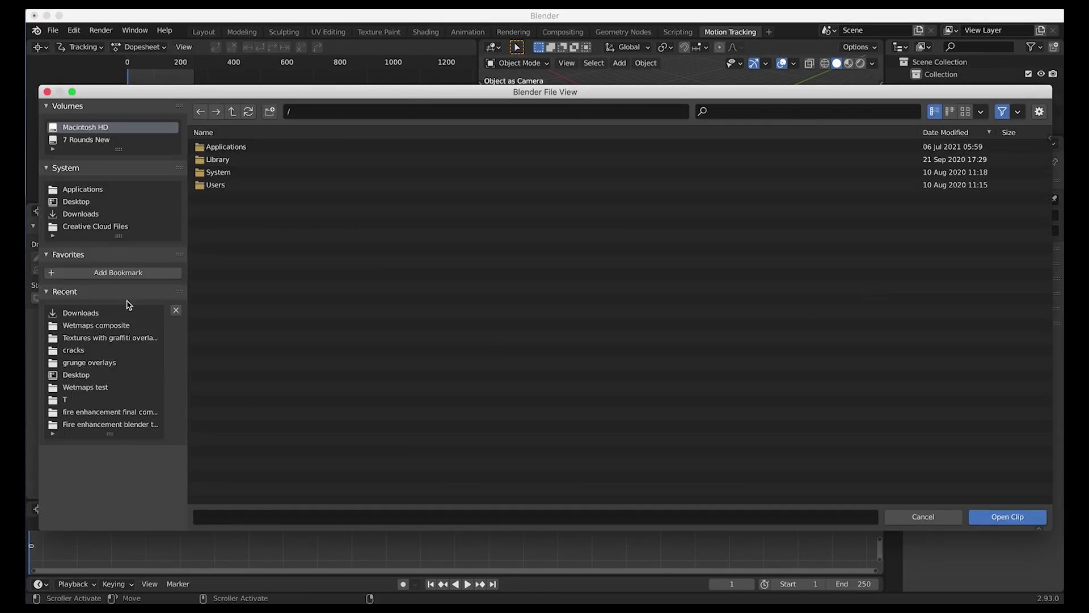
{"action": "left_click", "coordinate": [86, 140]}
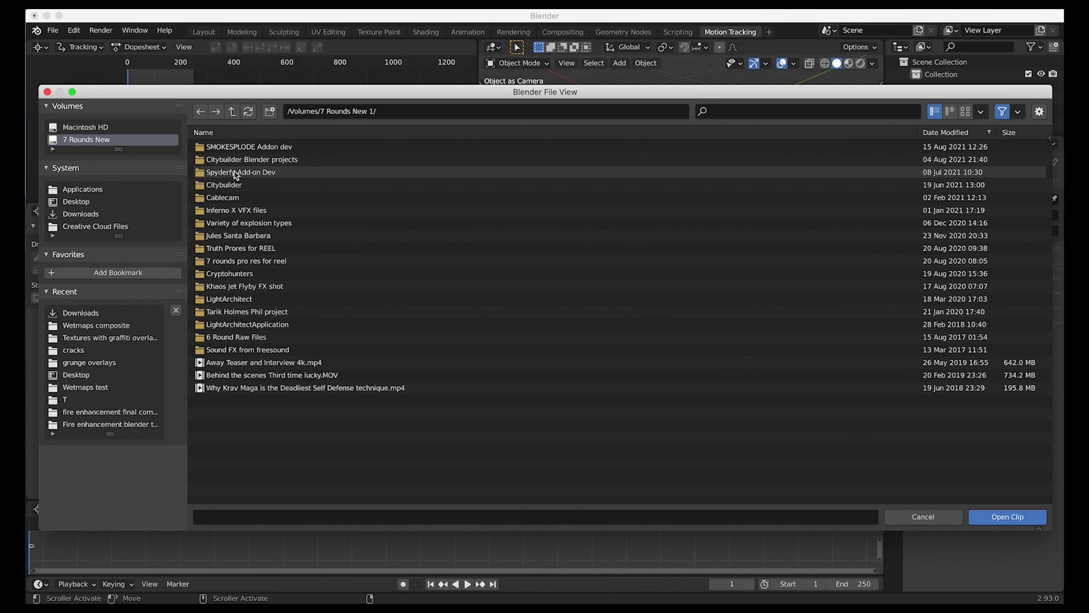
{"action": "left_click", "coordinate": [108, 424]}
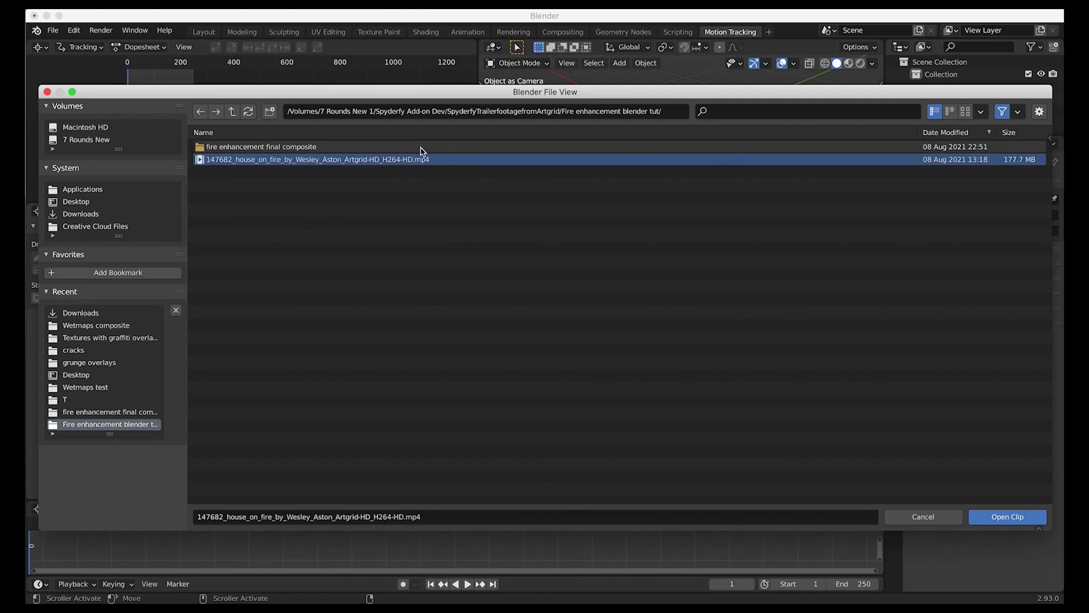
{"action": "left_click", "coordinate": [1009, 517]}
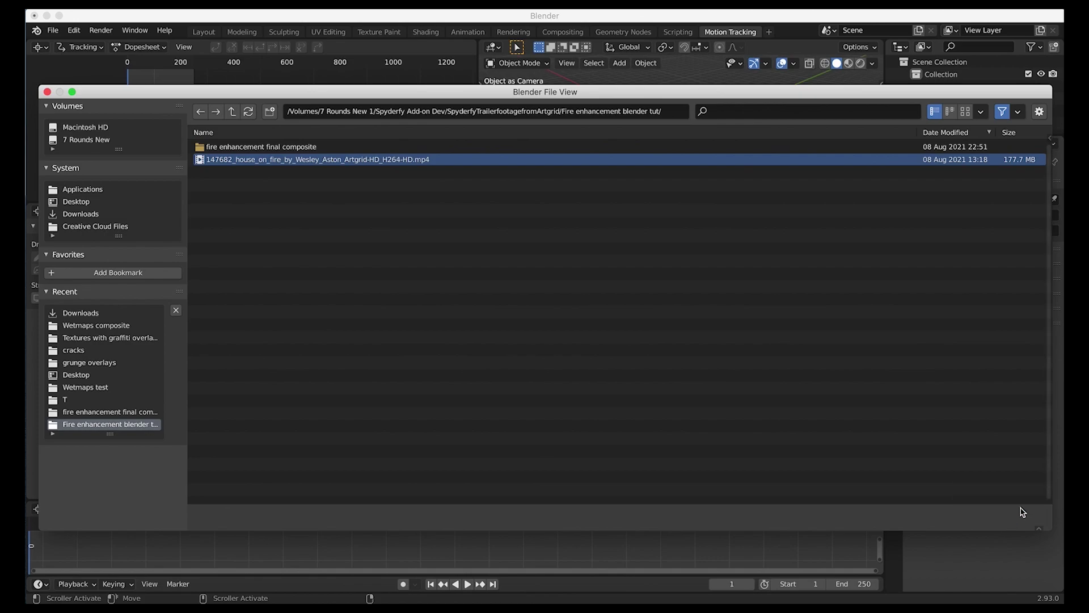
{"action": "key", "text": "Home"}
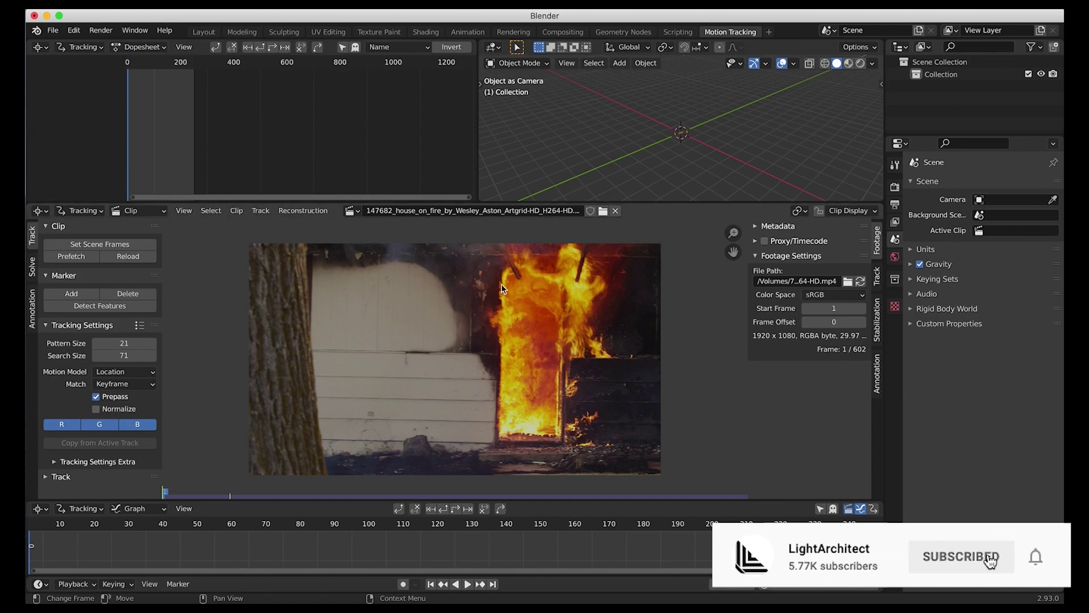
Prefetch the clip and match the scene's frame range to the footage, giving the clip editor more height.
{"action": "left_click", "coordinate": [69, 258]}
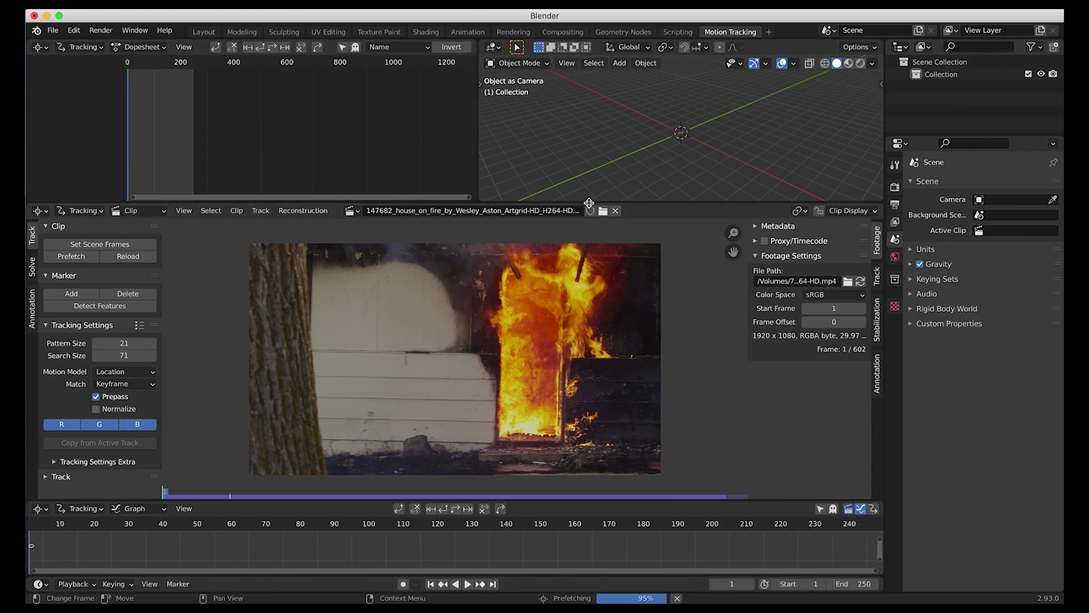
{"action": "left_click_drag", "start_coordinate": [604, 202], "coordinate": [603, 163]}
{"action": "left_click", "coordinate": [97, 204]}
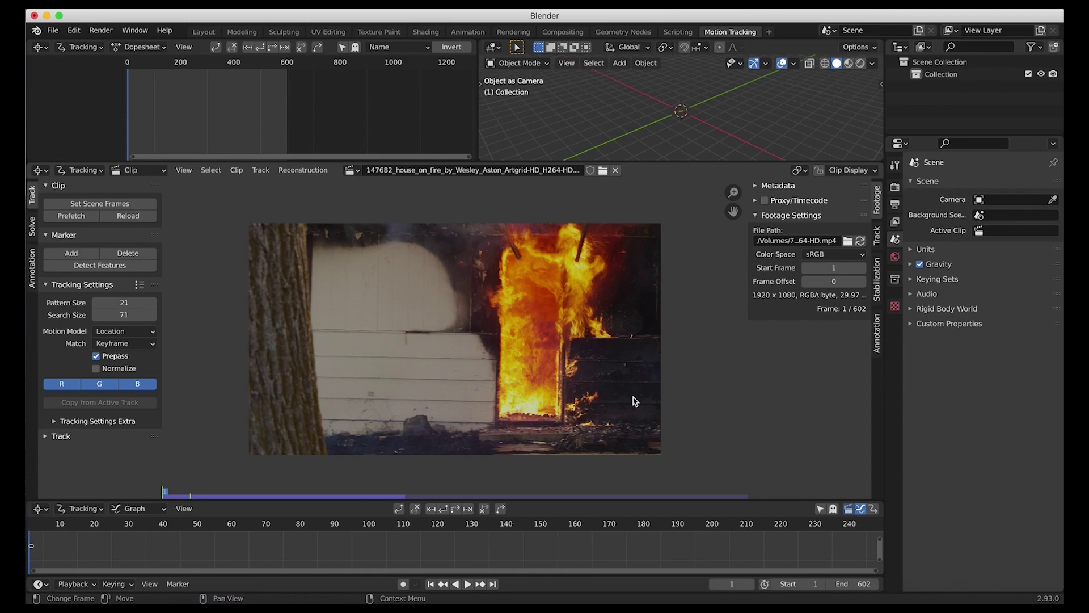
Play through the footage to review the camera move and return to the first frame.
{"action": "key", "text": "space"}
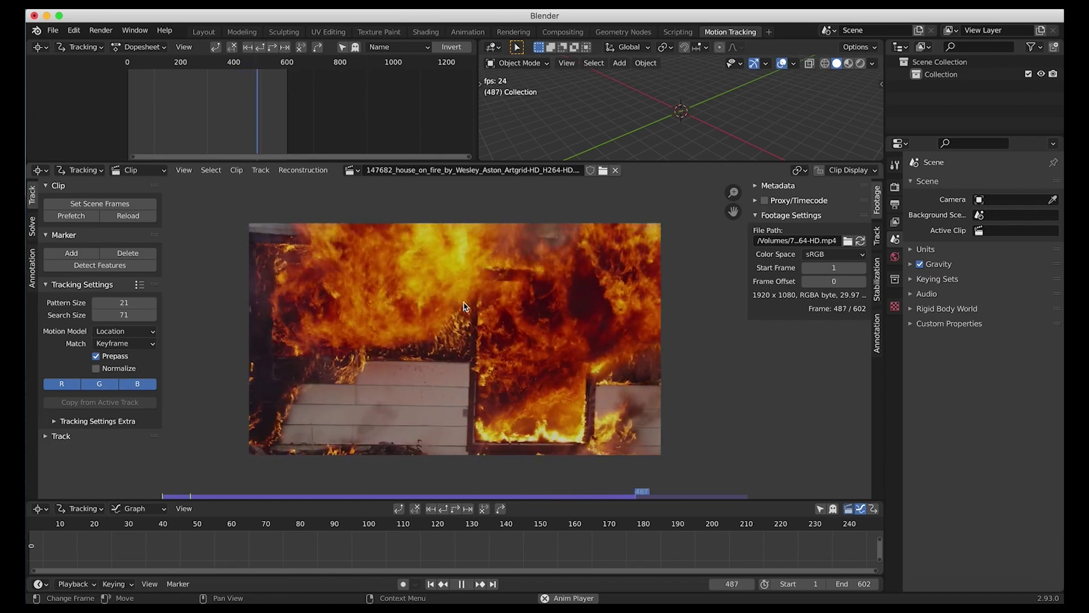
{"action": "key", "text": "Escape"}
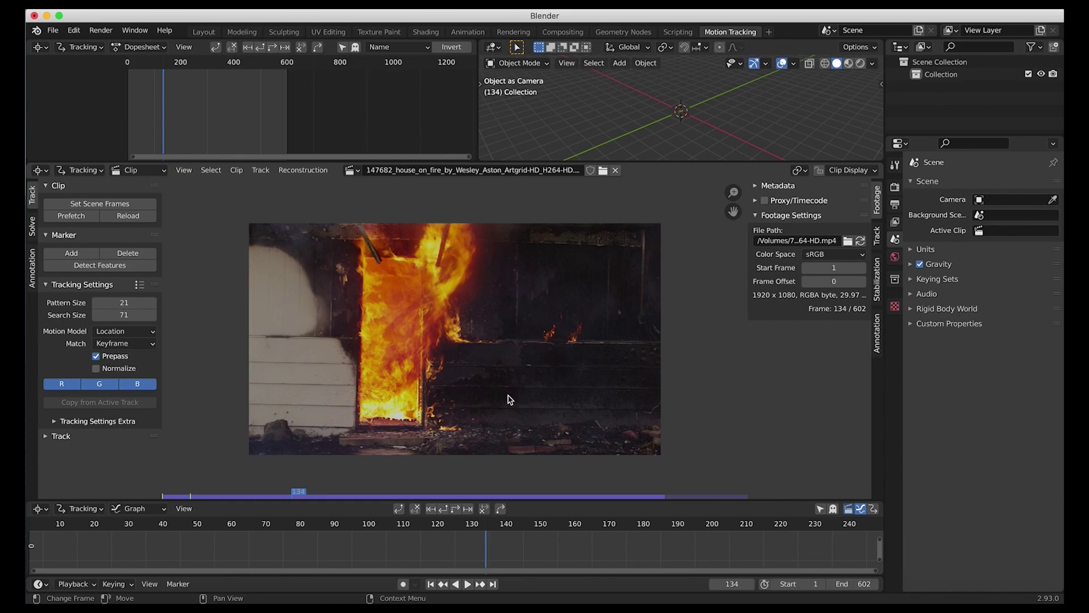
{"action": "left_click", "coordinate": [430, 584]}
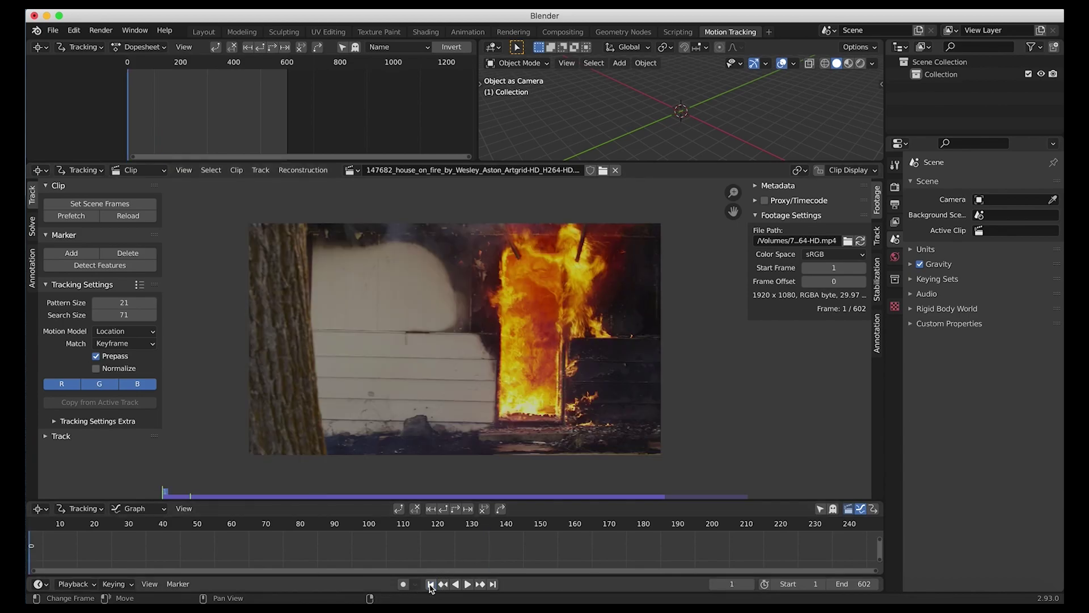
Set the scene's end frame to 500 and return to the first frame.
{"action": "left_click_drag", "start_coordinate": [525, 540], "coordinate": [540, 542]}
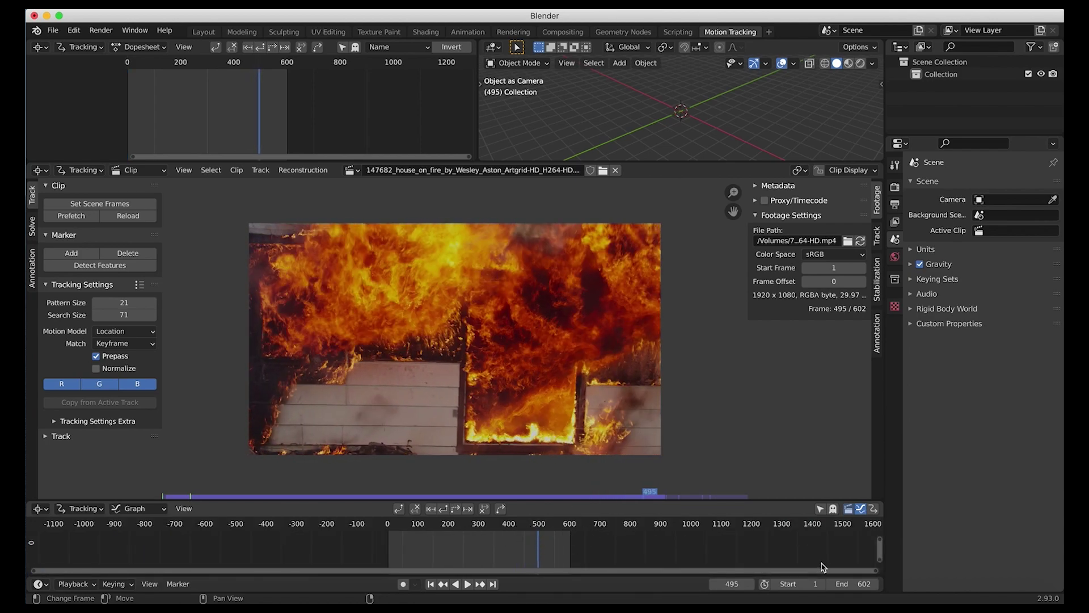
{"action": "left_click", "coordinate": [851, 585]}
{"action": "type", "text": "50"}
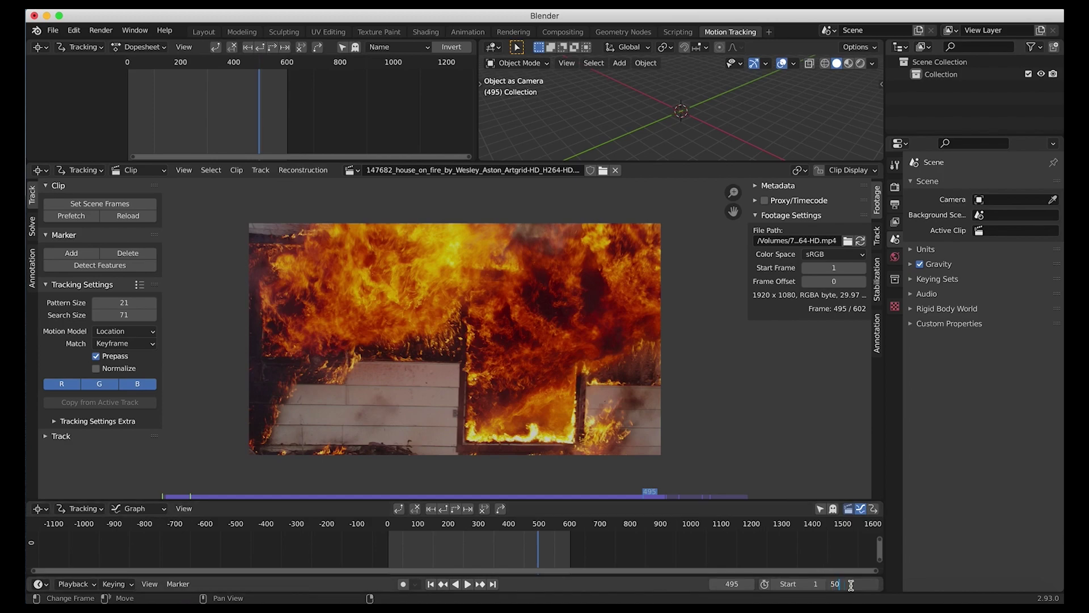
{"action": "type", "text": "0"}
{"action": "key", "text": "Return"}
{"action": "left_click", "coordinate": [431, 584]}
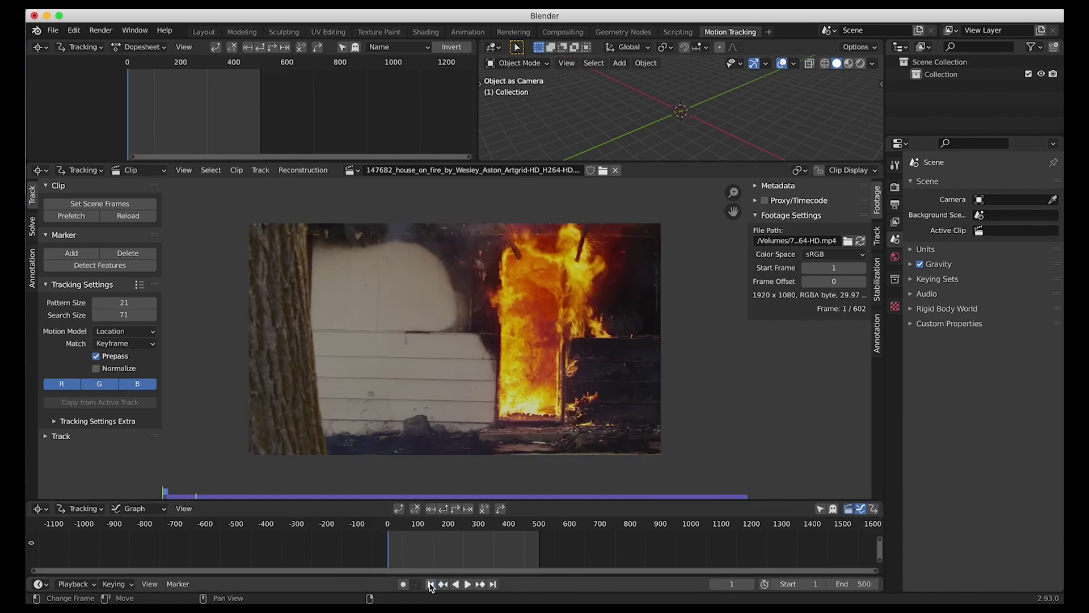
Apply the Blurry Footage preset to the tracking settings.
{"action": "left_click", "coordinate": [139, 285]}
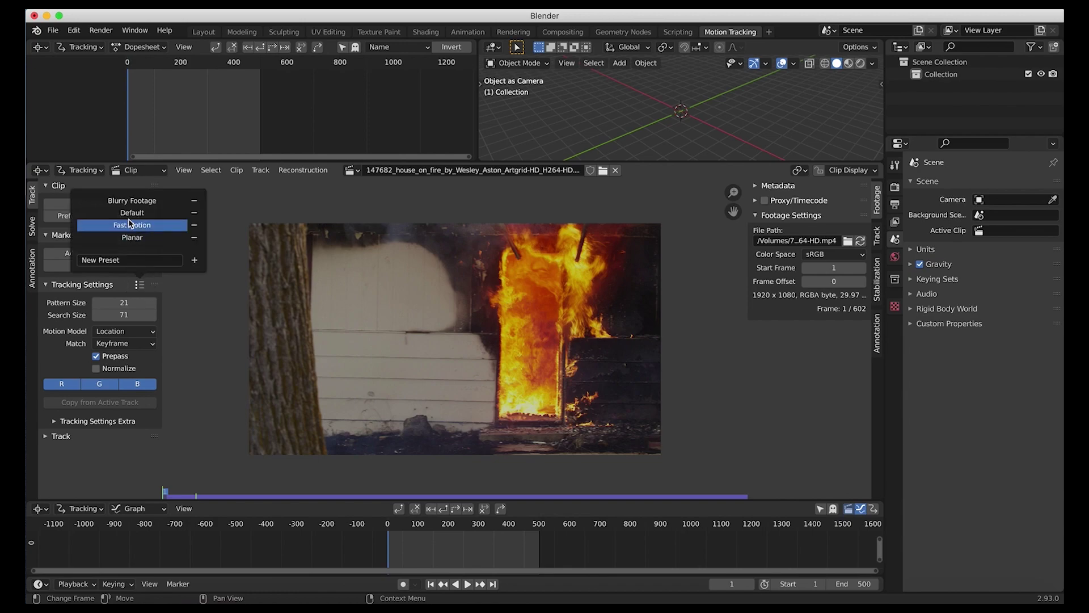
{"action": "left_click", "coordinate": [136, 202]}
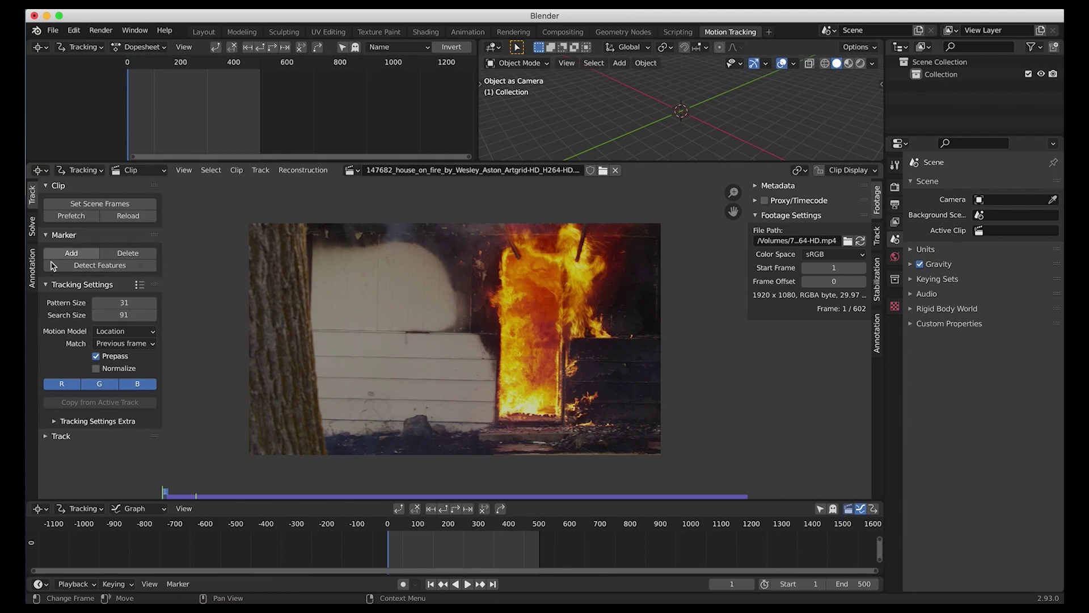
Detect features across the whole first frame with a threshold of 0.000 and track the markers forward.
{"action": "left_click", "coordinate": [98, 267]}
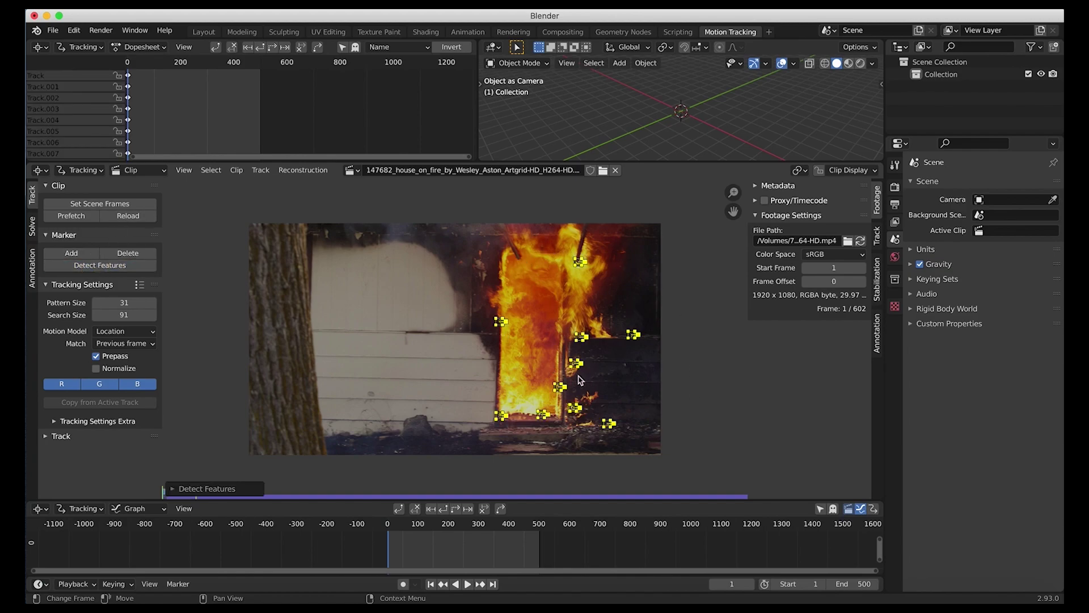
{"action": "left_click", "coordinate": [172, 489]}
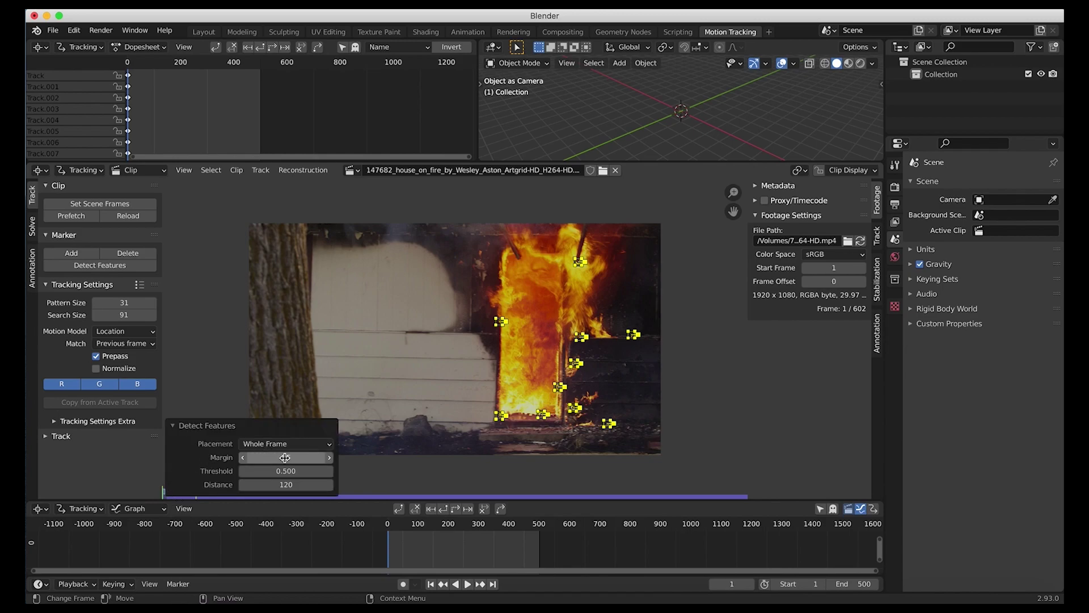
{"action": "left_click_drag", "start_coordinate": [296, 471], "coordinate": [227, 471]}
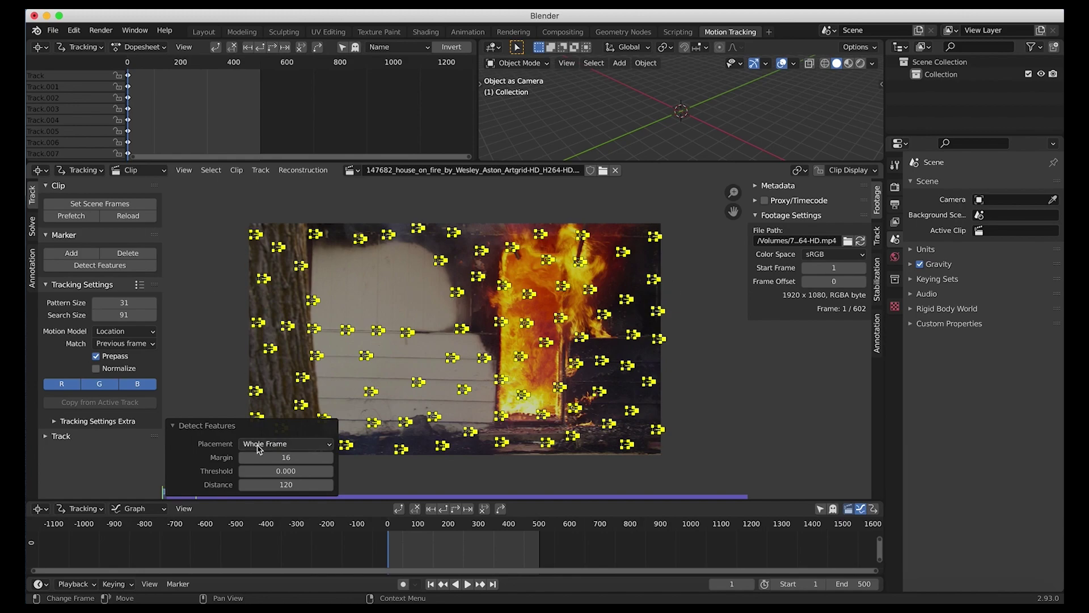
{"action": "left_click", "coordinate": [455, 510]}
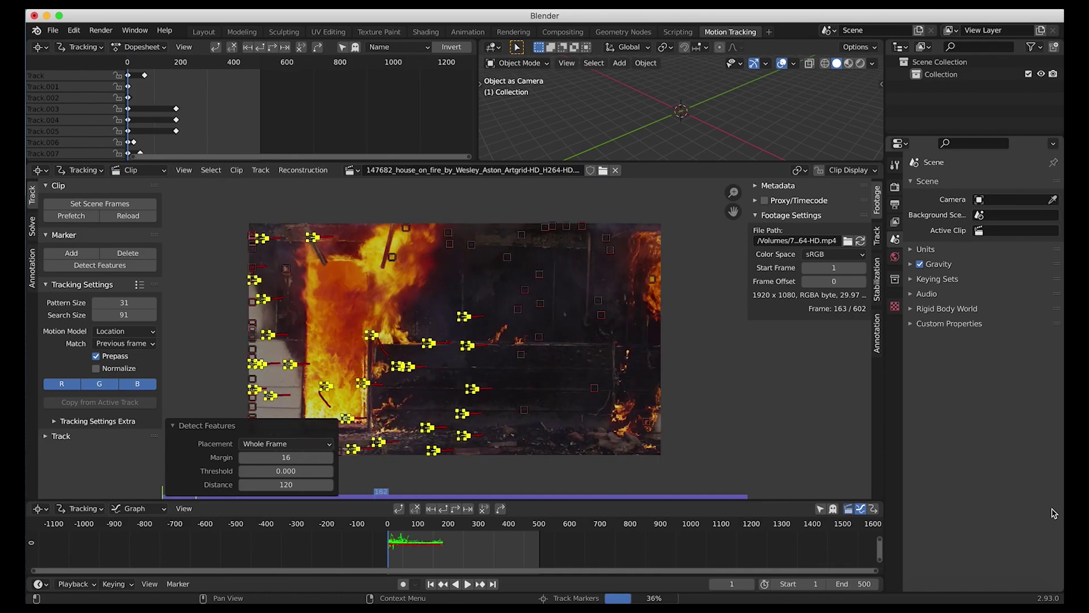
Detect features on the end frame, 500, and track the new markers backward.
{"action": "left_click", "coordinate": [493, 584]}
{"action": "left_click", "coordinate": [100, 265]}
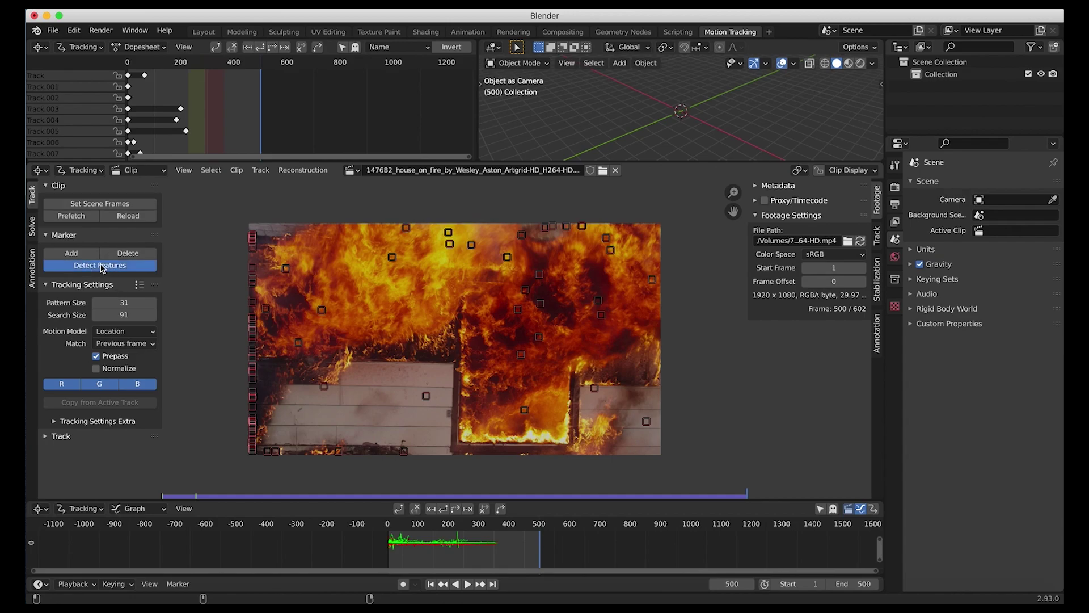
{"action": "left_click", "coordinate": [432, 509]}
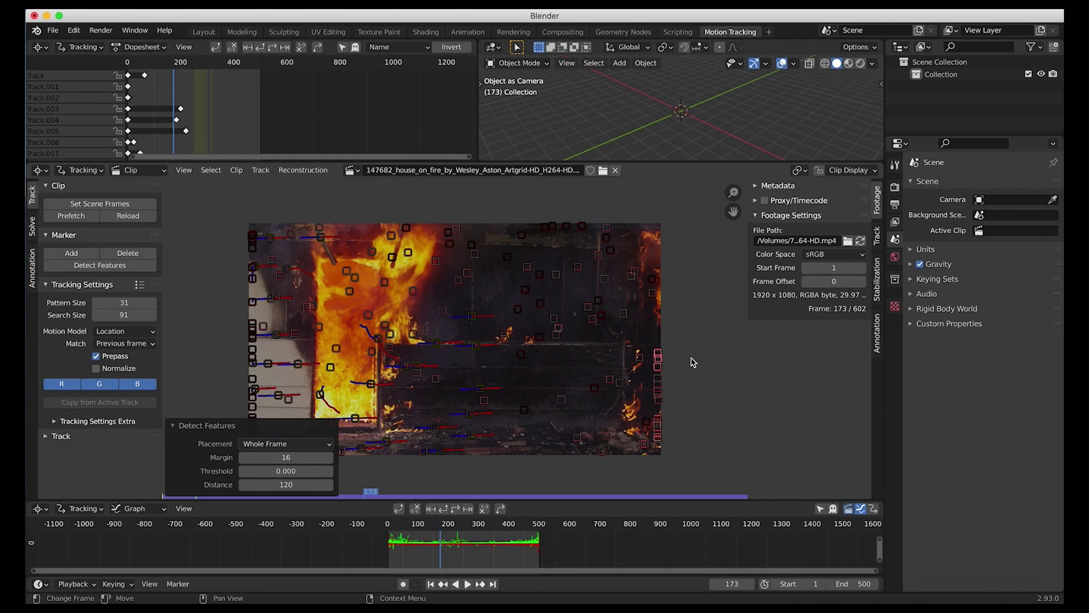
Detect features at frame 248 and track the new markers forward and backward.
{"action": "left_click", "coordinate": [395, 525]}
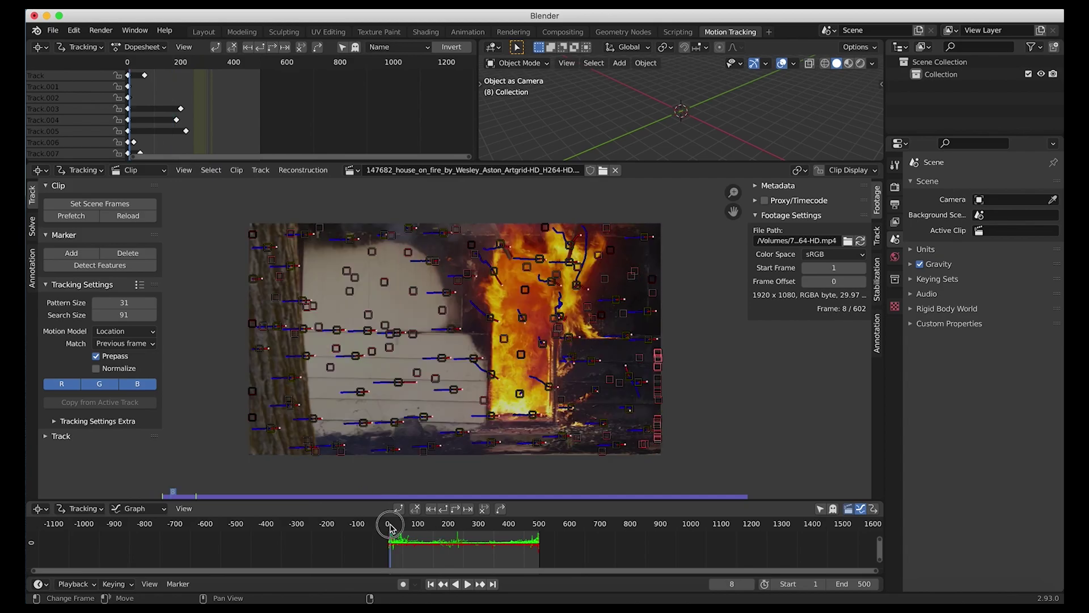
{"action": "left_click_drag", "start_coordinate": [399, 528], "coordinate": [463, 539]}
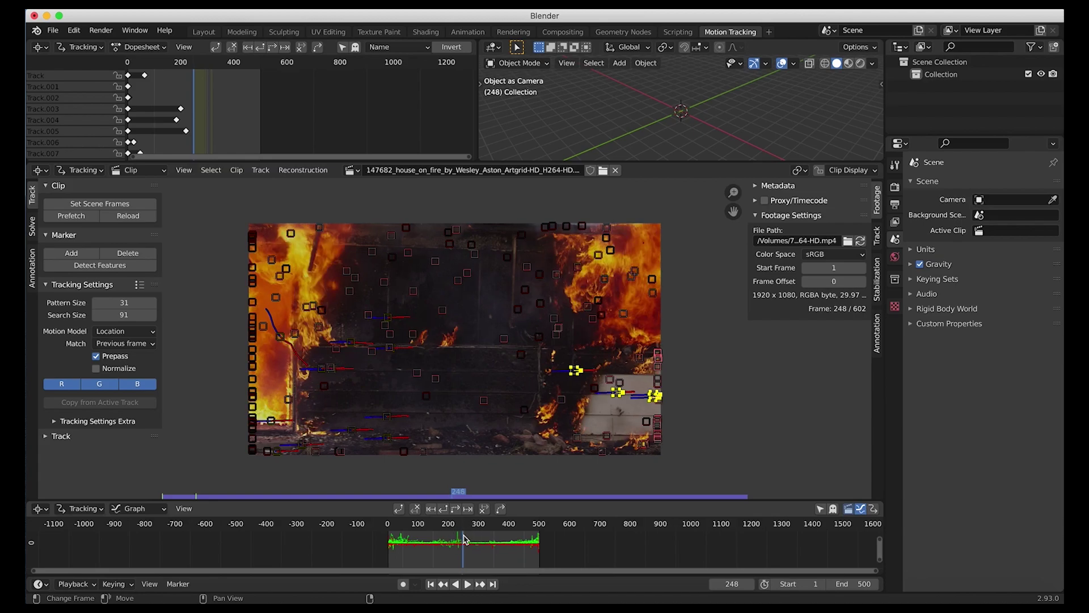
{"action": "left_click", "coordinate": [99, 265]}
{"action": "left_click", "coordinate": [457, 509]}
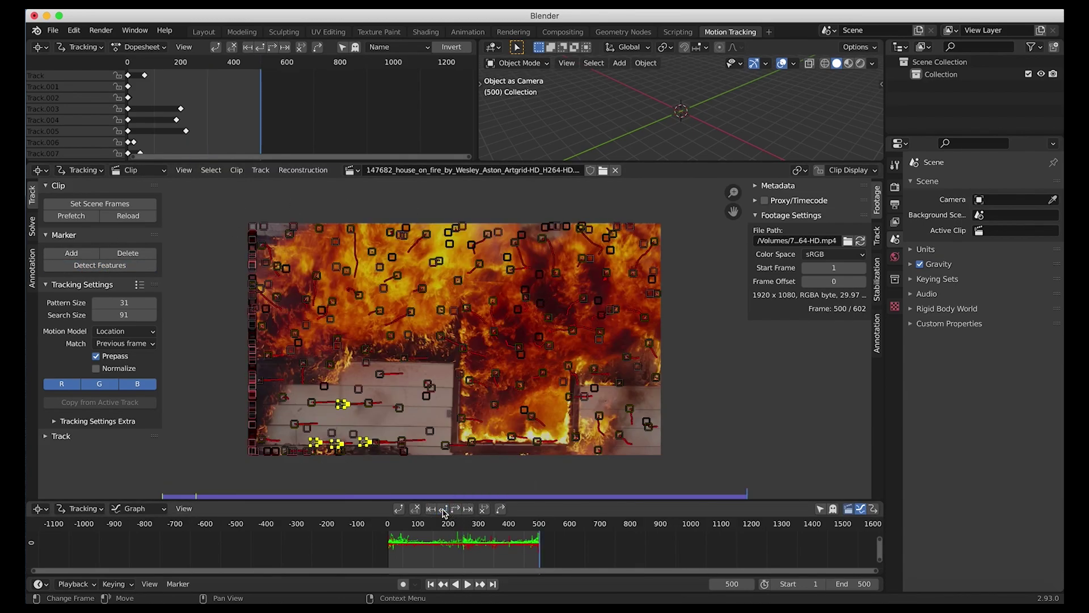
{"action": "left_click", "coordinate": [444, 511]}
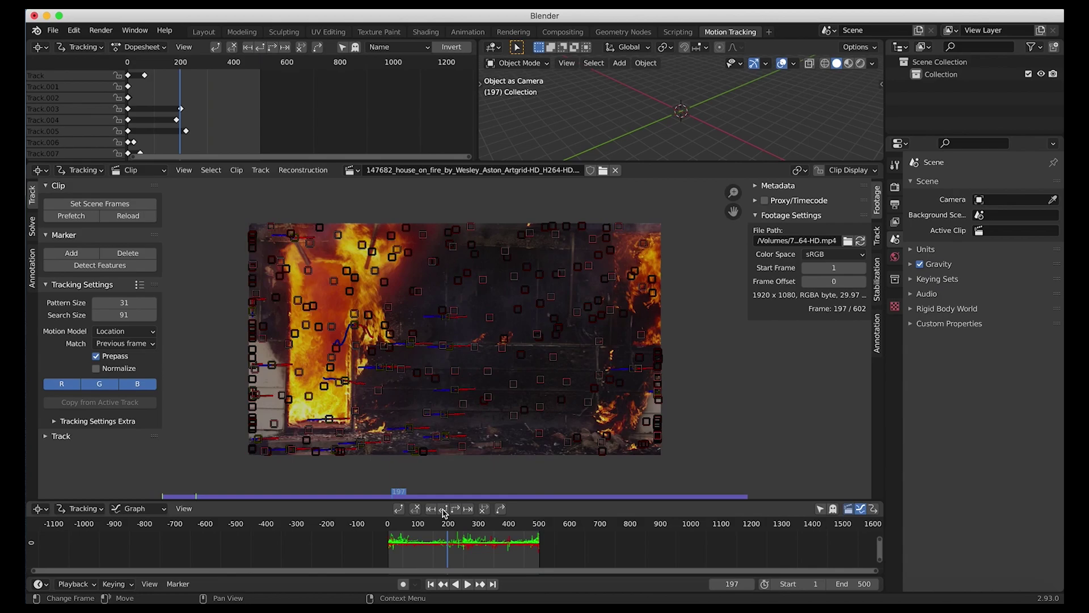
Detect features at frame 116 and track these markers in both directions.
{"action": "left_click_drag", "start_coordinate": [400, 536], "coordinate": [423, 533]}
{"action": "left_click", "coordinate": [100, 265]}
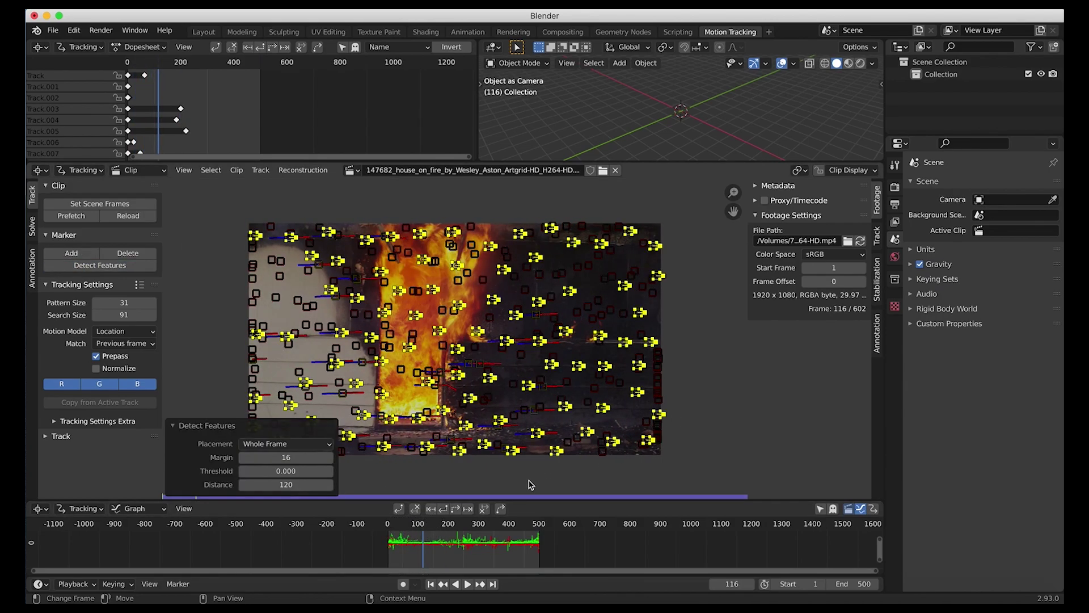
{"action": "left_click", "coordinate": [457, 510]}
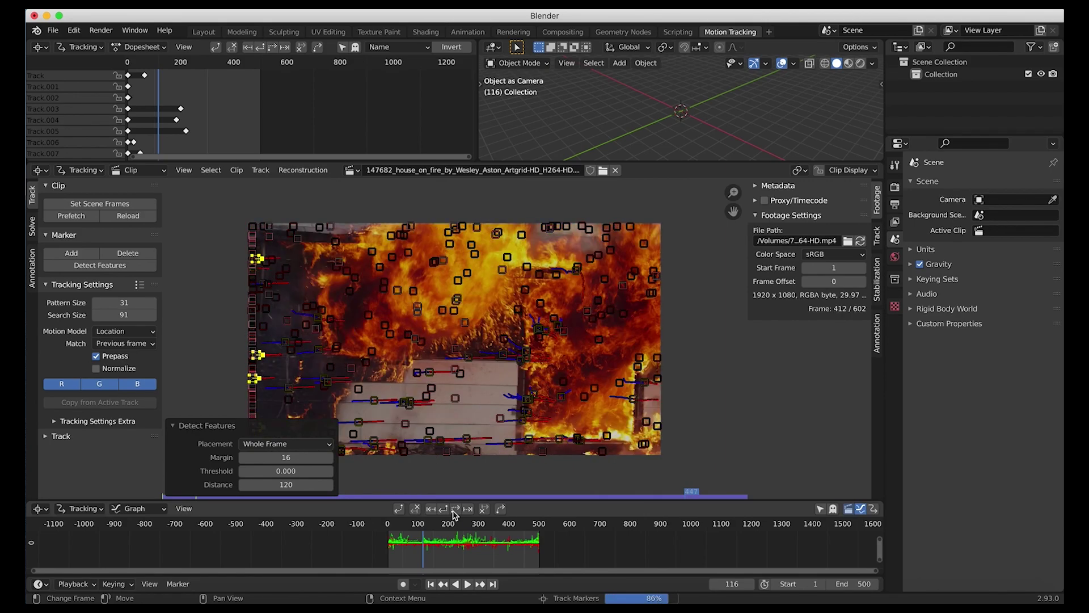
{"action": "left_click", "coordinate": [423, 525]}
{"action": "left_click", "coordinate": [444, 509]}
Detect features at frame 371 and track the markers forward from there.
{"action": "left_click", "coordinate": [500, 525]}
{"action": "left_click", "coordinate": [100, 265]}
{"action": "left_click", "coordinate": [456, 510]}
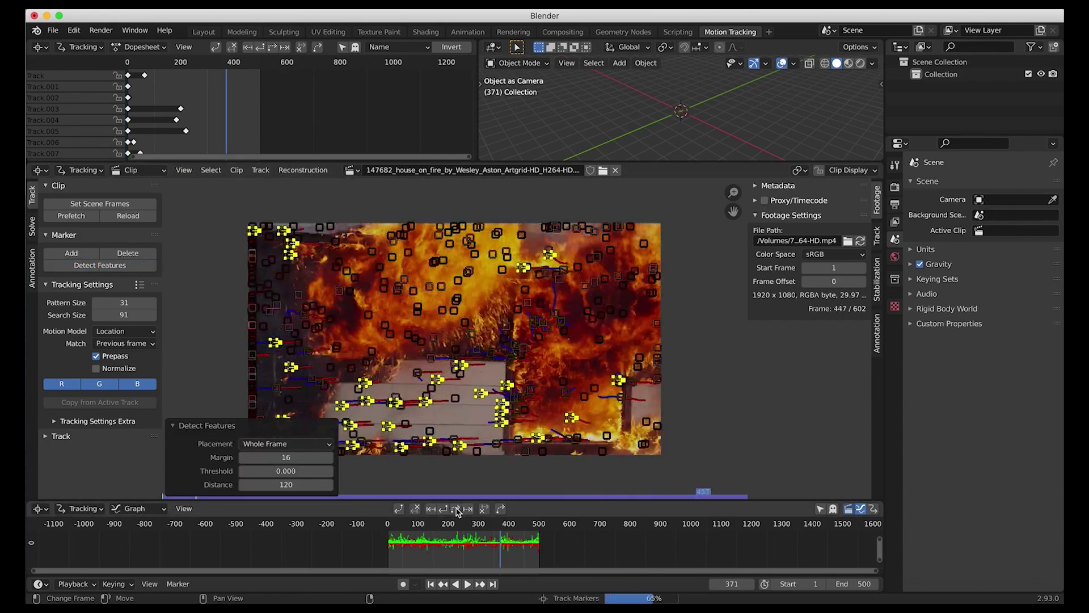
Select the tracking markers across the footage and scrub through the timeline to check how they follow the shot.
{"action": "left_click_drag", "start_coordinate": [720, 208], "coordinate": [177, 454]}
{"action": "left_click_drag", "start_coordinate": [391, 528], "coordinate": [502, 532]}
{"action": "left_click_drag", "start_coordinate": [497, 530], "coordinate": [425, 544]}
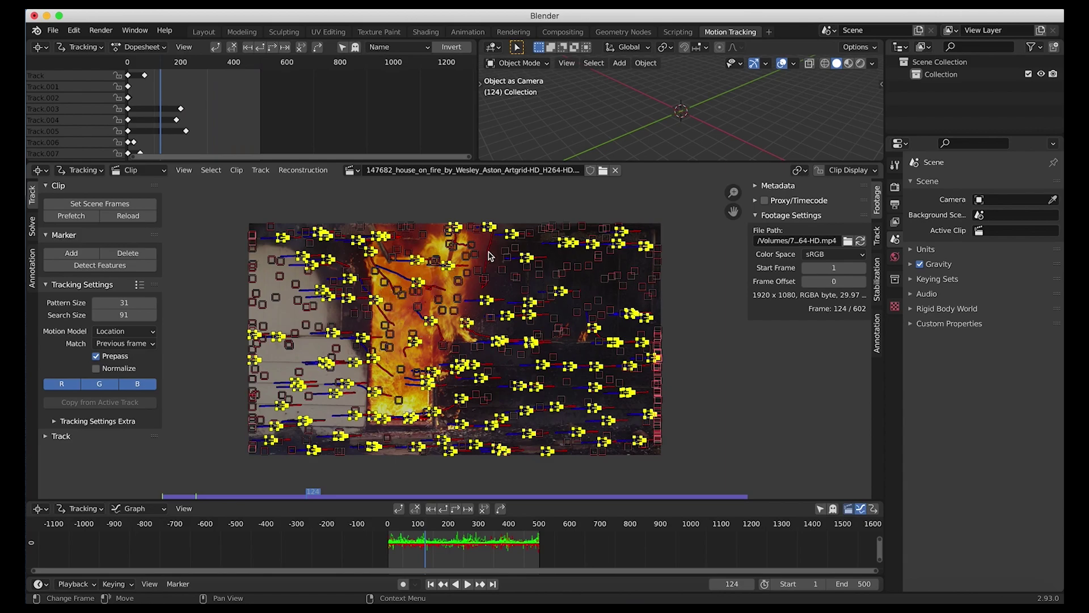
{"action": "left_click_drag", "start_coordinate": [389, 522], "coordinate": [449, 523]}
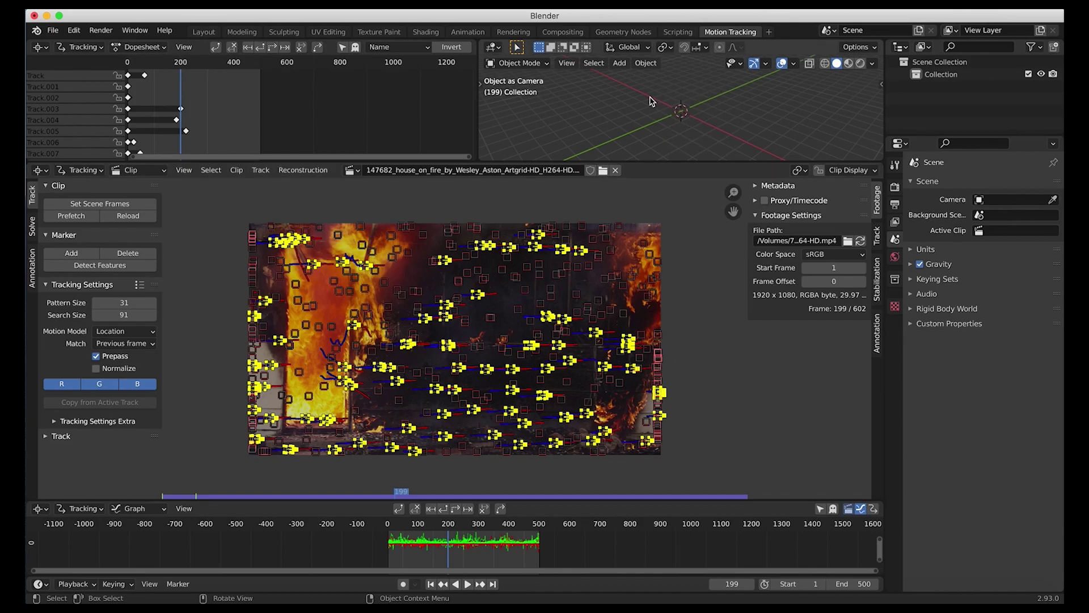
Add a camera to the empty 3D scene.
{"action": "key", "text": "shift+a"}
{"action": "left_click", "coordinate": [582, 283]}
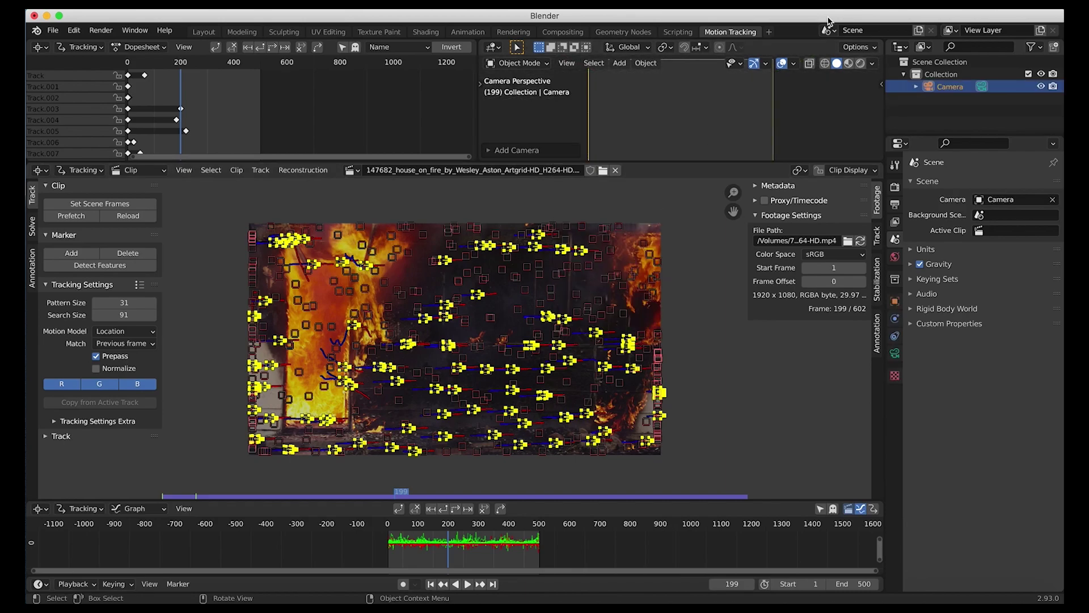
Solve the camera motion with Tripod enabled and Focal Length refinement turned on.
{"action": "key", "text": "KP_0"}
{"action": "scroll", "coordinate": [688, 111], "scroll_direction": "down", "scroll_amount": 7}
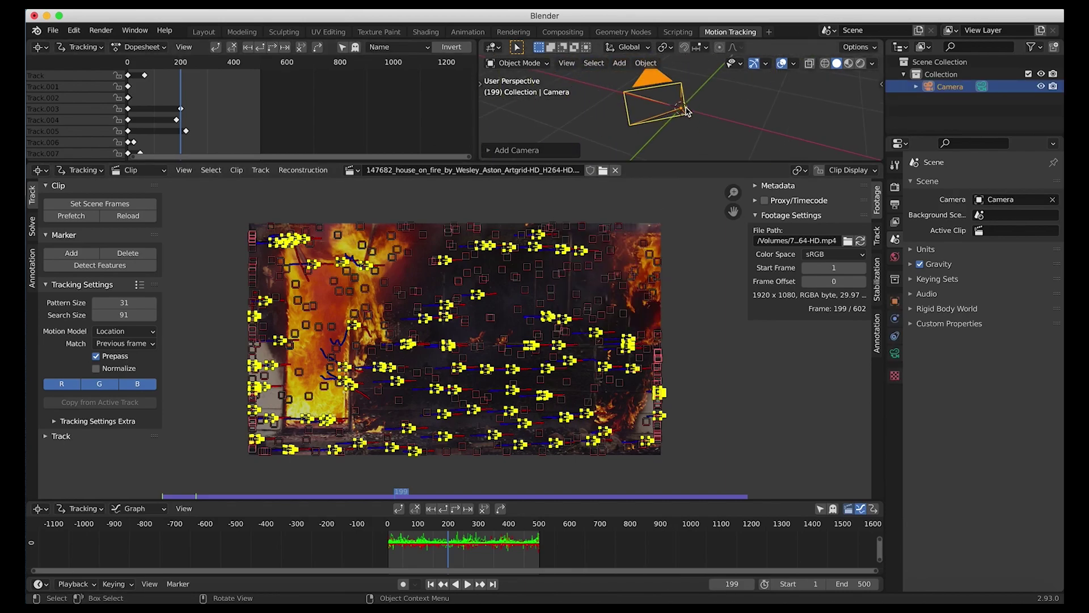
{"action": "left_click", "coordinate": [32, 226]}
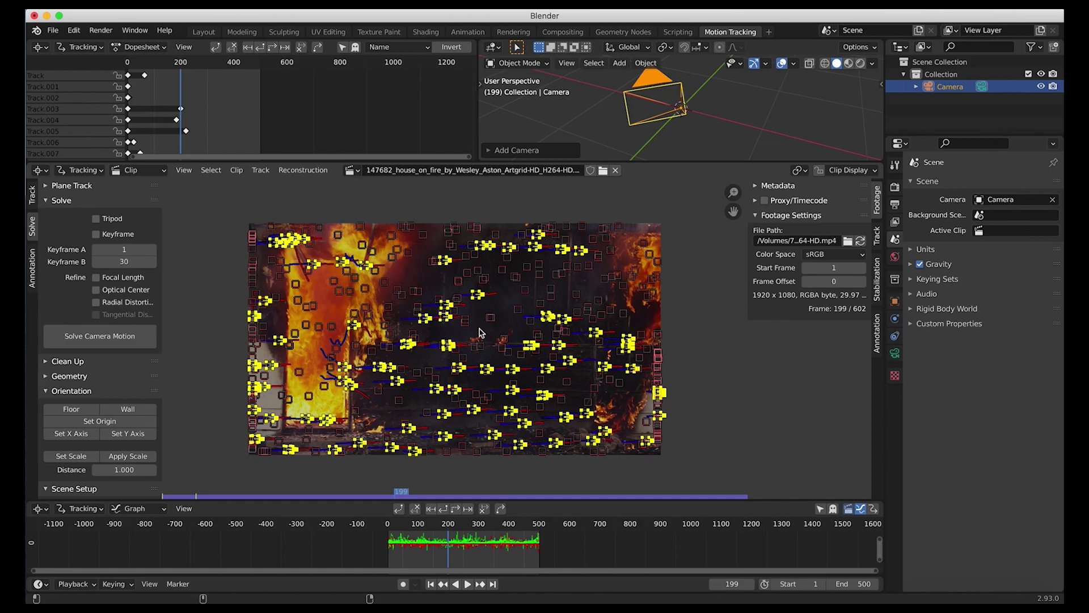
{"action": "left_click", "coordinate": [96, 219]}
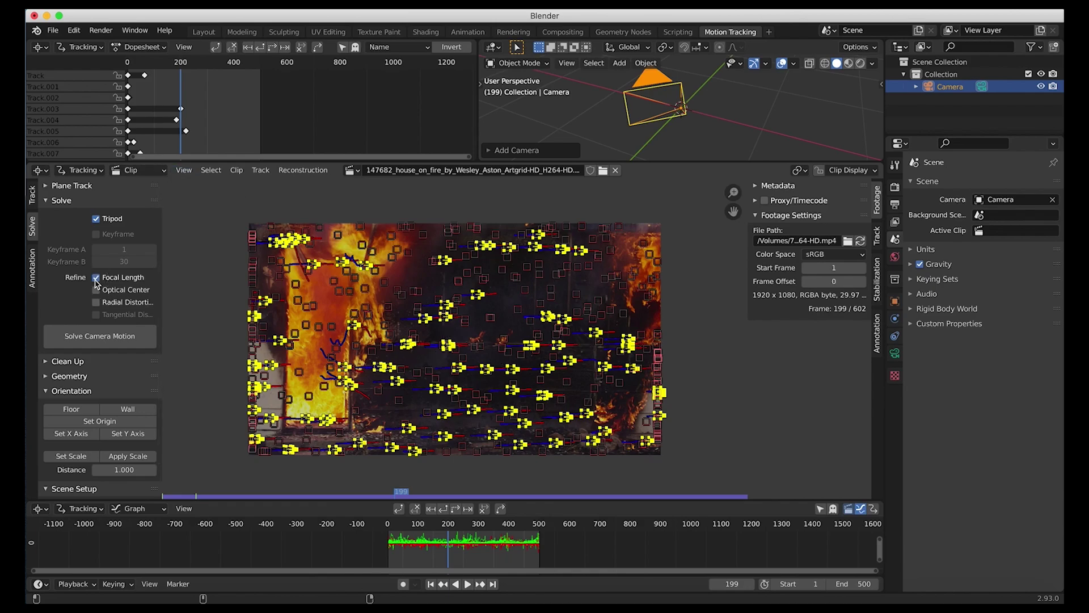
{"action": "left_click", "coordinate": [95, 337]}
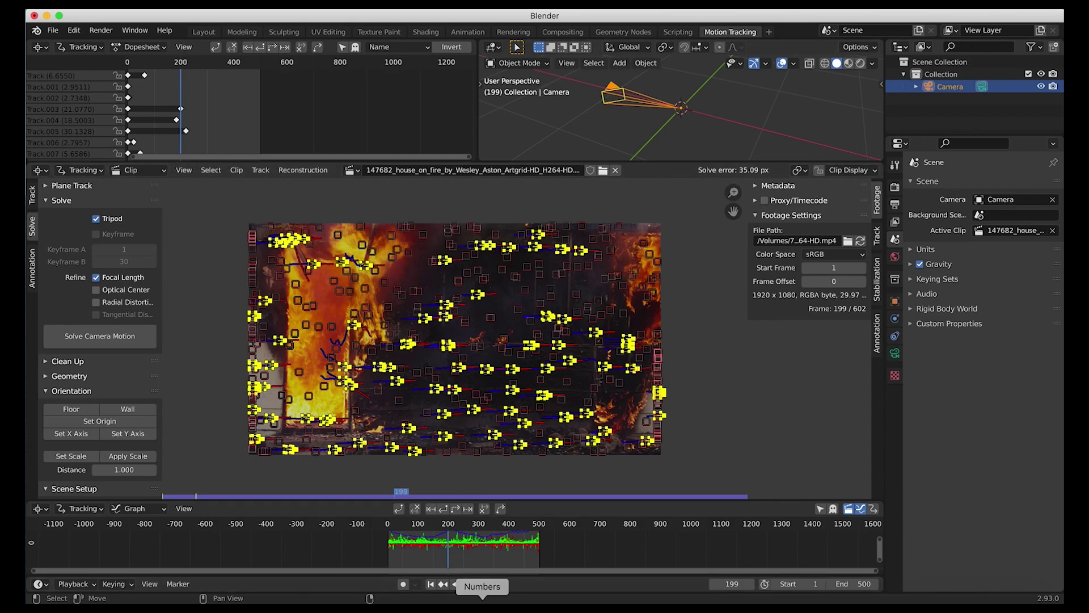
Enlarge the motion graph, then run Clean Tracks with a reprojection error of 19.220 and delete the tracks it selects.
{"action": "left_click_drag", "start_coordinate": [590, 500], "coordinate": [591, 446]}
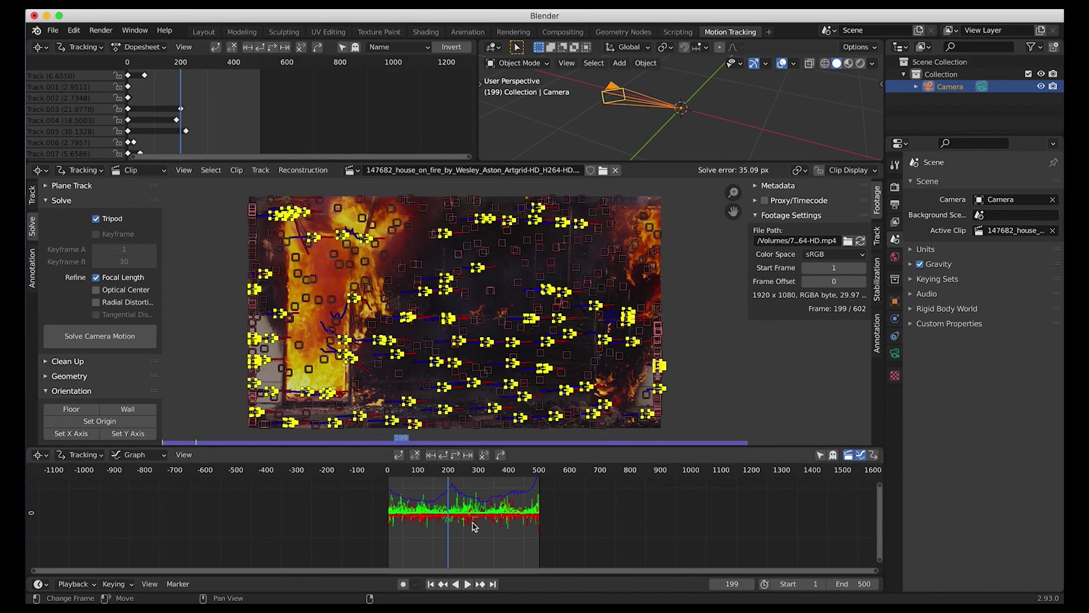
{"action": "scroll", "coordinate": [485, 526], "scroll_direction": "up", "scroll_amount": 5}
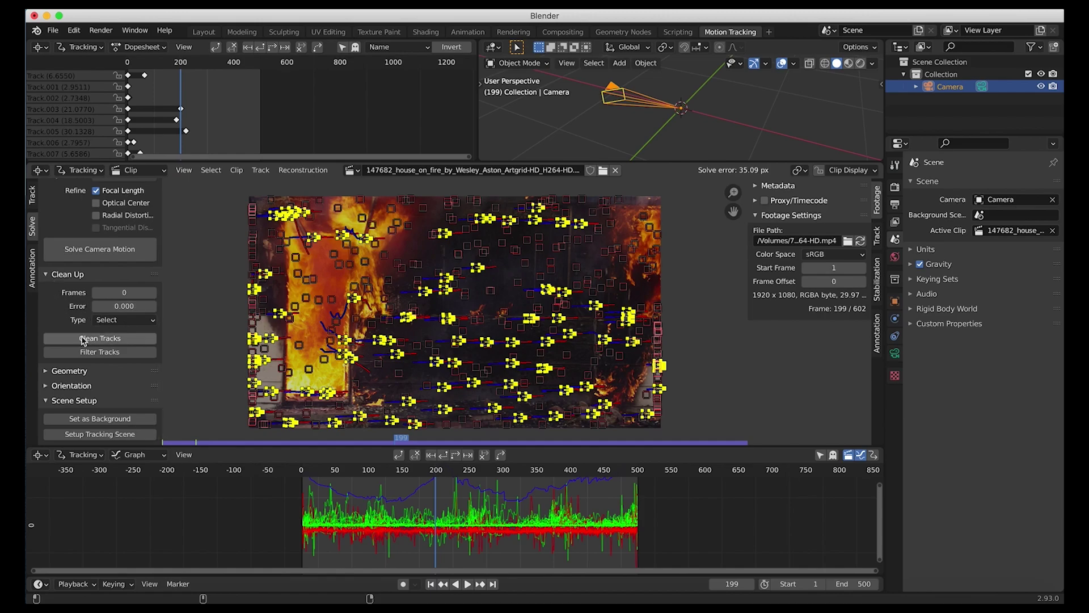
{"action": "key", "text": "alt+a"}
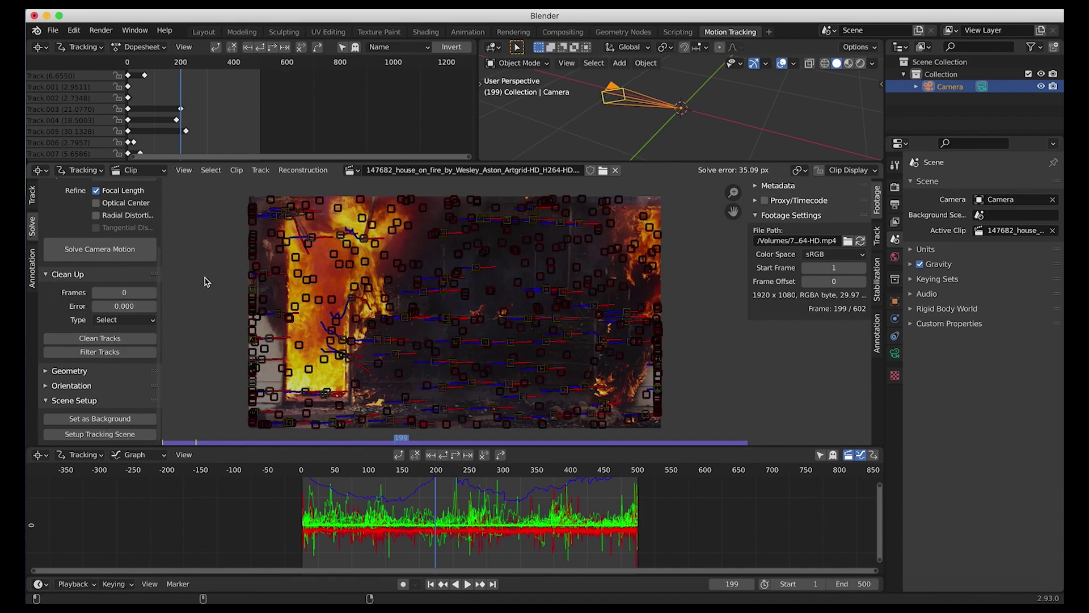
{"action": "left_click", "coordinate": [97, 339]}
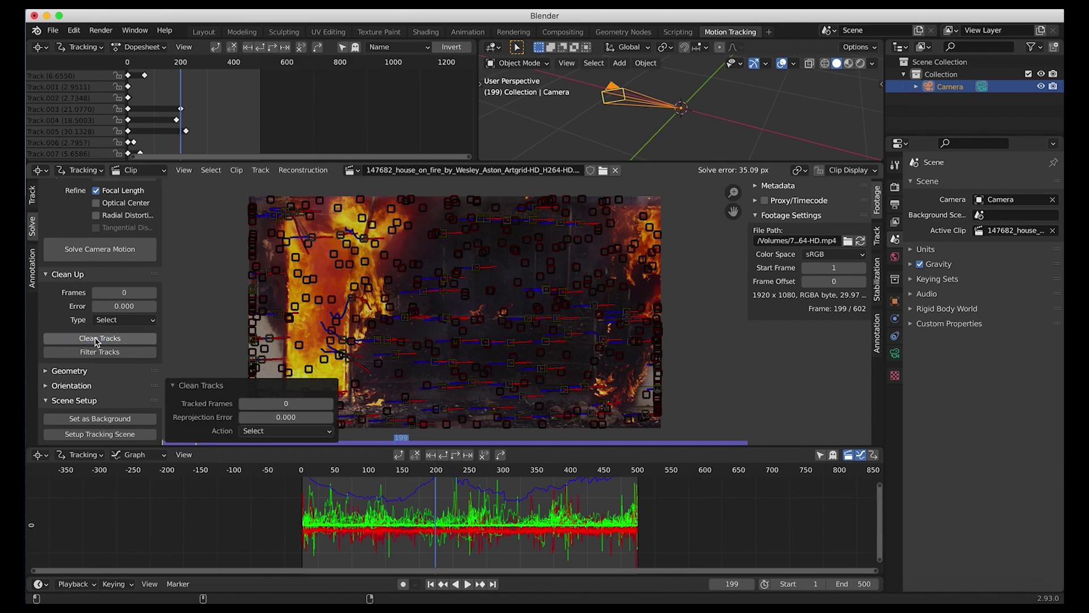
{"action": "mouse_move", "coordinate": [286, 417]}
{"action": "left_mouse_down"}
{"action": "mouse_move", "coordinate": [331, 417]}
{"action": "mouse_move", "coordinate": [272, 418]}
{"action": "left_mouse_up"}
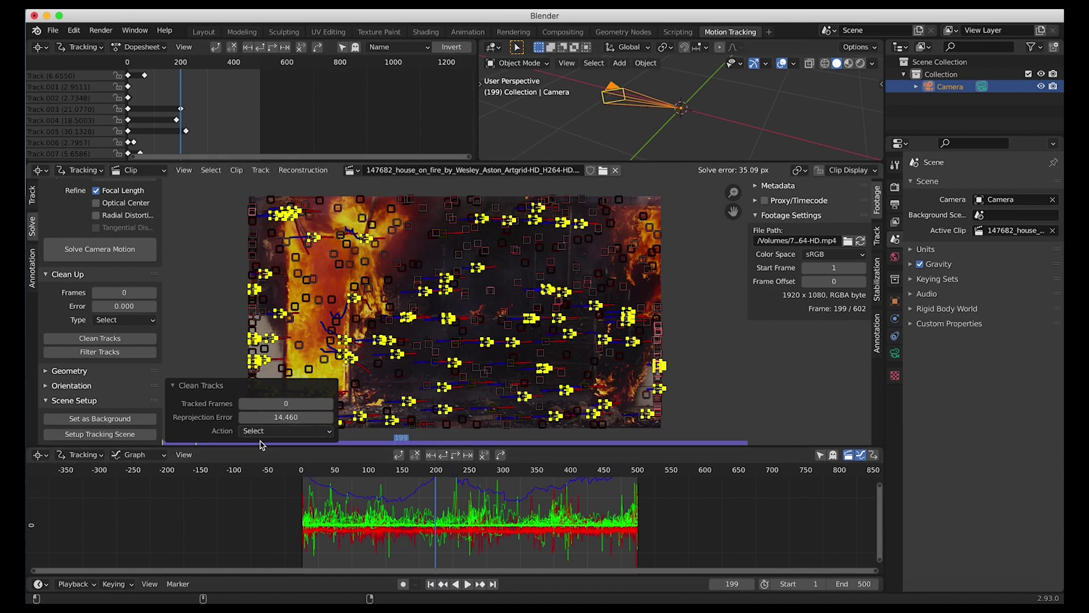
{"action": "left_click_drag", "start_coordinate": [309, 419], "coordinate": [286, 419]}
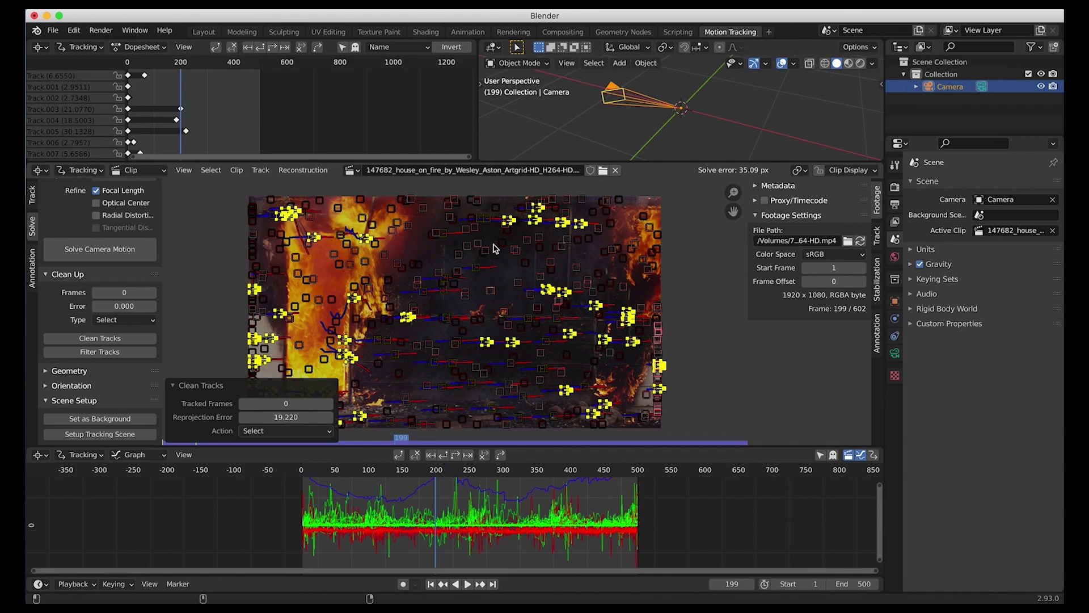
{"action": "key", "text": "x"}
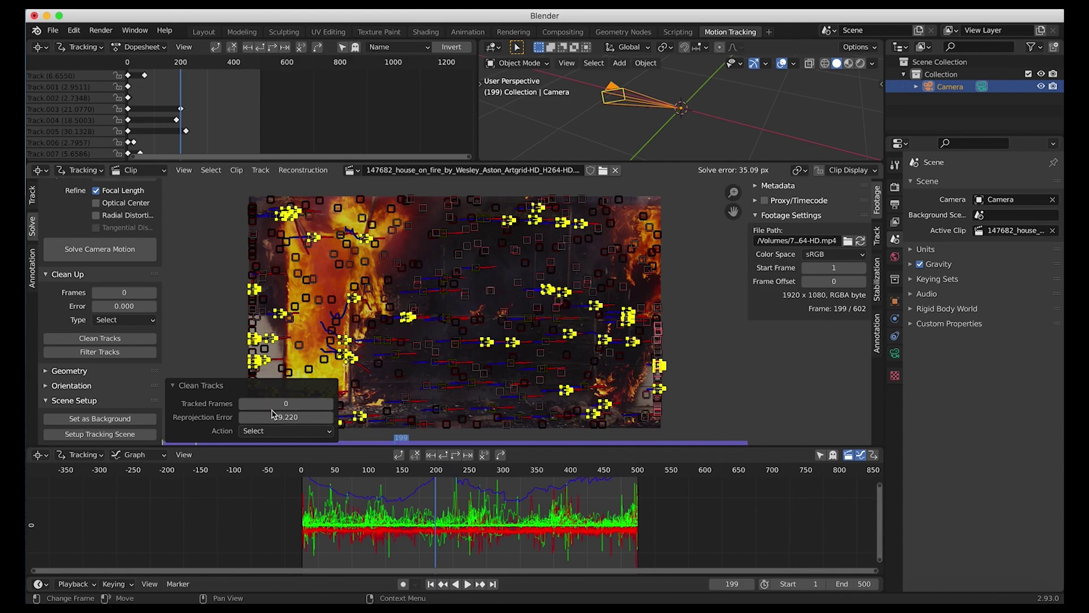
{"action": "key", "text": "x"}
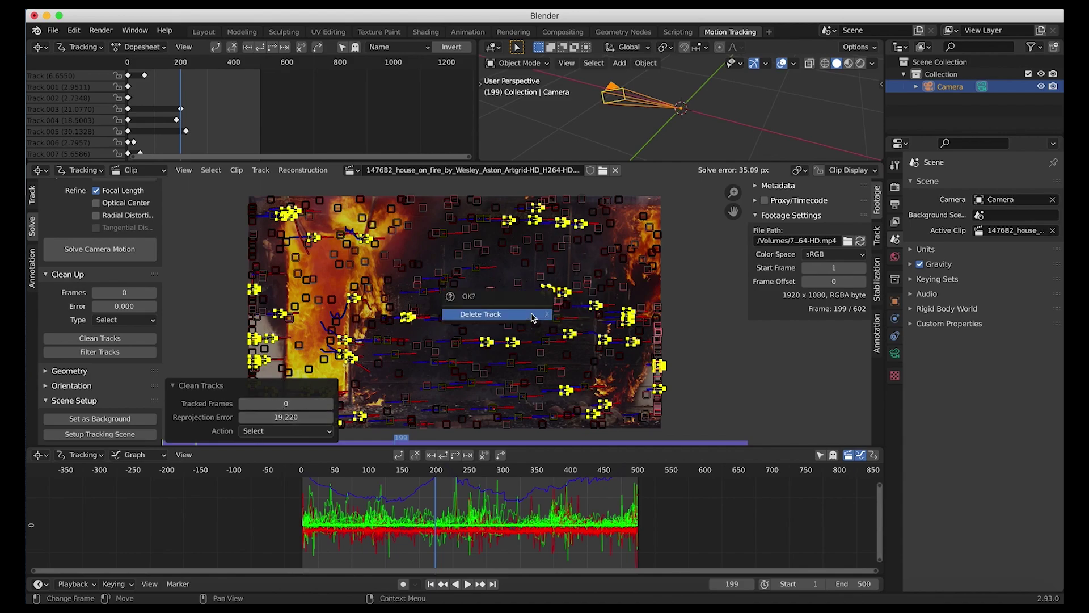
{"action": "left_click", "coordinate": [533, 317]}
Scrub through the footage with all markers selected and delete the outlier tracks that spike in the motion graph.
{"action": "key", "text": "b"}
{"action": "left_click_drag", "start_coordinate": [683, 188], "coordinate": [171, 478]}
{"action": "left_click_drag", "start_coordinate": [310, 474], "coordinate": [558, 470]}
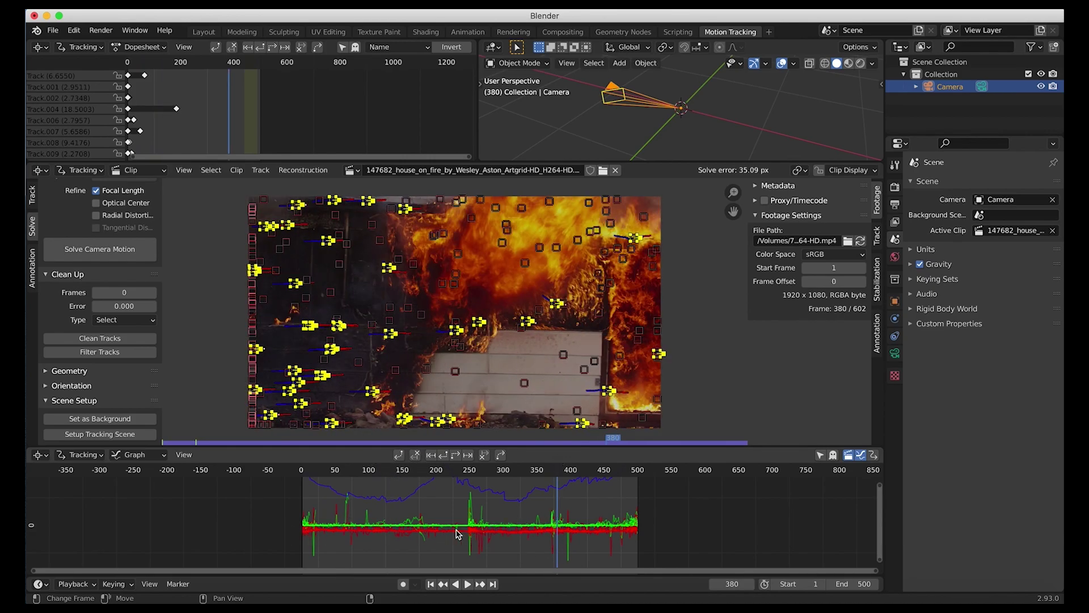
{"action": "left_click_drag", "start_coordinate": [549, 469], "coordinate": [381, 471]}
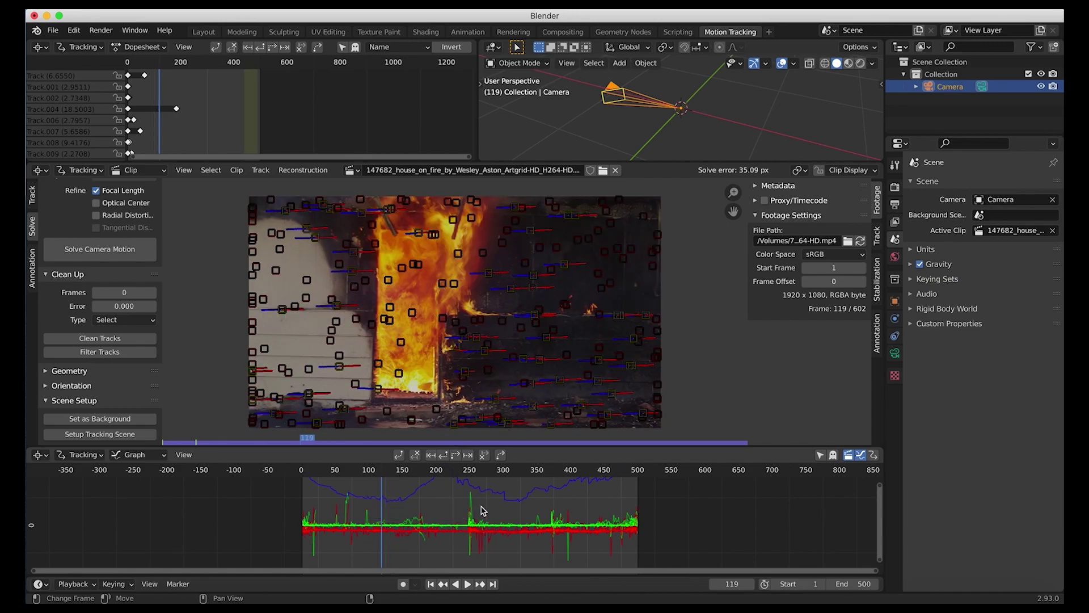
{"action": "left_click", "coordinate": [553, 512]}
{"action": "key", "text": "x"}
{"action": "left_click", "coordinate": [542, 513]}
{"action": "left_click", "coordinate": [314, 516]}
{"action": "key", "text": "x"}
{"action": "left_click", "coordinate": [313, 548]}
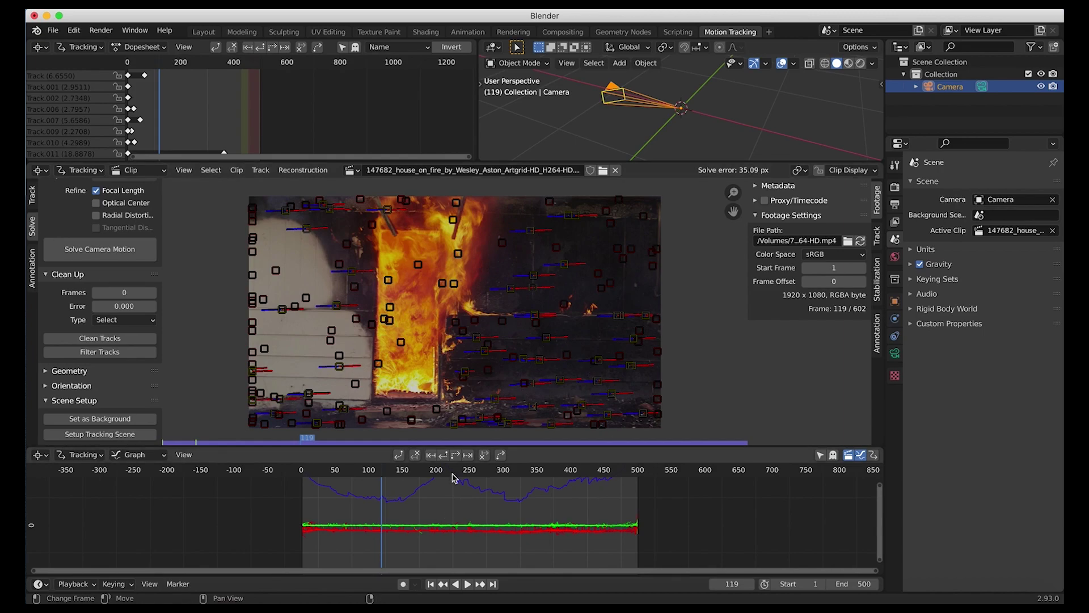
Select all remaining tracking markers and solve the camera motion again.
{"action": "key", "text": "b"}
{"action": "left_click_drag", "start_coordinate": [690, 194], "coordinate": [249, 430]}
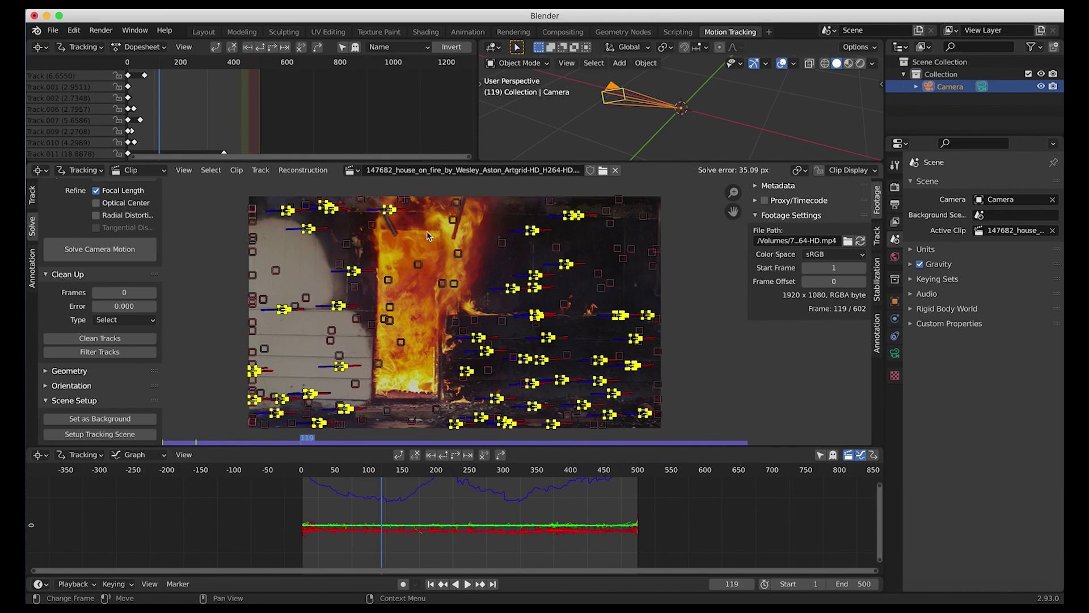
{"action": "left_click", "coordinate": [97, 252]}
{"action": "left_click", "coordinate": [189, 275]}
Run Clean Tracks with a reprojection error of 9.920 and delete the tracks it selects.
{"action": "left_click", "coordinate": [99, 340]}
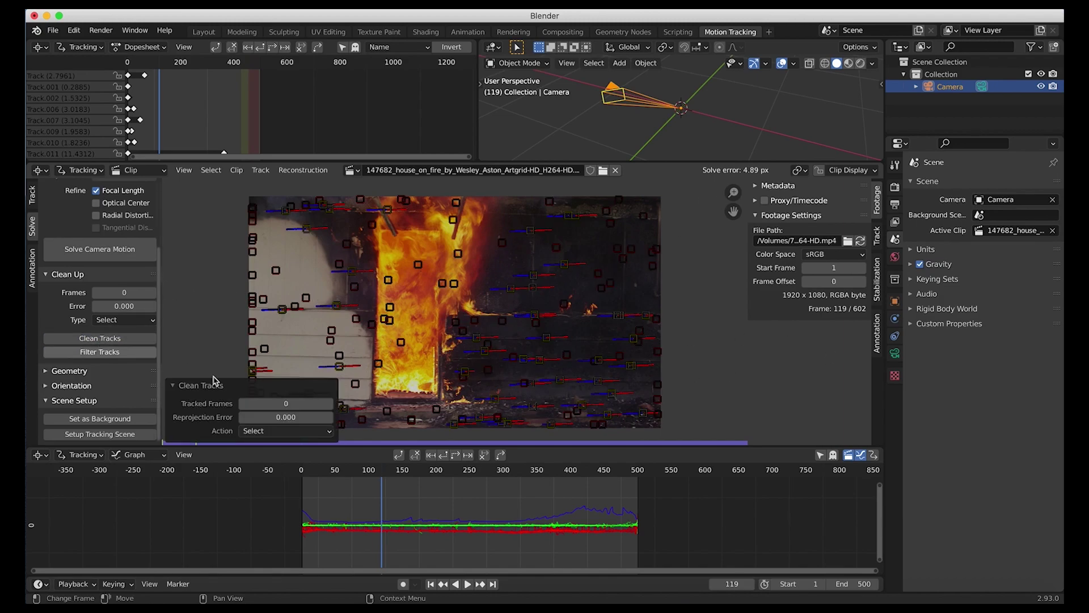
{"action": "left_click_drag", "start_coordinate": [284, 417], "coordinate": [386, 417]}
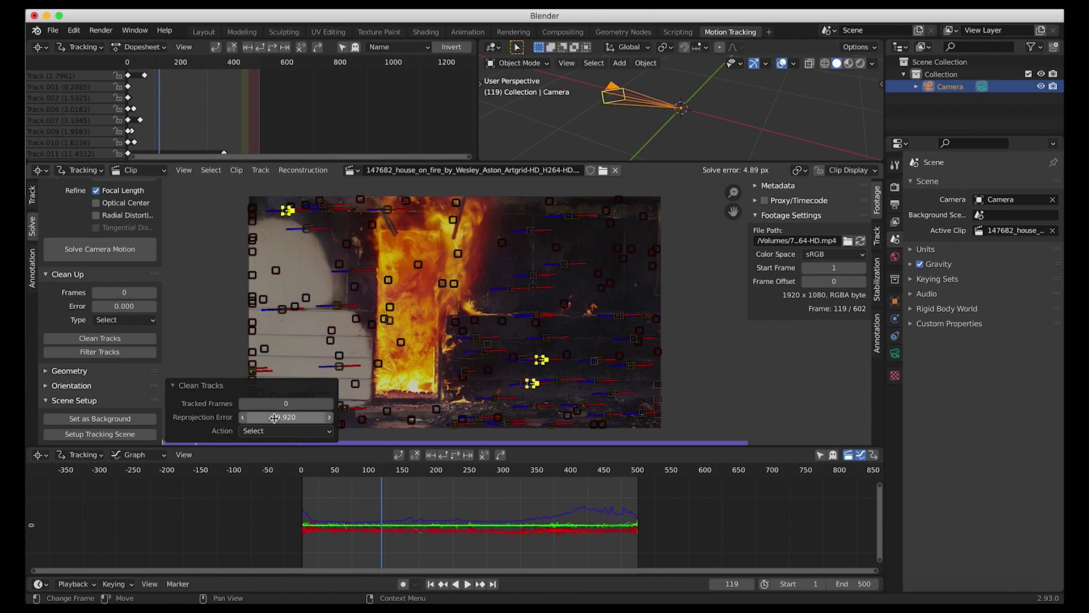
{"action": "key", "text": "x"}
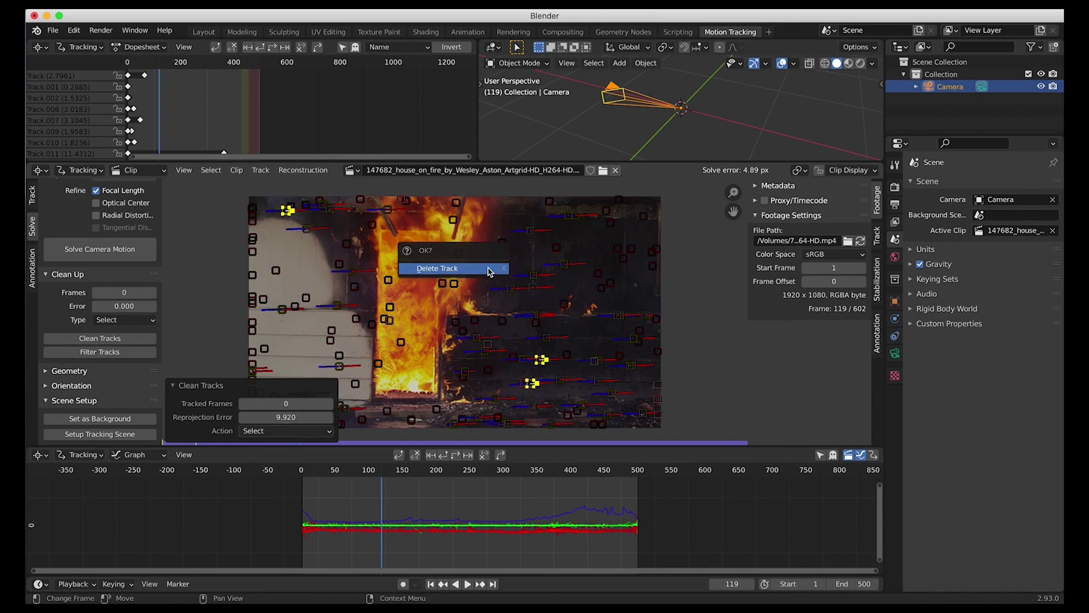
{"action": "left_click", "coordinate": [488, 273]}
Select the tracks left after the second cleanup and re-solve the camera motion.
{"action": "key", "text": "b"}
{"action": "left_click_drag", "start_coordinate": [122, 475], "coordinate": [647, 561]}
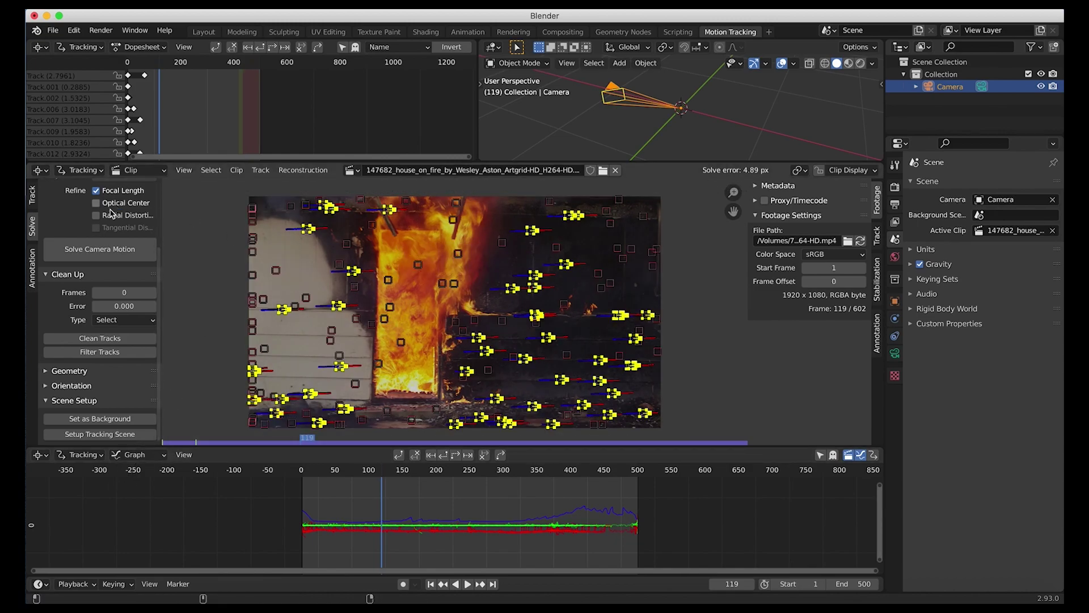
{"action": "left_click", "coordinate": [100, 249]}
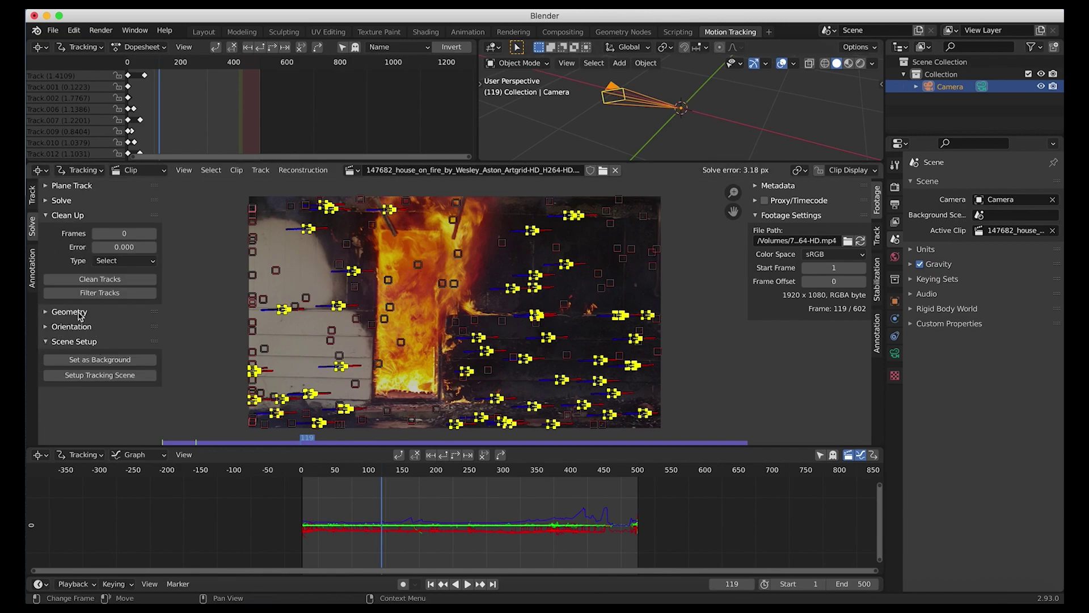
Set the tracked clip as the camera background and look through the scene camera.
{"action": "left_click", "coordinate": [95, 360]}
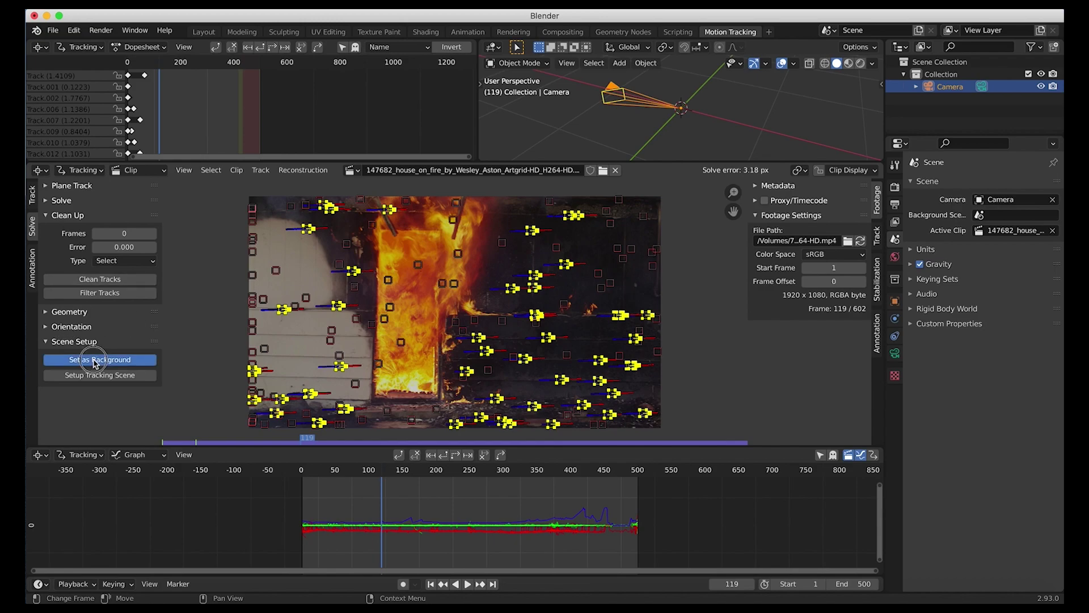
{"action": "left_click", "coordinate": [566, 63]}
{"action": "mouse_move", "coordinate": [704, 188]}
{"action": "left_click", "coordinate": [785, 206]}
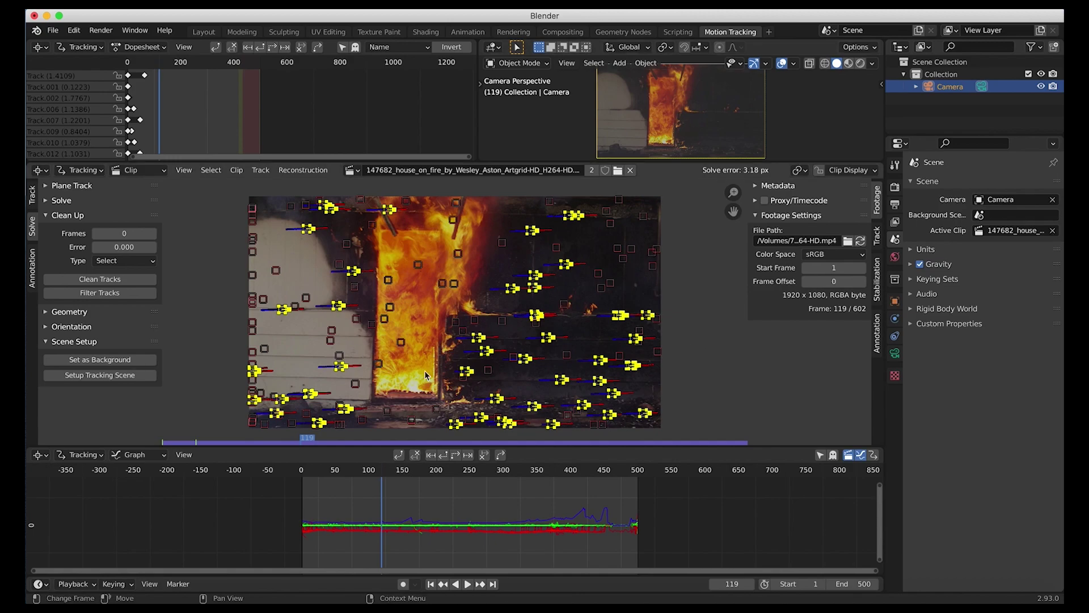
Set the scene origin at the marker on the dark wall just beside the base of the burning doorway.
{"action": "left_click", "coordinate": [407, 341]}
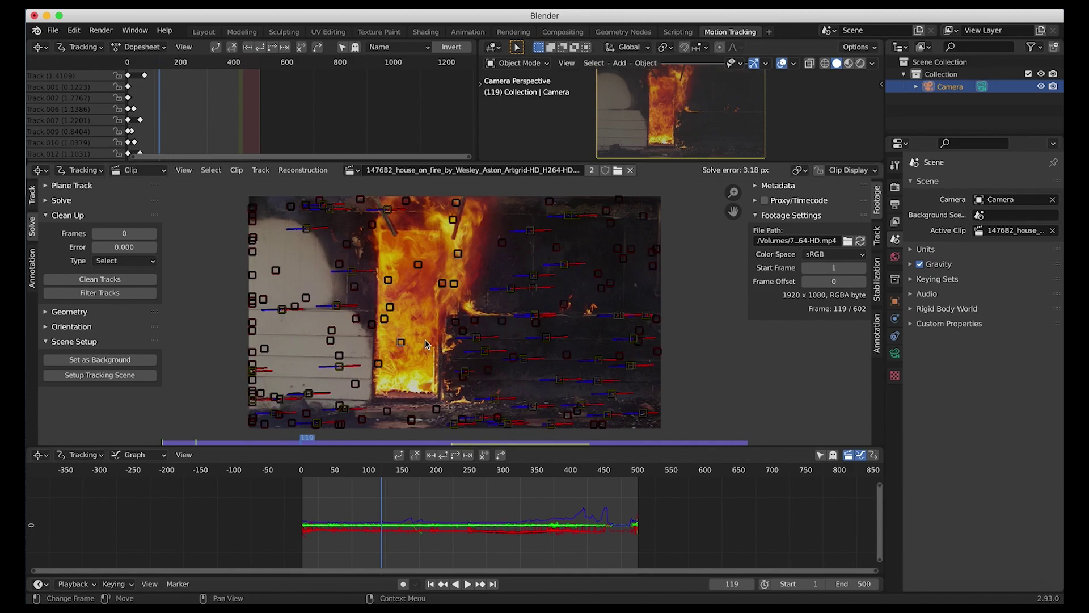
{"action": "left_click", "coordinate": [465, 372]}
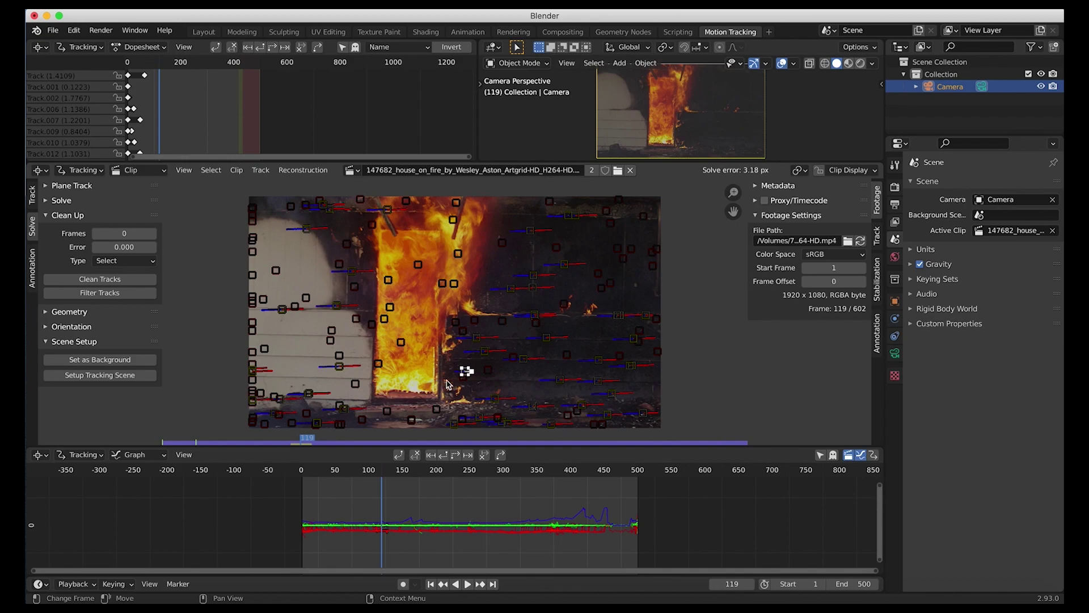
{"action": "left_click", "coordinate": [47, 312]}
{"action": "left_click", "coordinate": [47, 312]}
{"action": "left_click", "coordinate": [45, 328]}
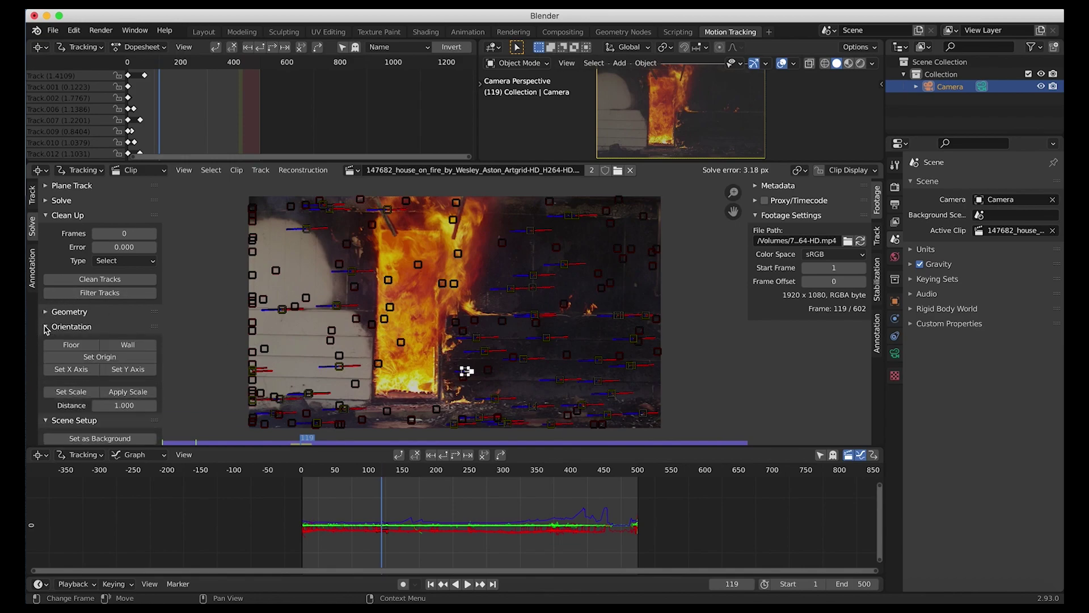
{"action": "left_click", "coordinate": [101, 359]}
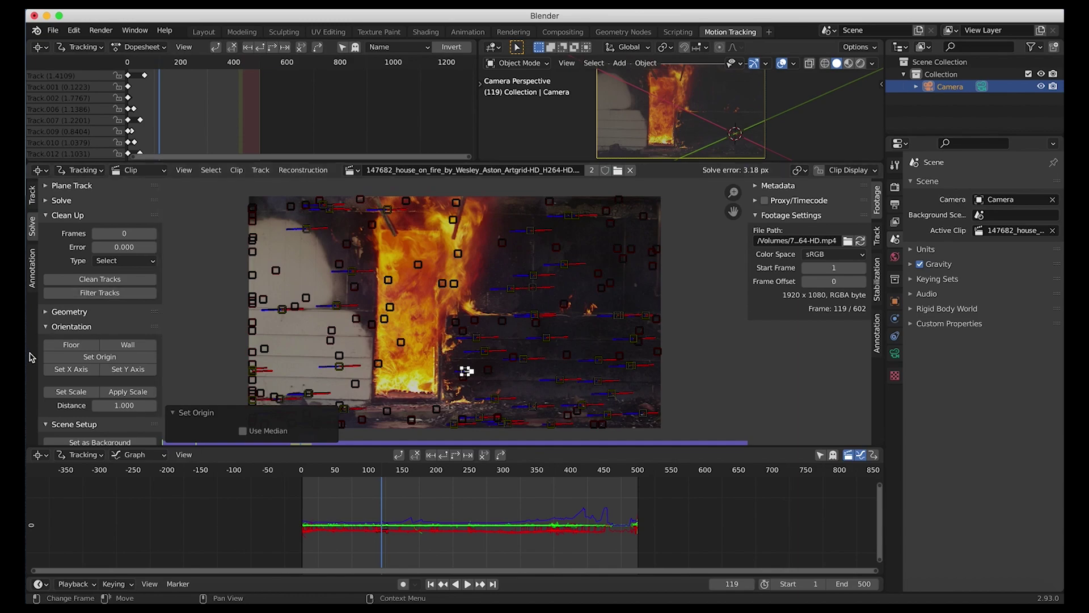
Set up the tracking scene from the solved clip and review the generated foreground and background collections.
{"action": "scroll", "coordinate": [71, 368], "scroll_direction": "down", "scroll_amount": 1}
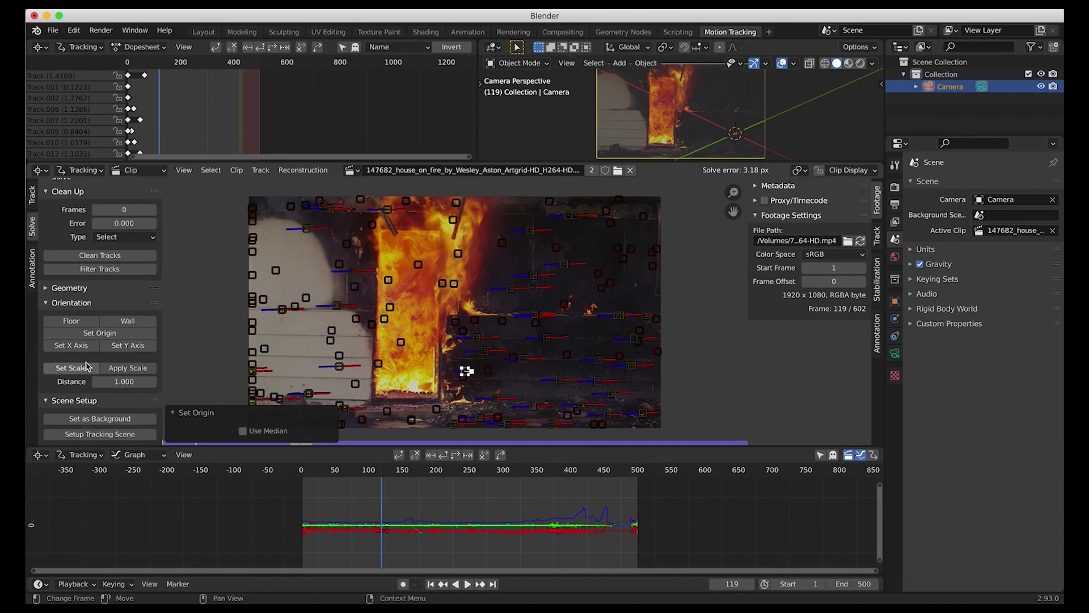
{"action": "left_click", "coordinate": [90, 436]}
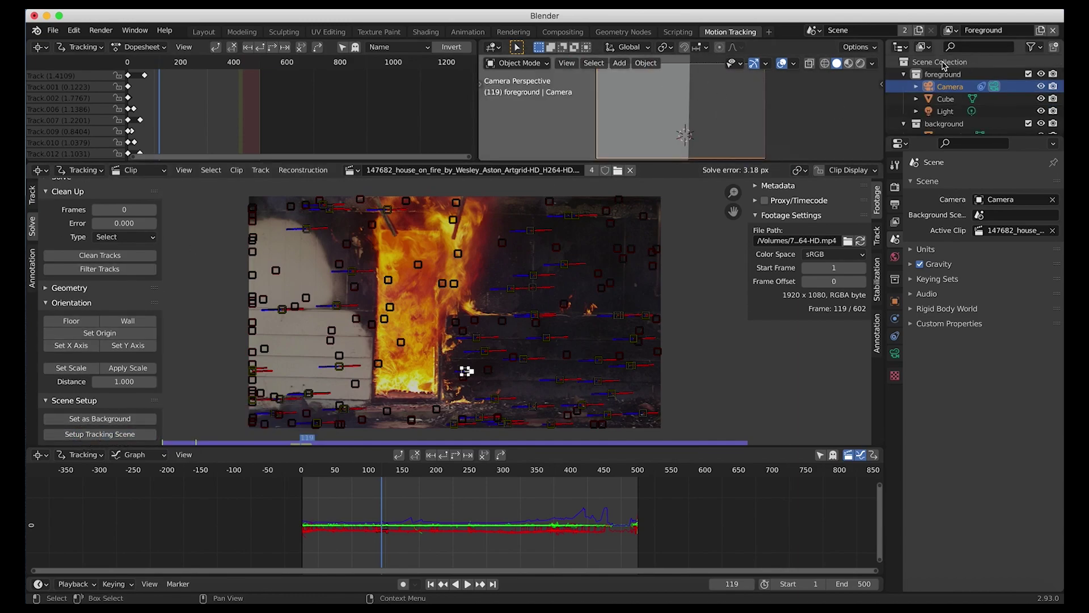
{"action": "scroll", "coordinate": [955, 84], "scroll_direction": "down", "scroll_amount": 2}
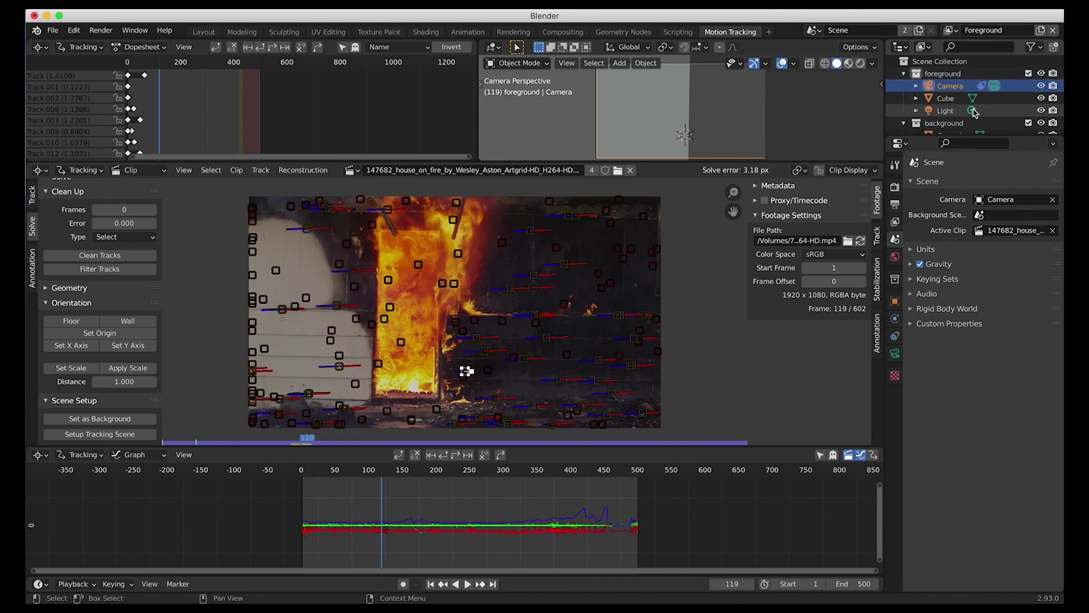
{"action": "scroll", "coordinate": [956, 79], "scroll_direction": "up", "scroll_amount": 2}
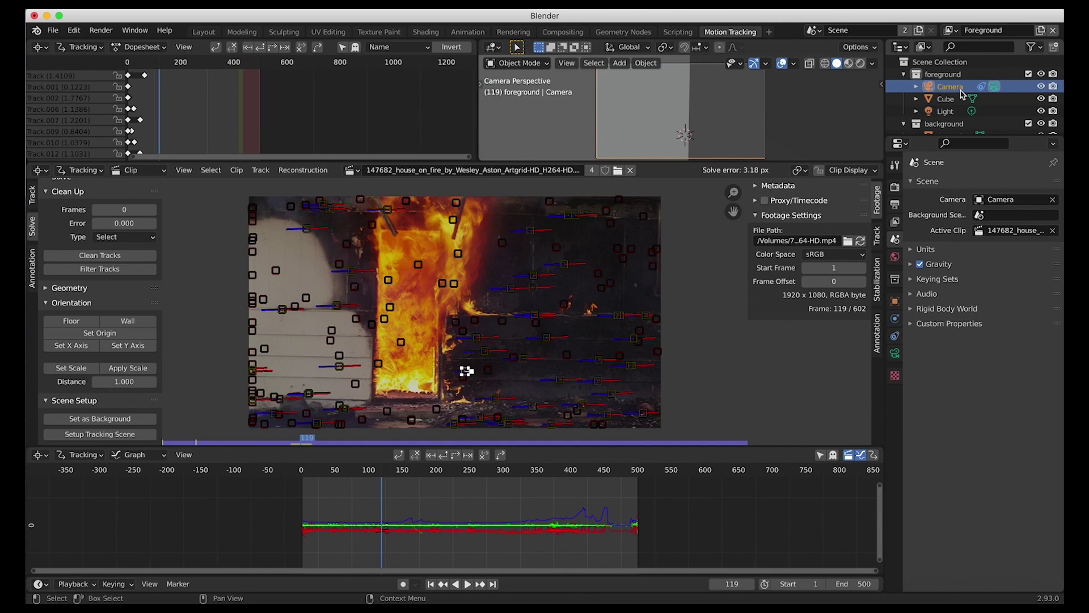
{"action": "left_click", "coordinate": [951, 30]}
{"action": "left_click", "coordinate": [950, 33]}
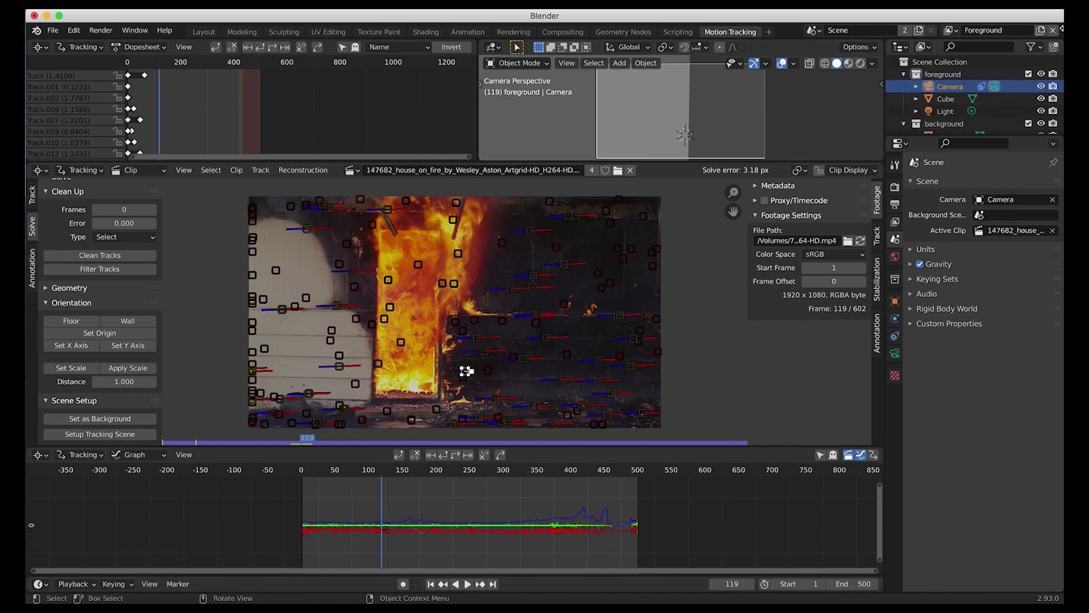
Switch to the Layout workspace, inspect the tracking scene from several angles and select the cube in the foreground collection.
{"action": "left_click", "coordinate": [204, 32]}
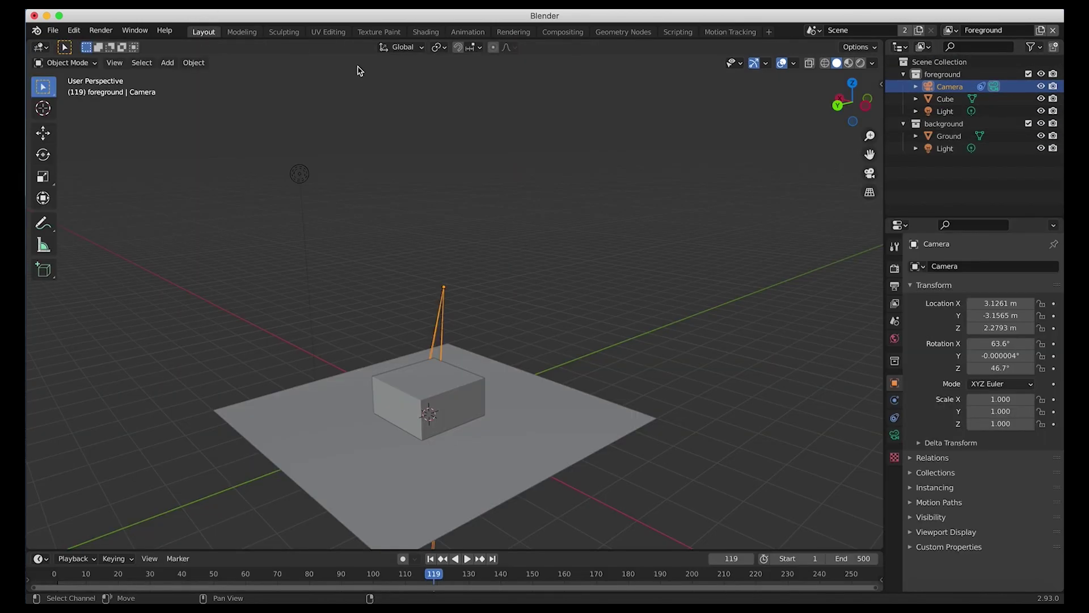
{"action": "scroll", "coordinate": [359, 419], "scroll_direction": "down", "scroll_amount": 5, "text": "shift"}
{"action": "scroll", "coordinate": [549, 345], "scroll_direction": "right", "scroll_amount": 5}
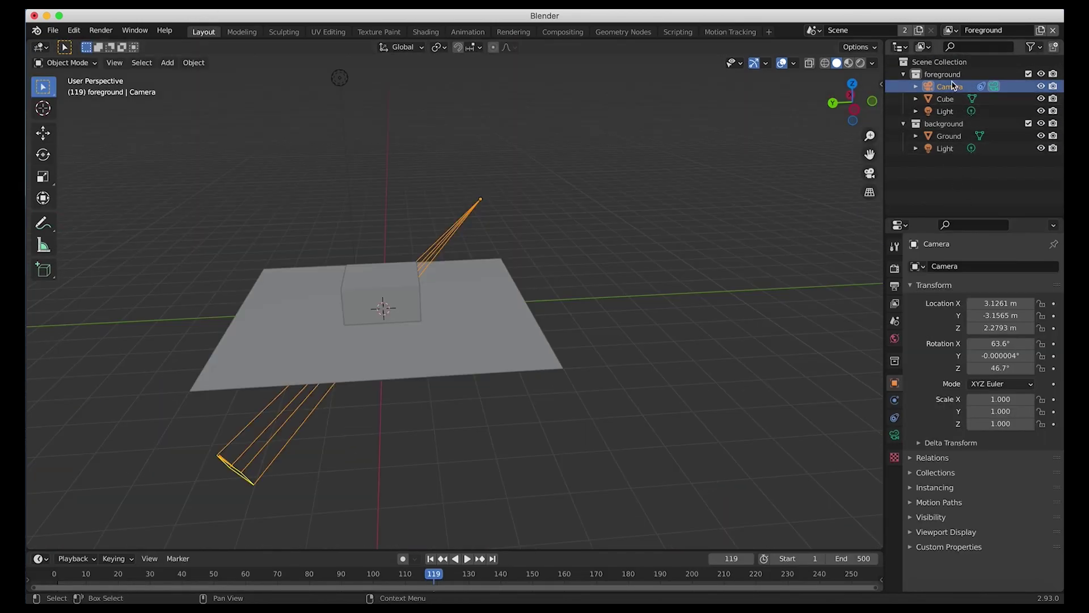
{"action": "left_click", "coordinate": [944, 99]}
{"action": "middle_click_drag", "start_coordinate": [452, 336], "coordinate": [405, 276]}
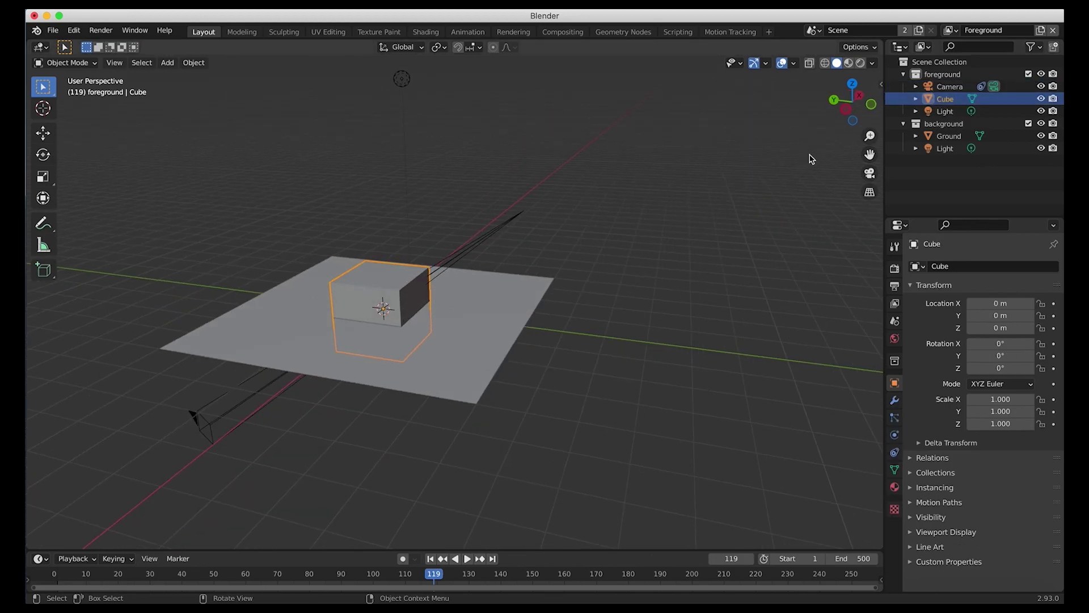
Review the foreground and background collections, then remove the Background view layer from the scene.
{"action": "left_click", "coordinate": [944, 124]}
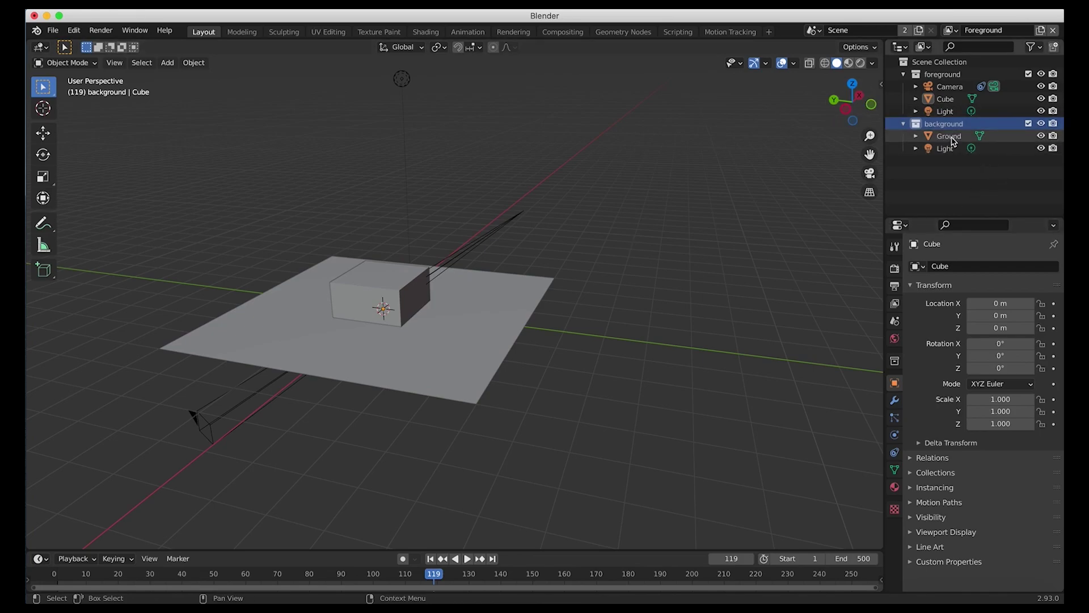
{"action": "left_click", "coordinate": [951, 138]}
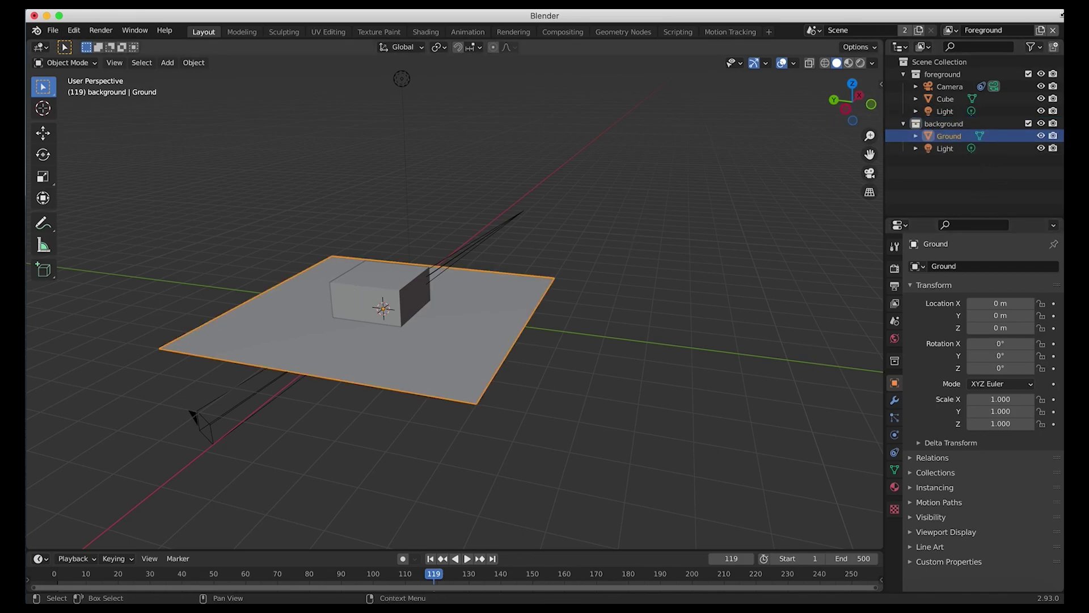
{"action": "left_click", "coordinate": [951, 32]}
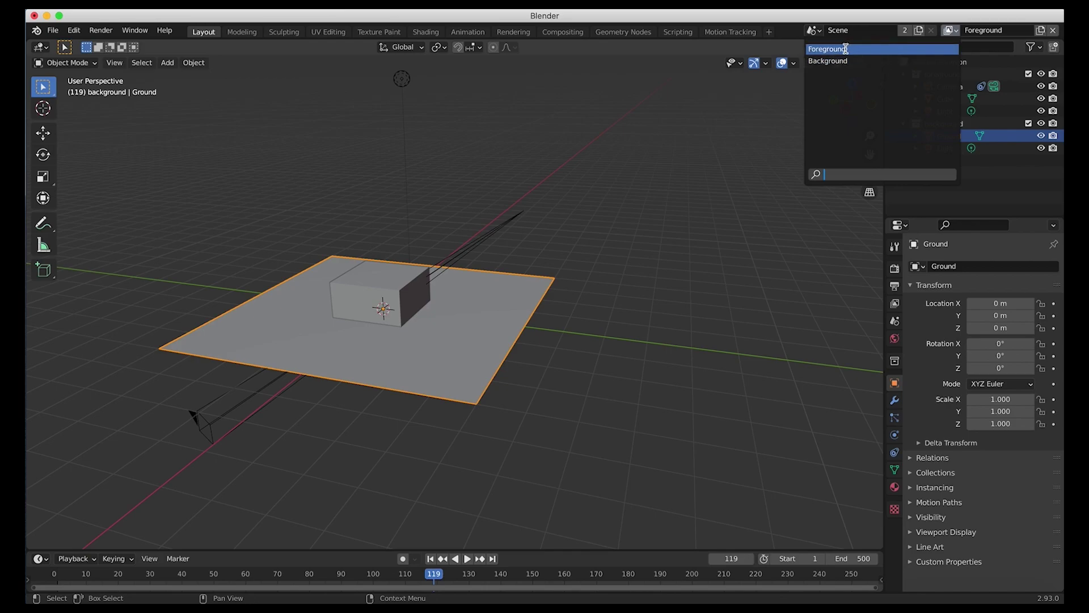
{"action": "left_click", "coordinate": [828, 61]}
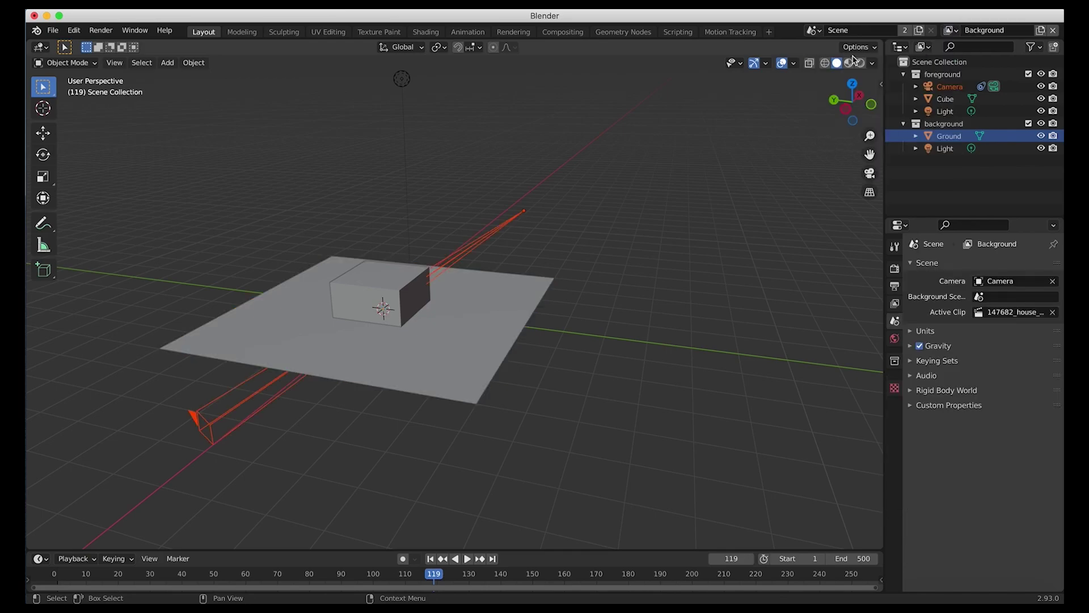
{"action": "left_click", "coordinate": [947, 74]}
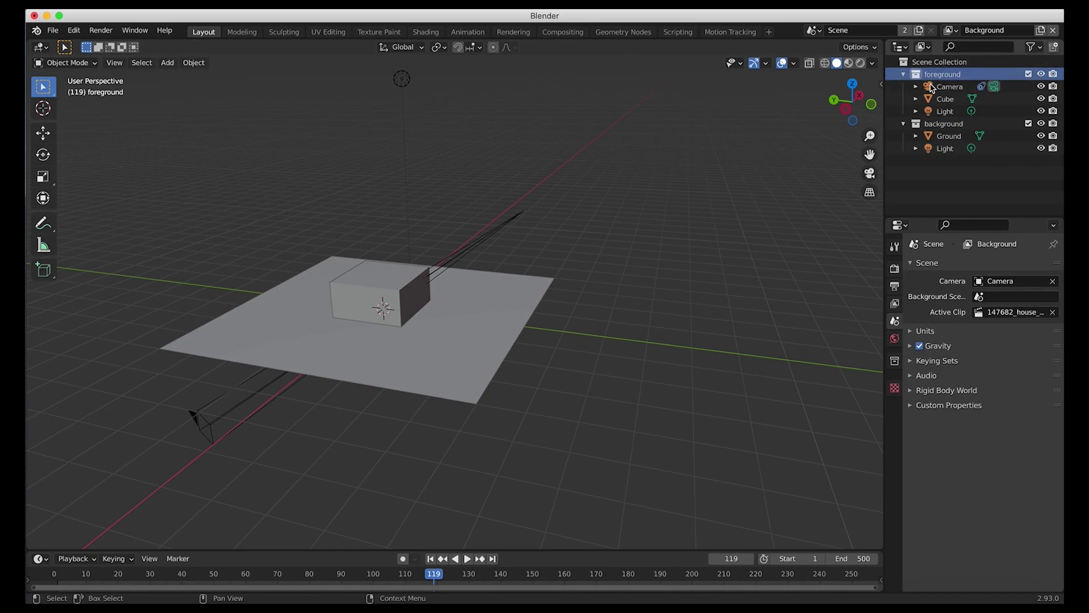
{"action": "left_click", "coordinate": [946, 123]}
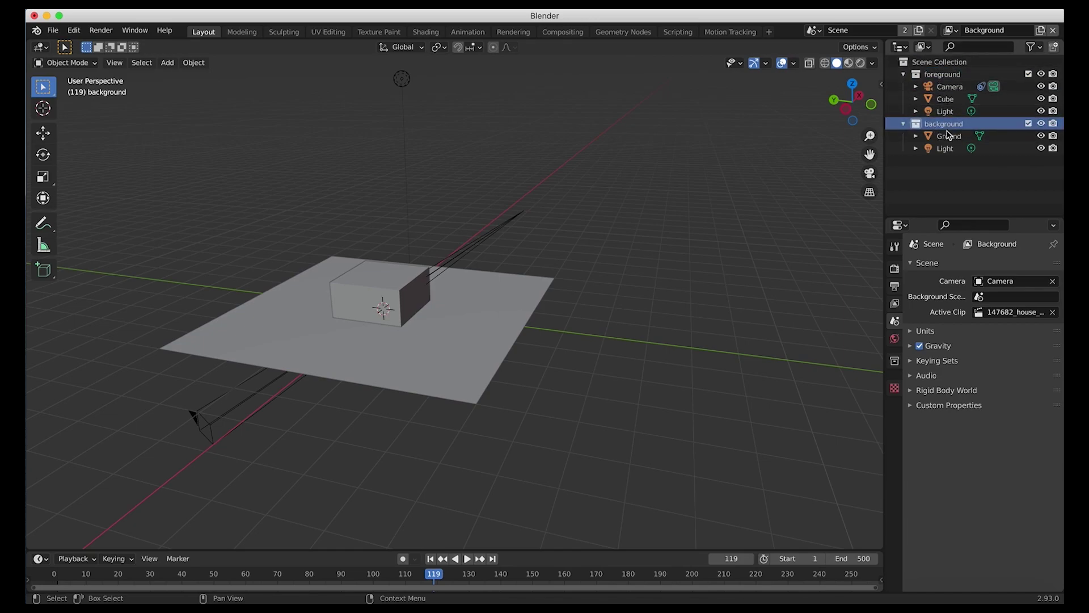
{"action": "left_click", "coordinate": [949, 135]}
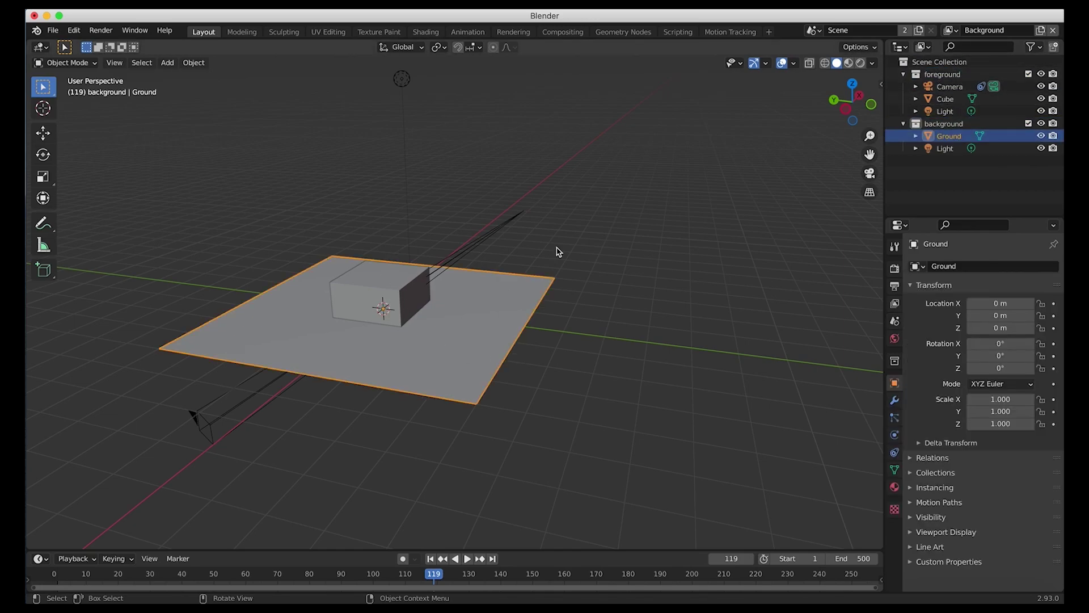
{"action": "left_click", "coordinate": [1053, 31]}
{"action": "left_click", "coordinate": [952, 30]}
Delete the cube, the ground plane and both lights, keeping only the tracked camera in the scene.
{"action": "left_click", "coordinate": [363, 288]}
{"action": "left_click", "coordinate": [306, 288], "text": "shift"}
{"action": "key", "text": "x"}
{"action": "left_click", "coordinate": [392, 212]}
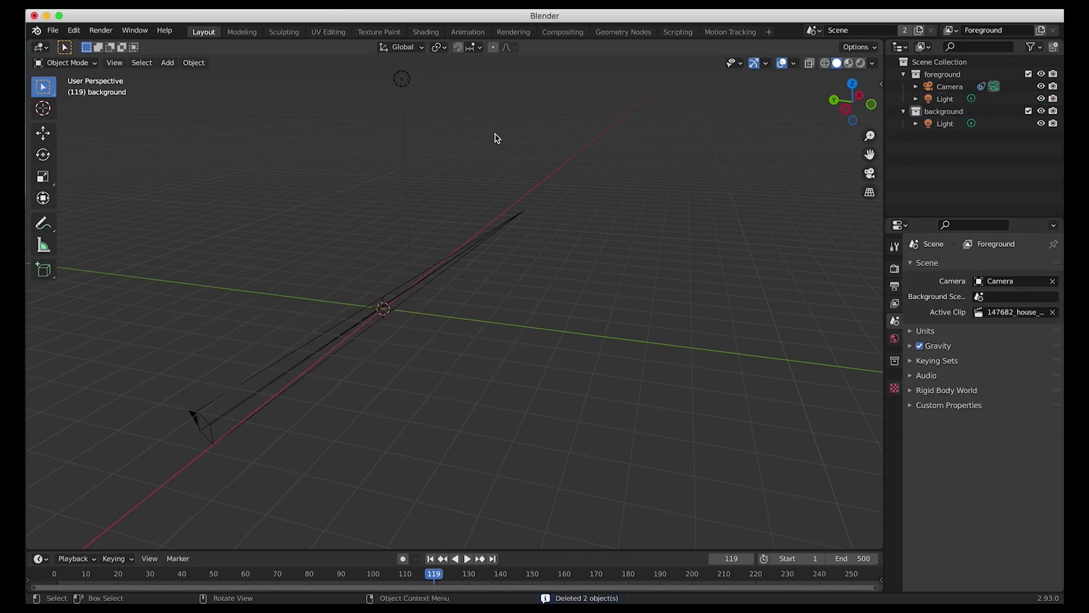
{"action": "left_click", "coordinate": [402, 78]}
{"action": "key", "text": "x"}
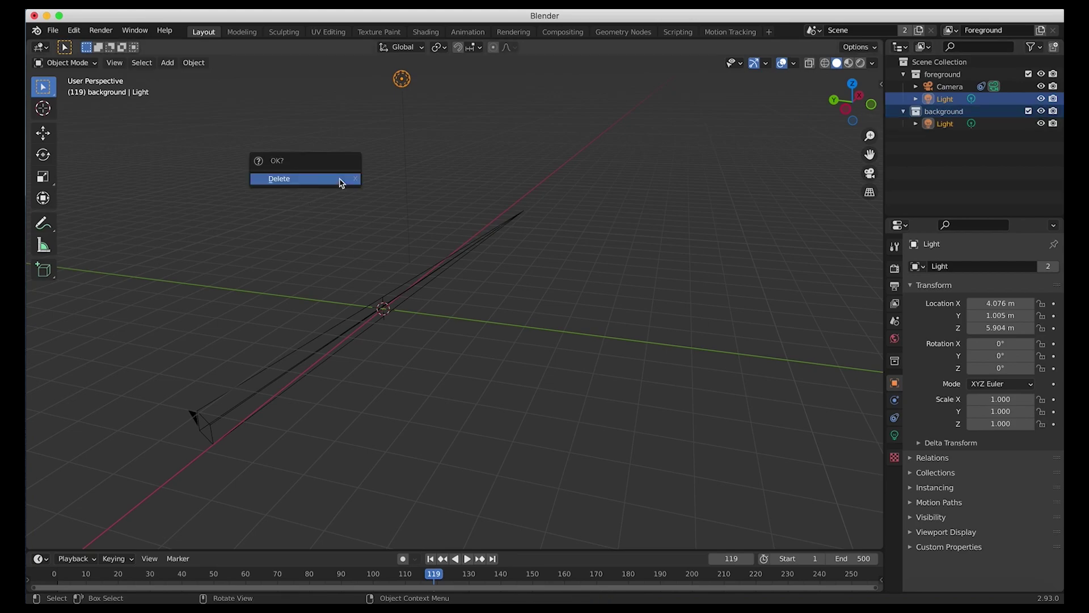
{"action": "left_click", "coordinate": [341, 180]}
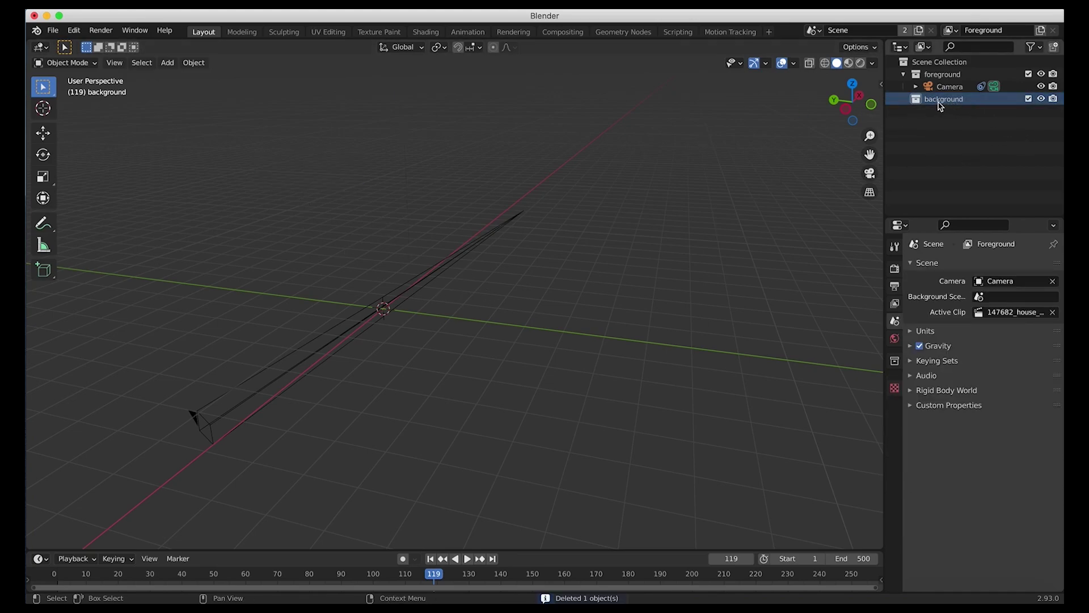
Check the node tree in the Compositing workspace, then return to Layout and delete the empty background collection.
{"action": "left_click", "coordinate": [562, 32]}
{"action": "scroll", "coordinate": [395, 296], "scroll_direction": "down", "scroll_amount": 2}
{"action": "scroll", "coordinate": [414, 275], "scroll_direction": "down", "scroll_amount": 4}
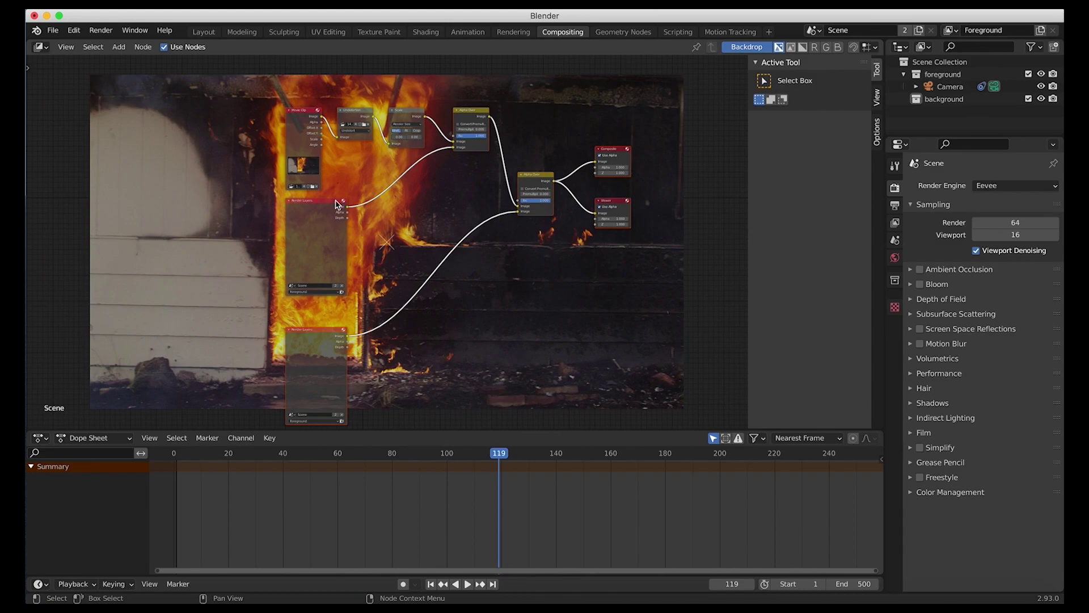
{"action": "left_click", "coordinate": [204, 31]}
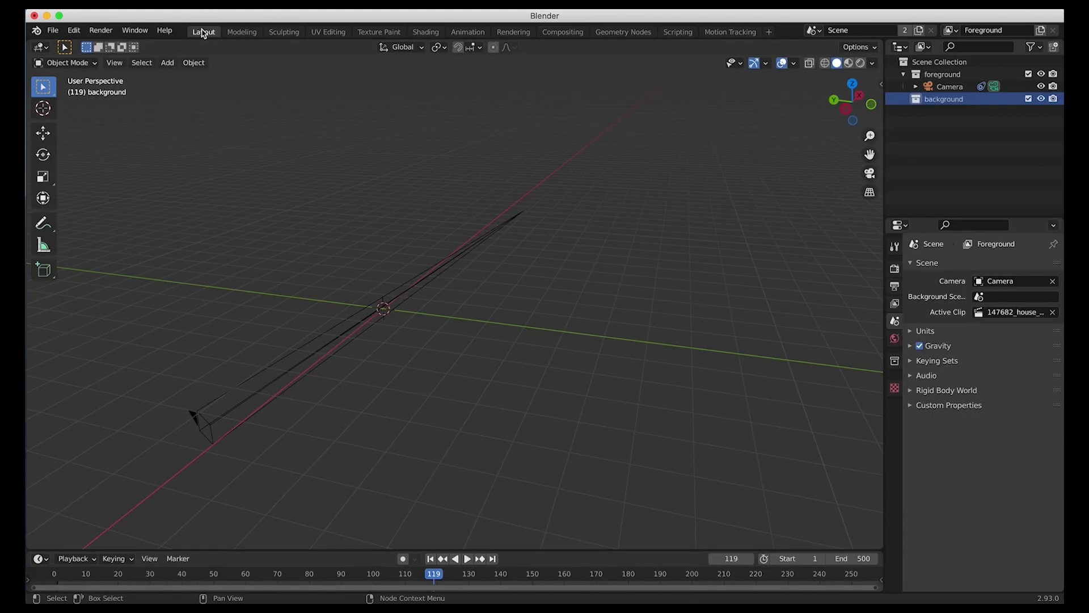
{"action": "right_click", "coordinate": [942, 100]}
{"action": "left_click", "coordinate": [832, 170]}
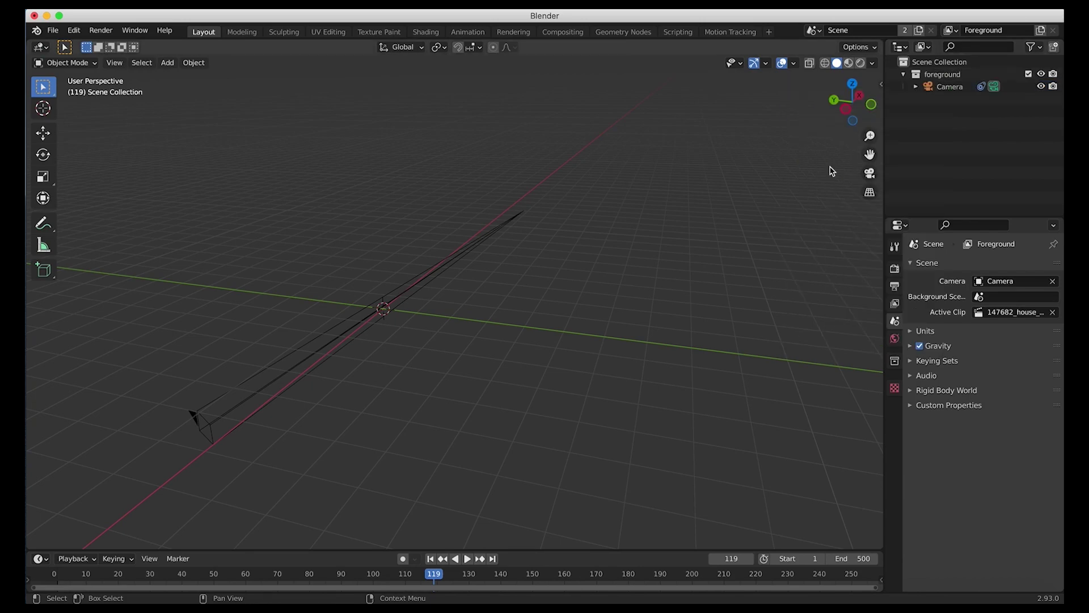
Move the camera out of the foreground collection and split off a second viewport that looks through the camera.
{"action": "left_click", "coordinate": [943, 75]}
{"action": "left_click", "coordinate": [950, 88]}
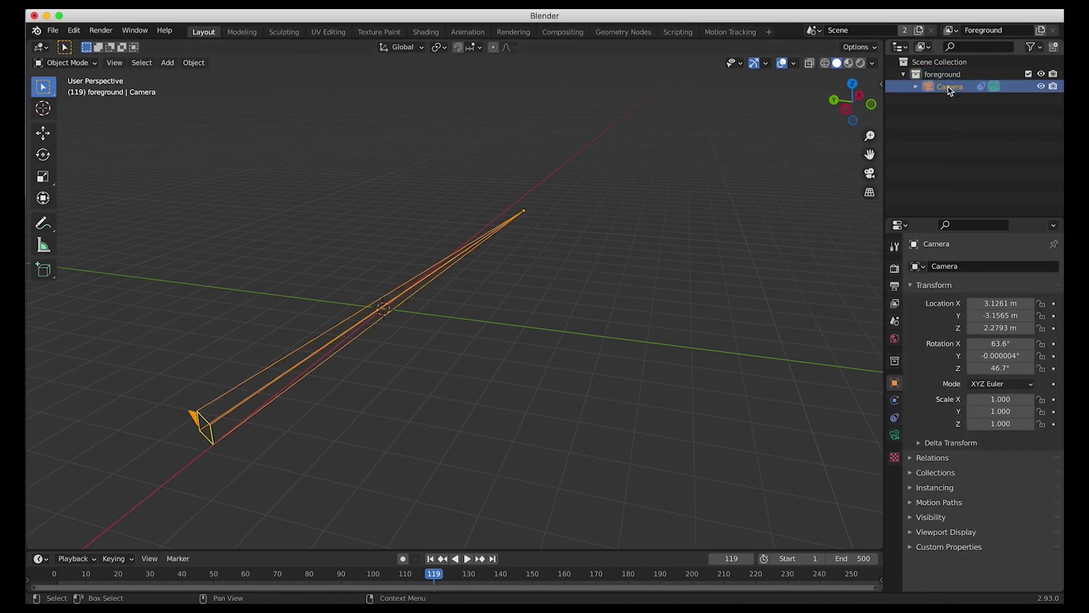
{"action": "left_click_drag", "start_coordinate": [948, 93], "coordinate": [633, 46]}
{"action": "left_click", "coordinate": [722, 63]}
{"action": "mouse_move", "coordinate": [748, 205]}
{"action": "left_click", "coordinate": [899, 205]}
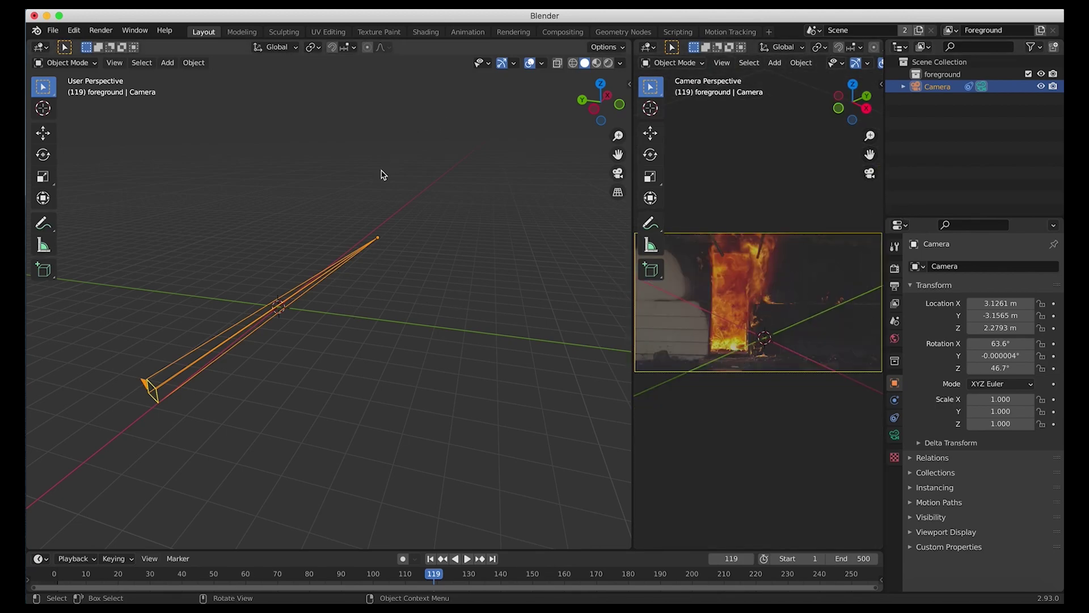
Place the camera near X 4.1 m, Y -17 m, Z 1.9 m, rotate it to about 90°, -3.2°, 14.3°, and show its lens settings.
{"action": "key", "text": "r"}
{"action": "left_click", "coordinate": [258, 309]}
{"action": "middle_click_drag", "start_coordinate": [257, 309], "coordinate": [201, 305]}
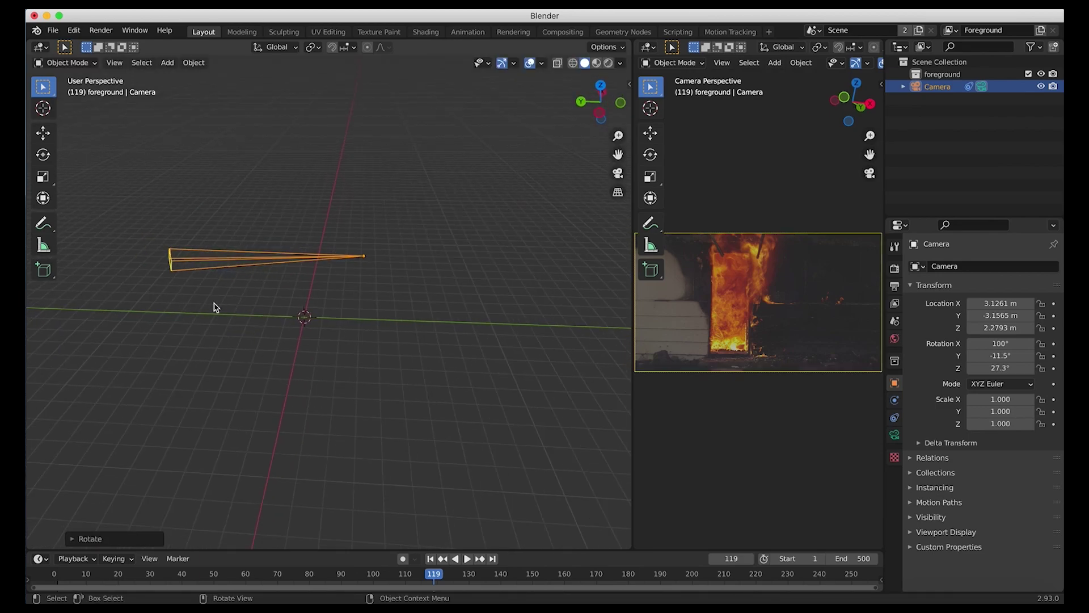
{"action": "key", "text": "g"}
{"action": "left_click", "coordinate": [415, 318]}
{"action": "middle_click_drag", "start_coordinate": [416, 318], "coordinate": [529, 219]}
{"action": "key", "text": "r"}
{"action": "key", "text": "z"}
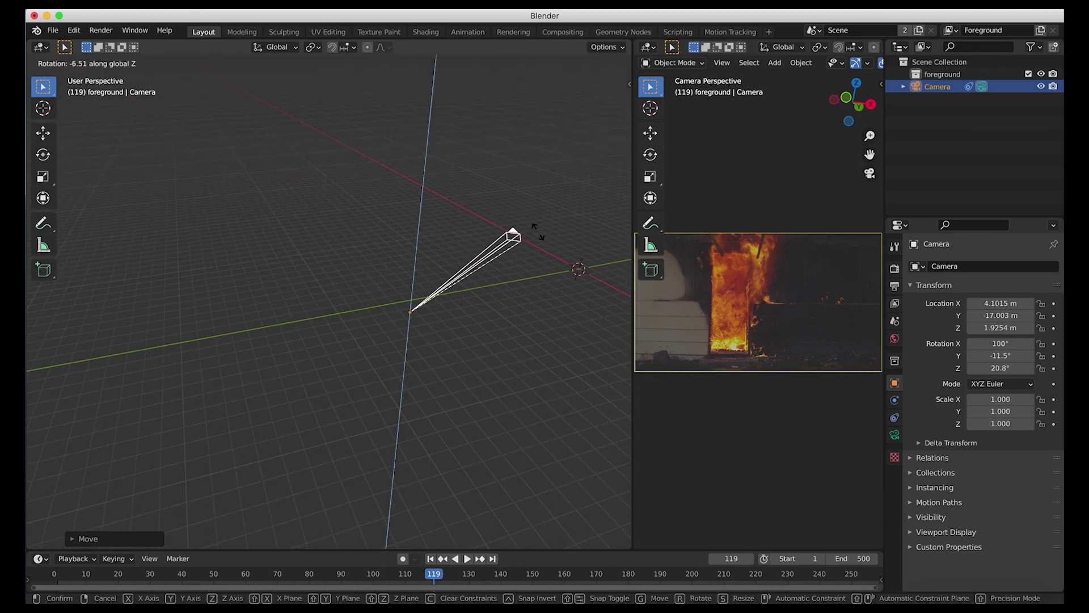
{"action": "left_click", "coordinate": [543, 249]}
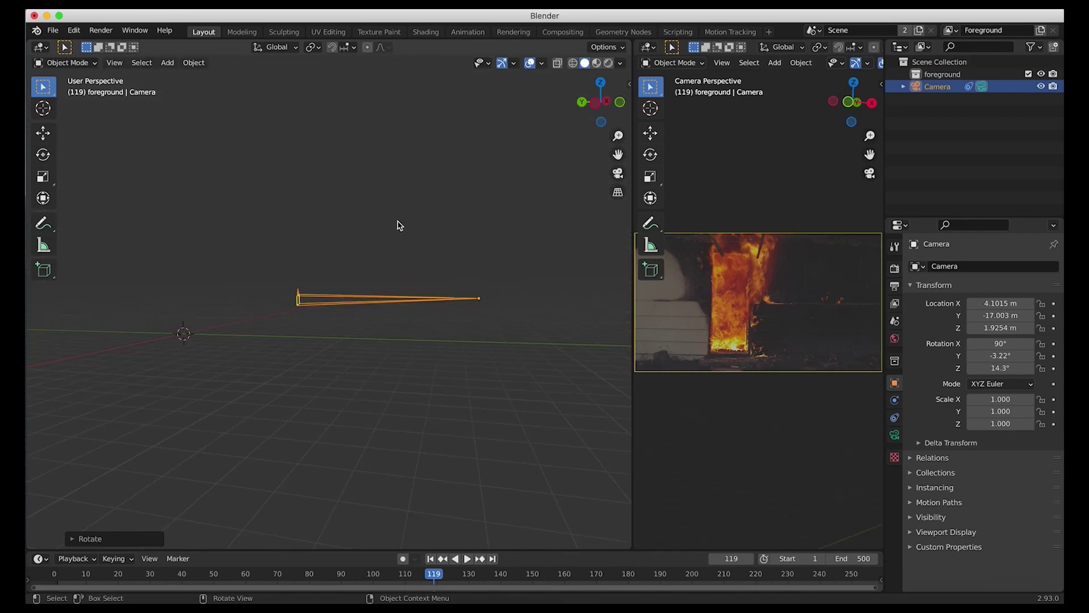
{"action": "left_click", "coordinate": [894, 435]}
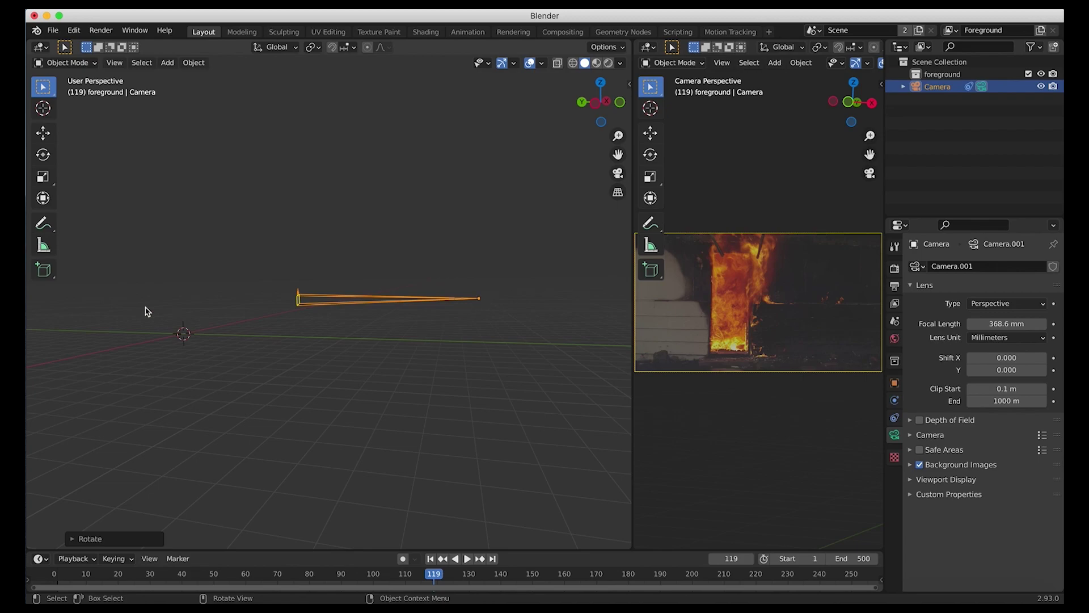
Add an ico sphere at the scene origin and move it up in front of the camera.
{"action": "middle_click_drag", "start_coordinate": [411, 275], "coordinate": [342, 333]}
{"action": "key", "text": "shift+a"}
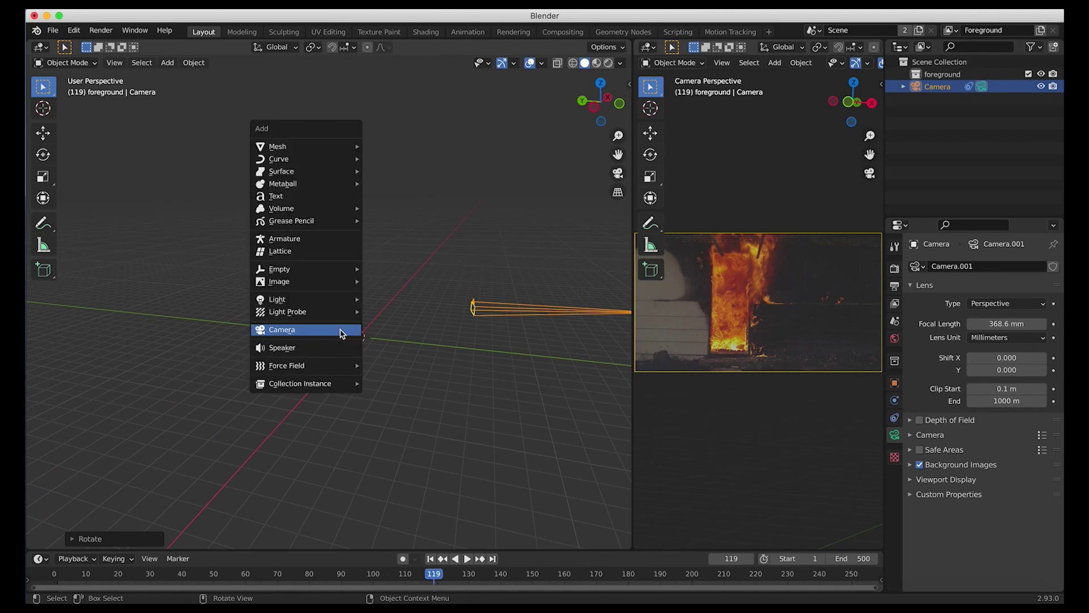
{"action": "mouse_move", "coordinate": [280, 146]}
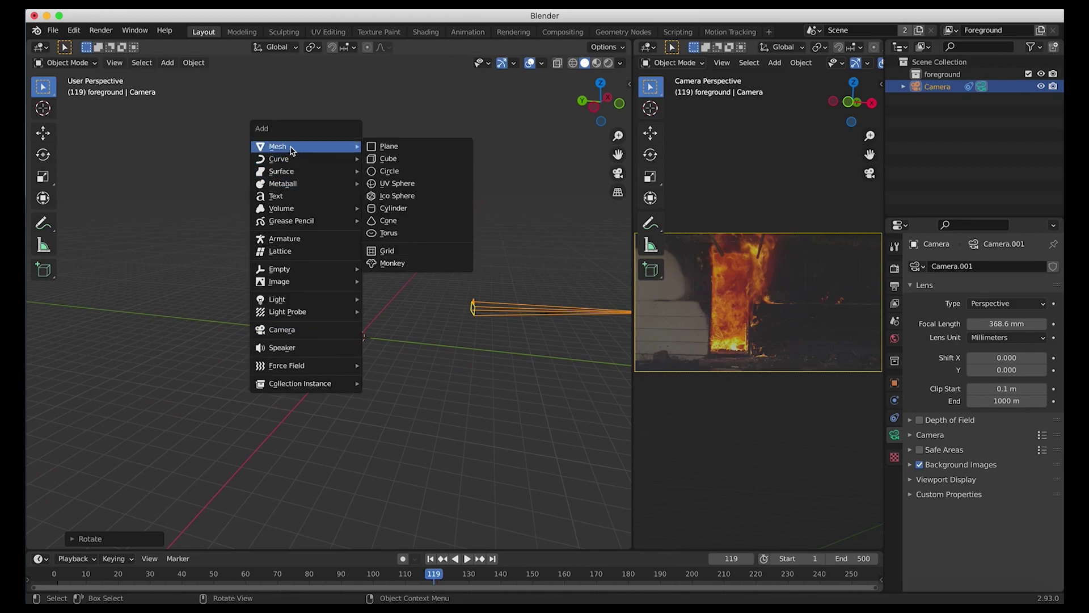
{"action": "left_click", "coordinate": [400, 198]}
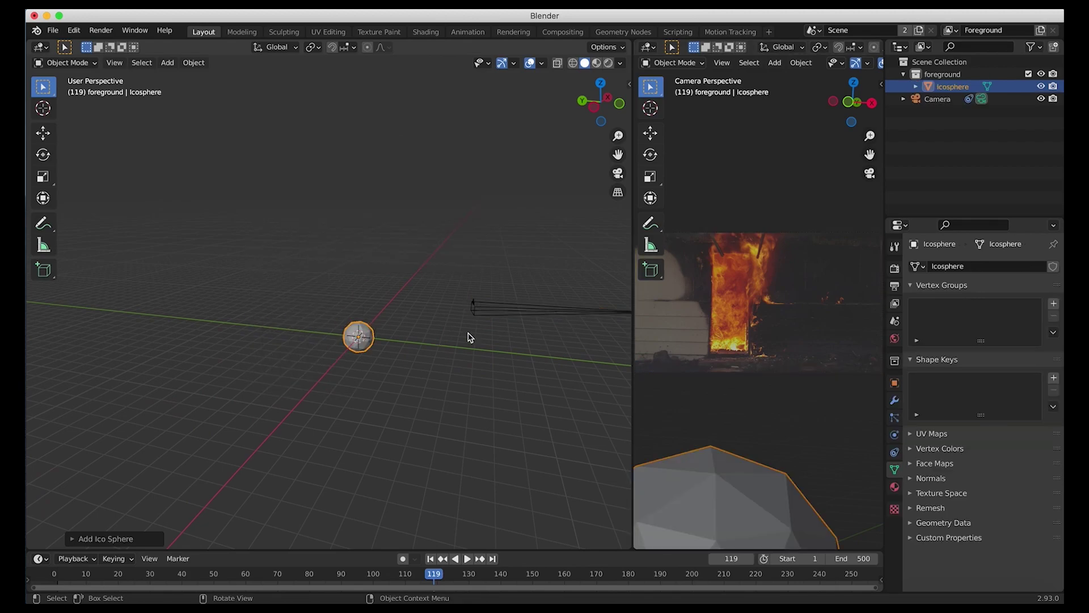
{"action": "middle_click_drag", "start_coordinate": [427, 353], "coordinate": [426, 353]}
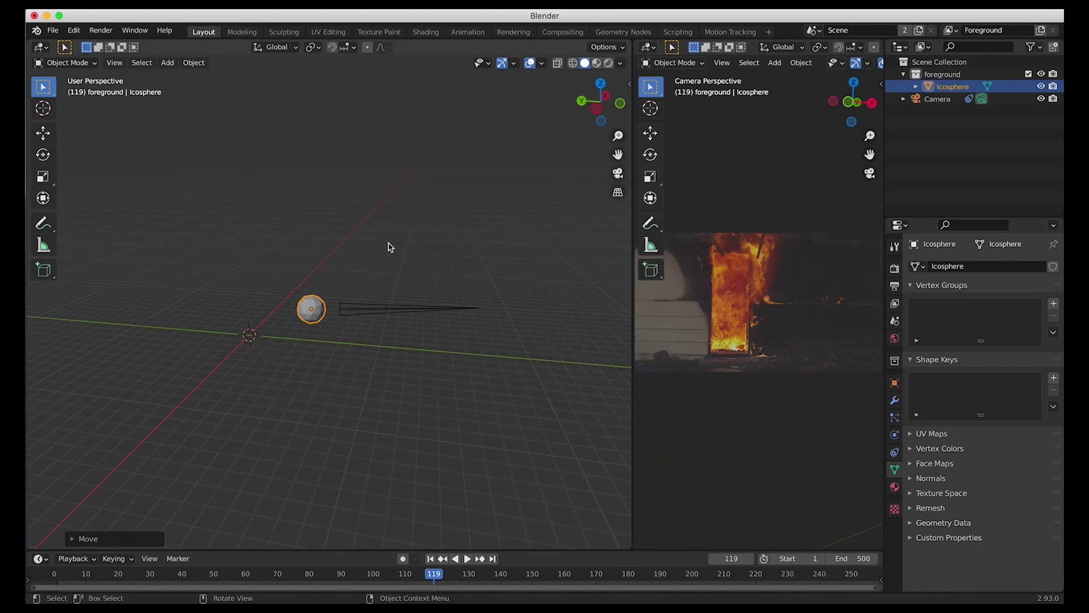
{"action": "left_click", "coordinate": [388, 243]}
Show the motion tracking points in the viewport, examine them around the selected camera from several angles, and hide them again.
{"action": "left_click", "coordinate": [542, 62]}
{"action": "left_click", "coordinate": [465, 310]}
{"action": "middle_click_drag", "start_coordinate": [384, 329], "coordinate": [386, 328]}
{"action": "left_click", "coordinate": [448, 316]}
{"action": "middle_click_drag", "start_coordinate": [513, 331], "coordinate": [513, 333]}
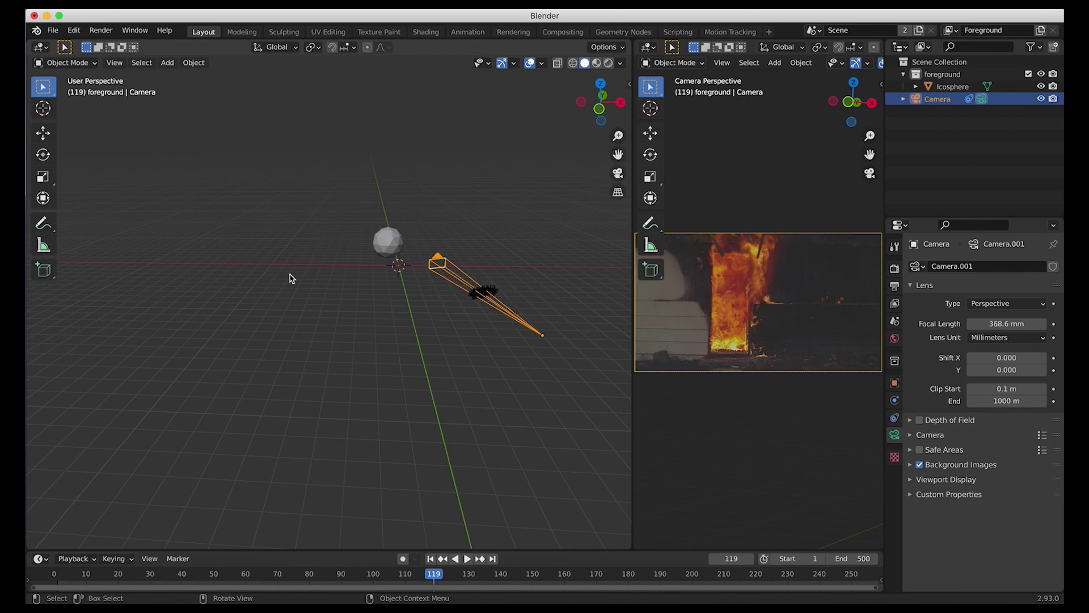
{"action": "middle_click_drag", "start_coordinate": [370, 316], "coordinate": [371, 317]}
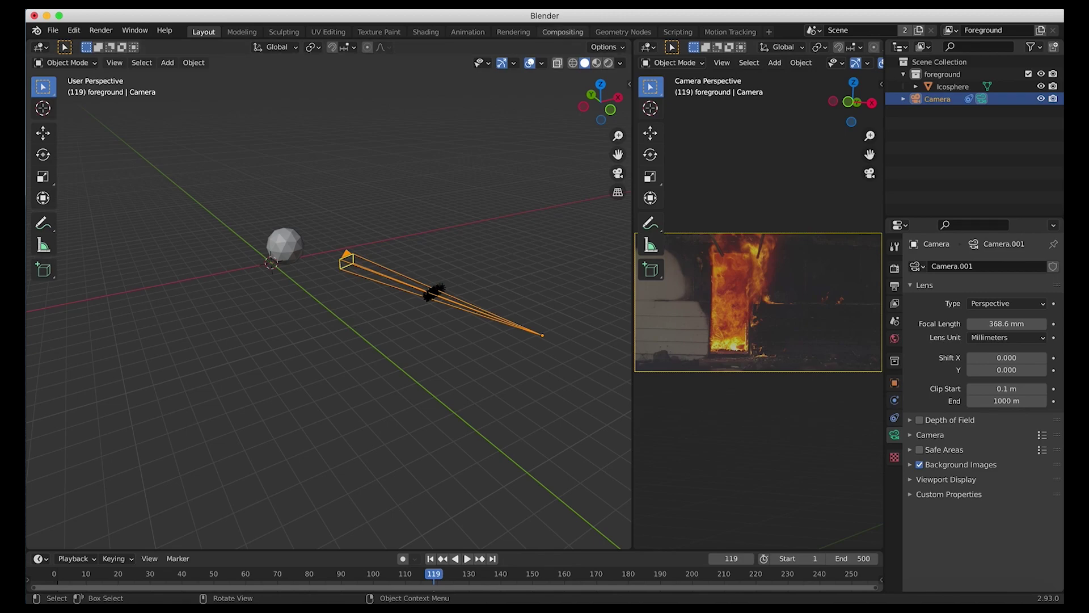
{"action": "left_click", "coordinate": [543, 64]}
{"action": "left_click", "coordinate": [463, 309]}
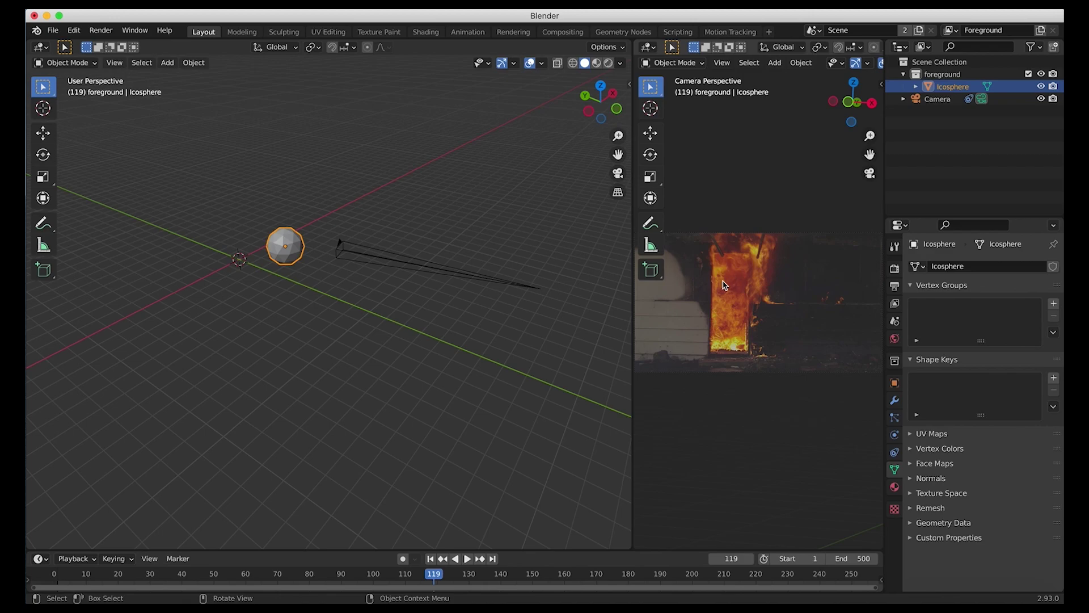
Widen the camera-view viewport, move the ico sphere about 2.7 m along the X axis and scale it down.
{"action": "left_click_drag", "start_coordinate": [633, 299], "coordinate": [589, 299]}
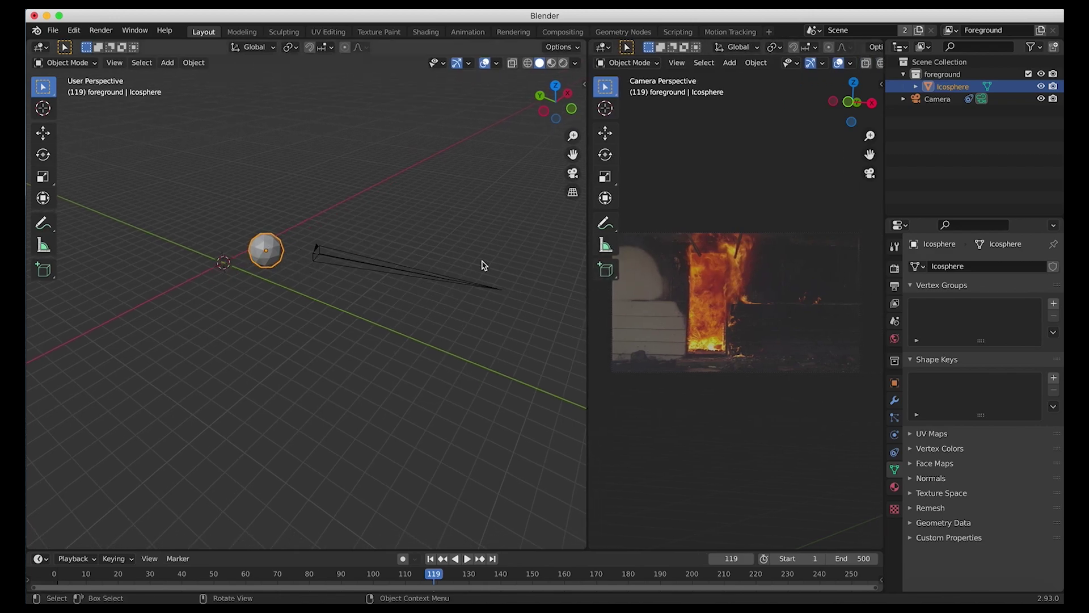
{"action": "middle_click_drag", "start_coordinate": [286, 295], "coordinate": [289, 293]}
{"action": "key", "text": "g"}
{"action": "key", "text": "x"}
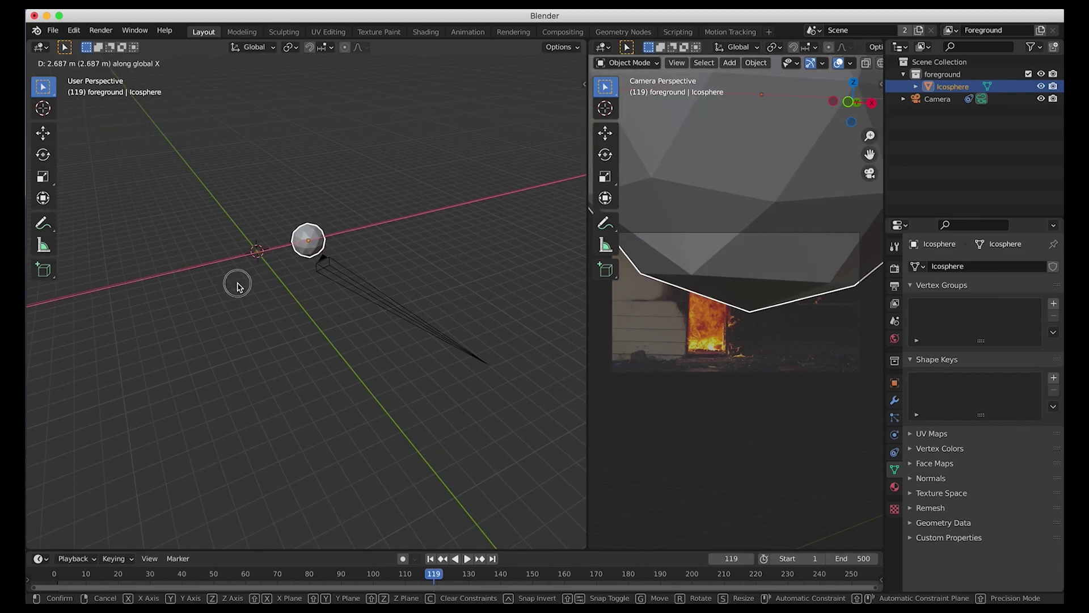
{"action": "left_click", "coordinate": [238, 287]}
{"action": "key", "text": "s"}
{"action": "left_click", "coordinate": [306, 287]}
Reshape the ico sphere into a small, slim, upright ellipsoid and position it over the burning doorway in the camera view.
{"action": "key", "text": "g"}
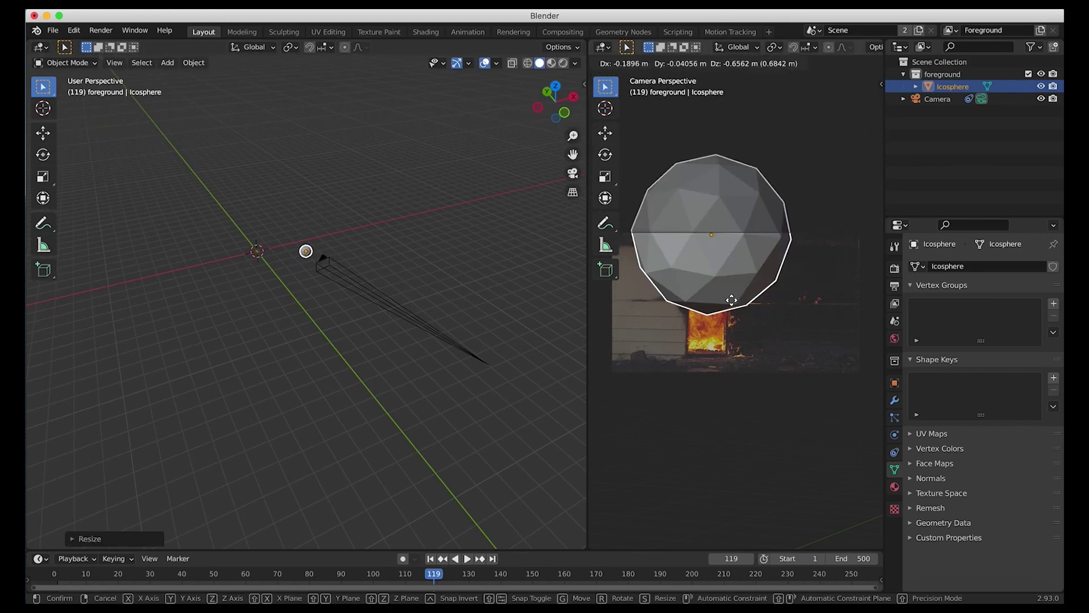
{"action": "key", "text": "Escape"}
{"action": "key", "text": "s"}
{"action": "key", "text": "z"}
{"action": "key", "text": "Escape"}
{"action": "key", "text": "g"}
{"action": "left_click", "coordinate": [743, 299]}
Tilt the slim ellipsoid slightly and fine-tune its position so it sits inside the burning doorway.
{"action": "key", "text": "r"}
{"action": "left_click", "coordinate": [729, 276]}
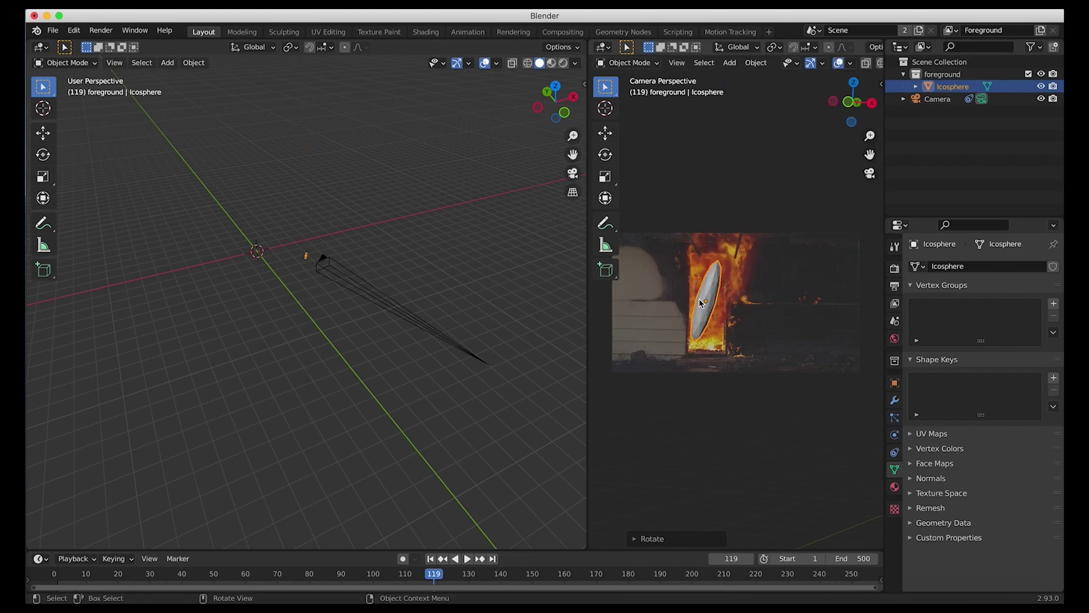
{"action": "key", "text": "g"}
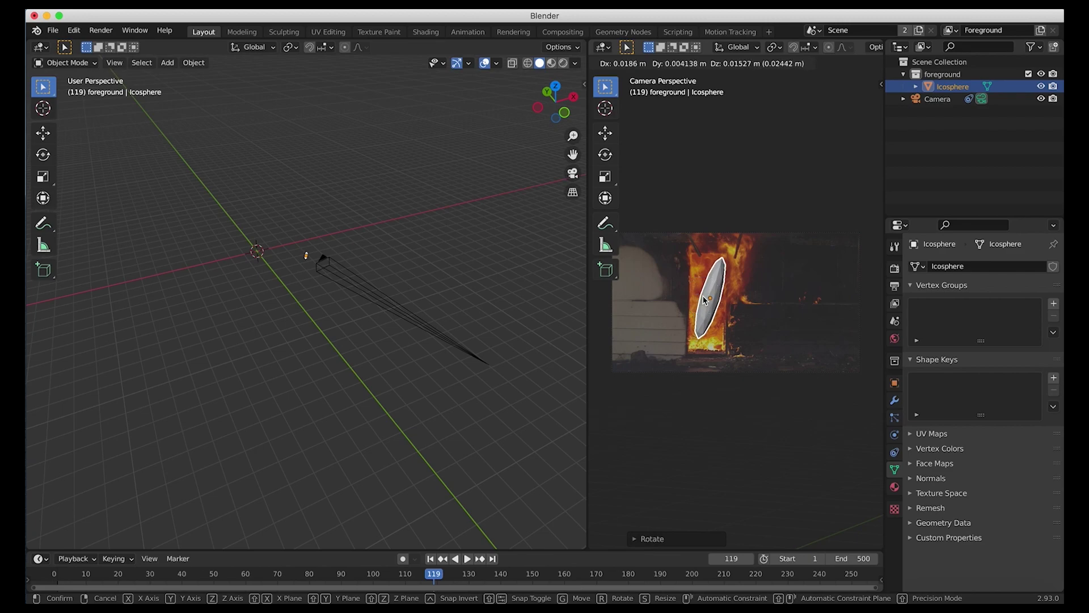
{"action": "left_click", "coordinate": [706, 300]}
{"action": "key", "text": "r"}
{"action": "left_click", "coordinate": [764, 265]}
{"action": "key", "text": "g"}
{"action": "left_click", "coordinate": [761, 265]}
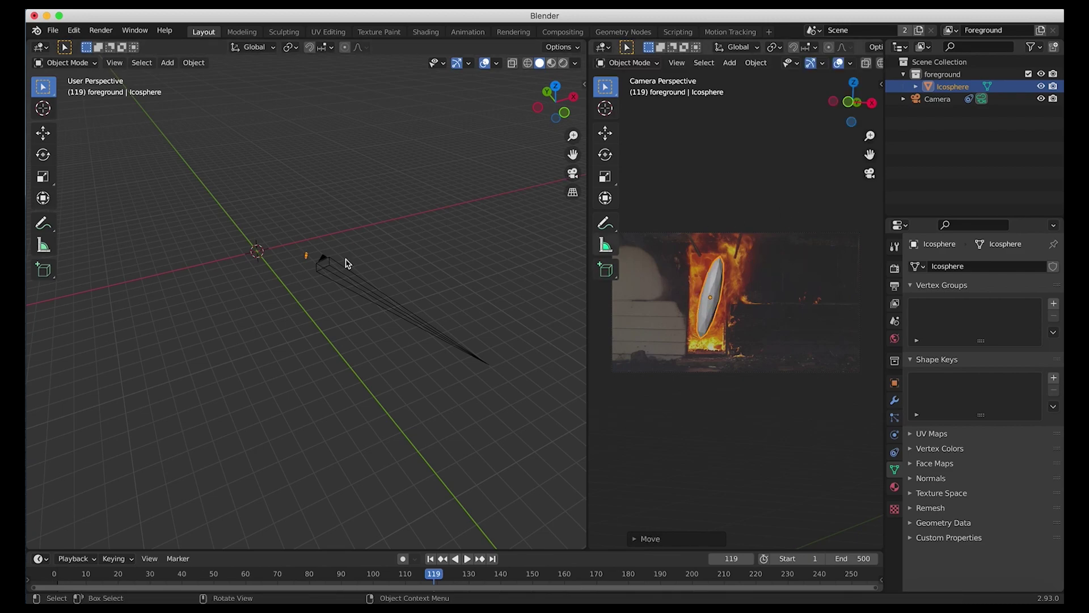
Play the shot from the first frame to check how the ellipsoid follows the doorway, then stop at frame 85.
{"action": "left_click", "coordinate": [430, 559]}
{"action": "key", "text": "space"}
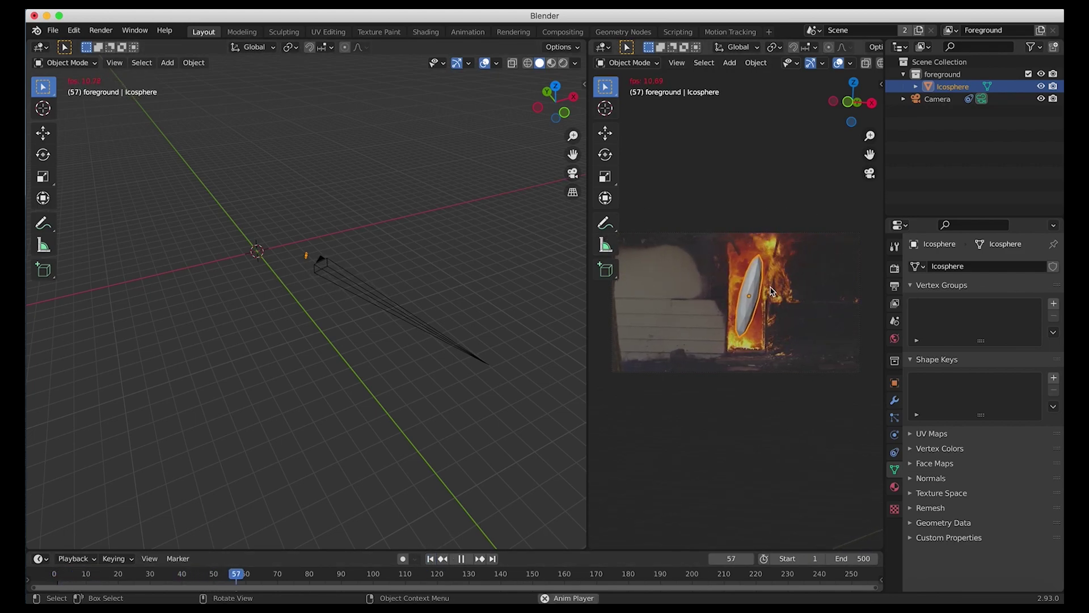
{"action": "key", "text": "space"}
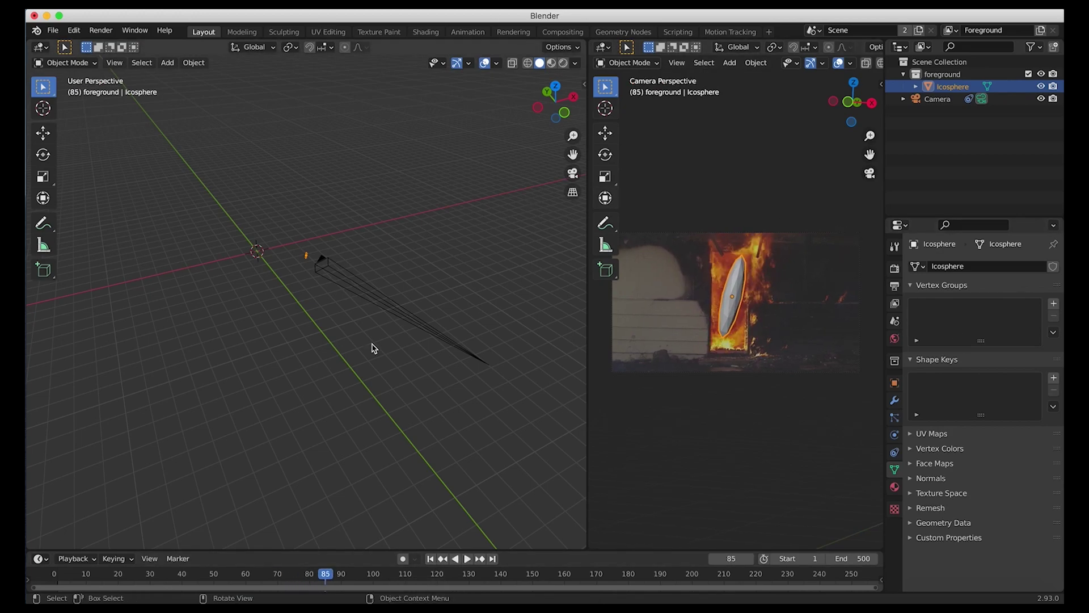
{"action": "scroll", "coordinate": [373, 348], "scroll_direction": "right", "scroll_amount": 5, "text": "shift"}
{"action": "scroll", "coordinate": [373, 348], "scroll_direction": "right", "scroll_amount": 1, "text": "shift"}
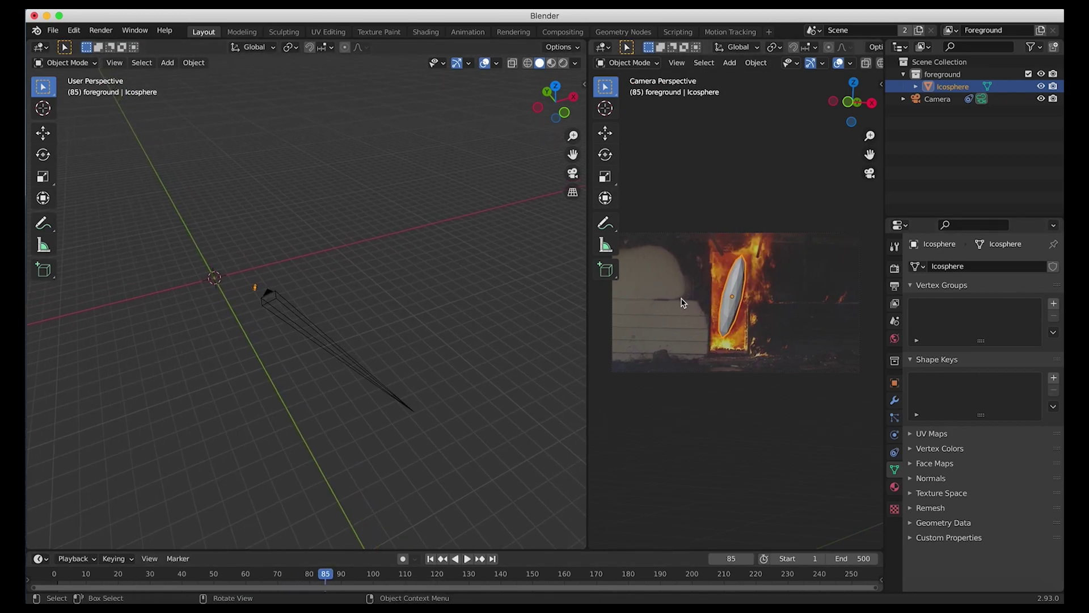
Rename the ico sphere as Spark emitter.
{"action": "double_click", "coordinate": [951, 89]}
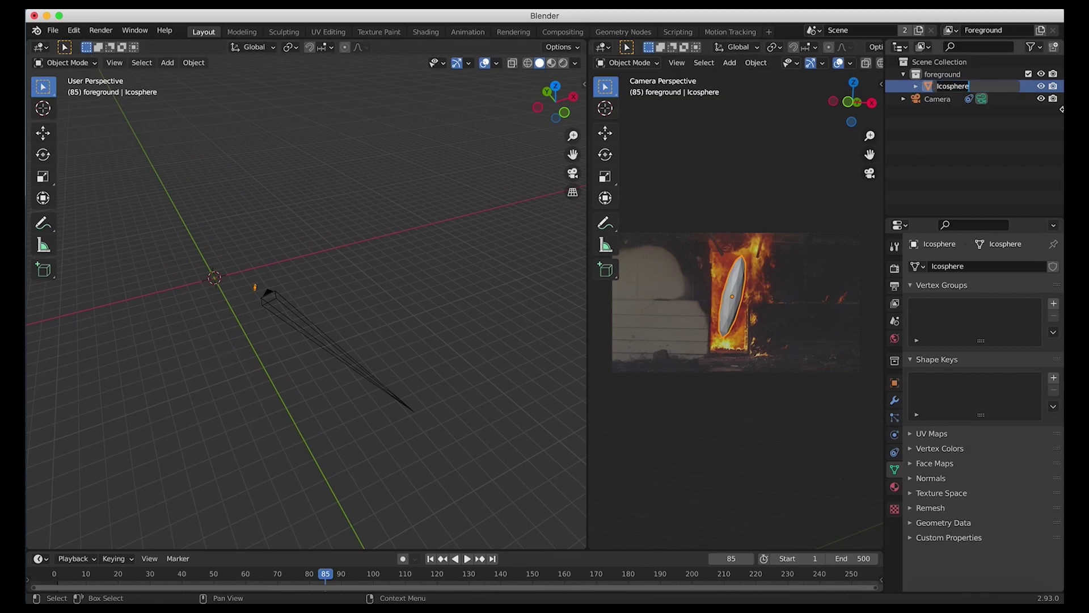
{"action": "type", "text": "Spa"}
{"action": "key", "text": "Return"}
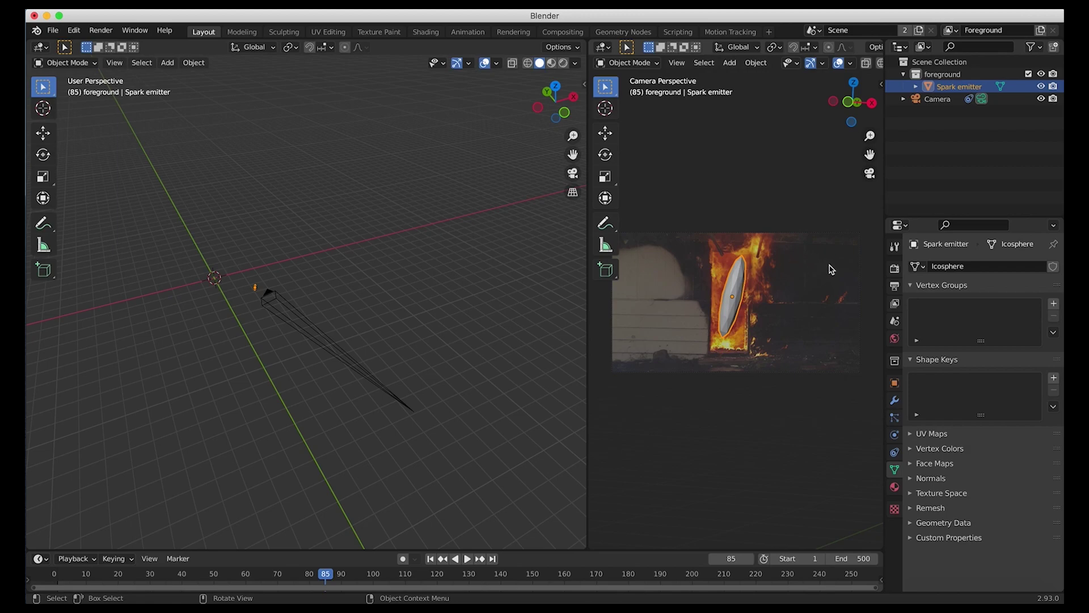
Add an emitter particle system to the Spark emitter and play the shot to check its emission.
{"action": "left_click", "coordinate": [894, 418]}
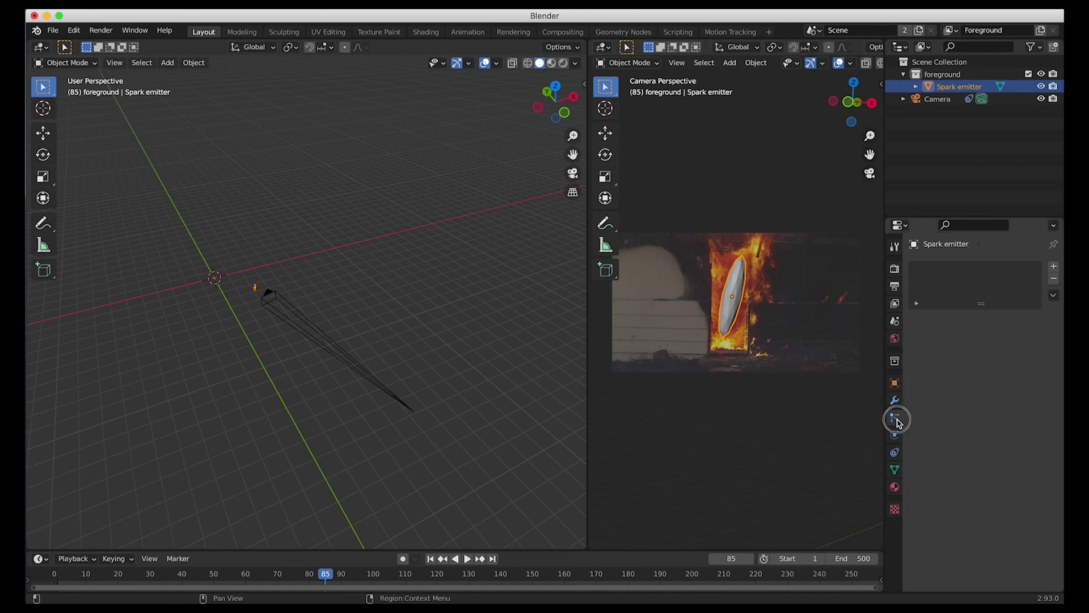
{"action": "left_click", "coordinate": [1054, 269]}
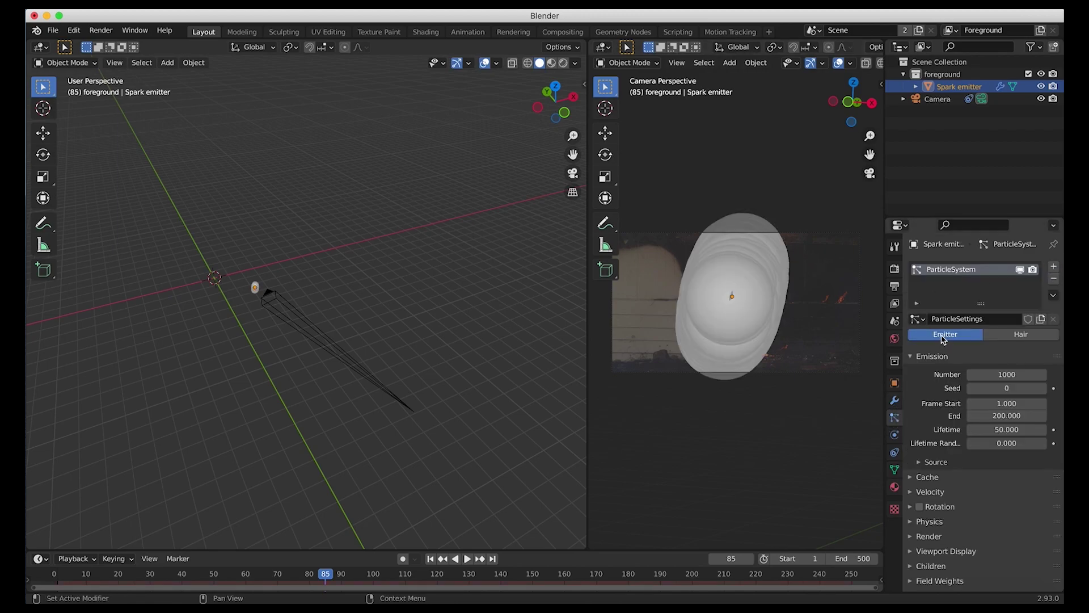
{"action": "key", "text": "space"}
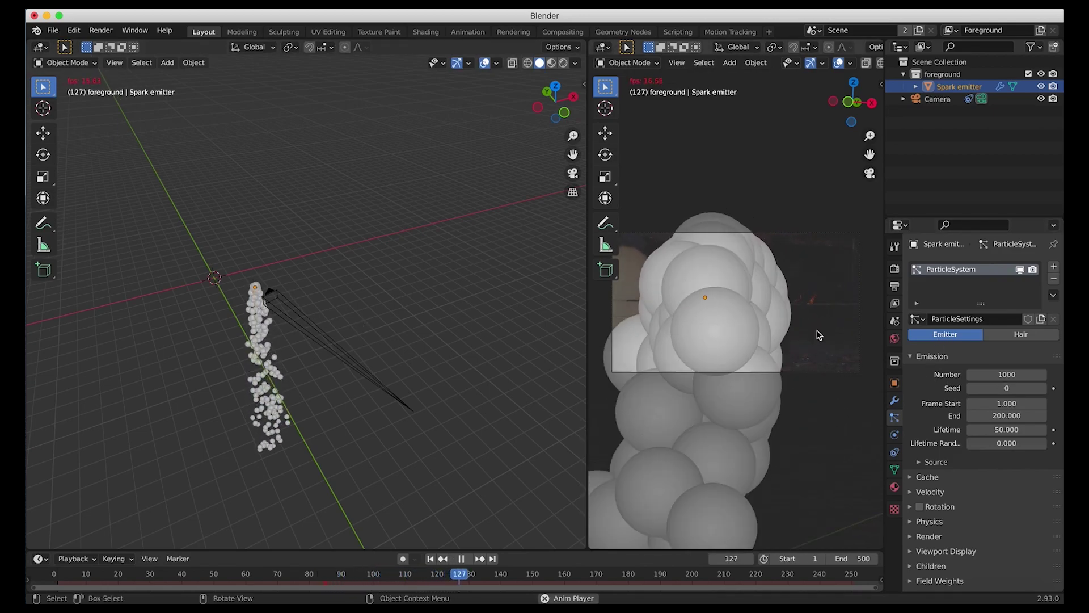
{"action": "key", "text": "space"}
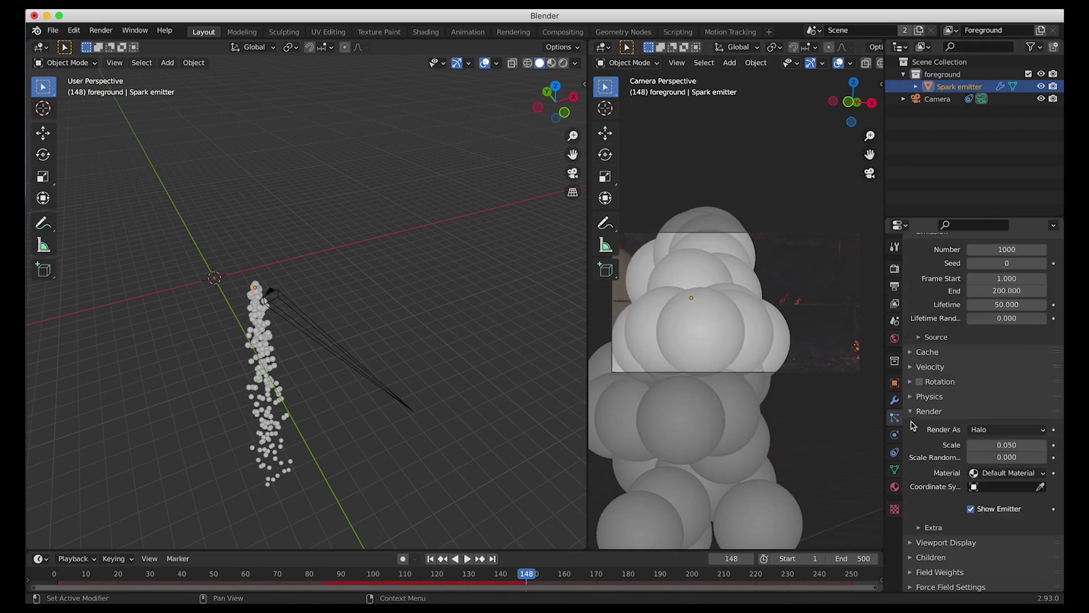
Show the particles as crosses in the viewport display and play the shot to check them.
{"action": "left_click", "coordinate": [912, 413]}
{"action": "left_click", "coordinate": [908, 501]}
{"action": "scroll", "coordinate": [1032, 442], "scroll_direction": "down", "scroll_amount": 4}
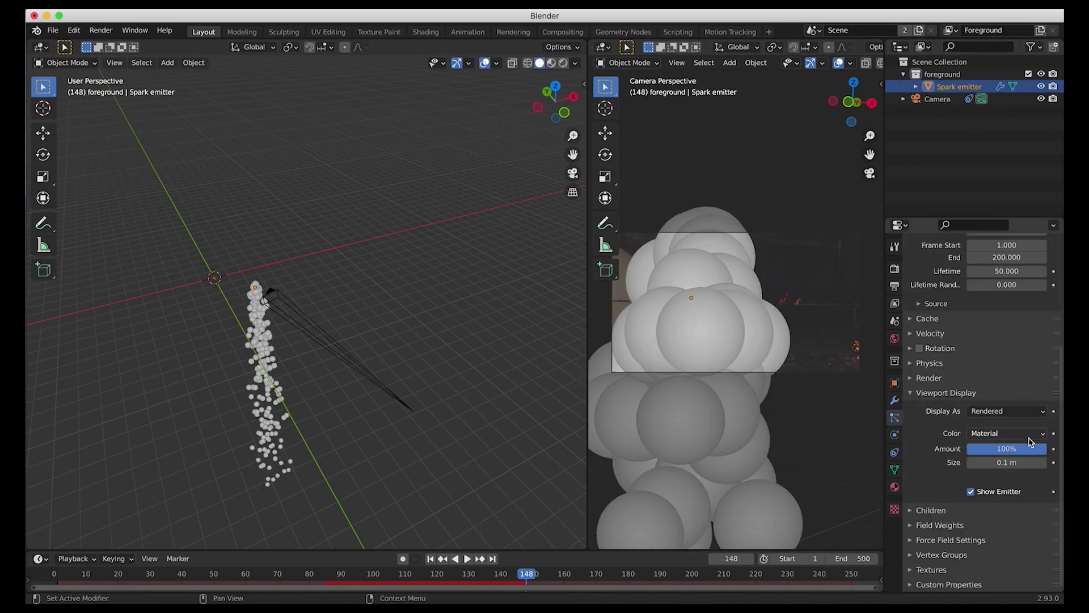
{"action": "left_click", "coordinate": [985, 413]}
{"action": "left_click", "coordinate": [990, 440]}
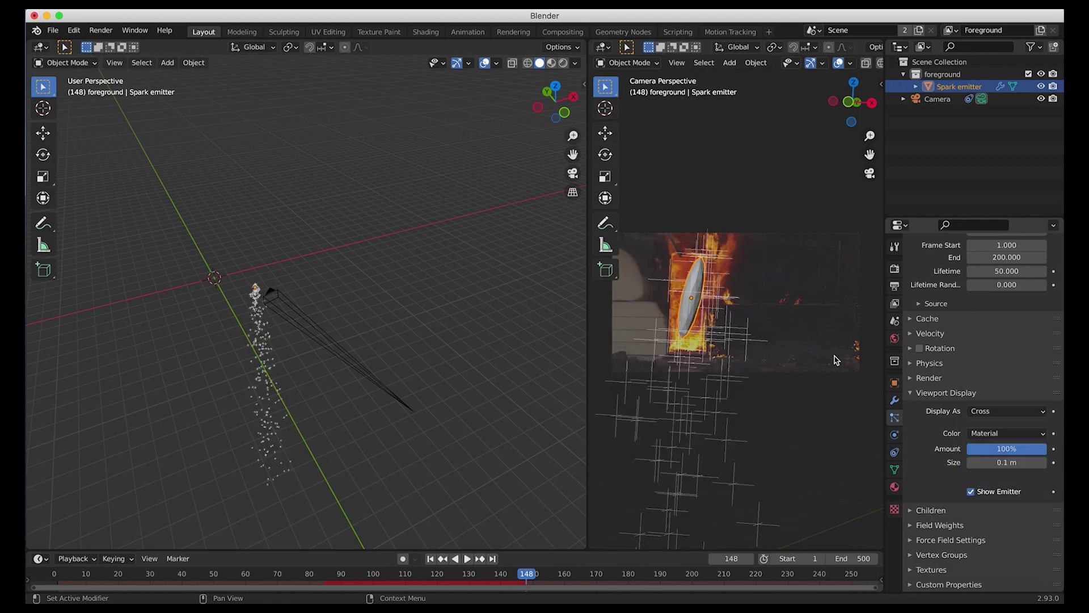
{"action": "key", "text": "space"}
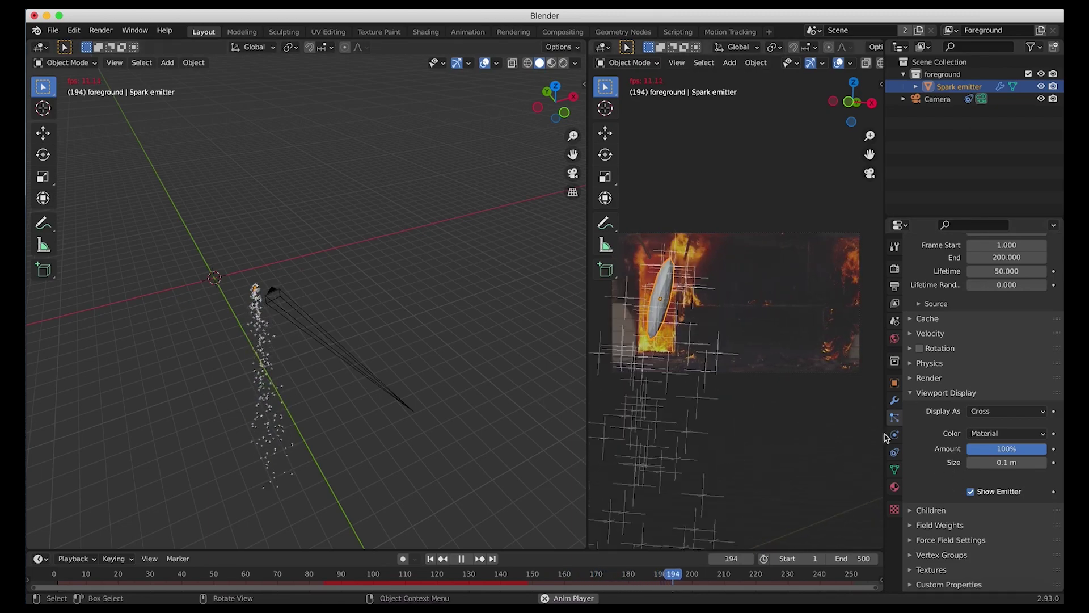
{"action": "key", "text": "space"}
Remove gravity's influence in the particle field weights and replay the shot from the start.
{"action": "left_click", "coordinate": [911, 525]}
{"action": "scroll", "coordinate": [1020, 339], "scroll_direction": "down", "scroll_amount": 8}
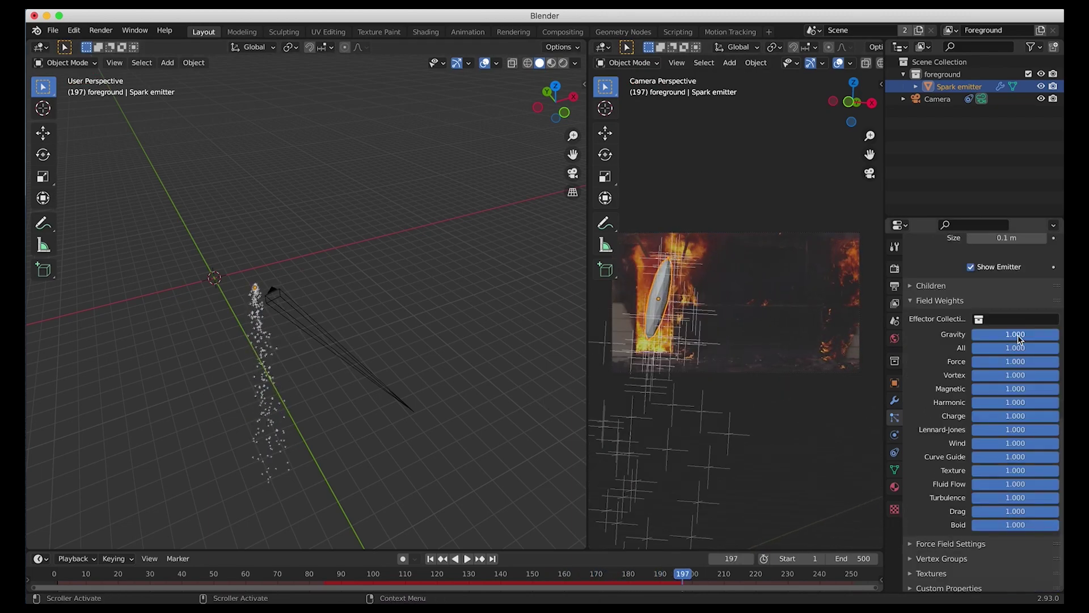
{"action": "key", "text": "Return"}
{"action": "left_click", "coordinate": [438, 559]}
{"action": "key", "text": "space"}
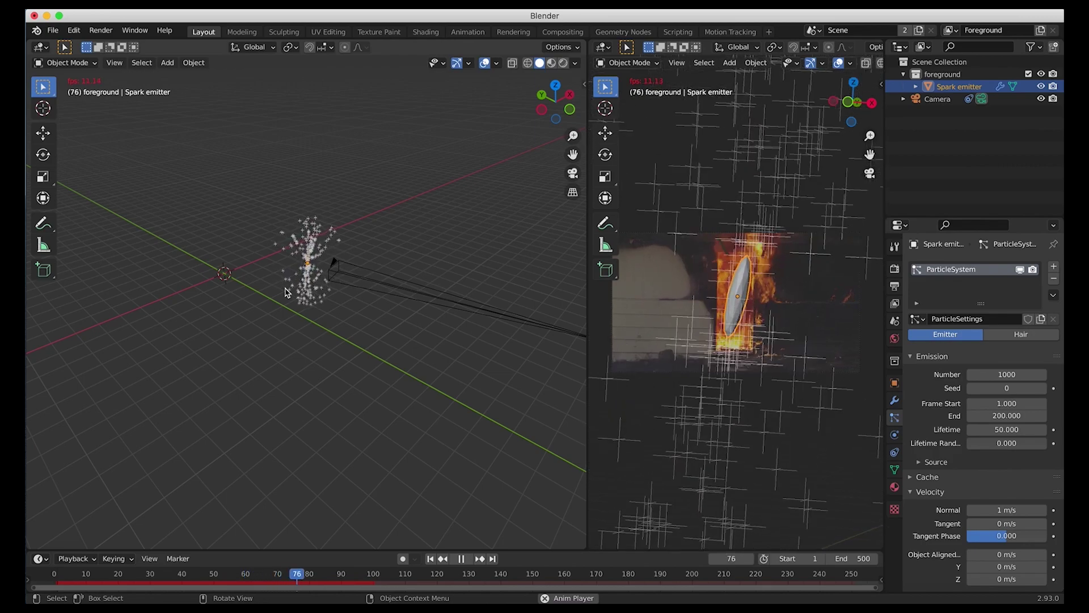
{"action": "key", "text": "space"}
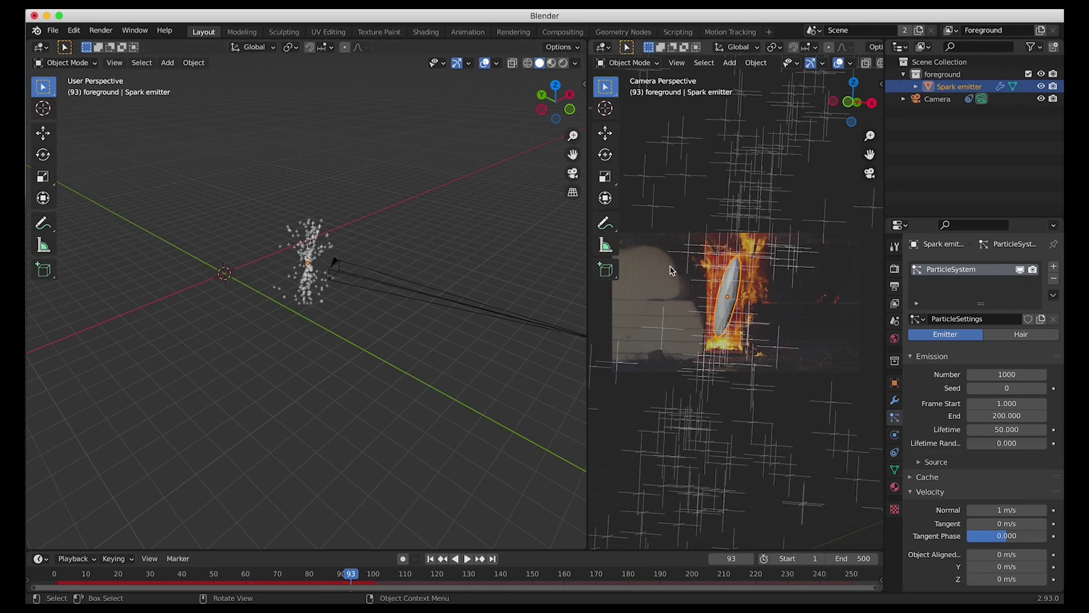
Move the emitter farther from the camera along its local Y axis, reposition it over the burning doorway and play the shot.
{"action": "scroll", "coordinate": [974, 393], "scroll_direction": "down", "scroll_amount": 5}
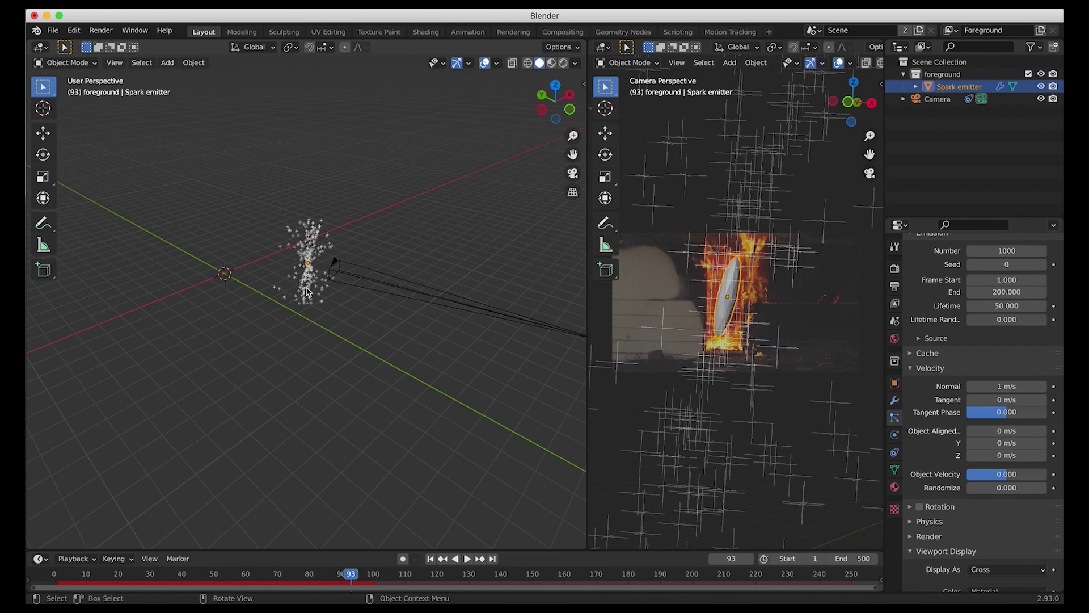
{"action": "key", "text": "g"}
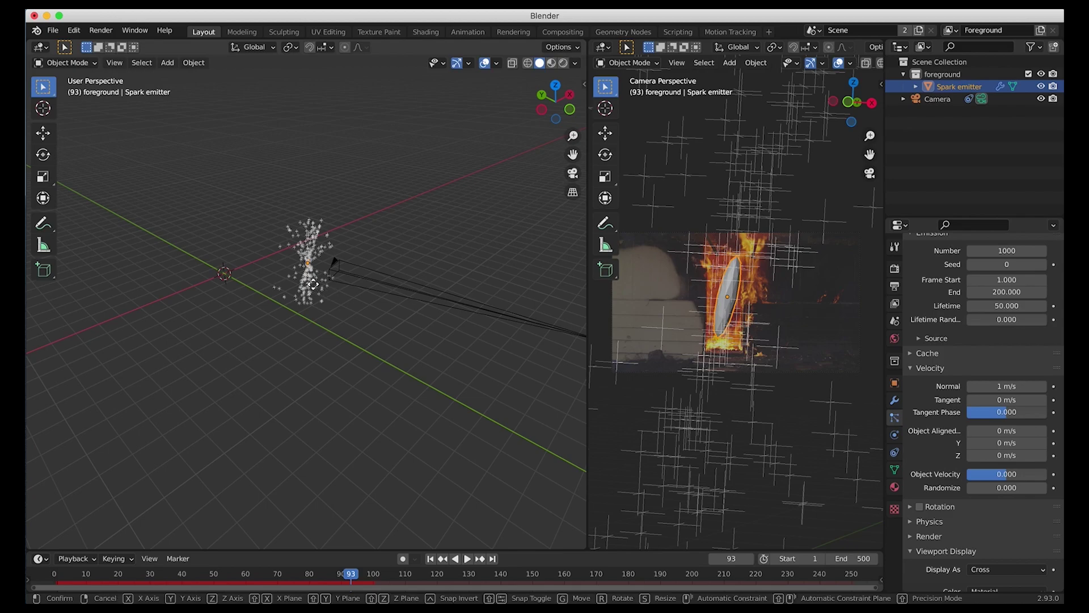
{"action": "key", "text": "y"}
{"action": "key", "text": "x"}
{"action": "key", "text": "x"}
{"action": "key", "text": "y"}
{"action": "key", "text": "y"}
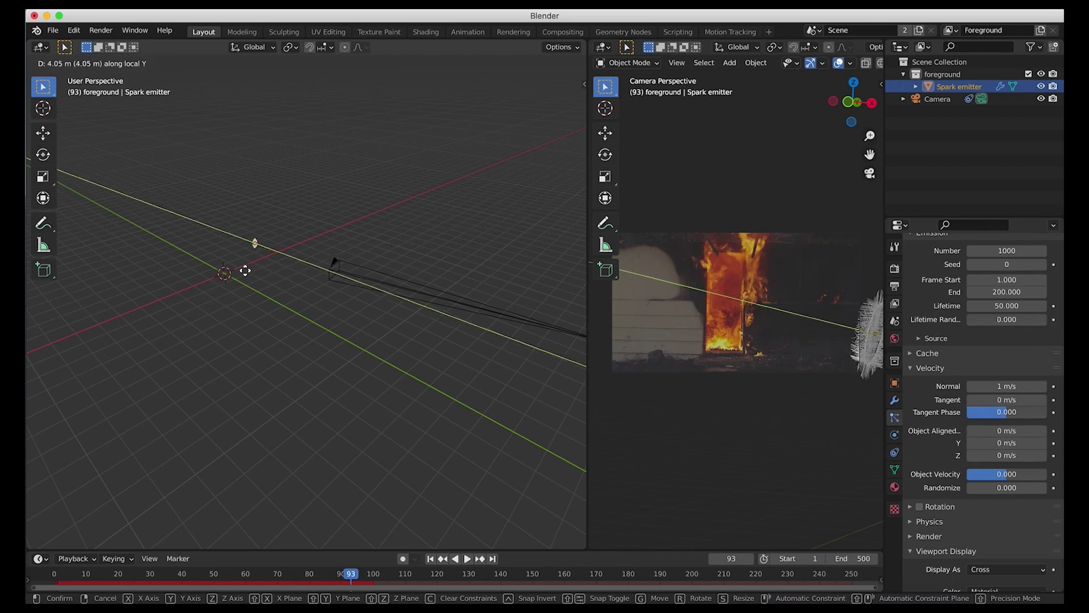
{"action": "left_click", "coordinate": [199, 268]}
{"action": "key", "text": "g"}
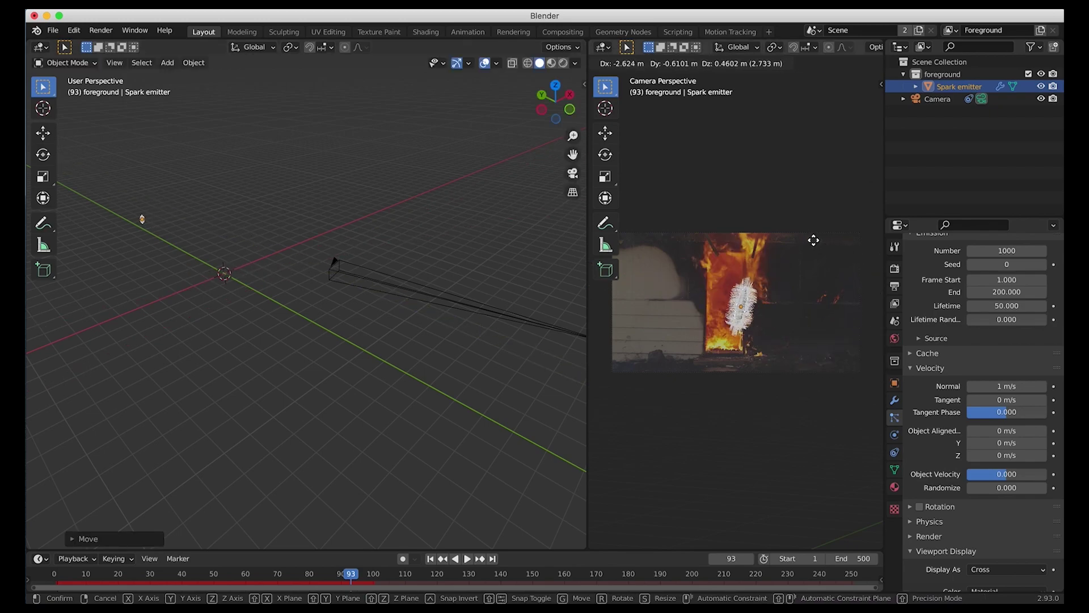
{"action": "left_click", "coordinate": [815, 238]}
{"action": "key", "text": "space"}
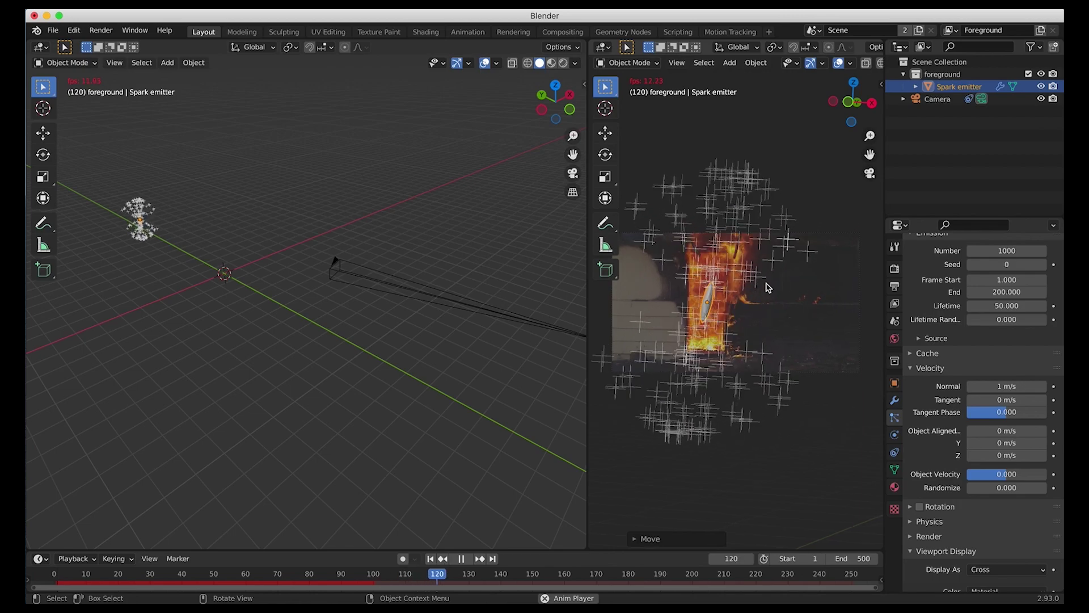
{"action": "key", "text": "space"}
Scale the emitter up so it fills the height of the burning doorway.
{"action": "middle_click_drag", "start_coordinate": [247, 252], "coordinate": [289, 257], "text": "shift"}
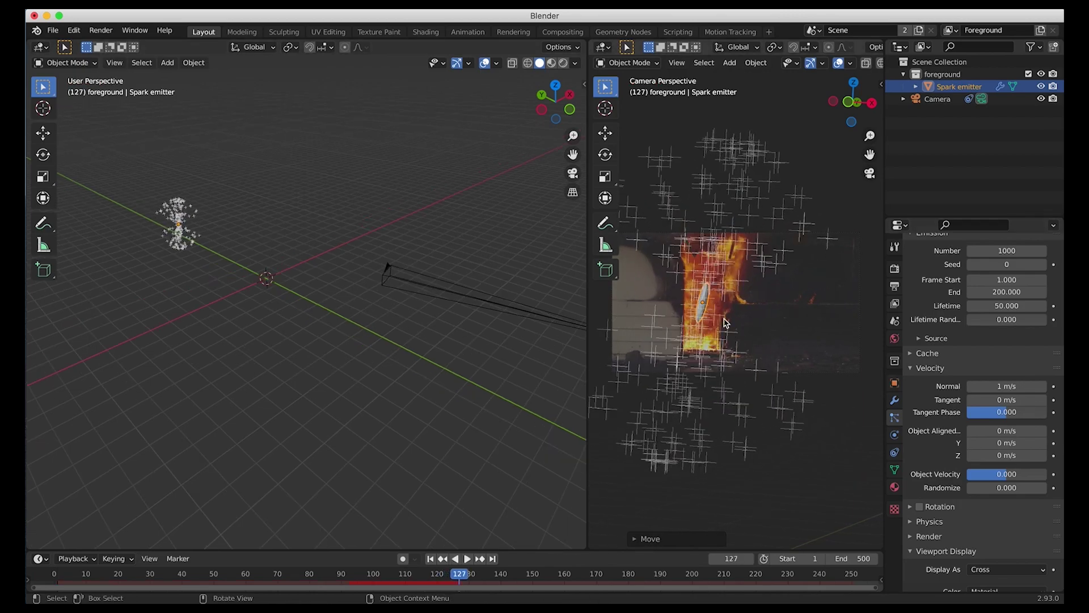
{"action": "key", "text": "s"}
{"action": "left_click", "coordinate": [812, 335]}
Set the particles' normal velocity to 0.35 m/s and play the shot from the first frame.
{"action": "left_click", "coordinate": [994, 386]}
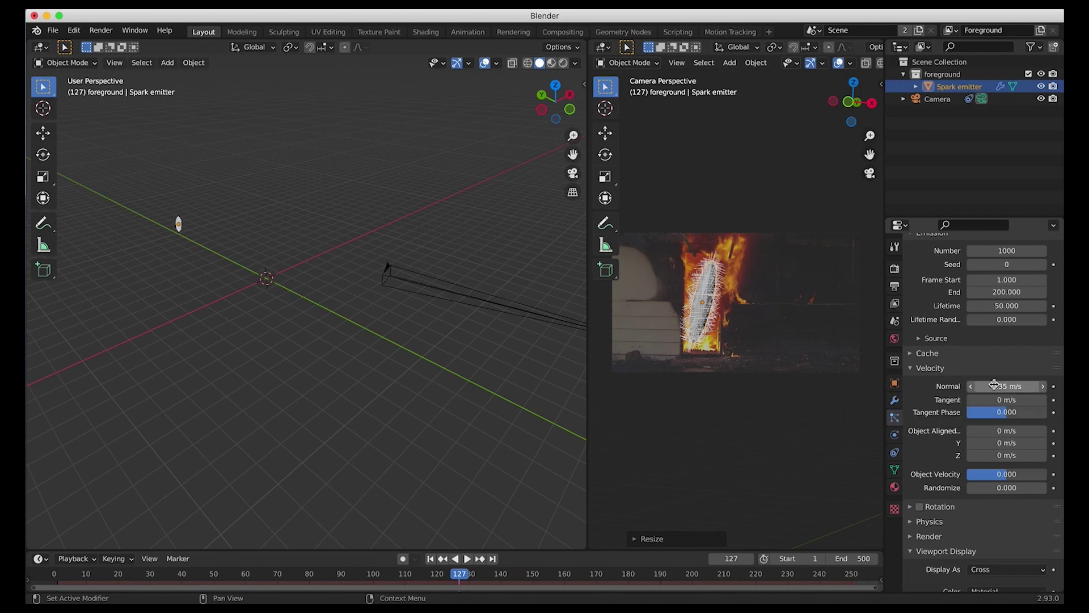
{"action": "left_click", "coordinate": [430, 559]}
{"action": "left_click", "coordinate": [467, 559]}
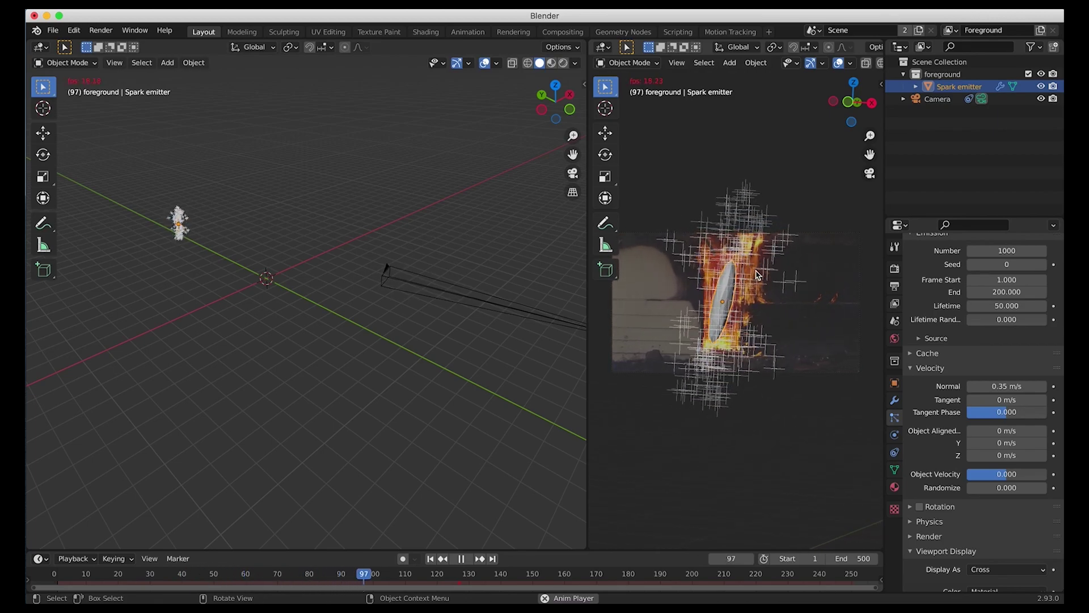
{"action": "key", "text": "space"}
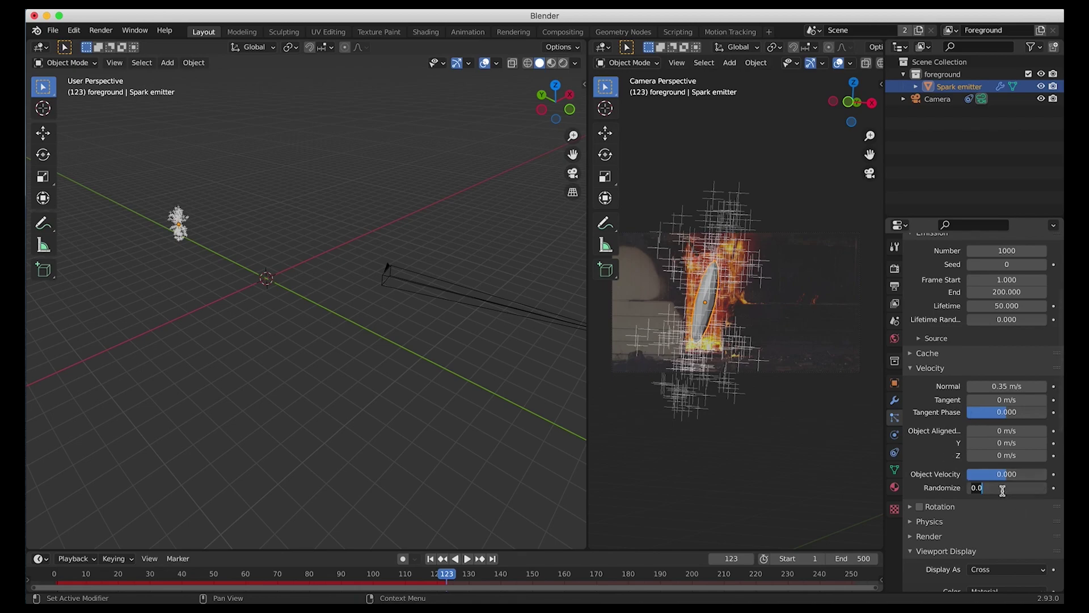
Set the particle velocity's Randomize value to 1 and play the shot from the first frame.
{"action": "key", "text": "shift+Left"}
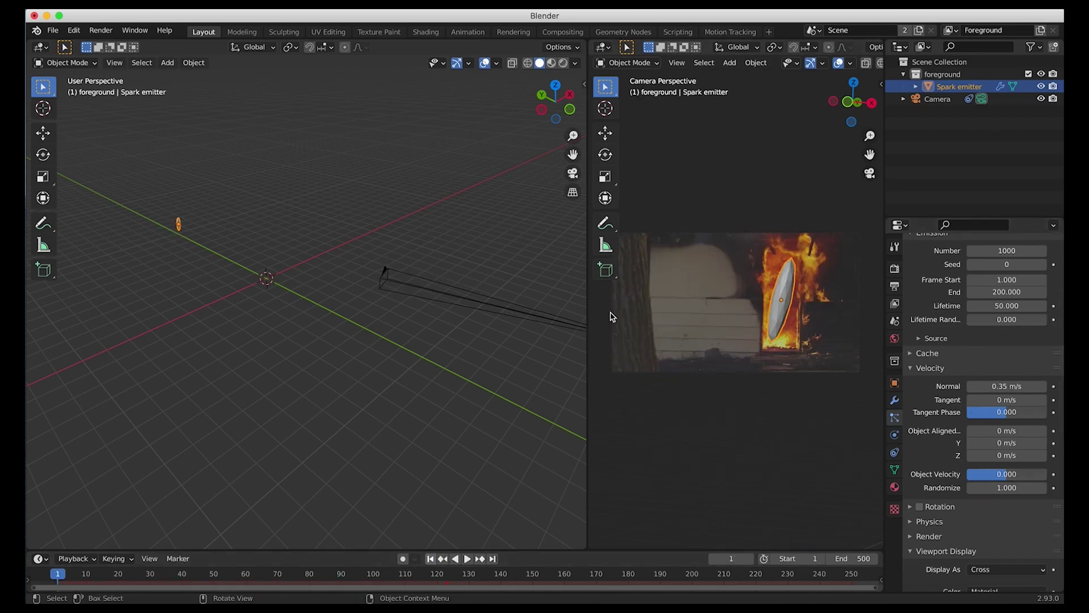
{"action": "key", "text": "space"}
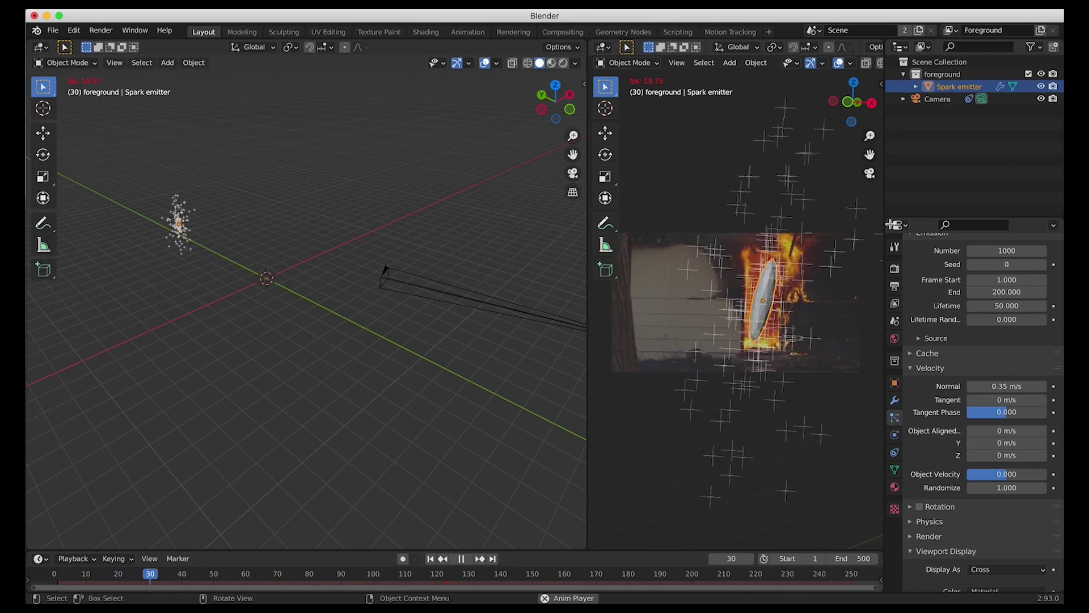
{"action": "key", "text": "space"}
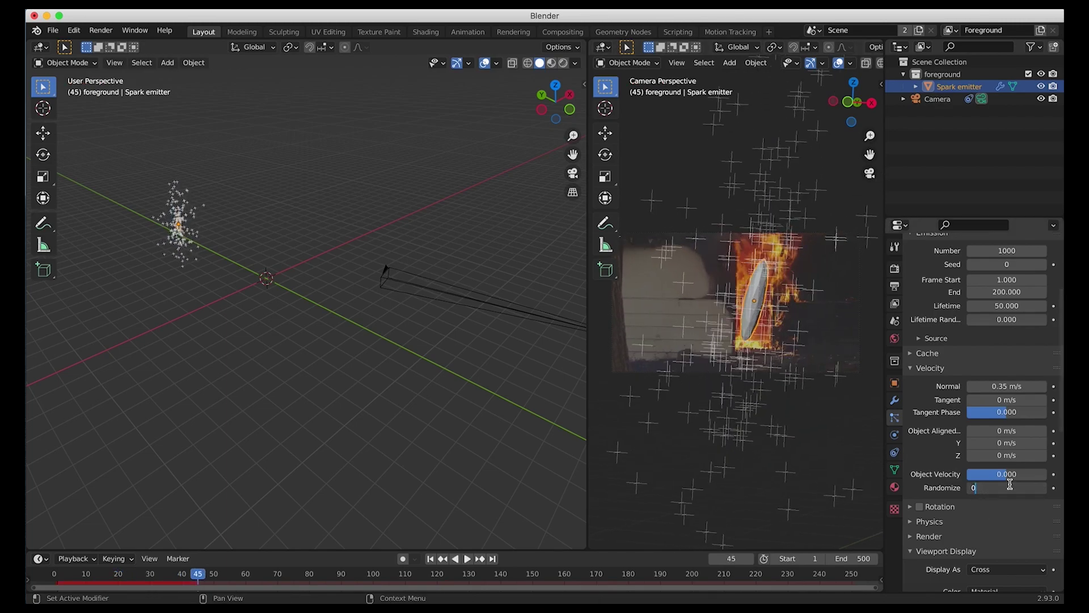
Set the particle velocity's Randomize value to 0.2 and replay the shot from the first frame.
{"action": "key", "text": "Return"}
{"action": "key", "text": "shift+Left"}
{"action": "key", "text": "space"}
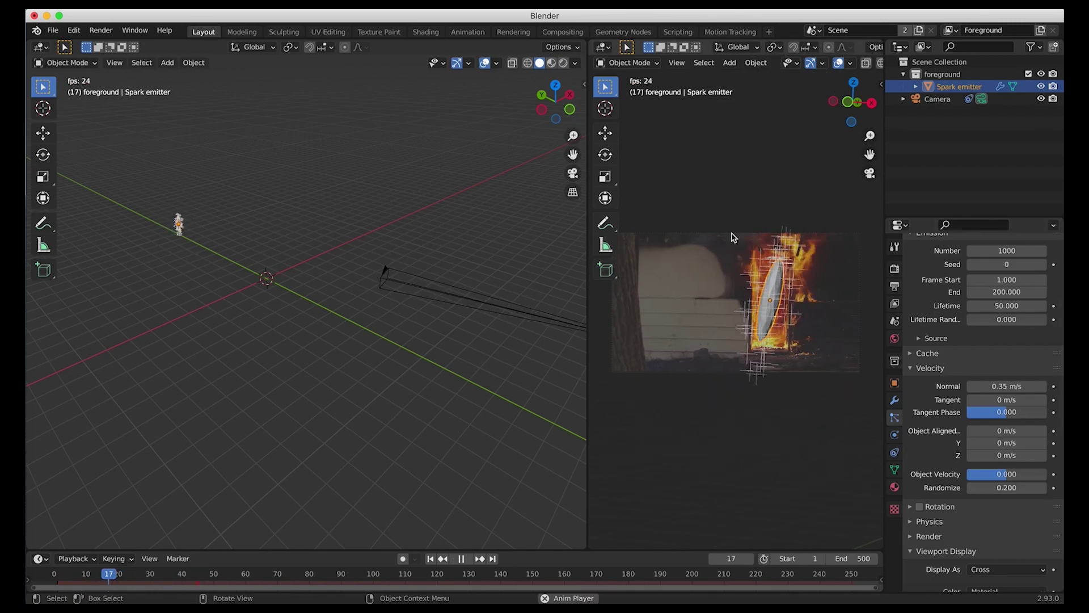
{"action": "key", "text": "space"}
Shorten the emitter along the Z axis, rotate it slightly in the camera view and replay the shot from the first frame.
{"action": "key", "text": "s"}
{"action": "key", "text": "z"}
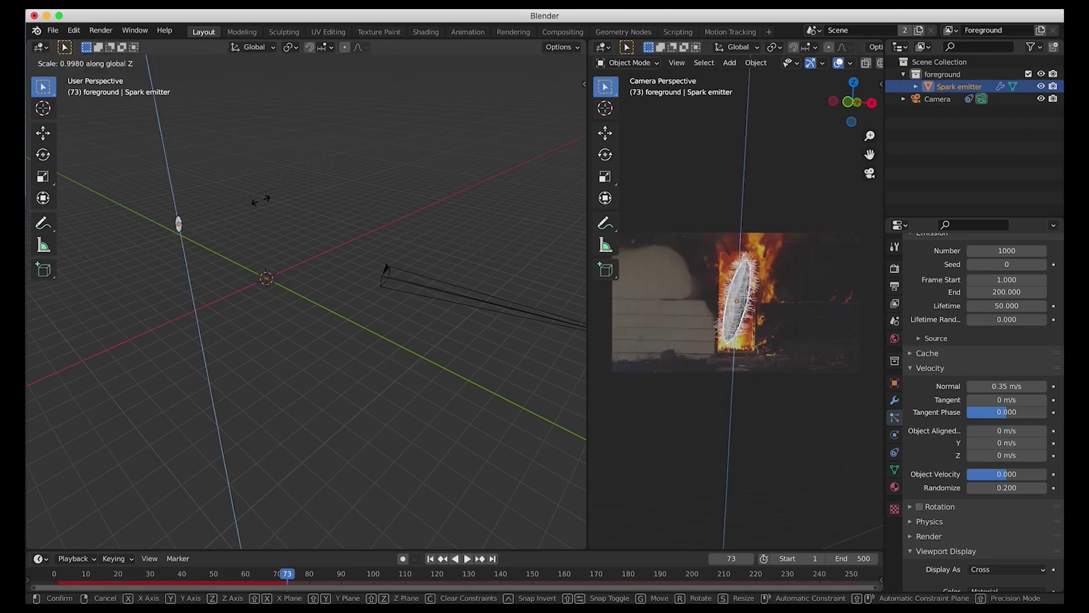
{"action": "left_click", "coordinate": [232, 214]}
{"action": "key", "text": "r"}
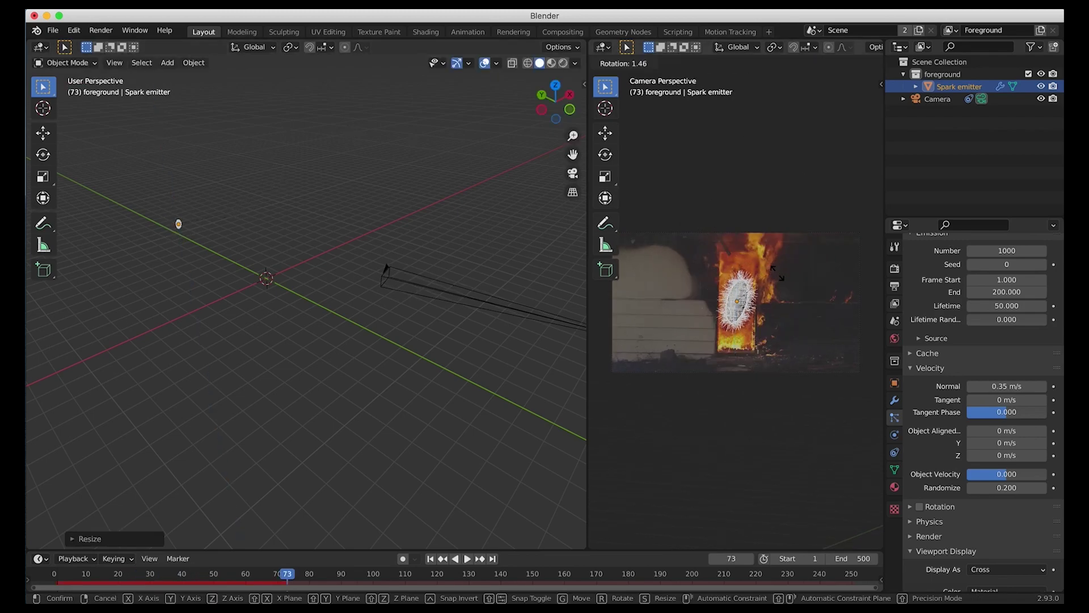
{"action": "left_click", "coordinate": [778, 277]}
{"action": "key", "text": "shift+Left"}
{"action": "key", "text": "space"}
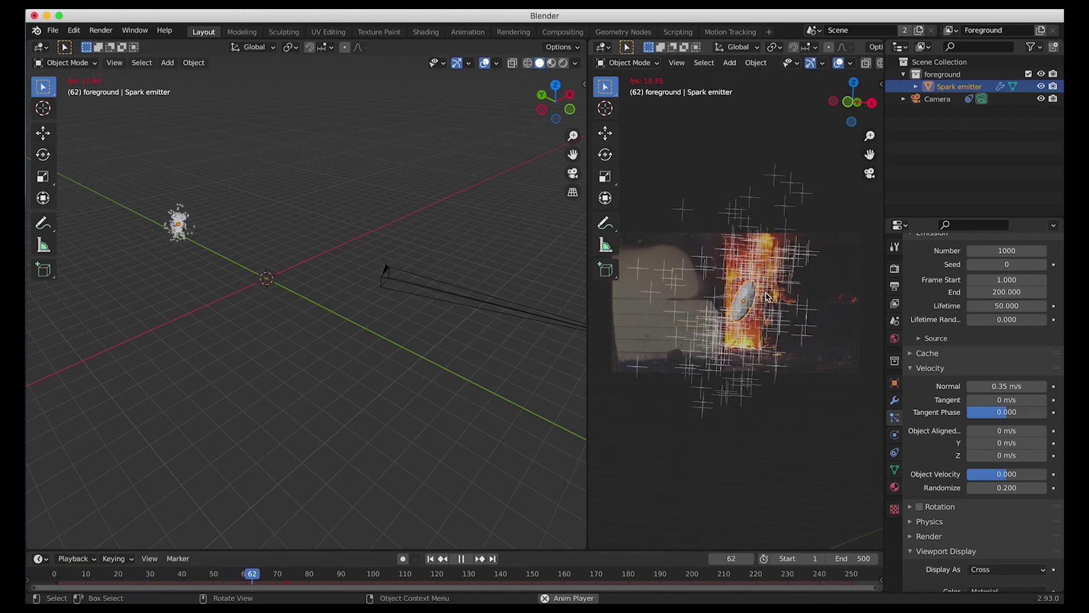
{"action": "key", "text": "space"}
Set the particles' normal velocity to 0.5 m/s and replay the shot from the first frame.
{"action": "double_click", "coordinate": [982, 385]}
{"action": "type", "text": "0."}
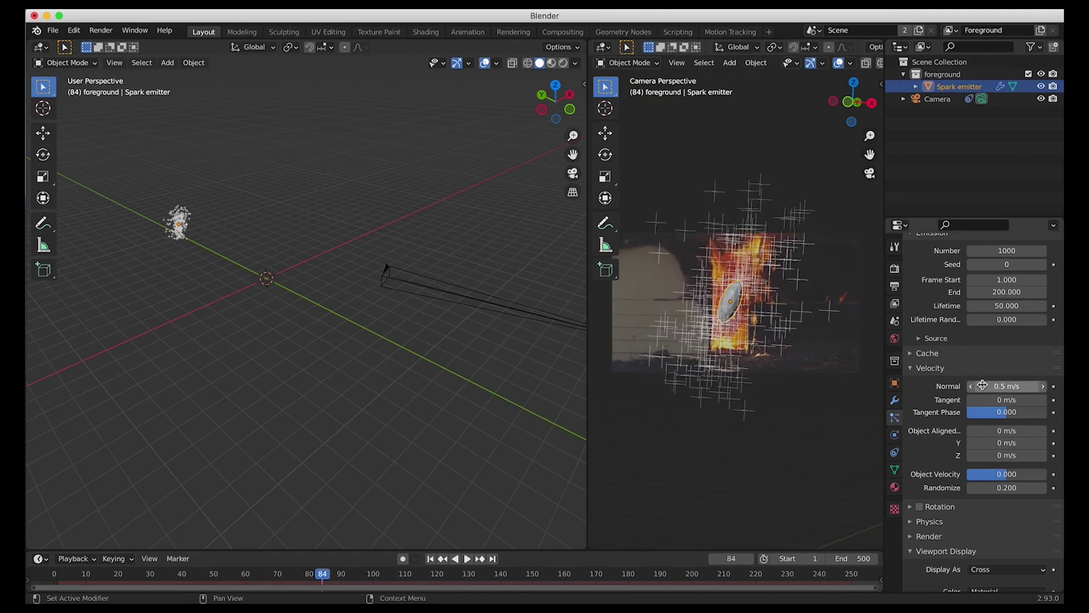
{"action": "left_click", "coordinate": [431, 559]}
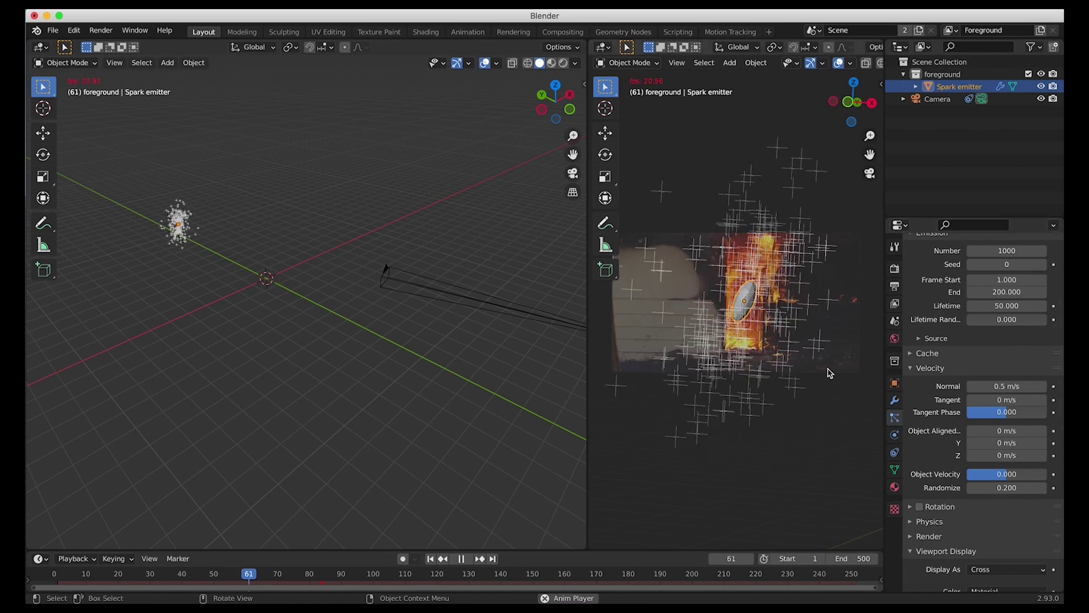
{"action": "key", "text": "space"}
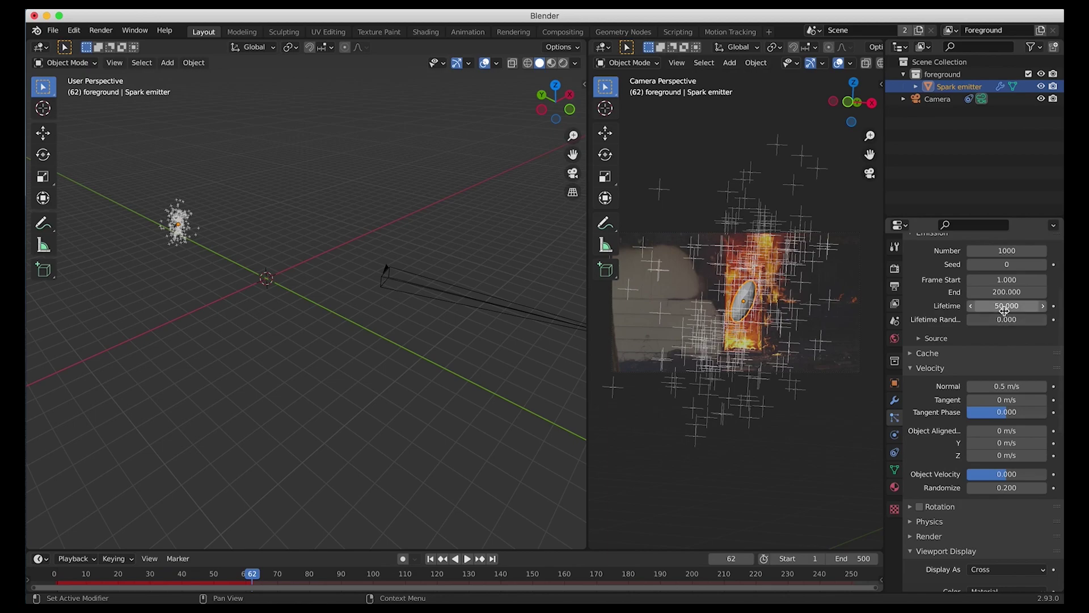
Set the particle lifetime to 20 frames and replay the shot from the first frame, stopping at frame 144.
{"action": "left_click", "coordinate": [1005, 307]}
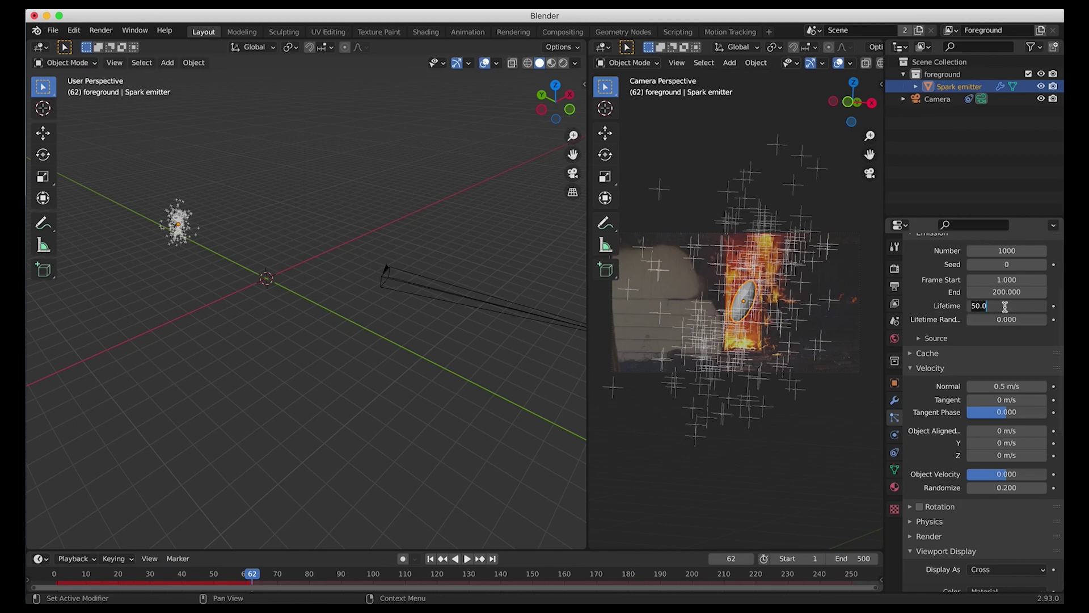
{"action": "key", "text": "Return"}
{"action": "left_click", "coordinate": [430, 559]}
{"action": "left_click", "coordinate": [468, 558]}
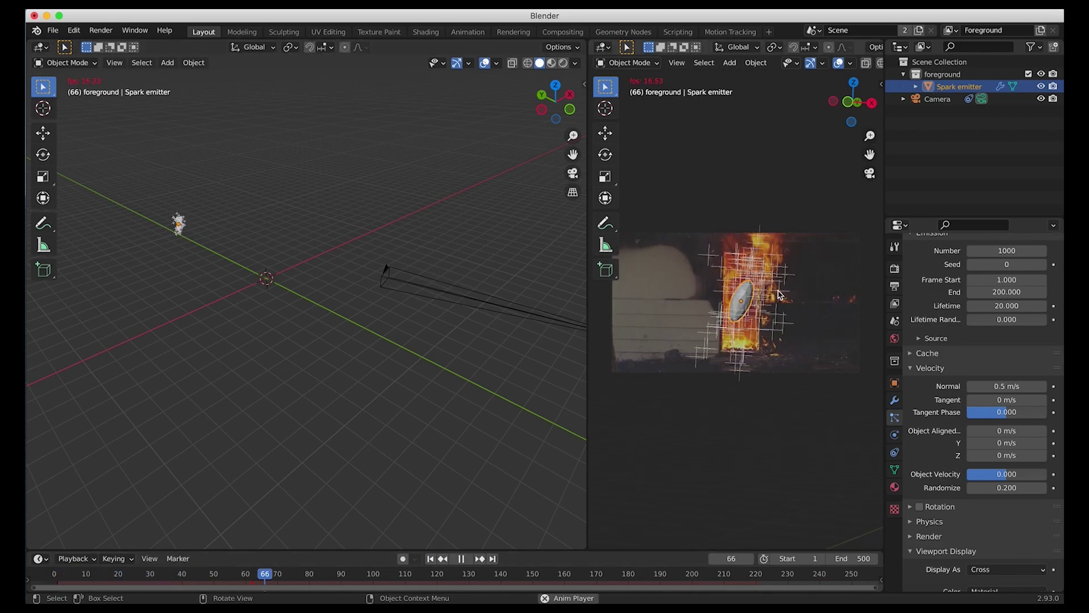
{"action": "scroll", "coordinate": [710, 295], "scroll_direction": "up", "scroll_amount": 1}
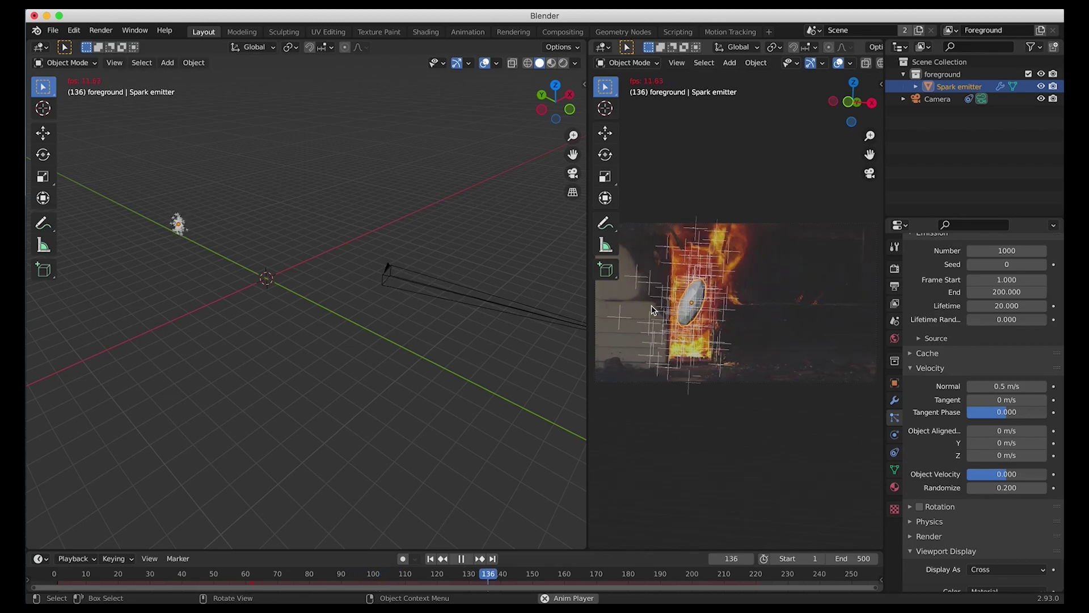
{"action": "key", "text": "space"}
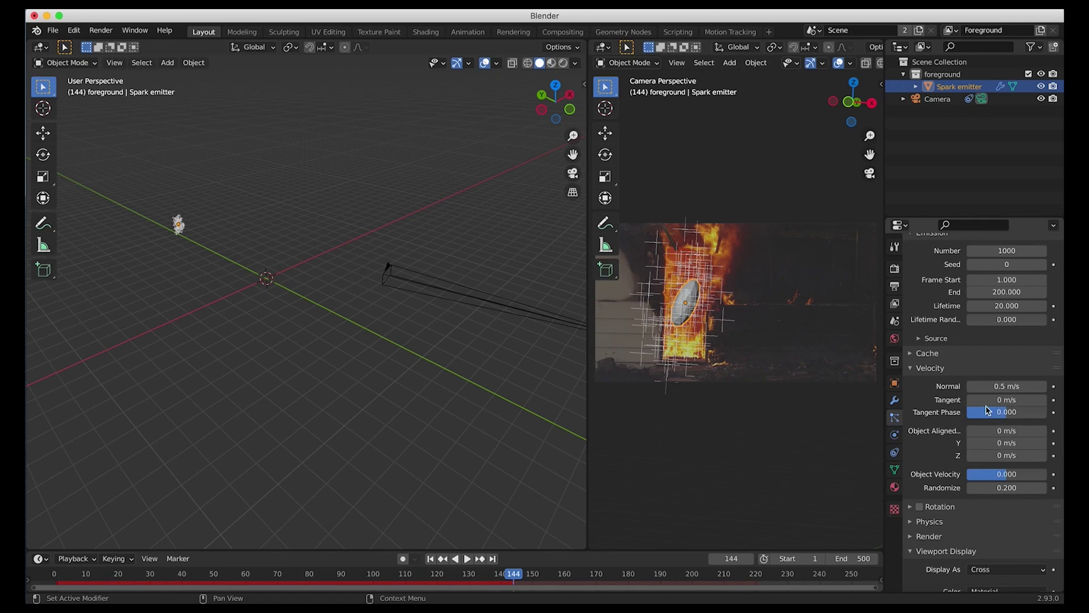
Widen the properties area and the camera view, and replay the shot from the first frame to check the particles.
{"action": "left_click_drag", "start_coordinate": [885, 390], "coordinate": [865, 390]}
{"action": "left_click_drag", "start_coordinate": [587, 332], "coordinate": [534, 332]}
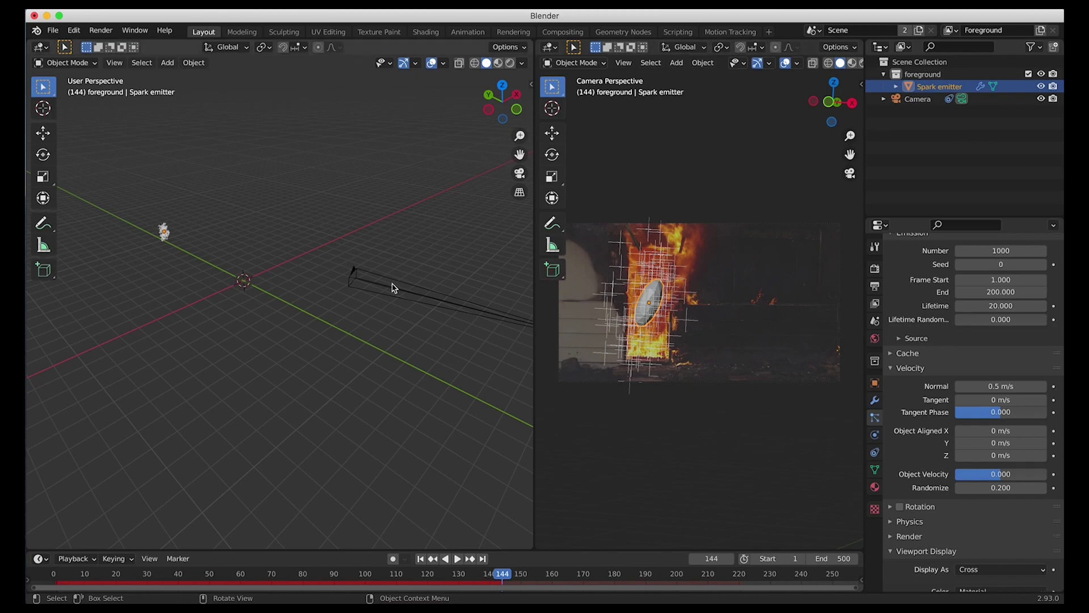
{"action": "middle_click_drag", "start_coordinate": [241, 262], "coordinate": [280, 267]}
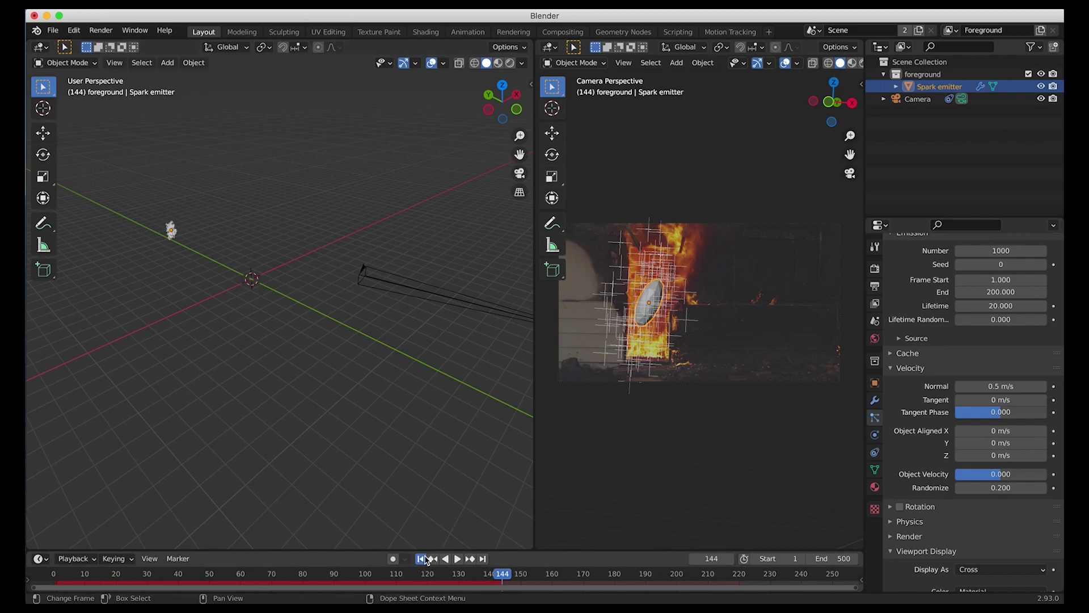
{"action": "key", "text": "shift+Left"}
{"action": "key", "text": "space"}
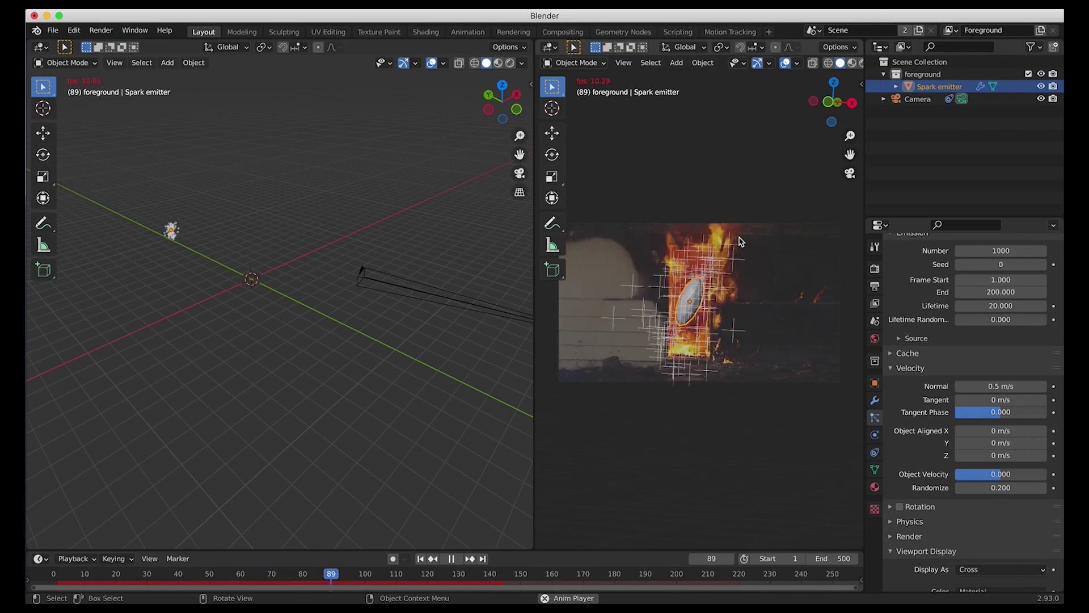
{"action": "key", "text": "space"}
Add a Force type force field and move it beside the spark emitter, at about X -2.3 m, Y 7.3 m, Z 1.3 m.
{"action": "scroll", "coordinate": [209, 289], "scroll_direction": "left", "scroll_amount": 5, "text": "shift"}
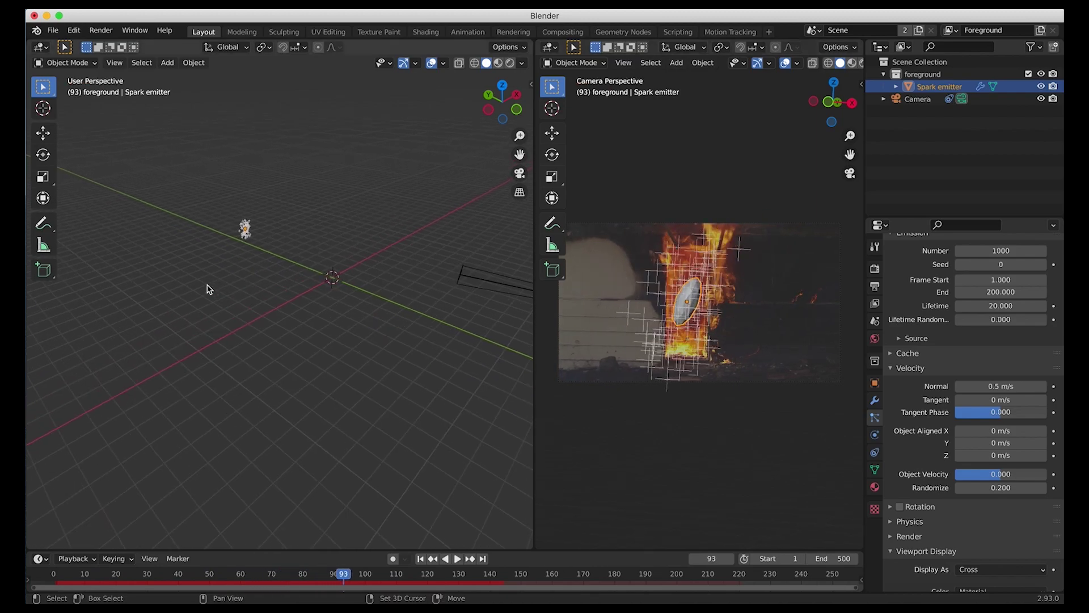
{"action": "key", "text": "shift+a"}
{"action": "mouse_move", "coordinate": [209, 252]}
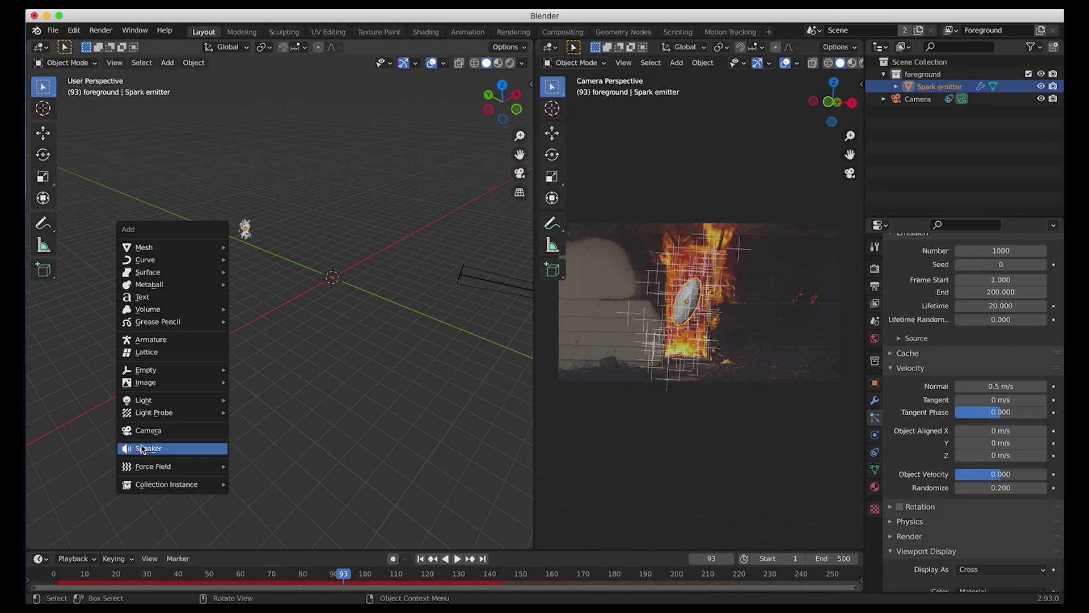
{"action": "mouse_move", "coordinate": [187, 470]}
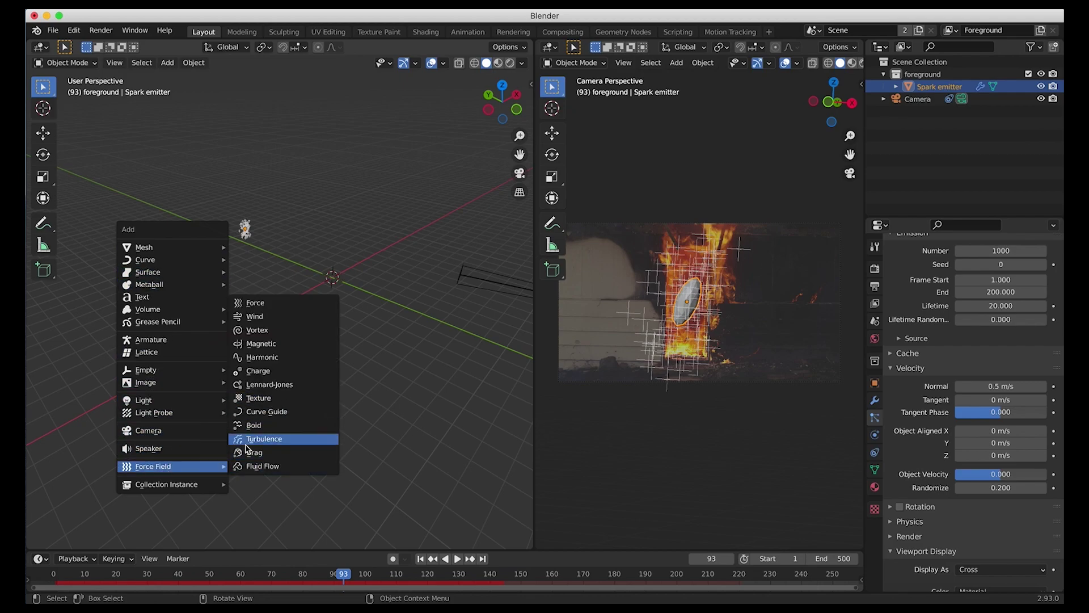
{"action": "left_click", "coordinate": [256, 303]}
{"action": "middle_click_drag", "start_coordinate": [258, 308], "coordinate": [408, 288]}
{"action": "key", "text": "g"}
{"action": "left_click", "coordinate": [301, 283]}
{"action": "middle_click_drag", "start_coordinate": [301, 284], "coordinate": [279, 283]}
Replay the shot from the first frame to examine how the force field affects the particles, stopping at frame 70.
{"action": "key", "text": "shift+Left"}
{"action": "key", "text": "space"}
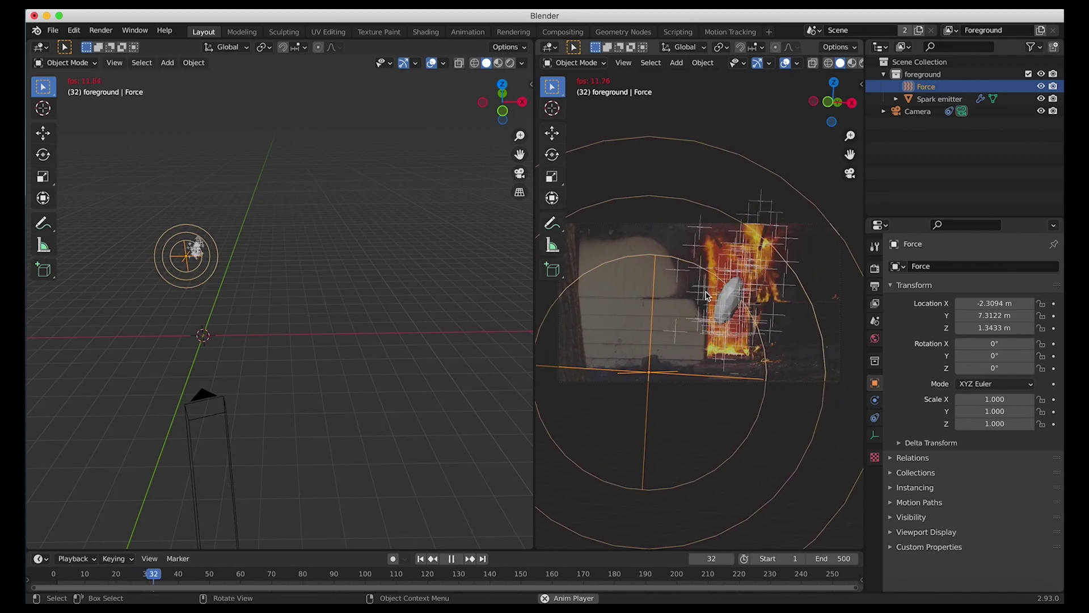
{"action": "key", "text": "space"}
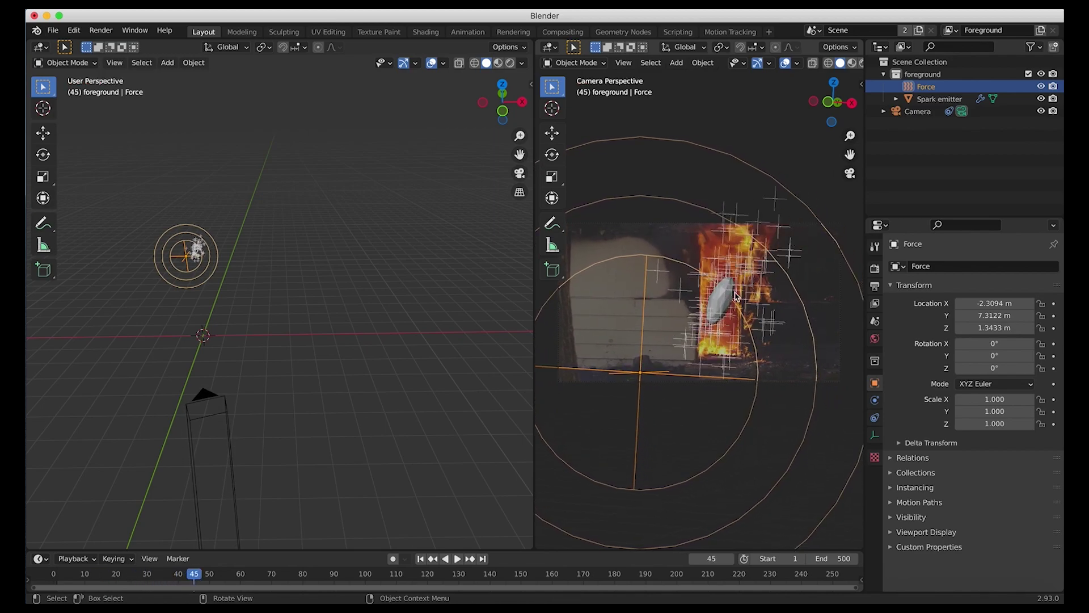
{"action": "key", "text": "space"}
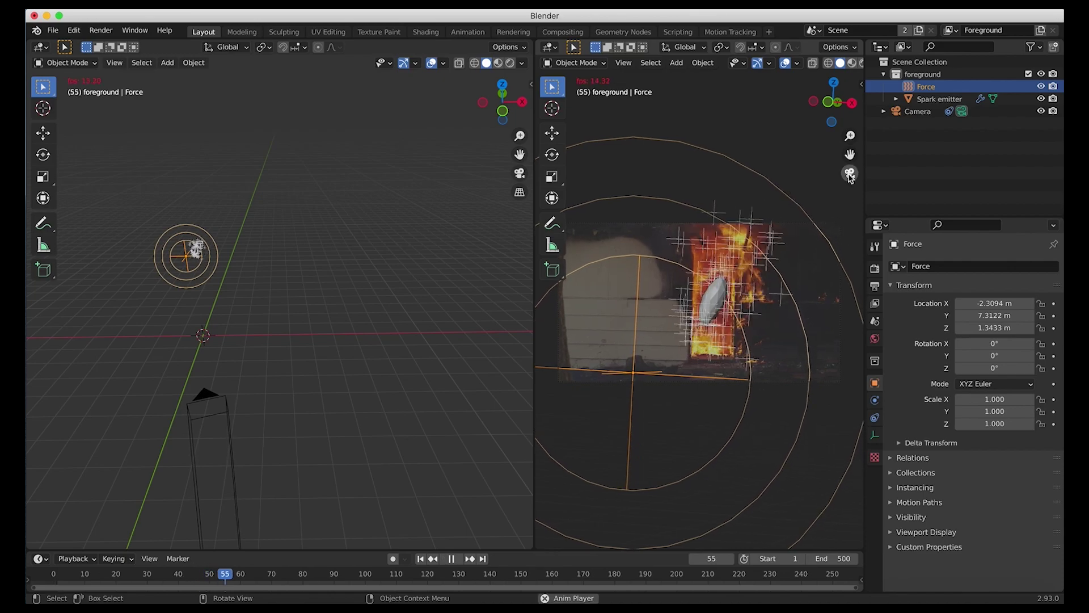
{"action": "key", "text": "space"}
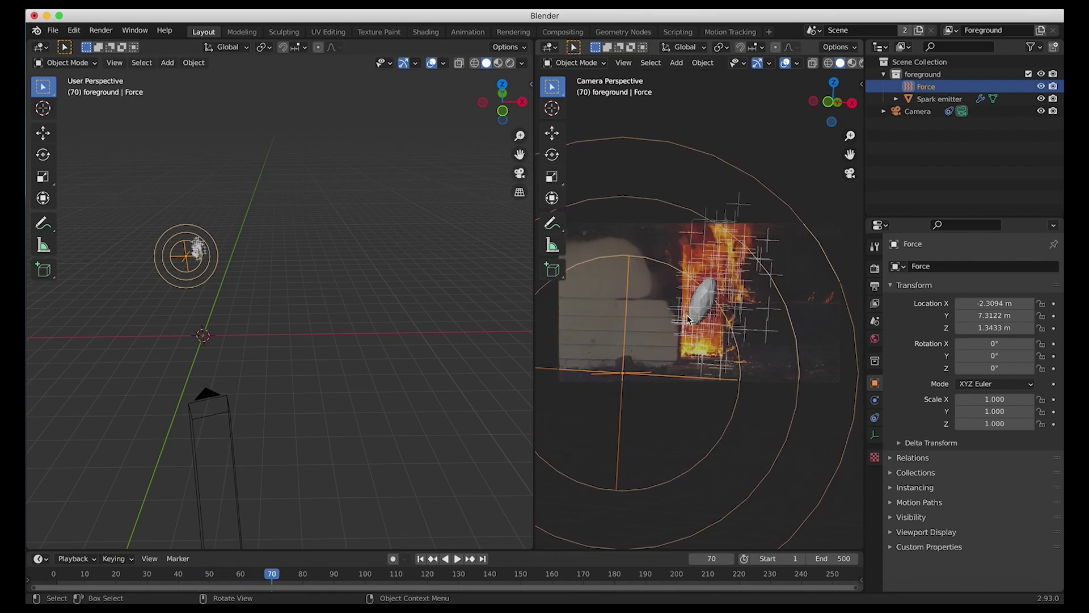
Set the spark emitter's particle lifetime to 15 frames and its lifetime randomness to 1, and replay the shot from the first frame.
{"action": "left_click", "coordinate": [694, 307]}
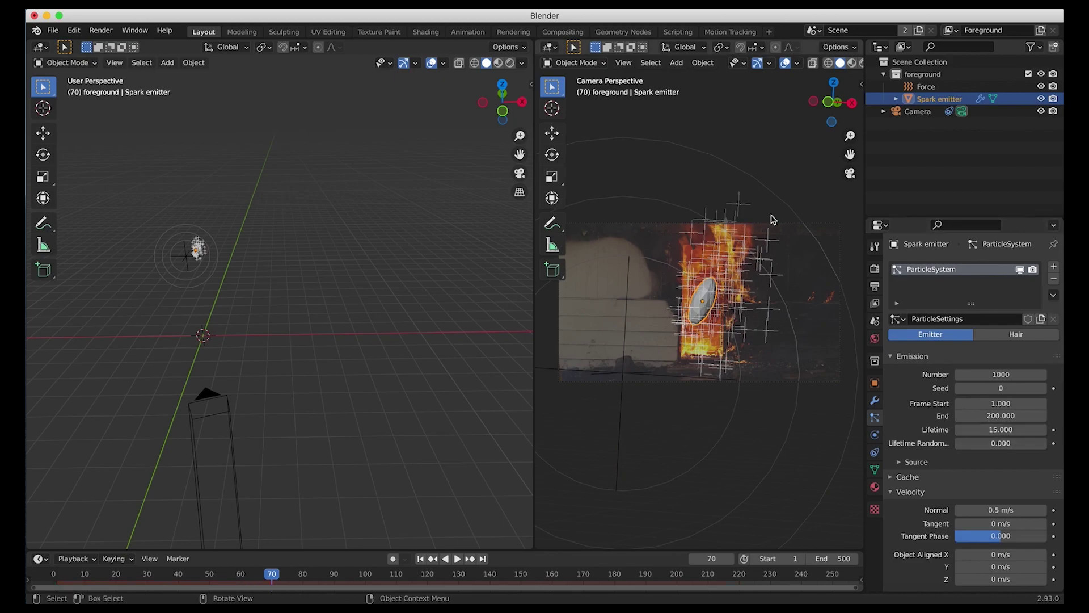
{"action": "left_click", "coordinate": [999, 443]}
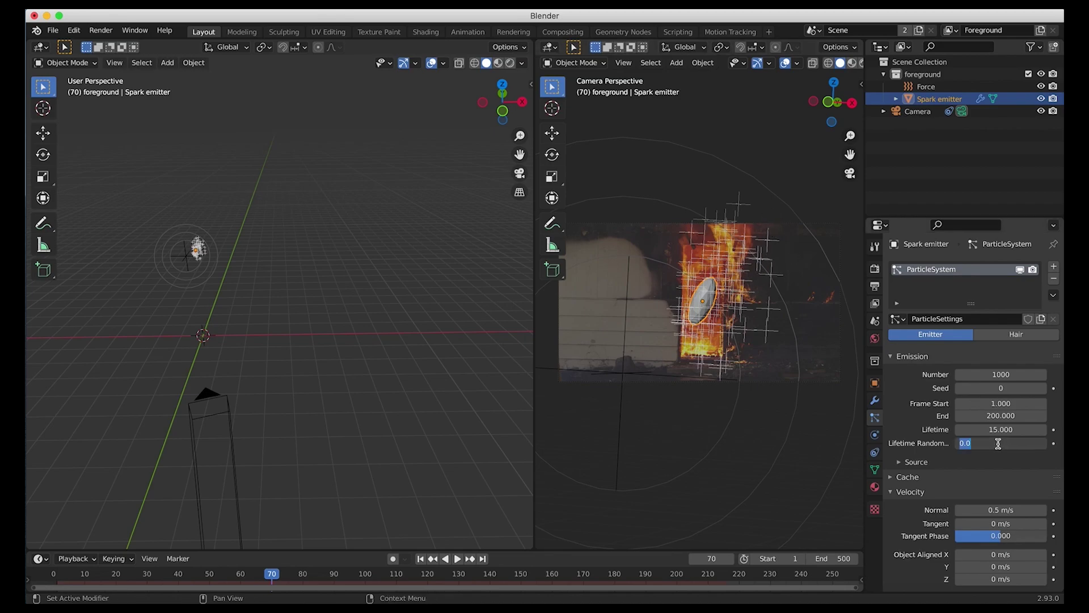
{"action": "key", "text": "shift+ctrl+space"}
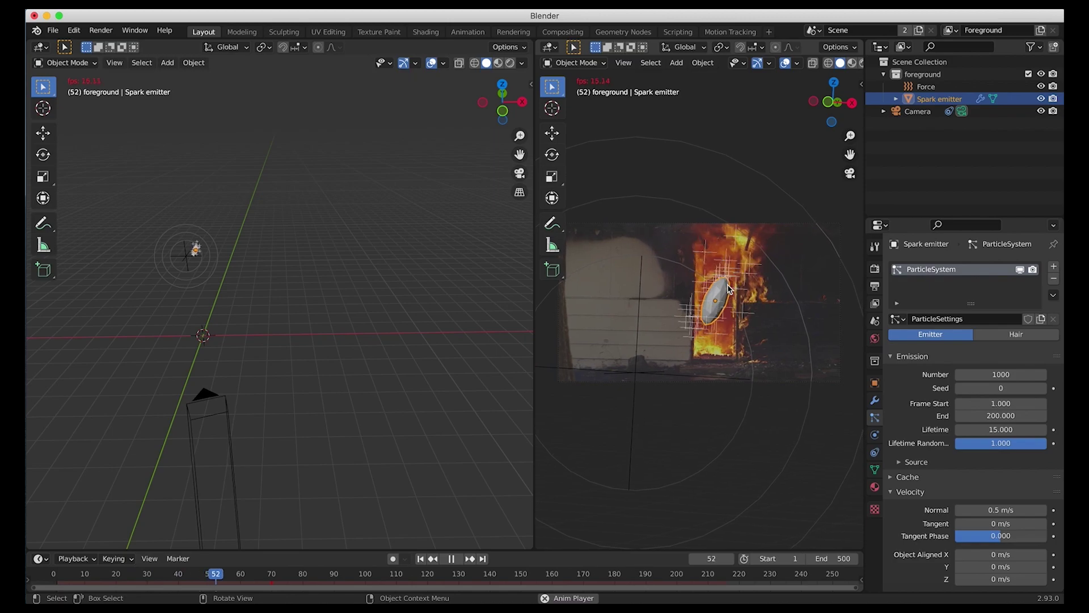
{"action": "key", "text": "space"}
Enlarge the spark emitter slightly in the camera view and narrow it along its local X axis.
{"action": "key", "text": "g"}
{"action": "left_click", "coordinate": [759, 274]}
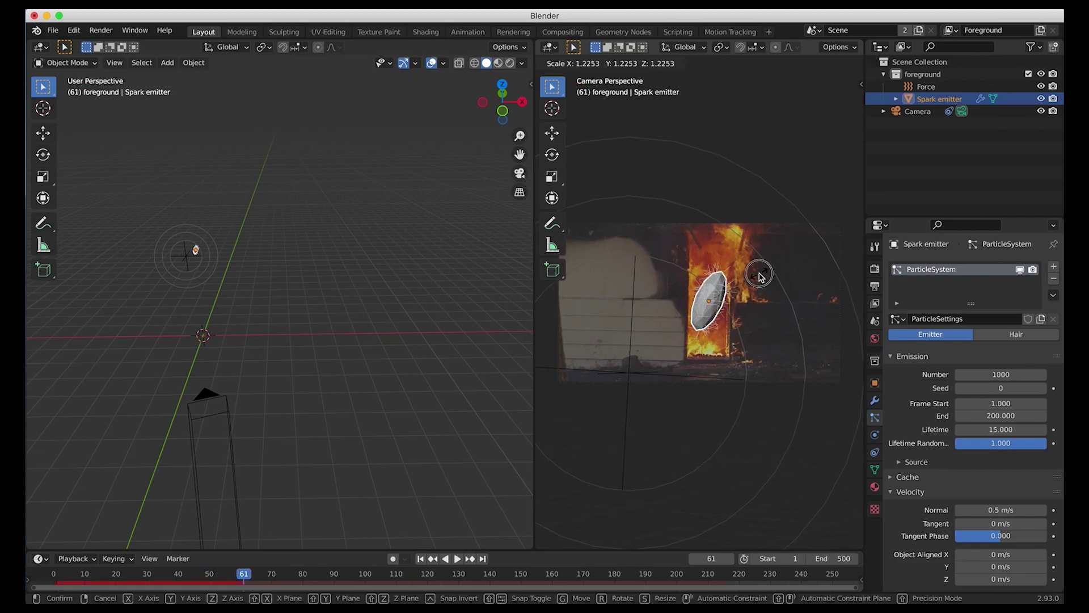
{"action": "key", "text": "s"}
{"action": "key", "text": "x"}
{"action": "key", "text": "x"}
{"action": "left_click", "coordinate": [749, 277]}
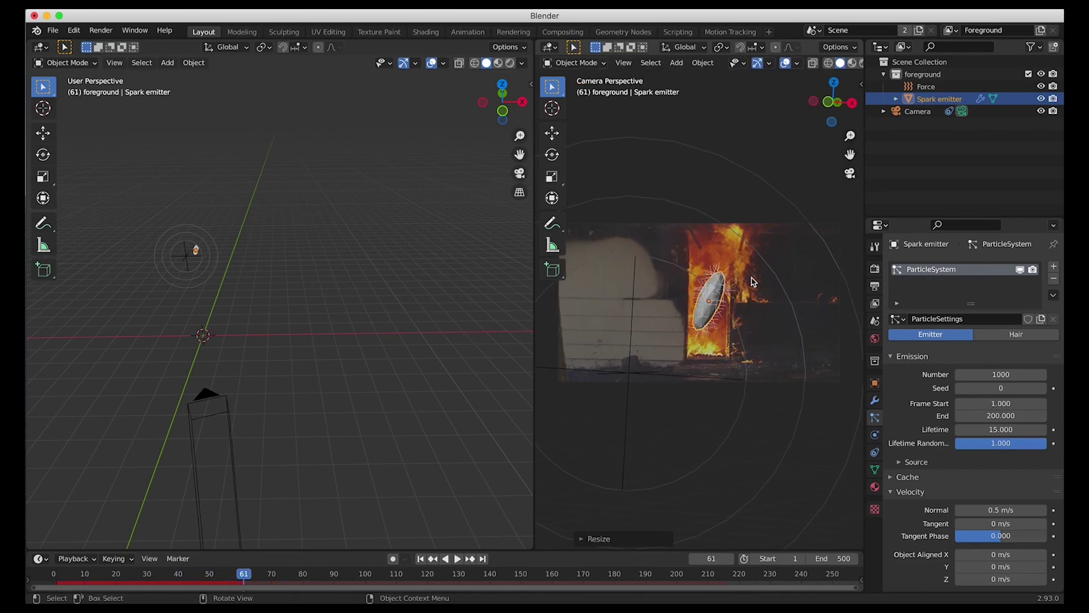
Nudge the emitter within the burning doorway, set the particle lifetime to 18 frames and replay the shot, stopping at frame 182.
{"action": "key", "text": "space"}
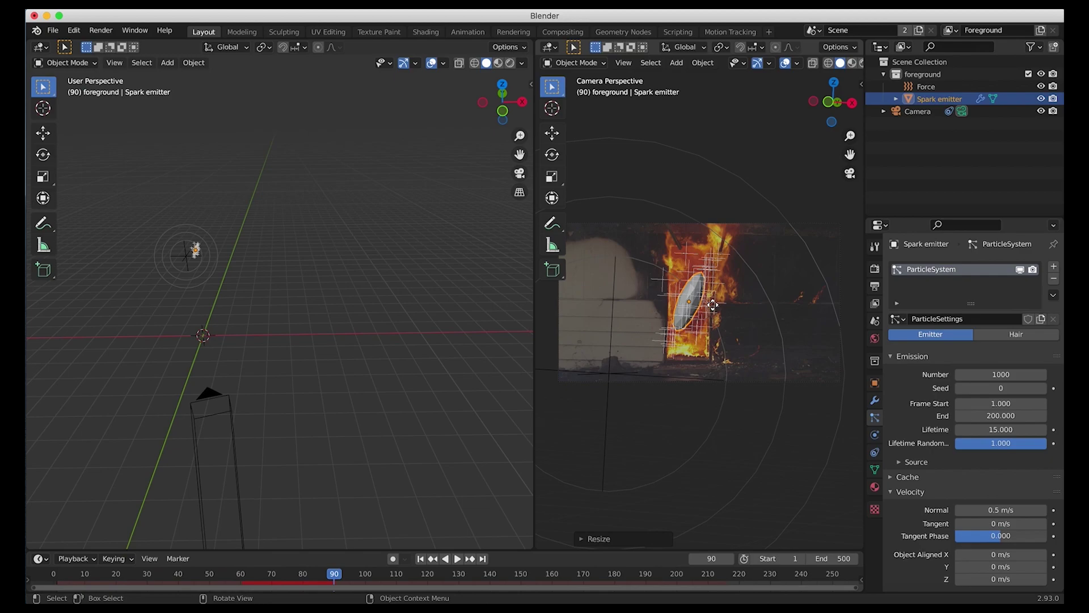
{"action": "key", "text": "space"}
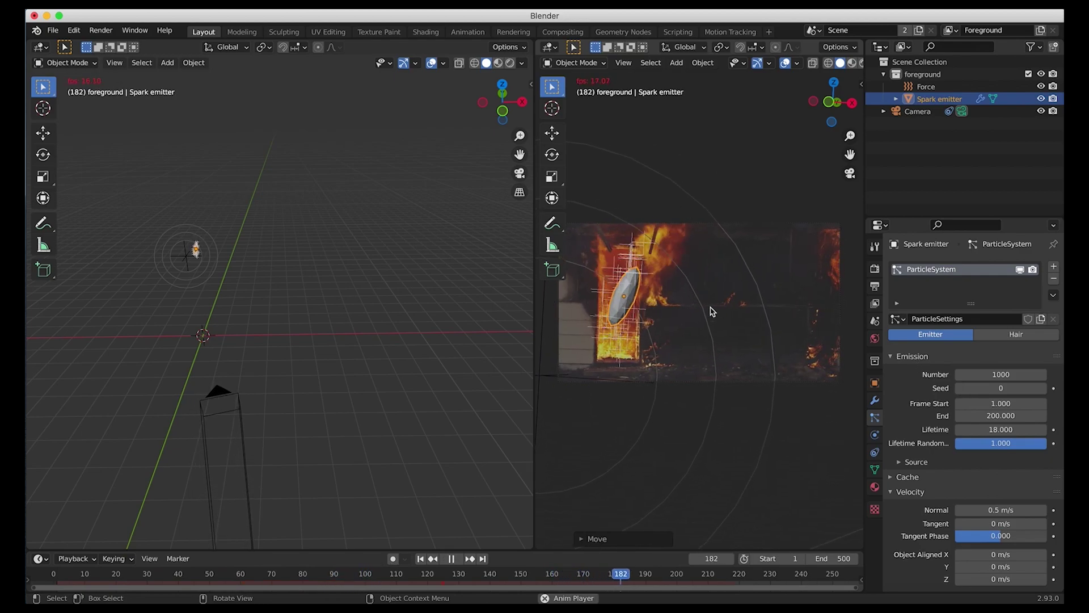
{"action": "key", "text": "space"}
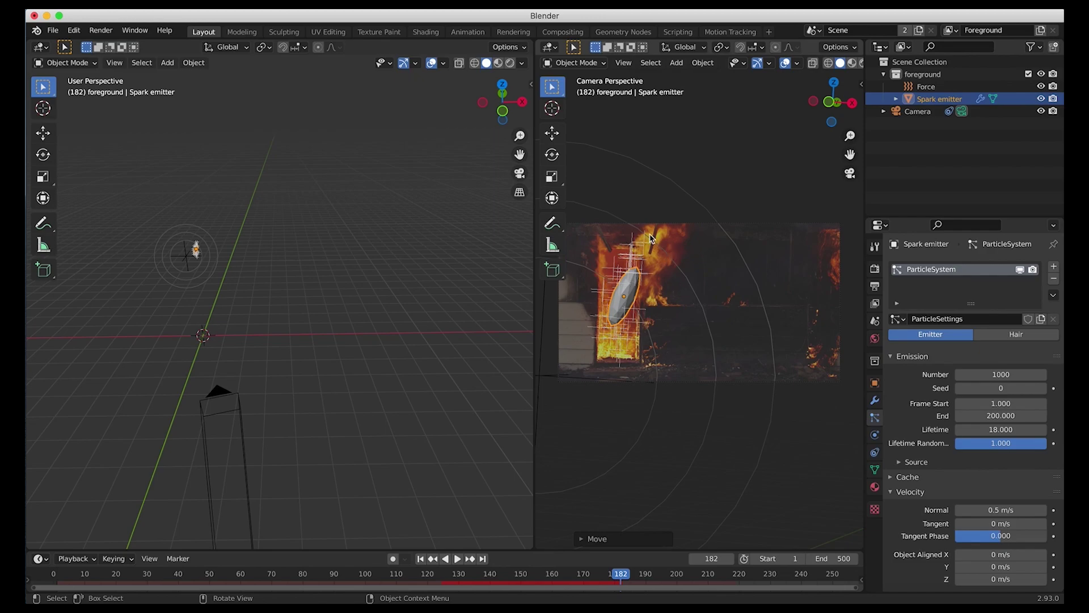
Add an icosphere and move it well away from the emitter towards negative X.
{"action": "scroll", "coordinate": [504, 288], "scroll_direction": "left", "scroll_amount": 3, "text": "shift"}
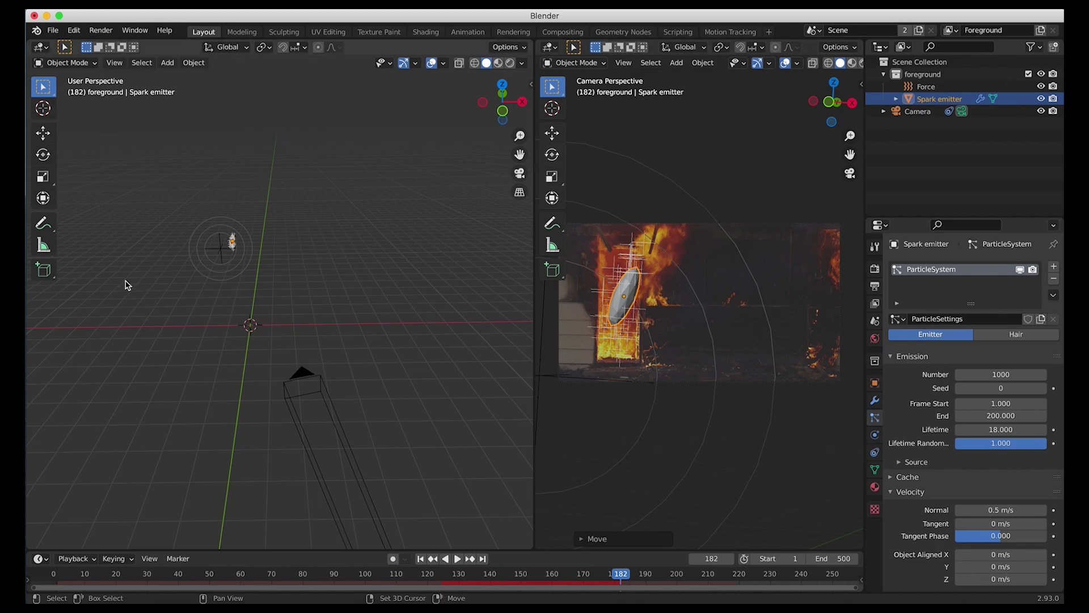
{"action": "middle_click_drag", "start_coordinate": [434, 254], "coordinate": [372, 220]}
{"action": "key", "text": "shift+a"}
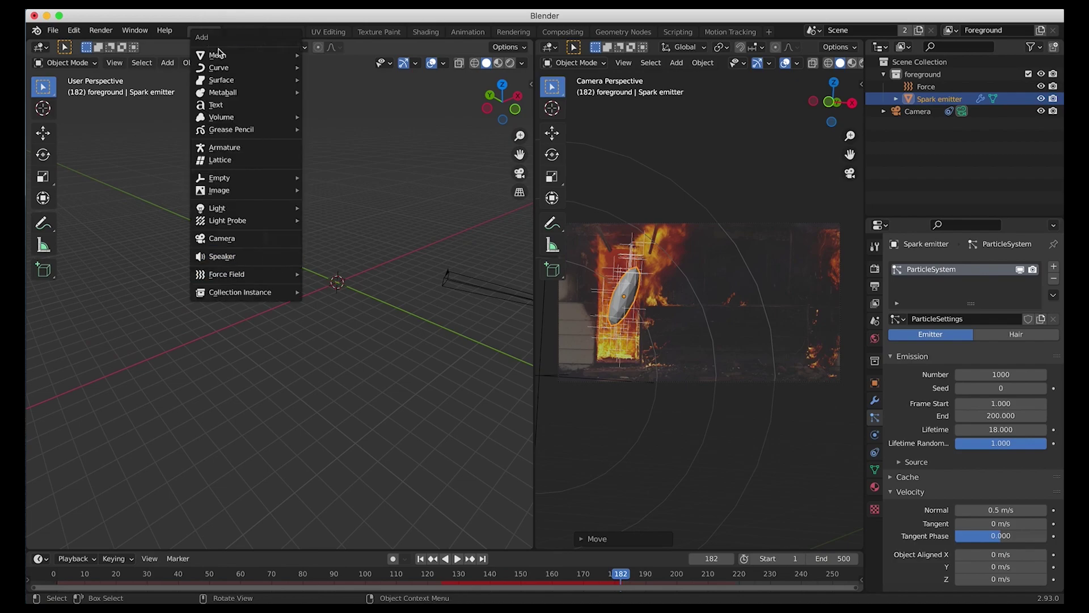
{"action": "mouse_move", "coordinate": [238, 57]}
{"action": "left_click", "coordinate": [333, 104]}
{"action": "middle_click_drag", "start_coordinate": [337, 116], "coordinate": [312, 284]}
{"action": "key", "text": "g"}
{"action": "left_click", "coordinate": [129, 285]}
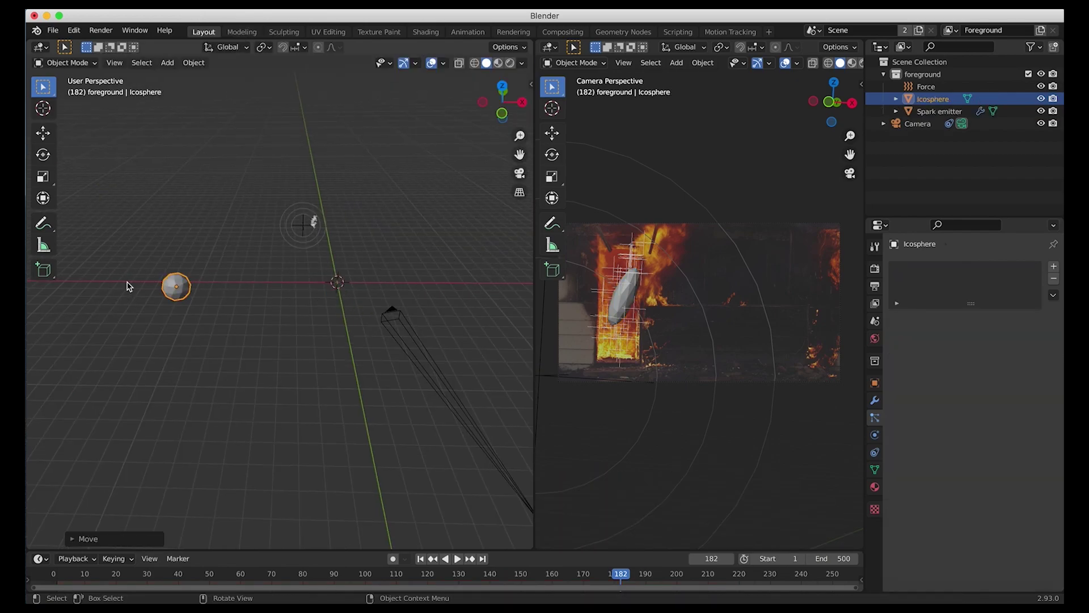
Rename the icosphere as Spark particle.
{"action": "middle_click_drag", "start_coordinate": [386, 293], "coordinate": [236, 313]}
{"action": "scroll", "coordinate": [237, 312], "scroll_direction": "left", "scroll_amount": 10, "text": "shift"}
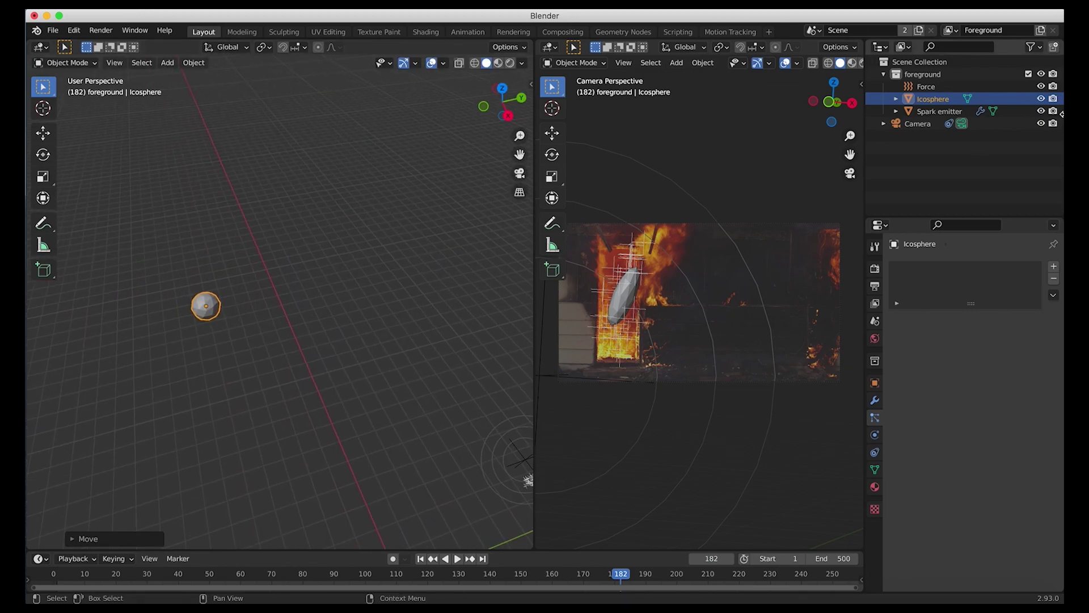
{"action": "double_click", "coordinate": [938, 99]}
{"action": "type", "text": "Spark"}
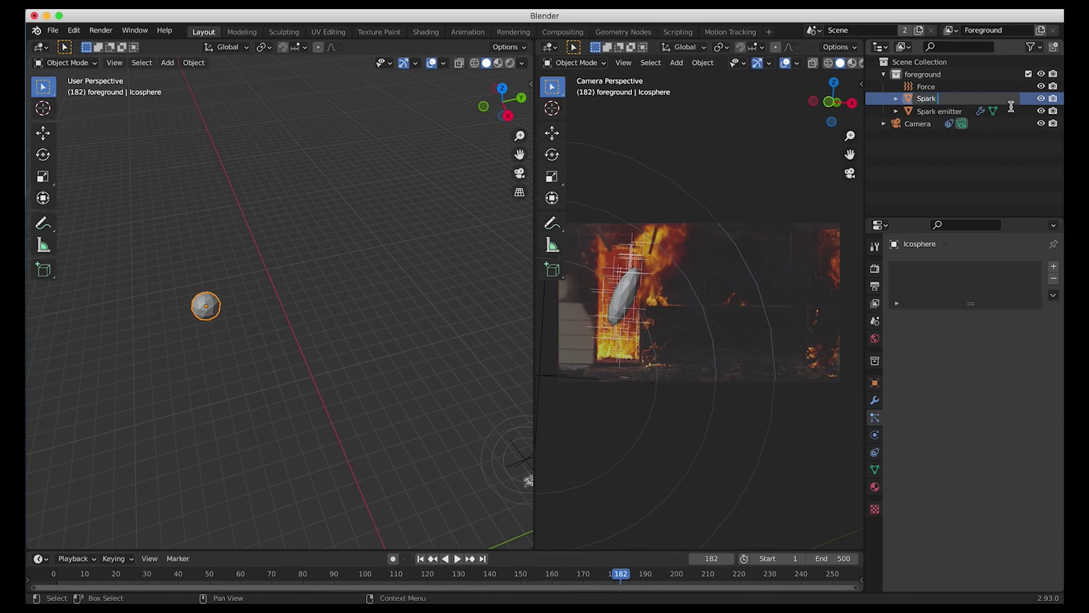
{"action": "type", "text": " particle"}
{"action": "key", "text": "Return"}
Give the spark particle a new material with an Emission surface, sampling its color from the flames in the camera view.
{"action": "left_click", "coordinate": [875, 487]}
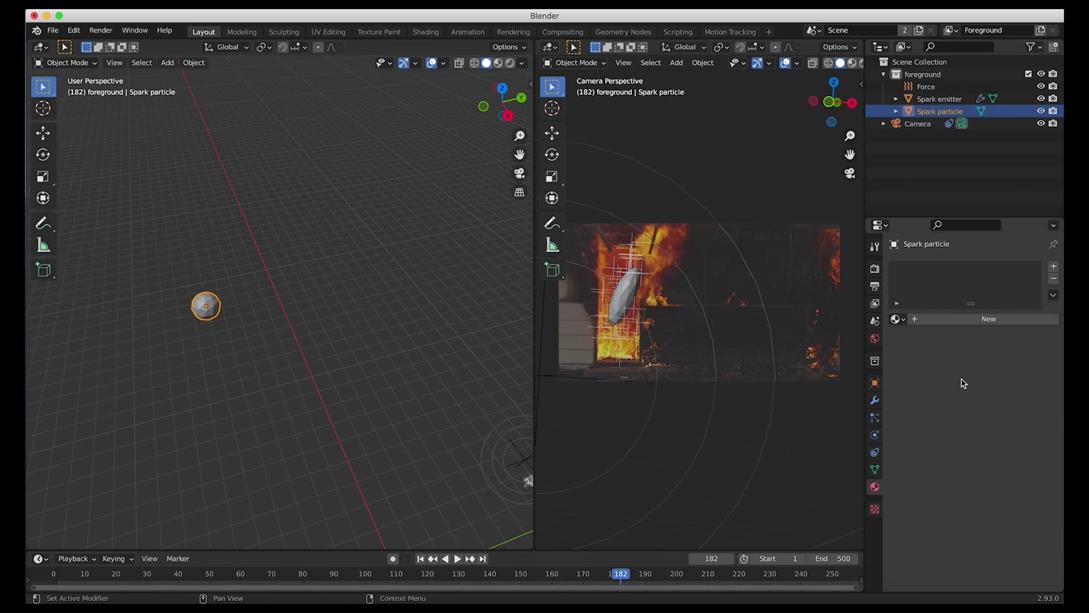
{"action": "left_click", "coordinate": [945, 320]}
{"action": "left_click", "coordinate": [1001, 392]}
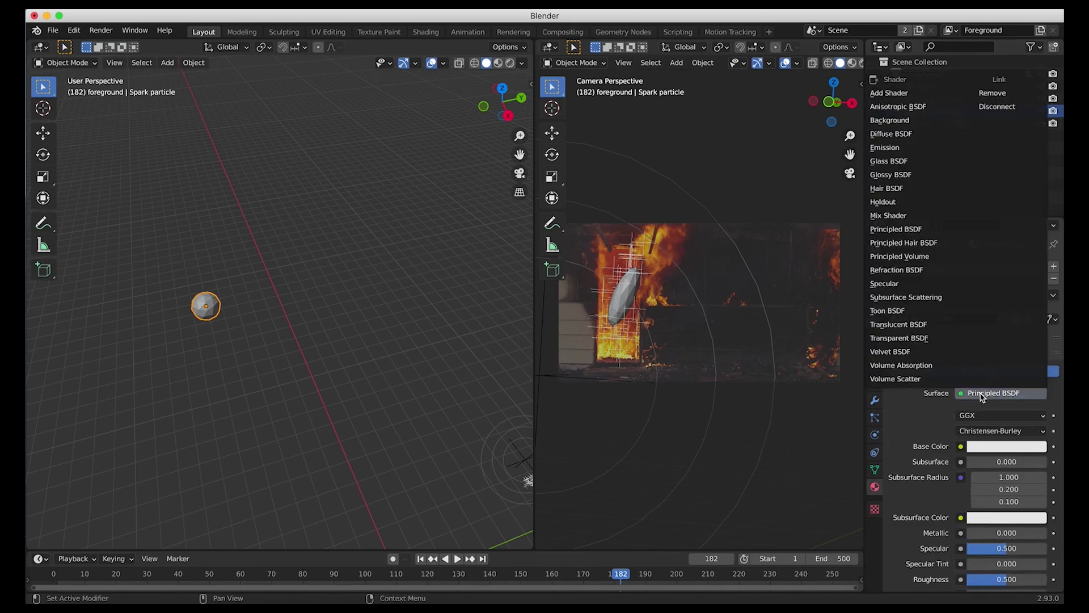
{"action": "left_click", "coordinate": [893, 155]}
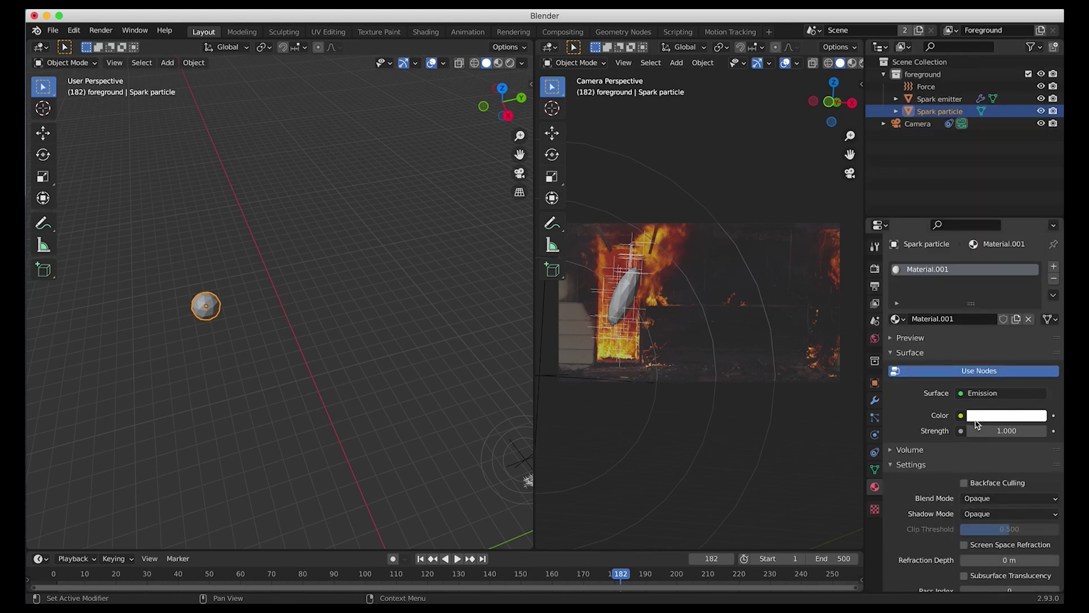
{"action": "left_click", "coordinate": [981, 419]}
{"action": "left_click", "coordinate": [1040, 355]}
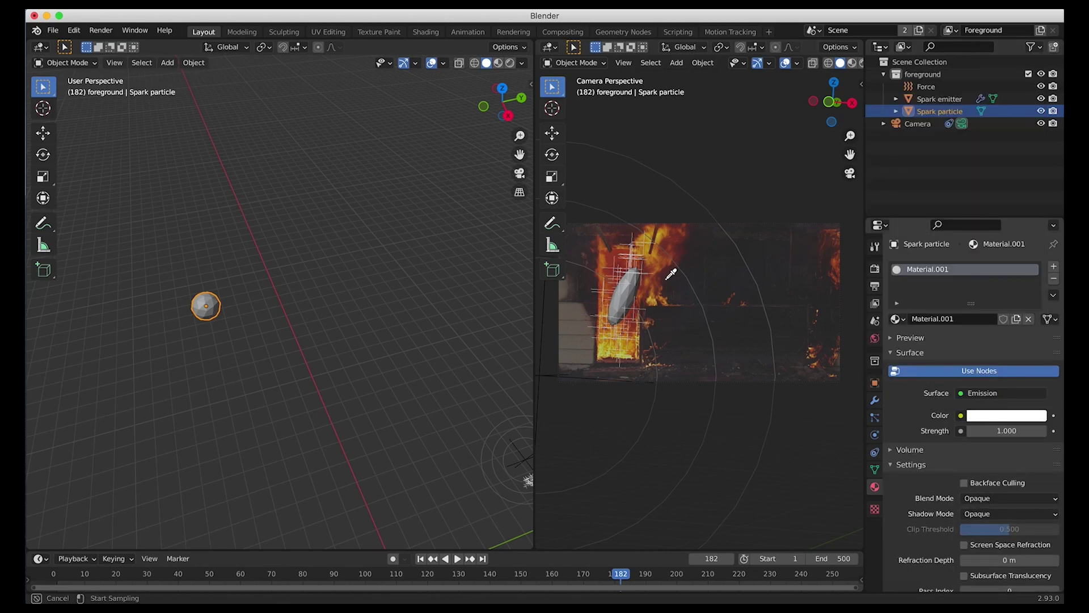
{"action": "left_click", "coordinate": [648, 245]}
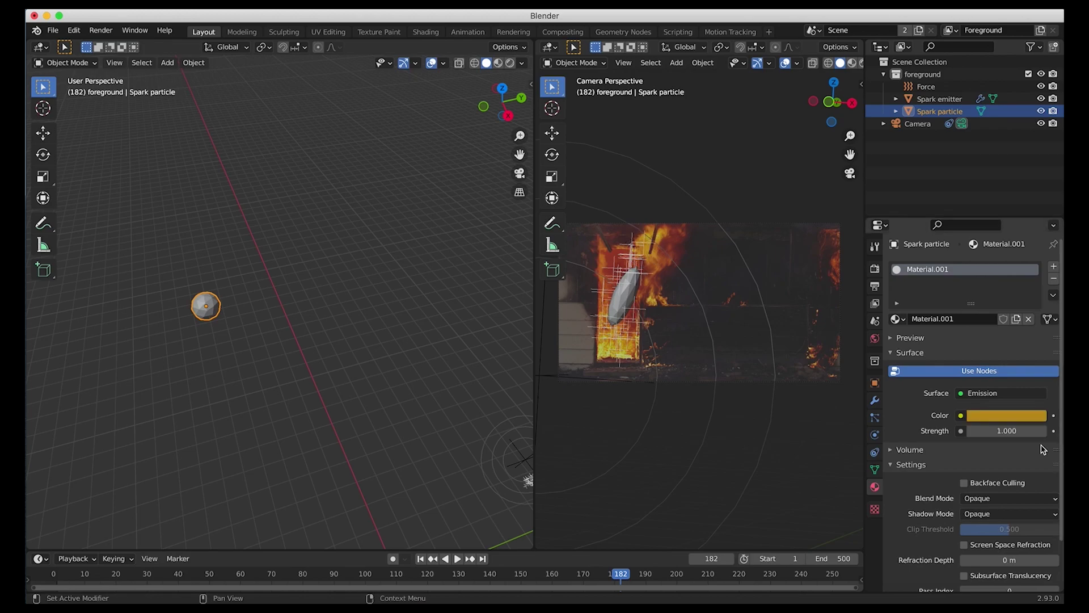
Switch the perspective viewport to rendered shading and inspect the glowing spark particle up close.
{"action": "scroll", "coordinate": [243, 341], "scroll_direction": "left", "scroll_amount": 5, "text": "shift"}
{"action": "scroll", "coordinate": [241, 346], "scroll_direction": "up", "scroll_amount": 3, "text": "ctrl"}
{"action": "scroll", "coordinate": [239, 351], "scroll_direction": "down", "scroll_amount": 5}
{"action": "key", "text": "z"}
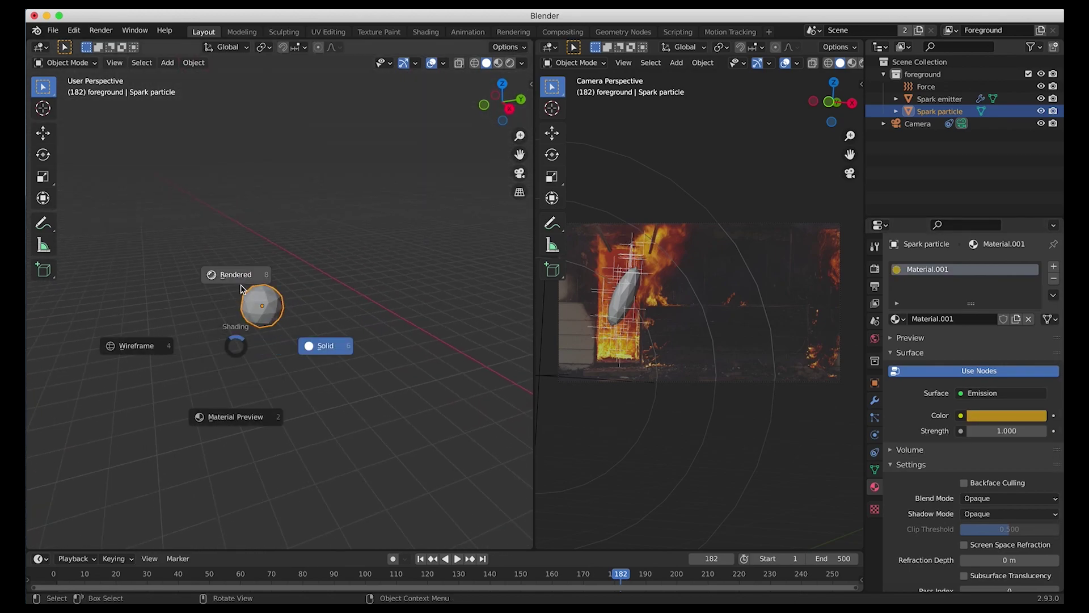
{"action": "left_click", "coordinate": [240, 284]}
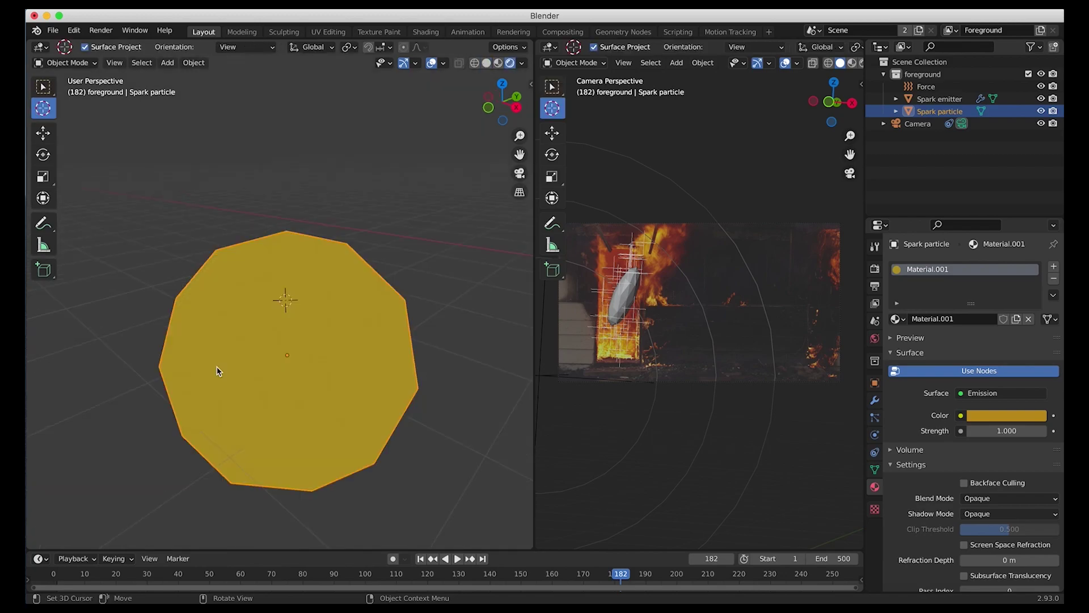
{"action": "scroll", "coordinate": [218, 371], "scroll_direction": "up", "scroll_amount": 3}
{"action": "scroll", "coordinate": [218, 371], "scroll_direction": "left", "scroll_amount": 3}
{"action": "scroll", "coordinate": [218, 371], "scroll_direction": "down", "scroll_amount": 3}
{"action": "scroll", "coordinate": [218, 371], "scroll_direction": "left", "scroll_amount": 3}
{"action": "scroll", "coordinate": [175, 369], "scroll_direction": "left", "scroll_amount": 3, "text": "shift"}
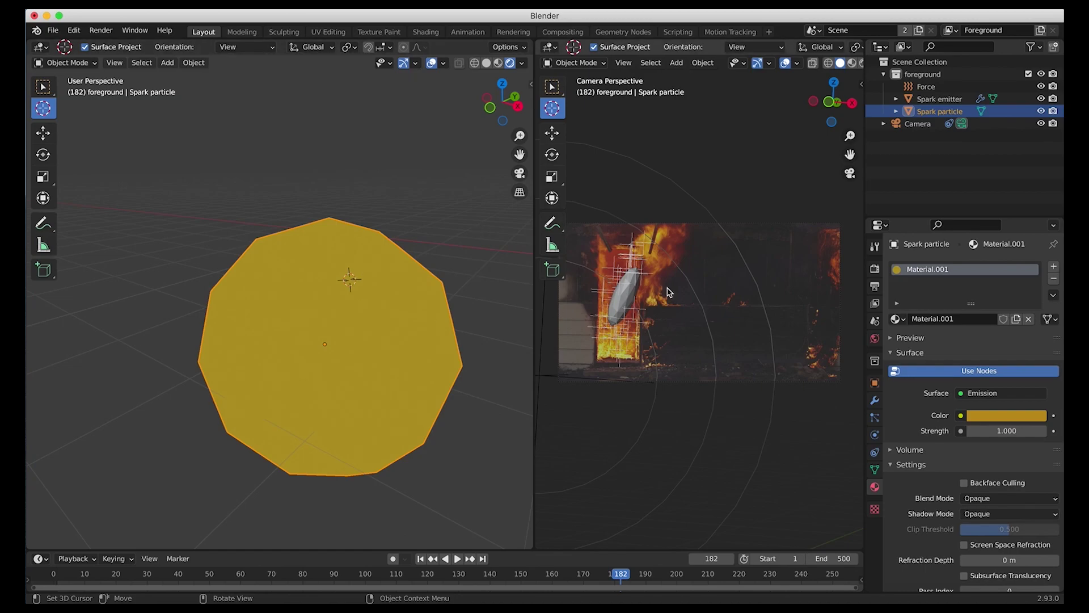
Set the scene's render engine to Cycles.
{"action": "left_click", "coordinate": [874, 268]}
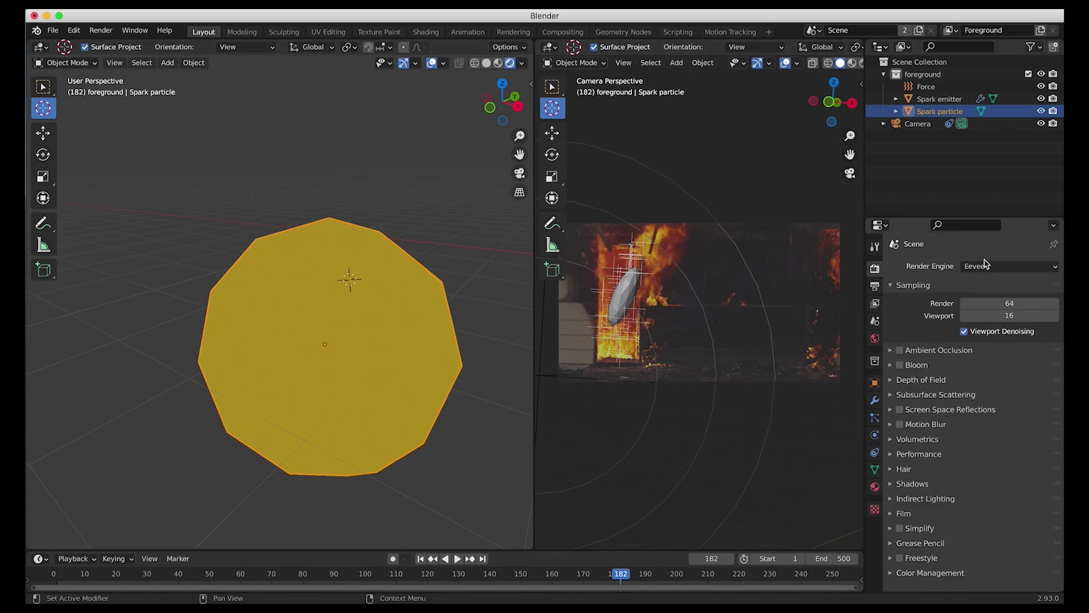
{"action": "left_click", "coordinate": [970, 265]}
{"action": "left_click", "coordinate": [984, 295]}
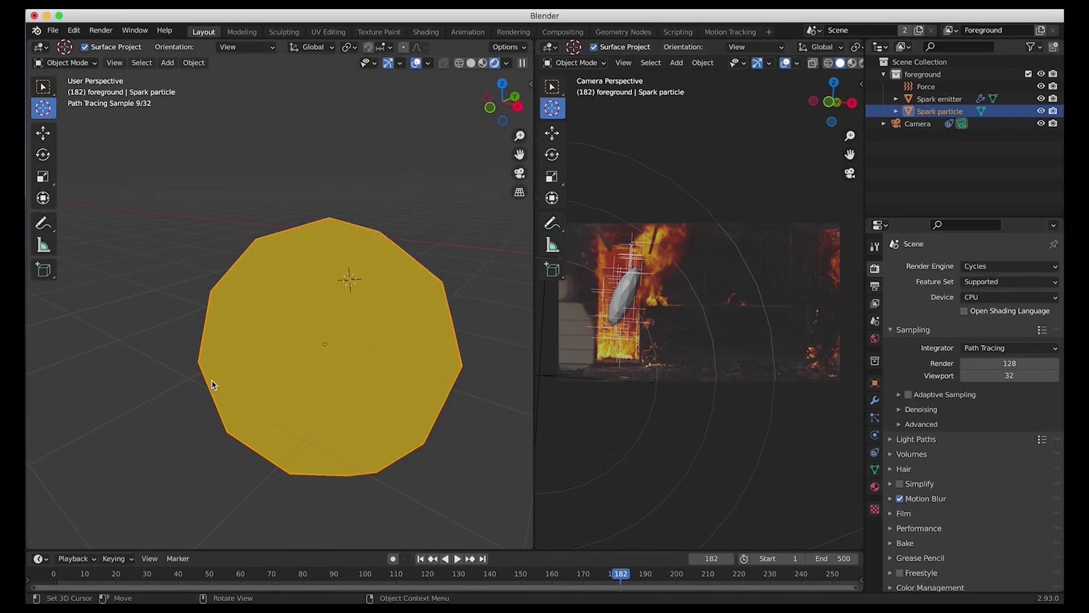
Try emission strengths of 2 and 4 on the spark particle's material and inspect it in the rendered view.
{"action": "scroll", "coordinate": [285, 356], "scroll_direction": "right", "scroll_amount": 5}
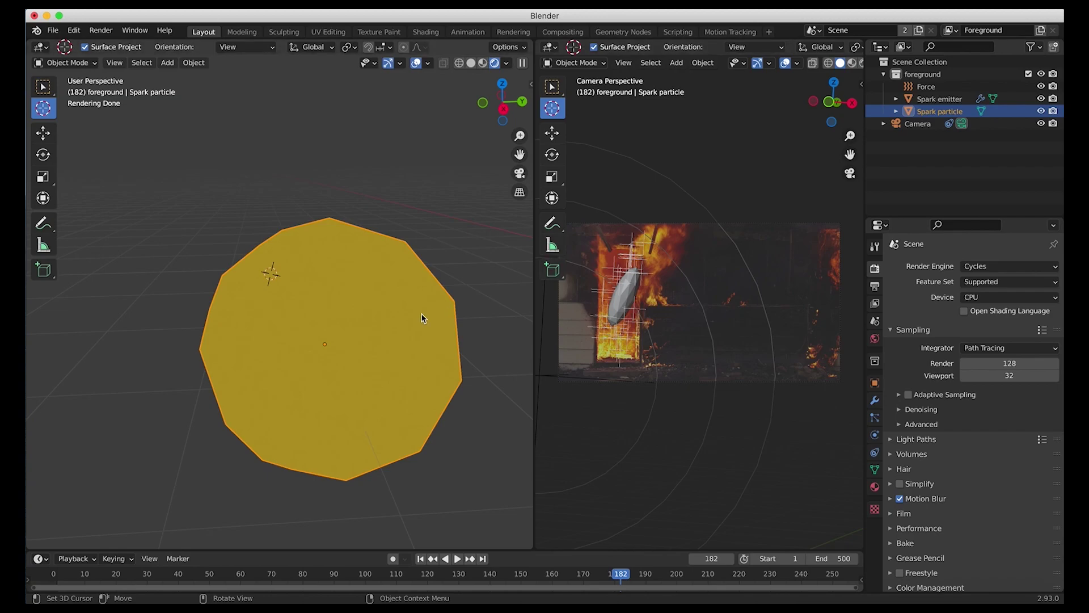
{"action": "left_click", "coordinate": [874, 487]}
{"action": "left_click", "coordinate": [996, 396]}
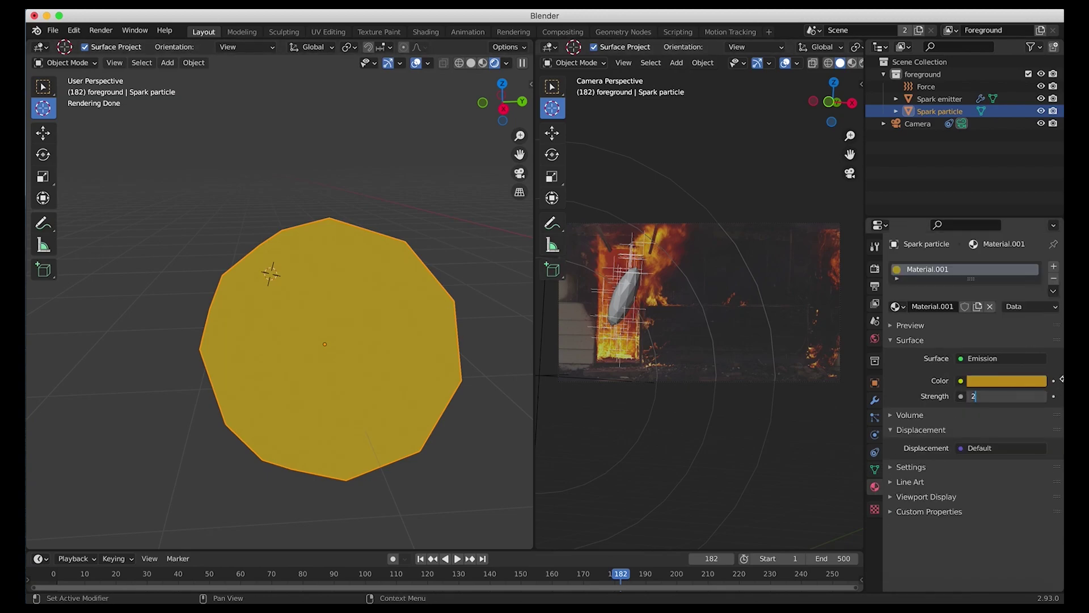
{"action": "type", "text": "2"}
{"action": "key", "text": "Return"}
{"action": "left_click", "coordinate": [1000, 396]}
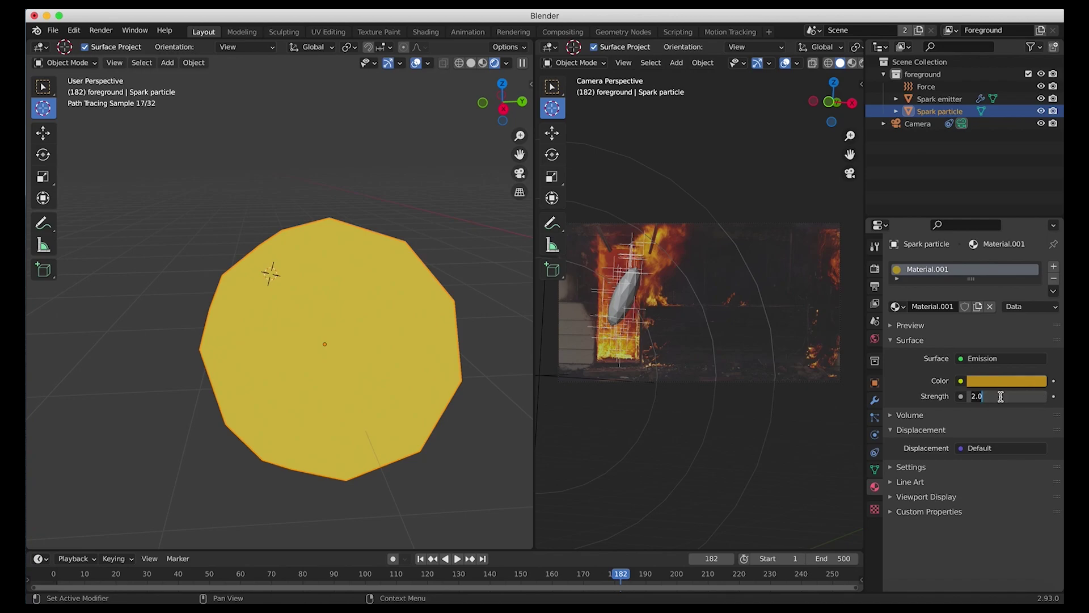
{"action": "type", "text": "5"}
{"action": "key", "text": "Return"}
{"action": "middle_click_drag", "start_coordinate": [499, 328], "coordinate": [445, 331]}
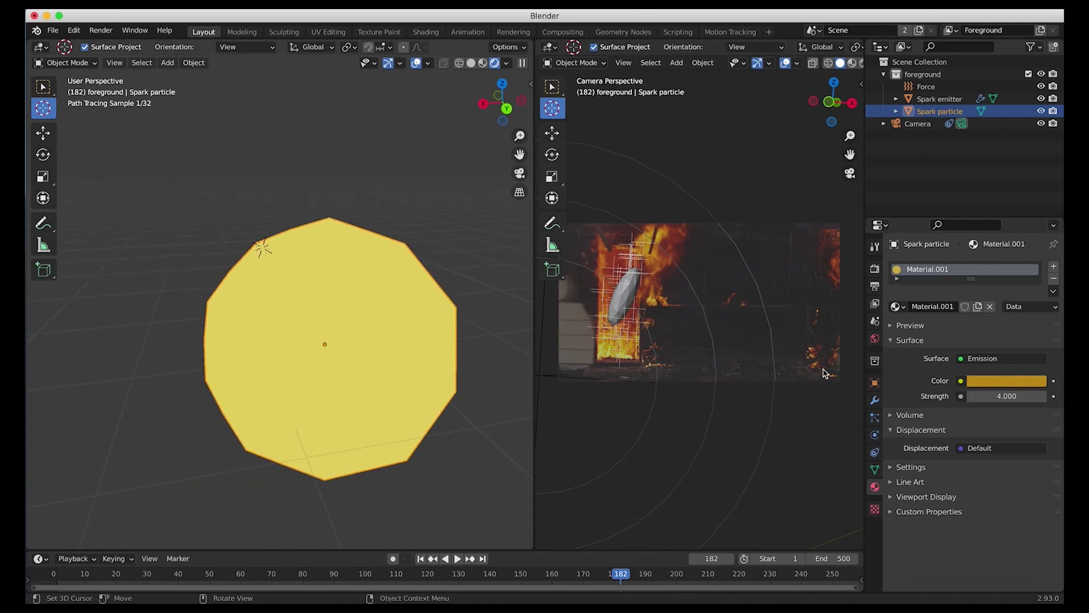
Set the emission strength of the spark particle's material to 3.
{"action": "left_click", "coordinate": [999, 396]}
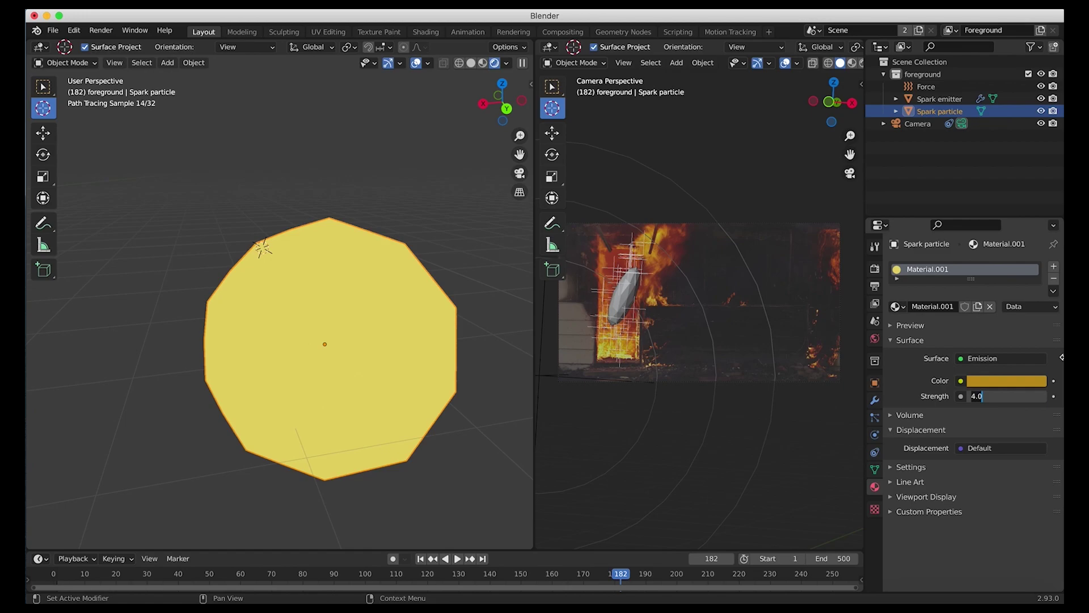
{"action": "type", "text": "3"}
{"action": "key", "text": "Return"}
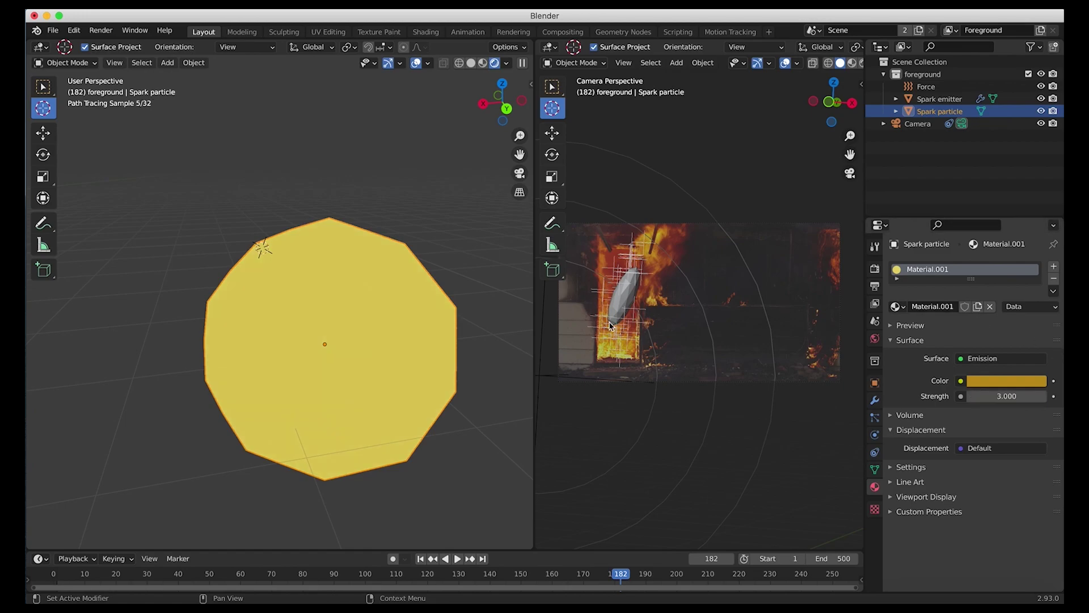
Switch the perspective viewport back to solid shading.
{"action": "key", "text": "w"}
{"action": "key", "text": "z"}
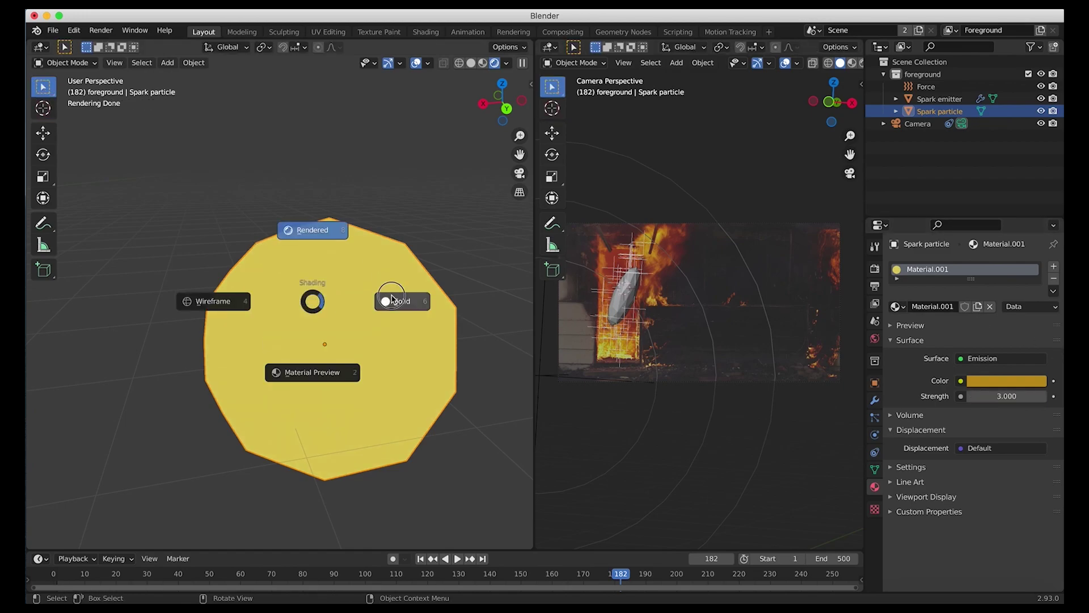
{"action": "left_click", "coordinate": [402, 298]}
Render the spark emitter's particles as Object, using Spark particle as the instance object.
{"action": "left_click", "coordinate": [624, 301]}
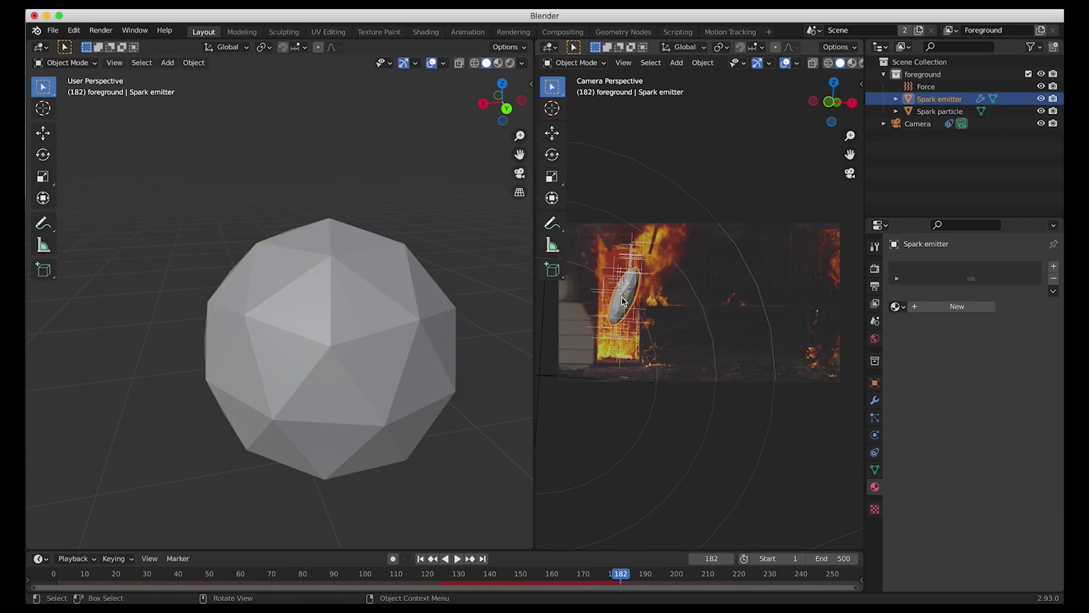
{"action": "left_click", "coordinate": [875, 418]}
{"action": "scroll", "coordinate": [940, 491], "scroll_direction": "down", "scroll_amount": 10}
{"action": "scroll", "coordinate": [939, 489], "scroll_direction": "down", "scroll_amount": 4}
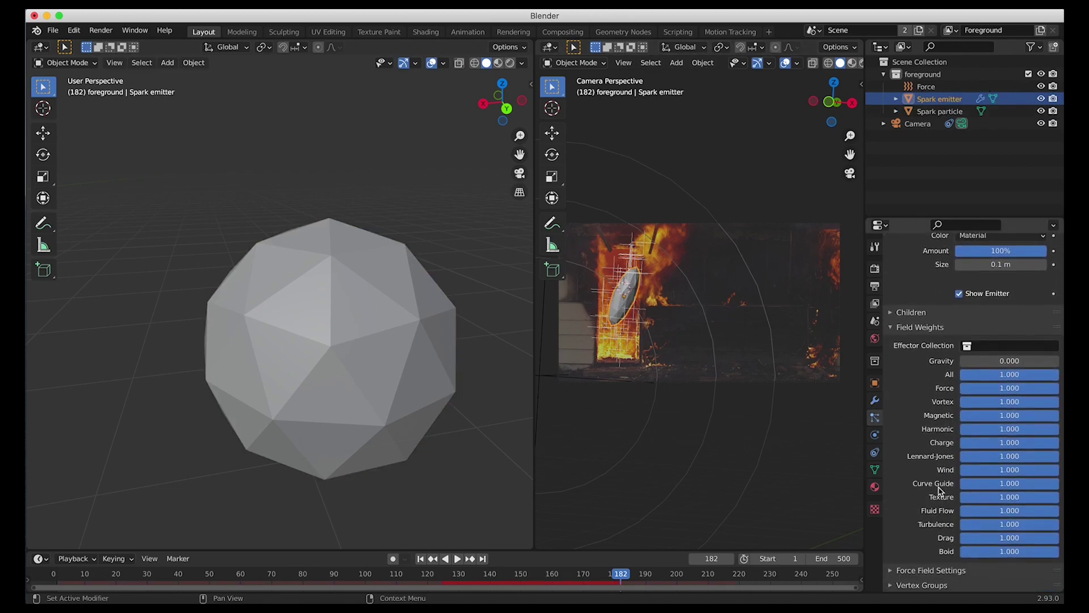
{"action": "scroll", "coordinate": [975, 389], "scroll_direction": "up", "scroll_amount": 8}
{"action": "left_click", "coordinate": [896, 361]}
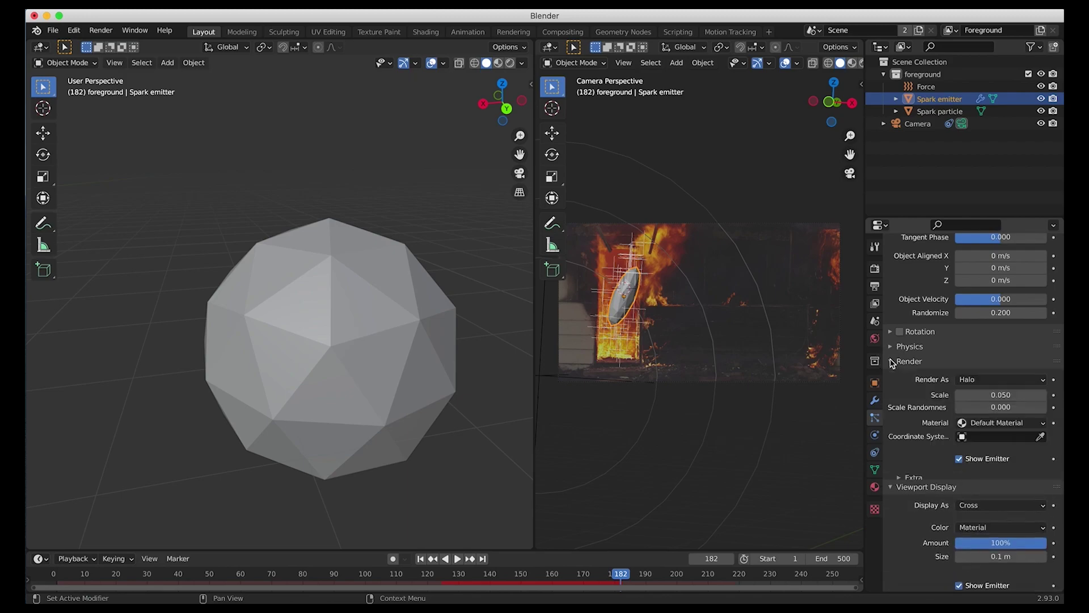
{"action": "left_click", "coordinate": [968, 384]}
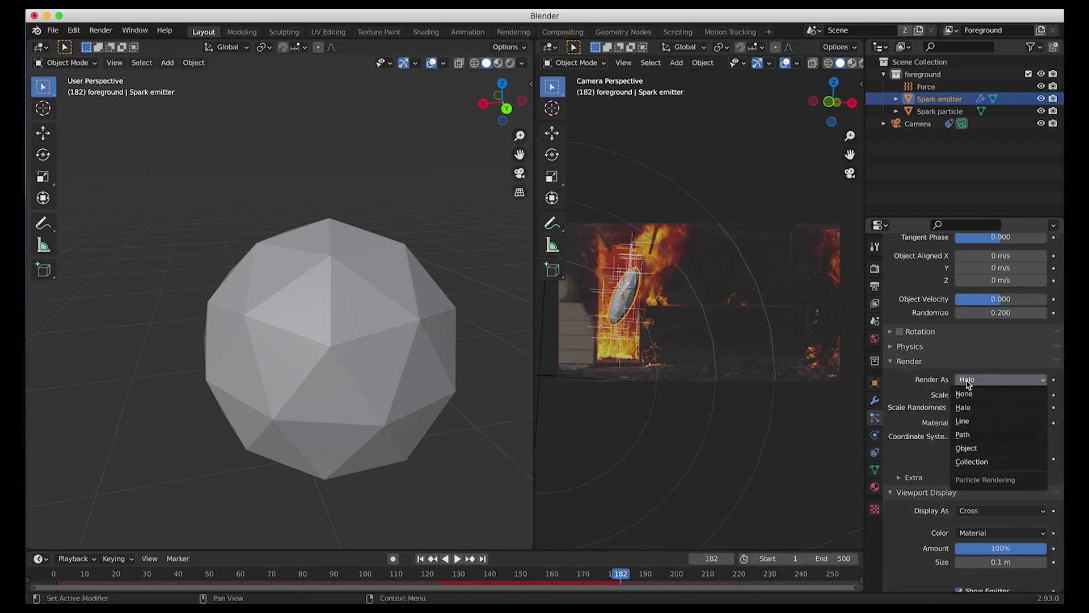
{"action": "left_click", "coordinate": [975, 454]}
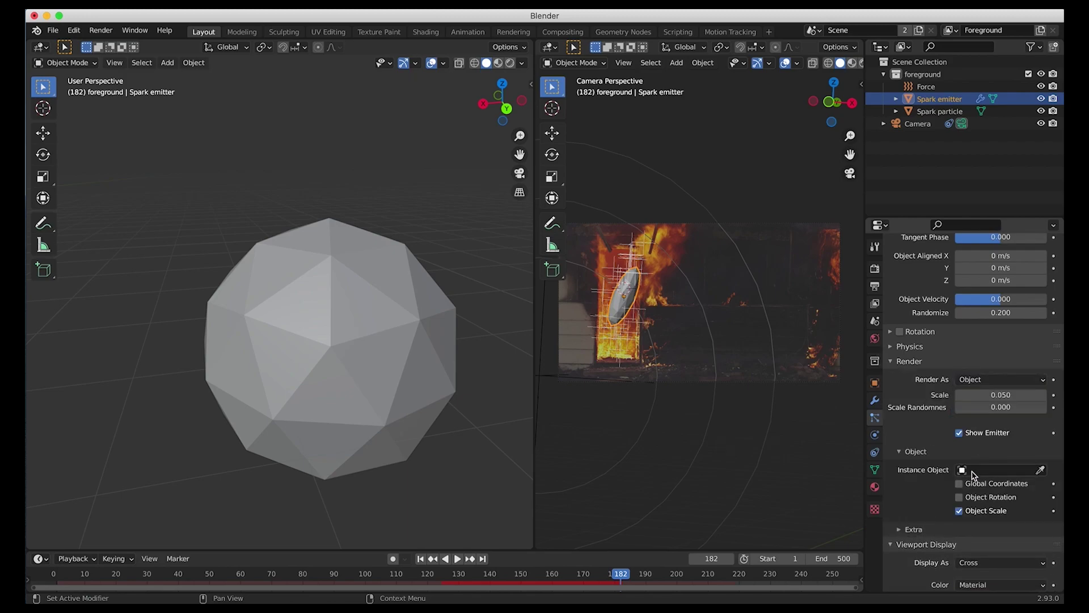
{"action": "left_click", "coordinate": [973, 474]}
{"action": "left_click", "coordinate": [944, 380]}
Set the emitter's particle viewport display to Rendered.
{"action": "scroll", "coordinate": [902, 363], "scroll_direction": "down", "scroll_amount": 6}
{"action": "left_click", "coordinate": [970, 413]}
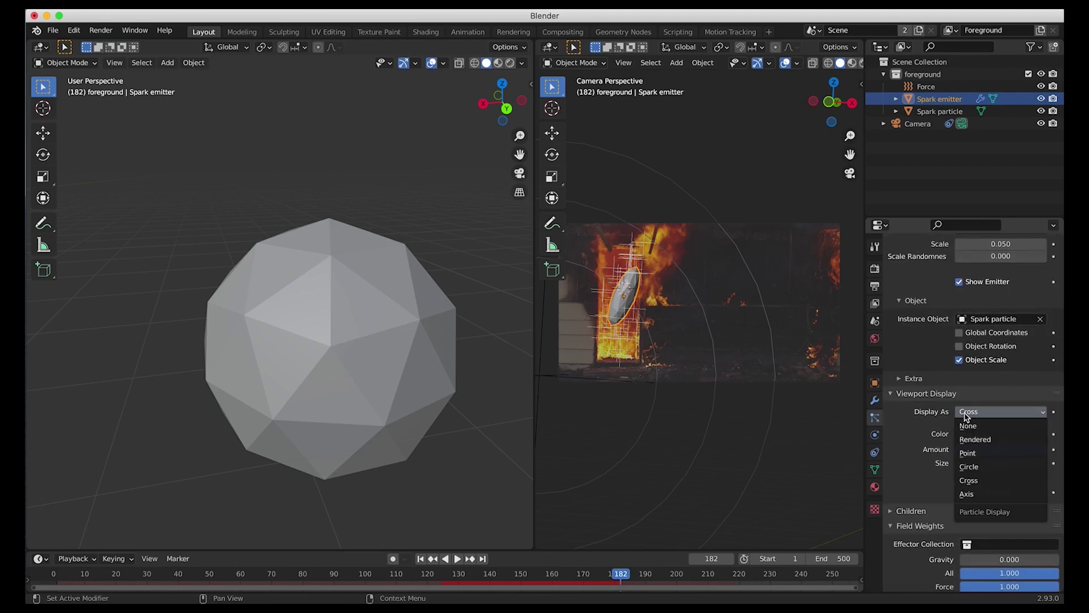
{"action": "left_click", "coordinate": [974, 440]}
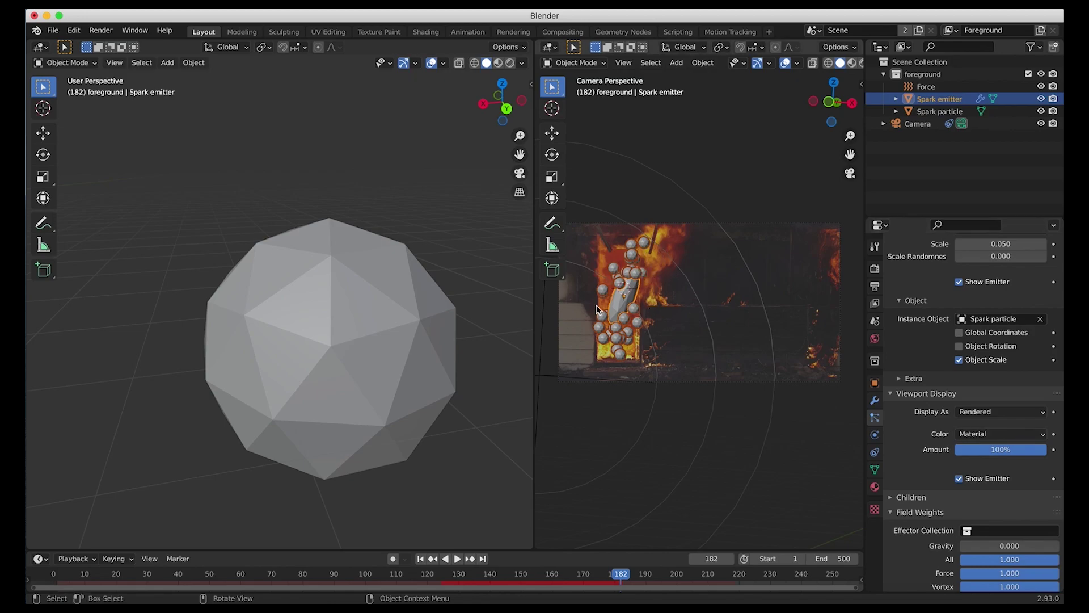
Play the animation, restarting from the first frame, to preview the instanced spark particles in the camera view.
{"action": "key", "text": "space"}
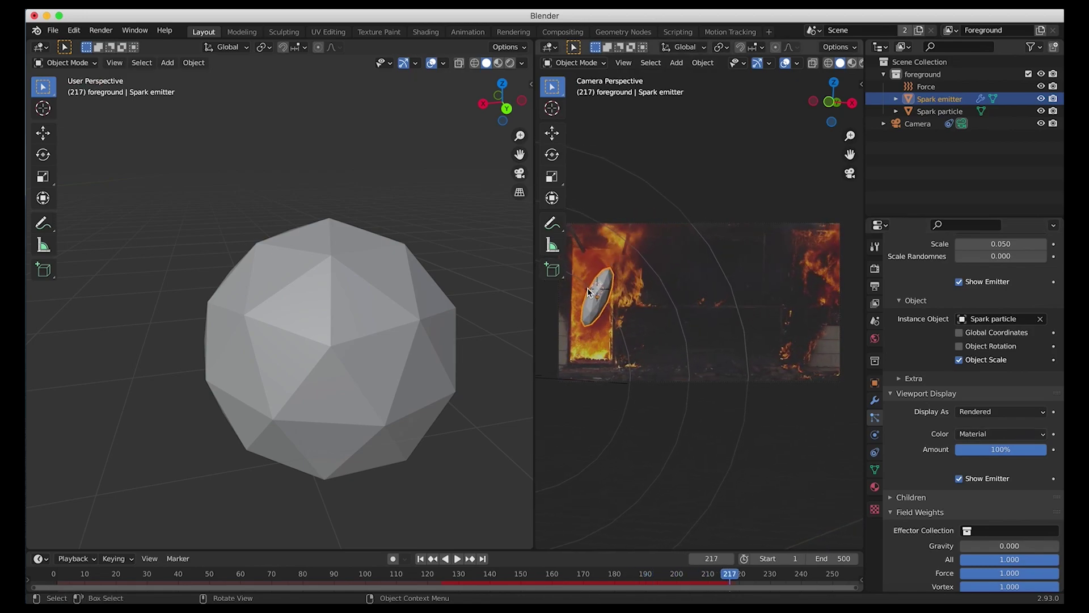
{"action": "left_click", "coordinate": [421, 558]}
{"action": "key", "text": "space"}
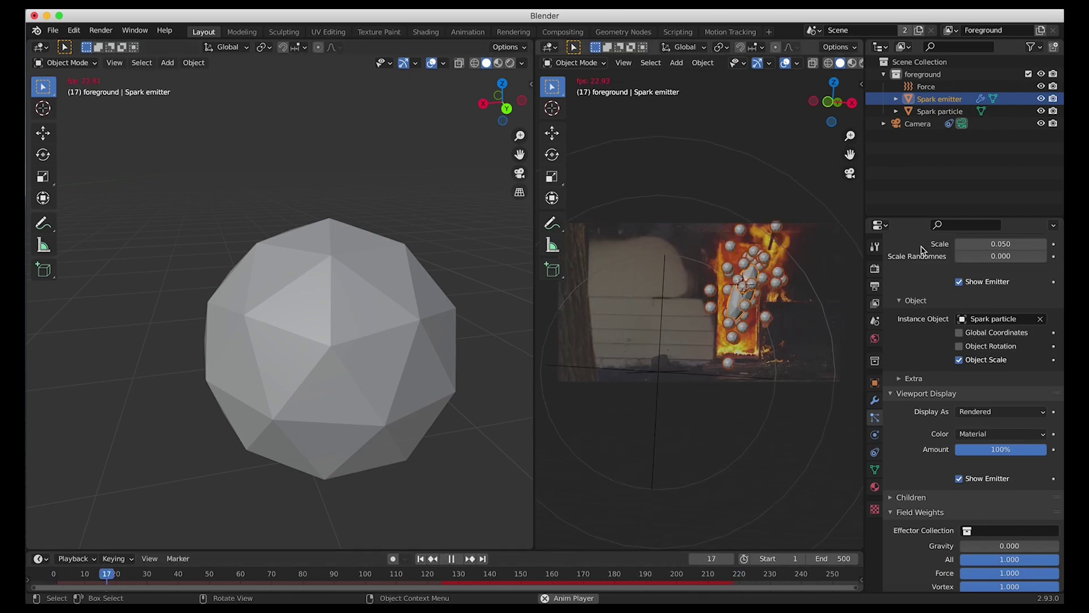
{"action": "left_click", "coordinate": [333, 349]}
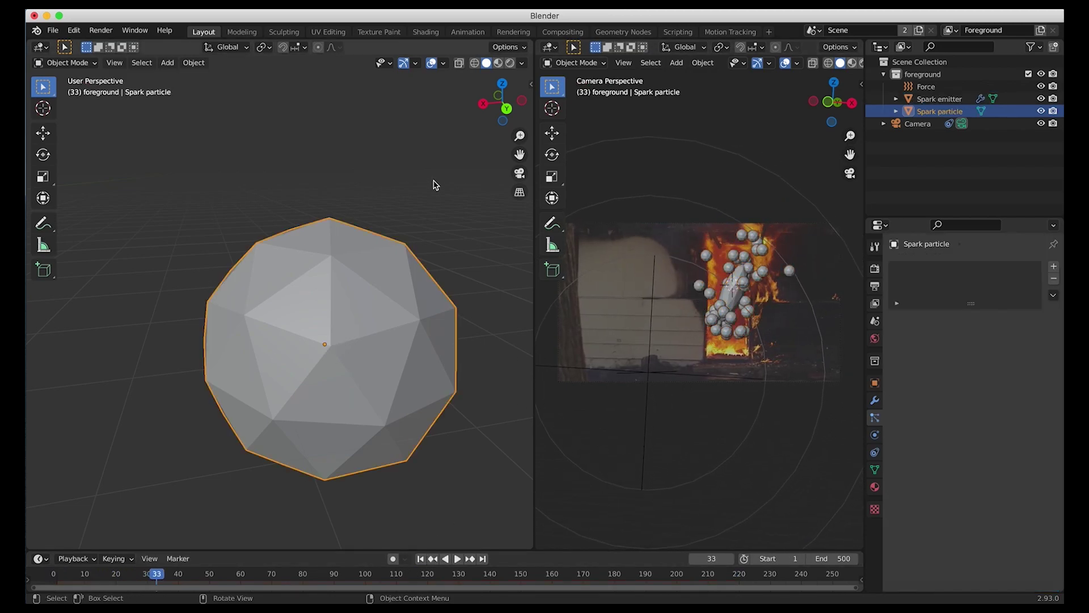
{"action": "key", "text": "s"}
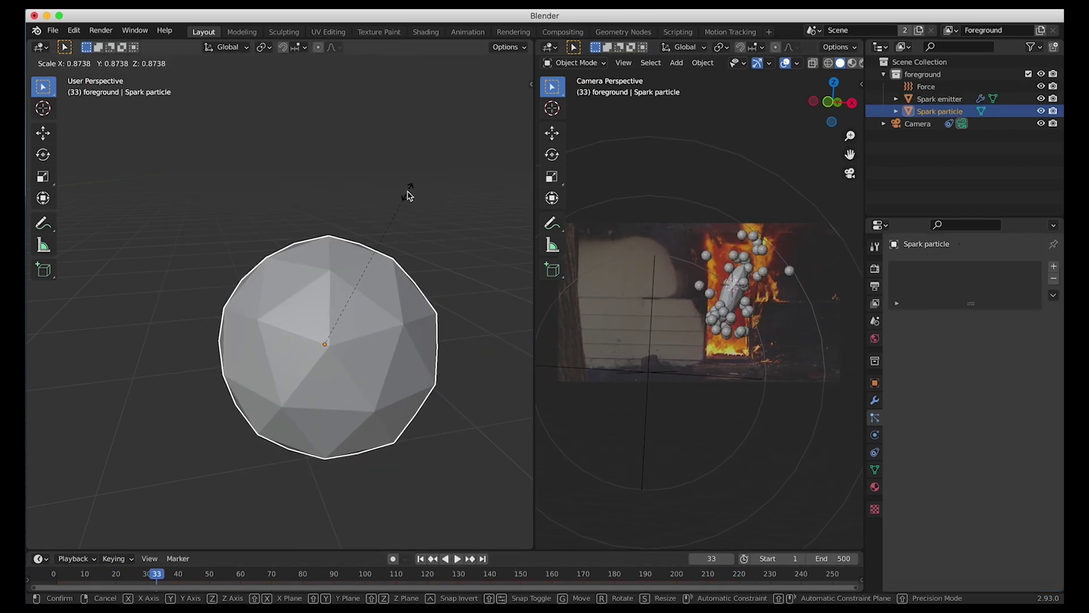
{"action": "key", "text": "Escape"}
Try a particle render scale of 0.01 on the spark emitter.
{"action": "left_click", "coordinate": [939, 99]}
{"action": "scroll", "coordinate": [896, 509], "scroll_direction": "down", "scroll_amount": 15}
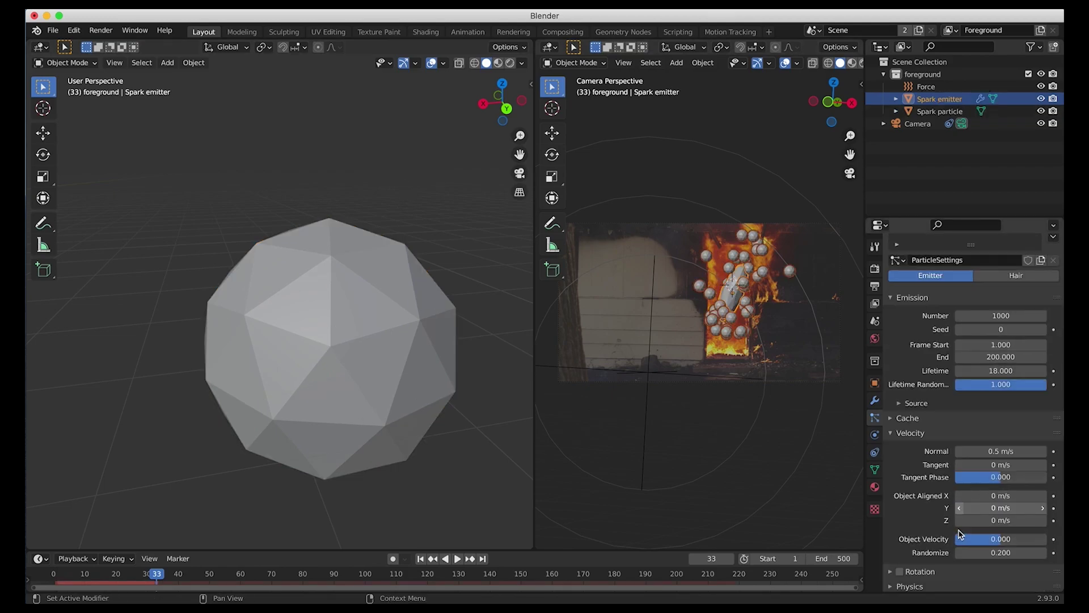
{"action": "double_click", "coordinate": [993, 369]}
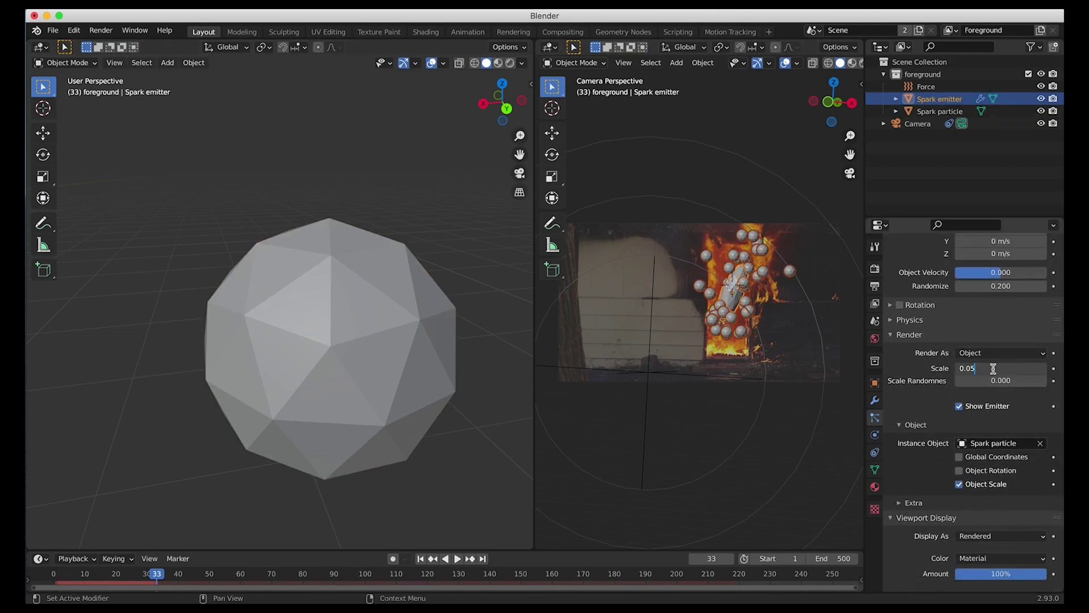
{"action": "type", "text": "1"}
{"action": "key", "text": "Return"}
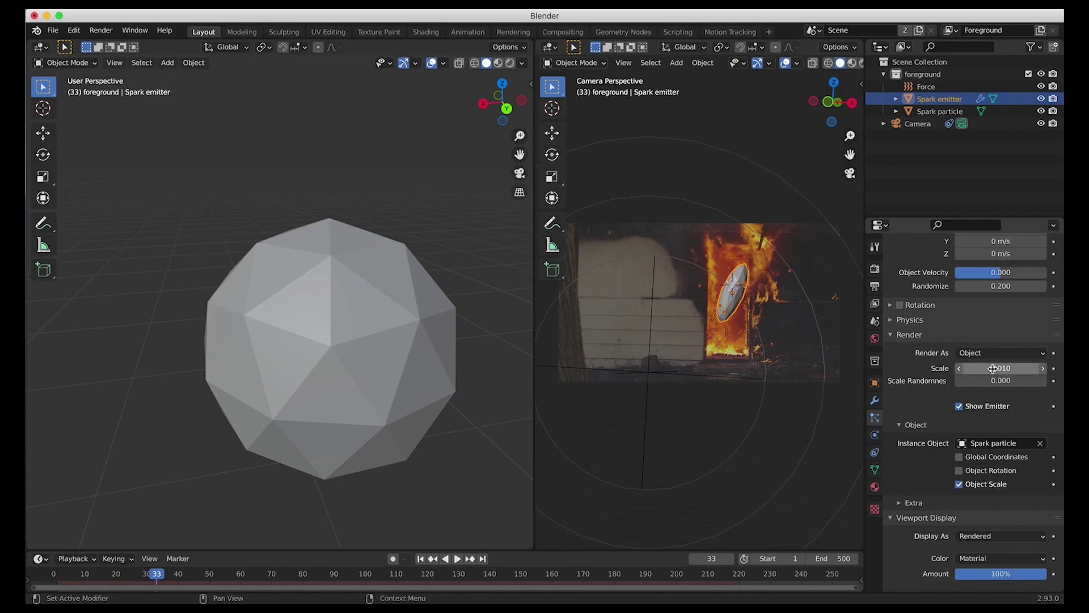
Set the spark emitter's particle render scale to 0.002.
{"action": "scroll", "coordinate": [993, 368], "scroll_direction": "down", "scroll_amount": 1}
{"action": "double_click", "coordinate": [997, 360]}
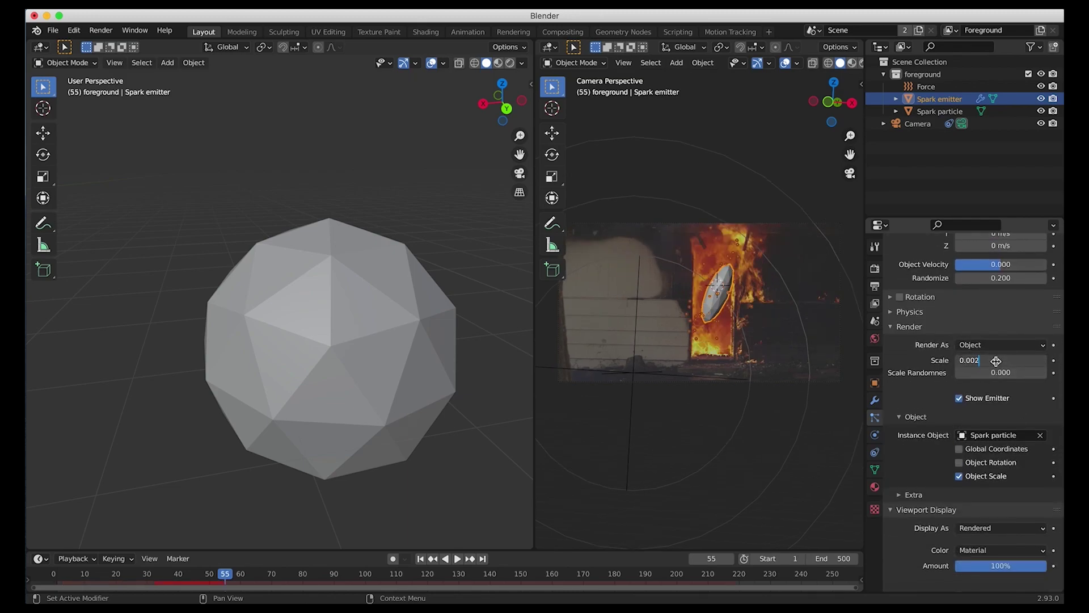
{"action": "type", "text": "02"}
{"action": "key", "text": "Return"}
Stop the playback and set the spark emitter's particle number to 5000.
{"action": "scroll", "coordinate": [727, 213], "scroll_direction": "up", "scroll_amount": 6}
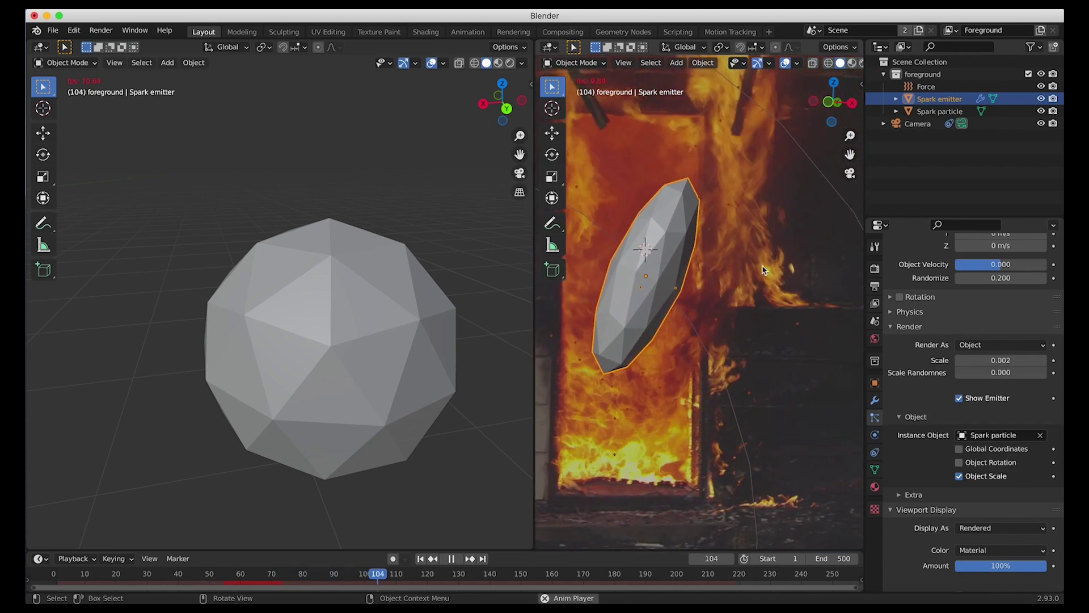
{"action": "key", "text": "space"}
{"action": "scroll", "coordinate": [948, 294], "scroll_direction": "up", "scroll_amount": 10}
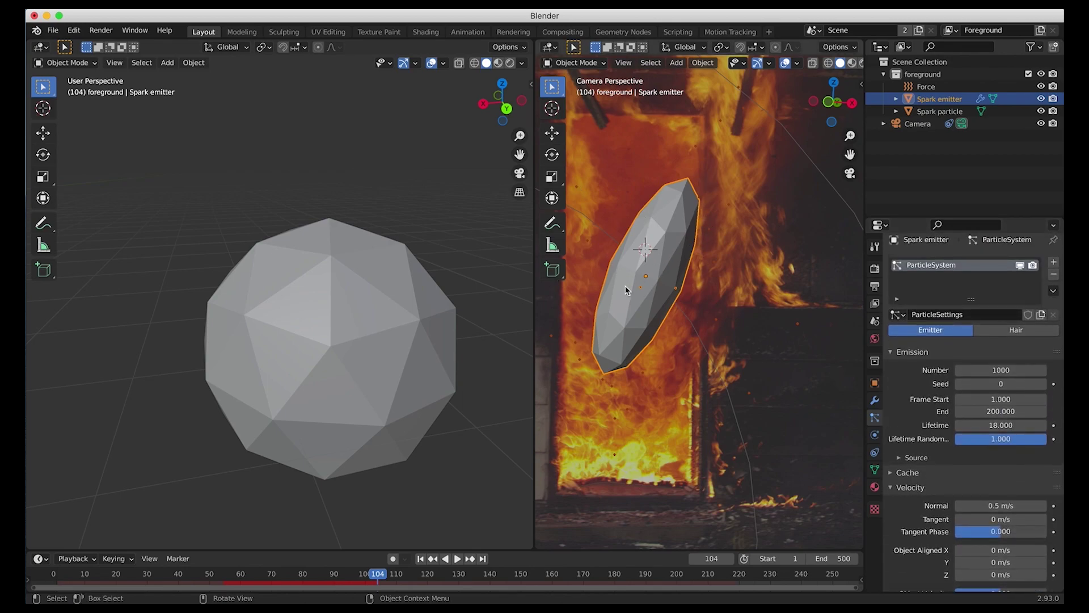
{"action": "left_click", "coordinate": [992, 370]}
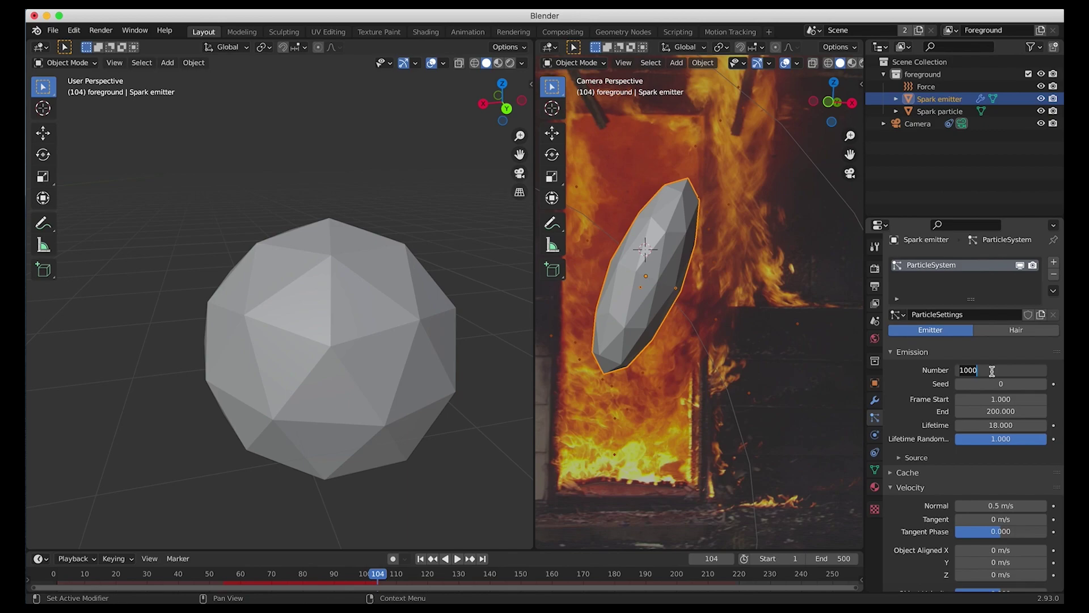
{"action": "key", "text": "Return"}
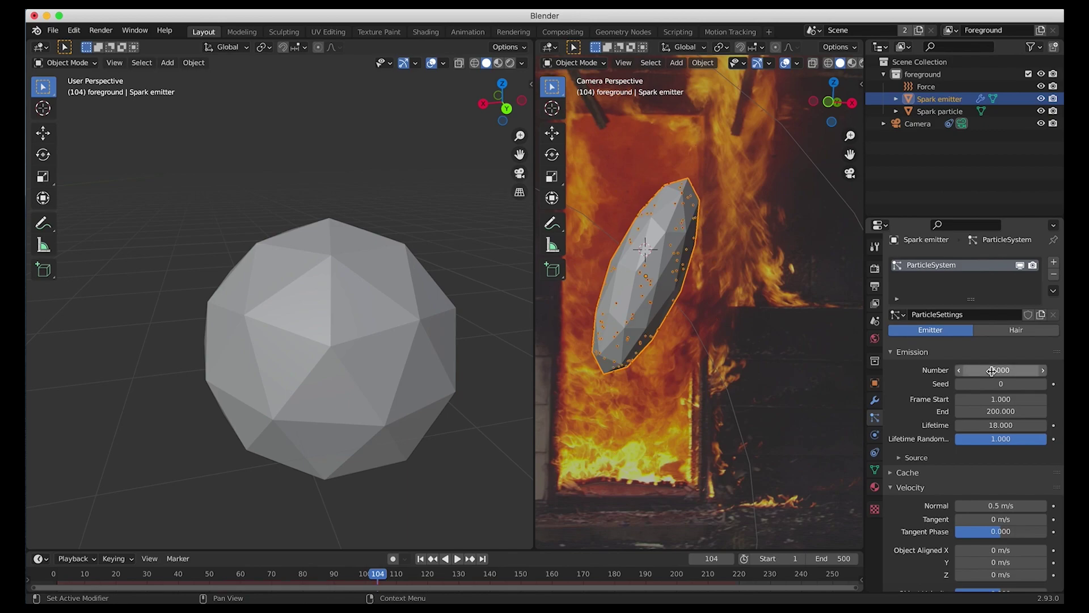
Play the animation from the first frame to check the density of the sparks around the doorway.
{"action": "key", "text": "shift+Left"}
{"action": "key", "text": "space"}
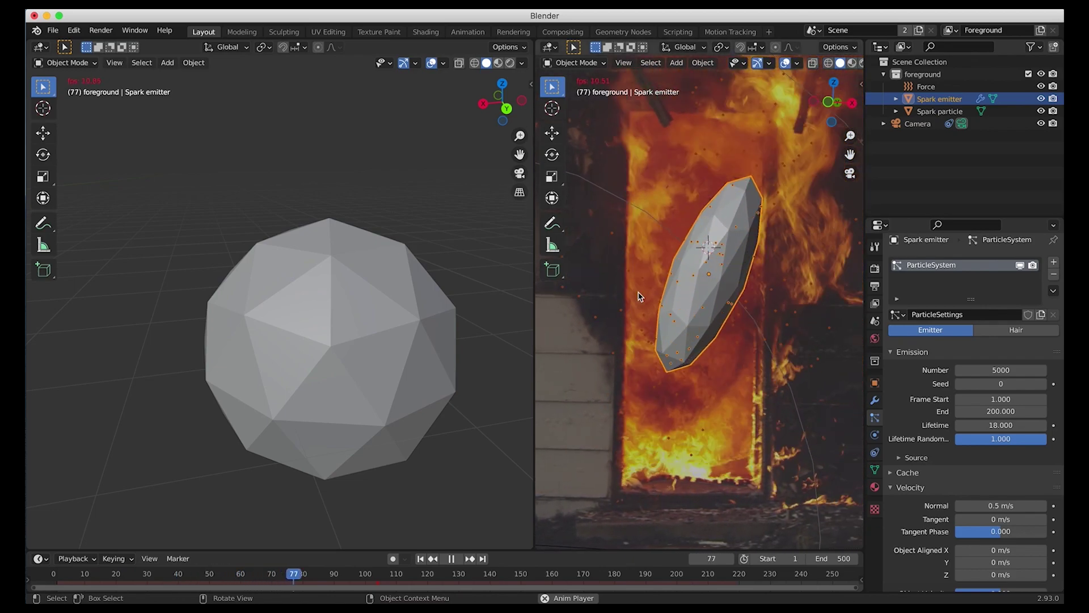
{"action": "key", "text": "space"}
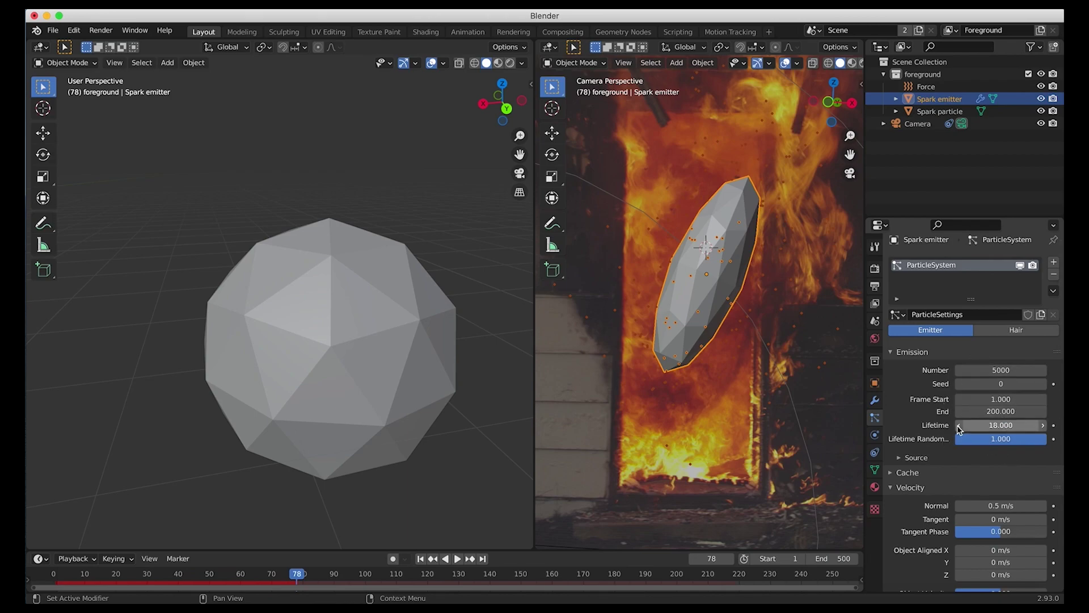
Set the emission end frame to 500 and replay the animation from the first frame to check the sparks.
{"action": "left_click", "coordinate": [992, 412]}
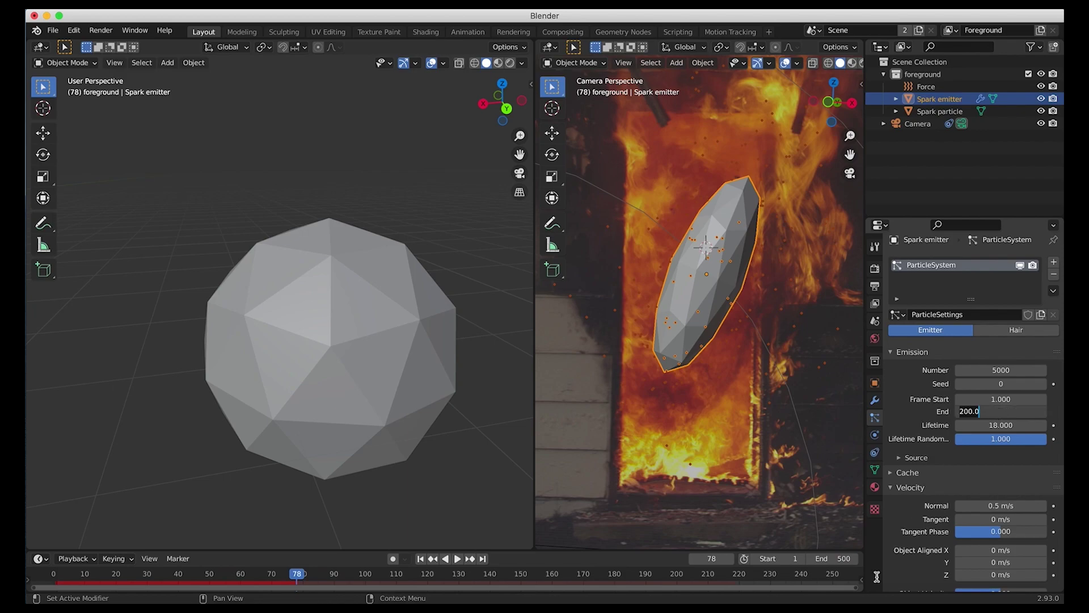
{"action": "key", "text": "Return"}
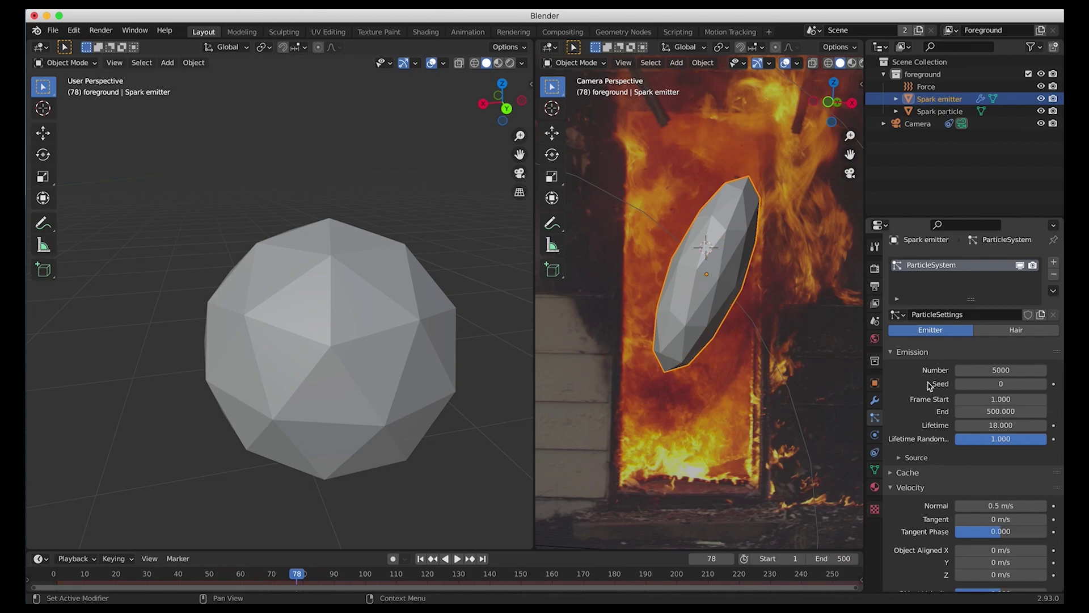
{"action": "left_click", "coordinate": [420, 559]}
{"action": "key", "text": "space"}
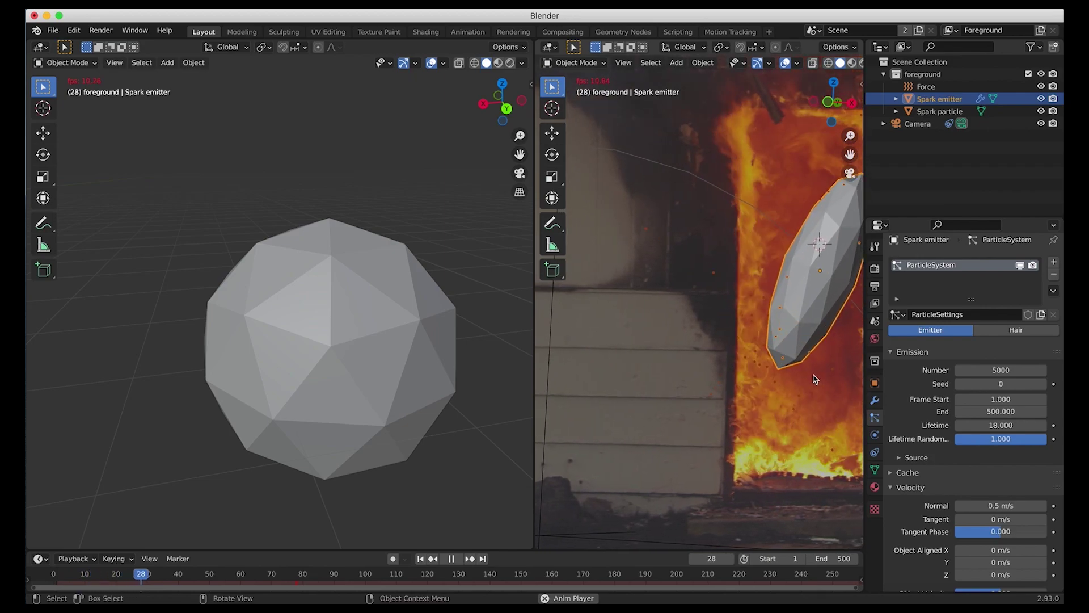
{"action": "key", "text": "space"}
Open the spark emitter's particle number for editing.
{"action": "left_click", "coordinate": [991, 370]}
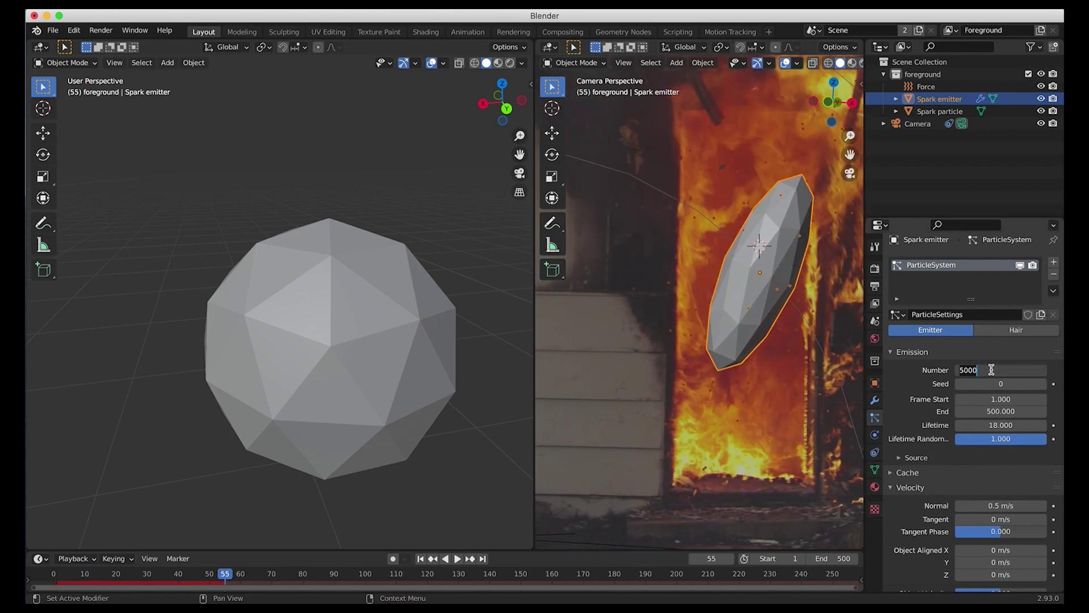
Set the spark emitter's particle number to 7000 and play the animation.
{"action": "type", "text": "7000"}
{"action": "key", "text": "Return"}
{"action": "key", "text": "space"}
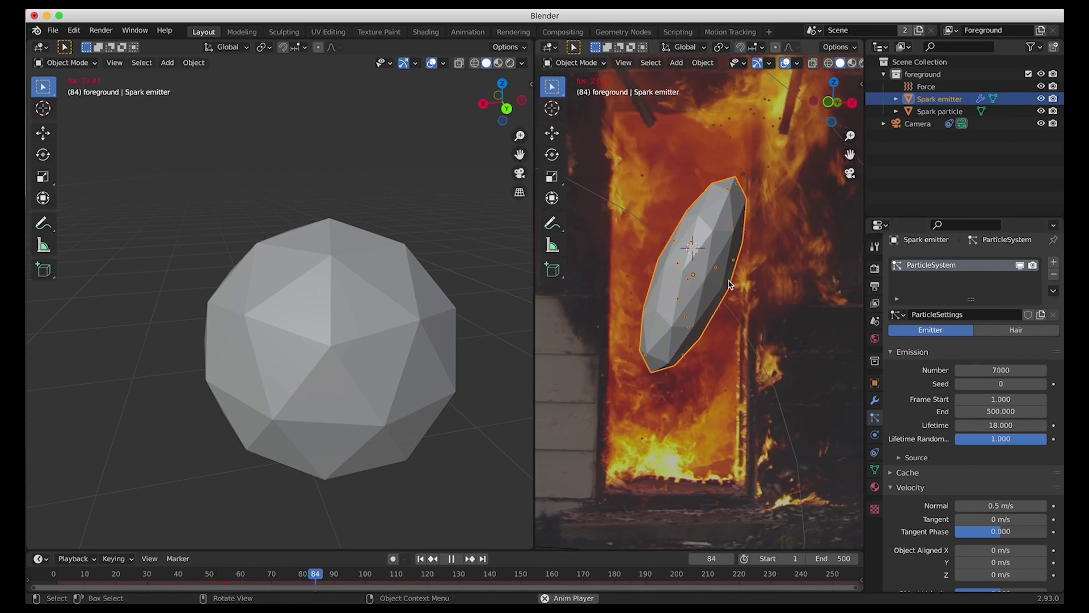
Preview the spark particles in the camera viewport with Rendered shading.
{"action": "key", "text": "z"}
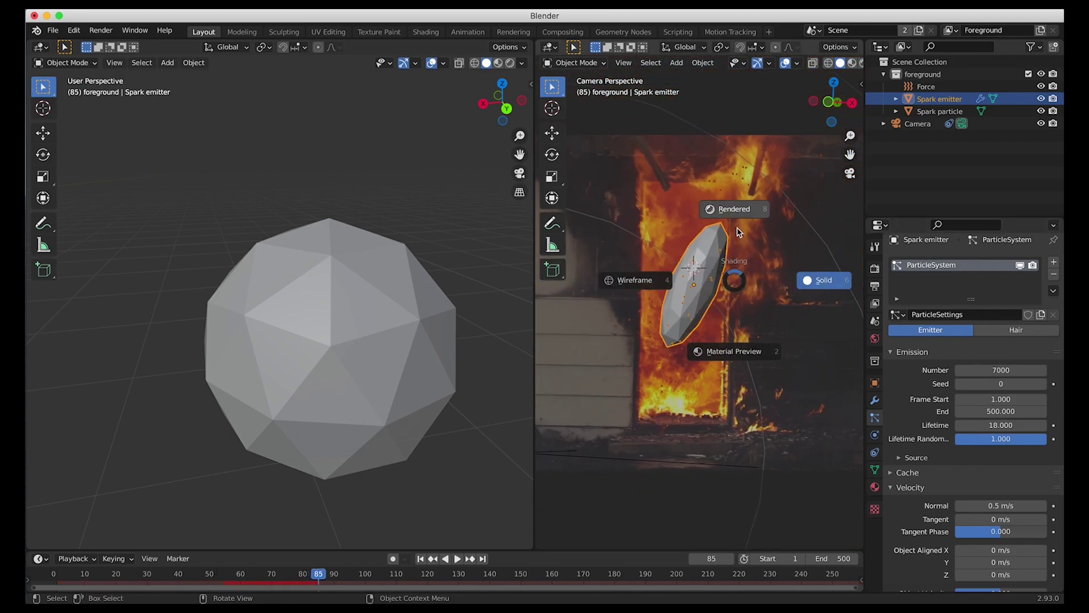
{"action": "left_click", "coordinate": [735, 209]}
{"action": "left_click", "coordinate": [736, 170]}
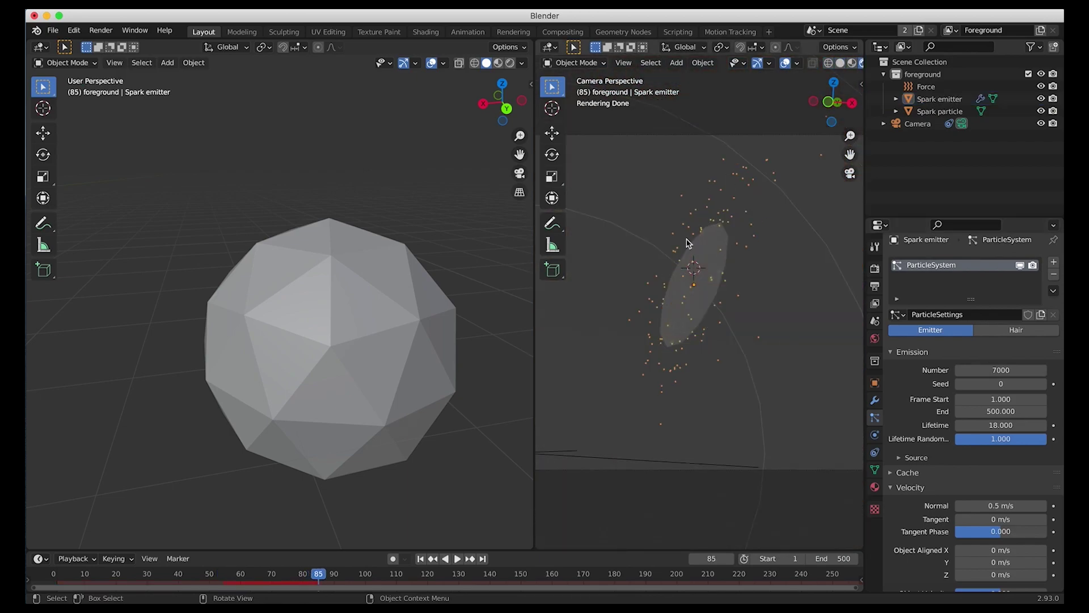
Disable Show Emitter for the spark emitter in both its render and viewport display settings.
{"action": "left_click", "coordinate": [689, 316]}
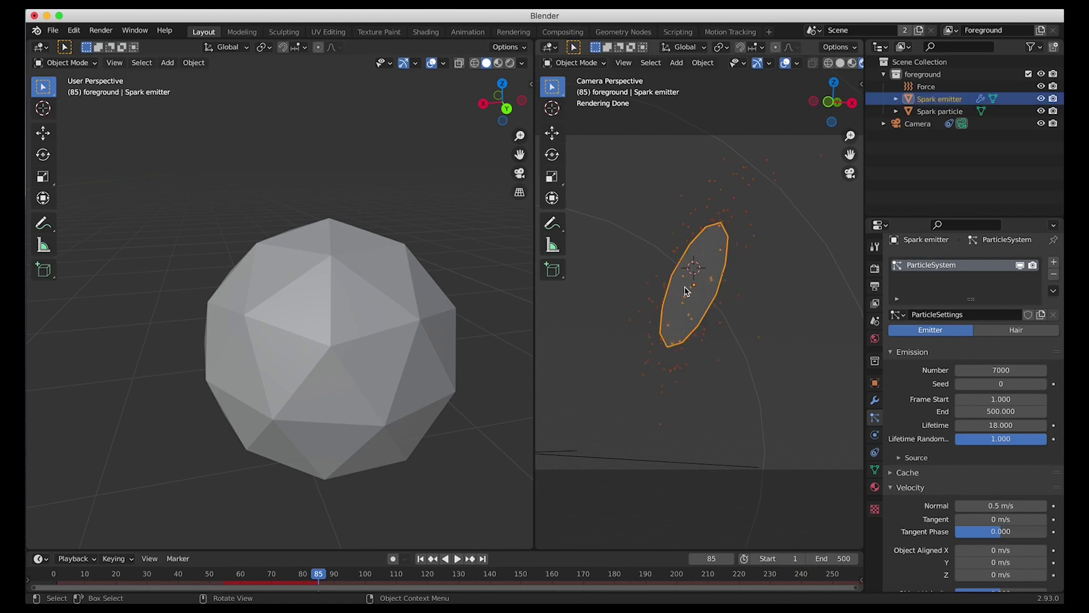
{"action": "scroll", "coordinate": [984, 495], "scroll_direction": "down", "scroll_amount": 10}
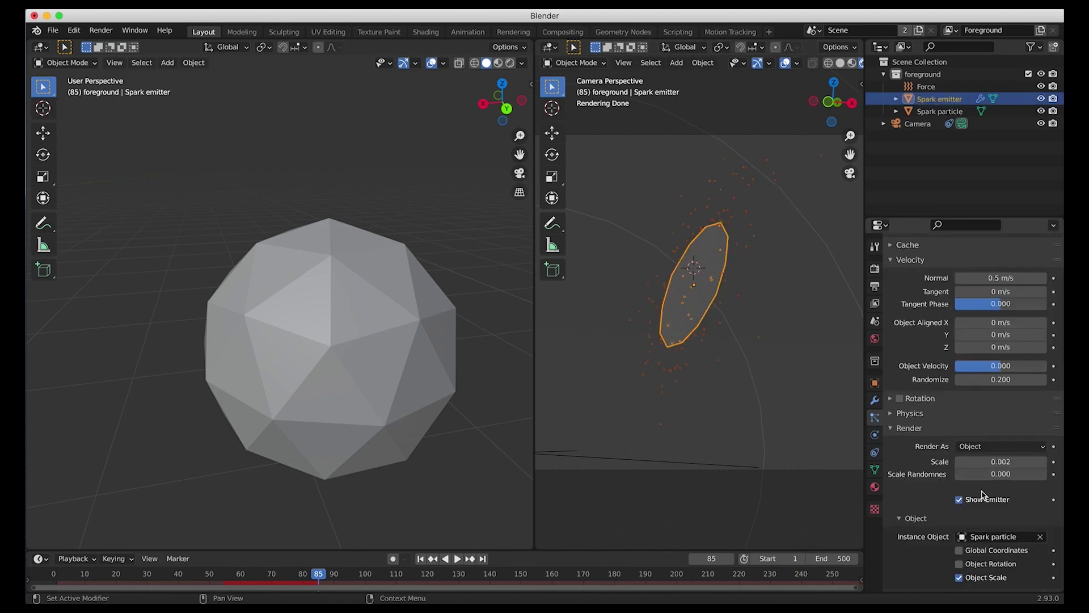
{"action": "scroll", "coordinate": [933, 451], "scroll_direction": "down", "scroll_amount": 2}
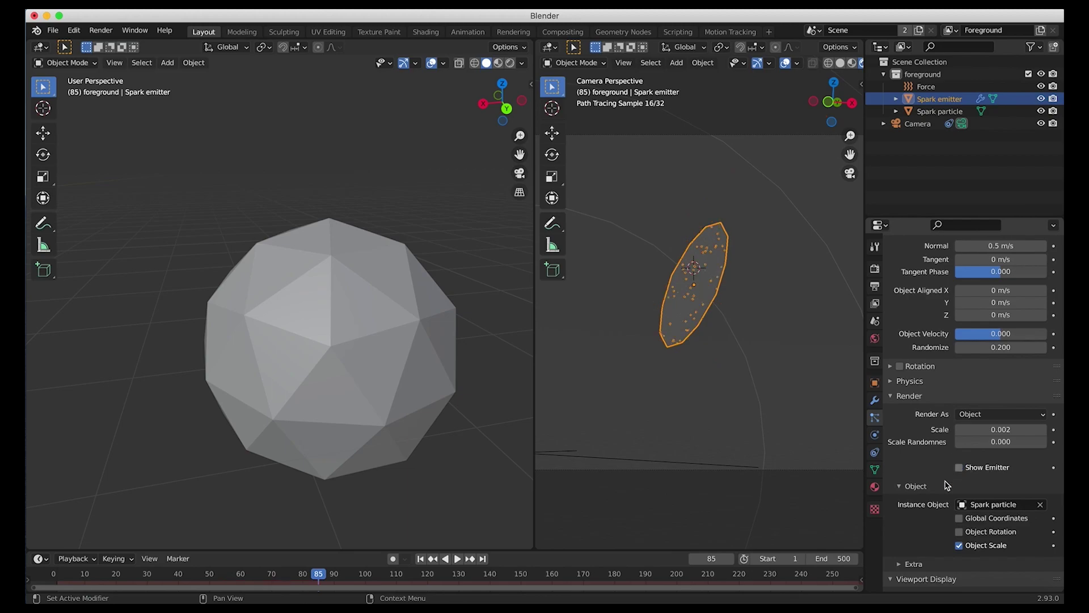
{"action": "scroll", "coordinate": [958, 475], "scroll_direction": "down", "scroll_amount": 5}
{"action": "left_click", "coordinate": [959, 553]}
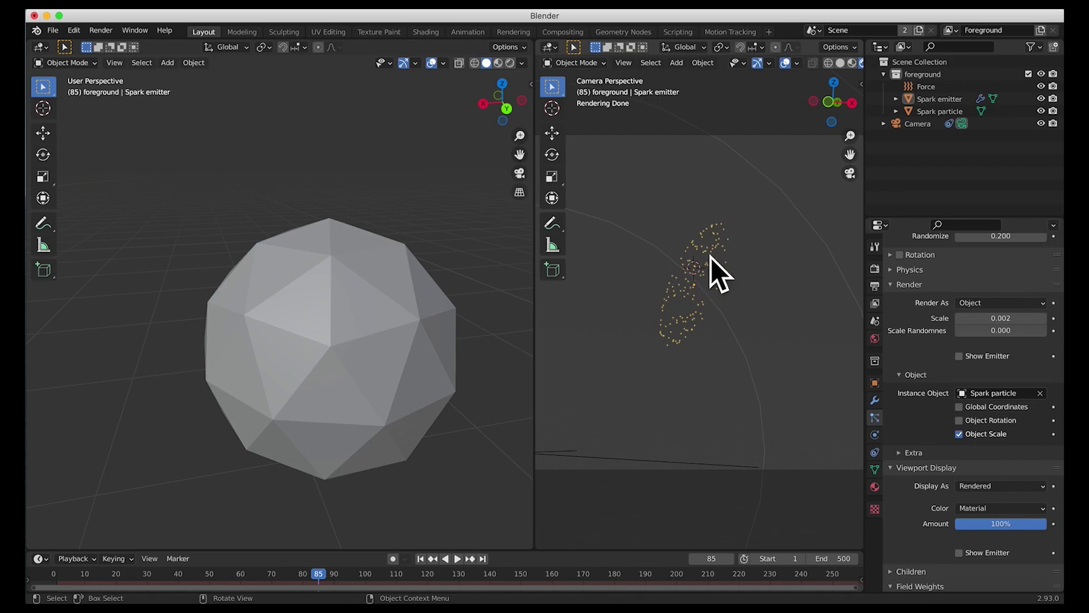
Play the animation to check the sparks without the emitter mesh, and return the camera viewport to Solid shading.
{"action": "key", "text": "space"}
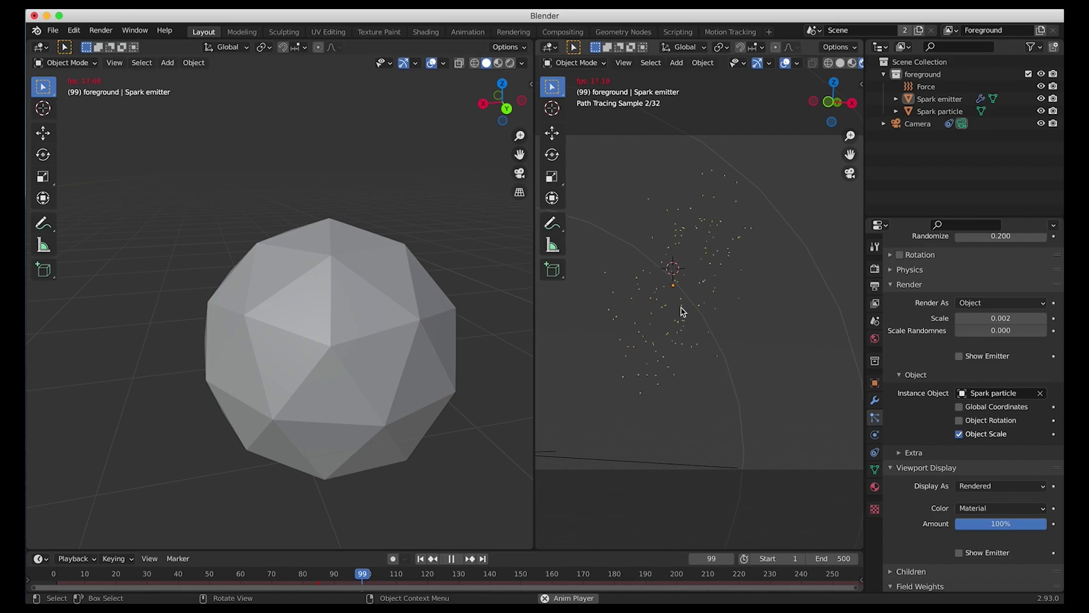
{"action": "key", "text": "z"}
{"action": "left_click", "coordinate": [712, 302]}
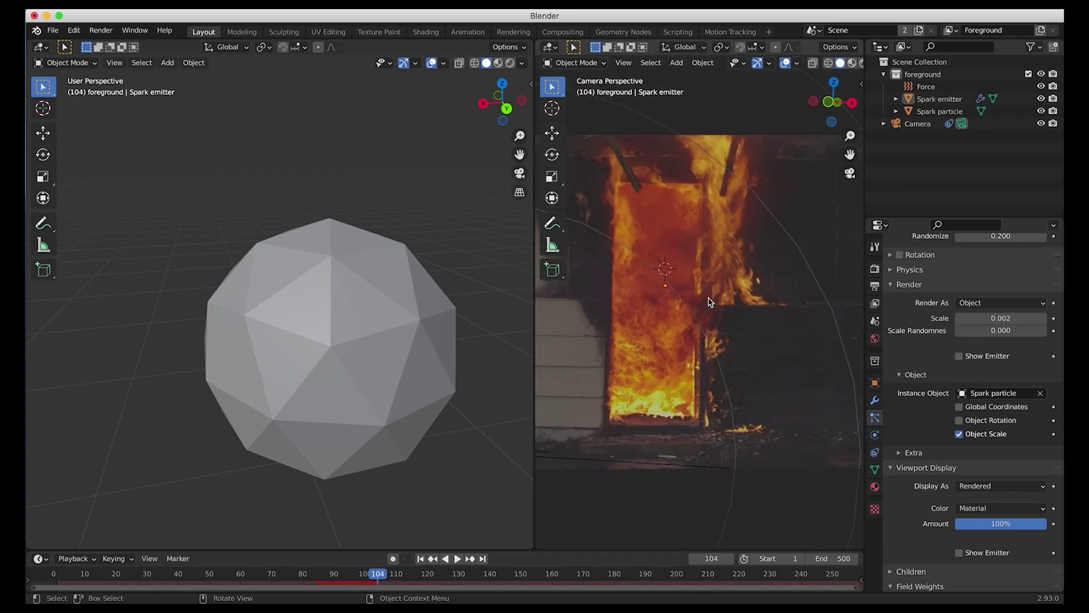
Set the particle render scale to 0.002 and the scale randomness to 0.5.
{"action": "left_click", "coordinate": [1001, 319]}
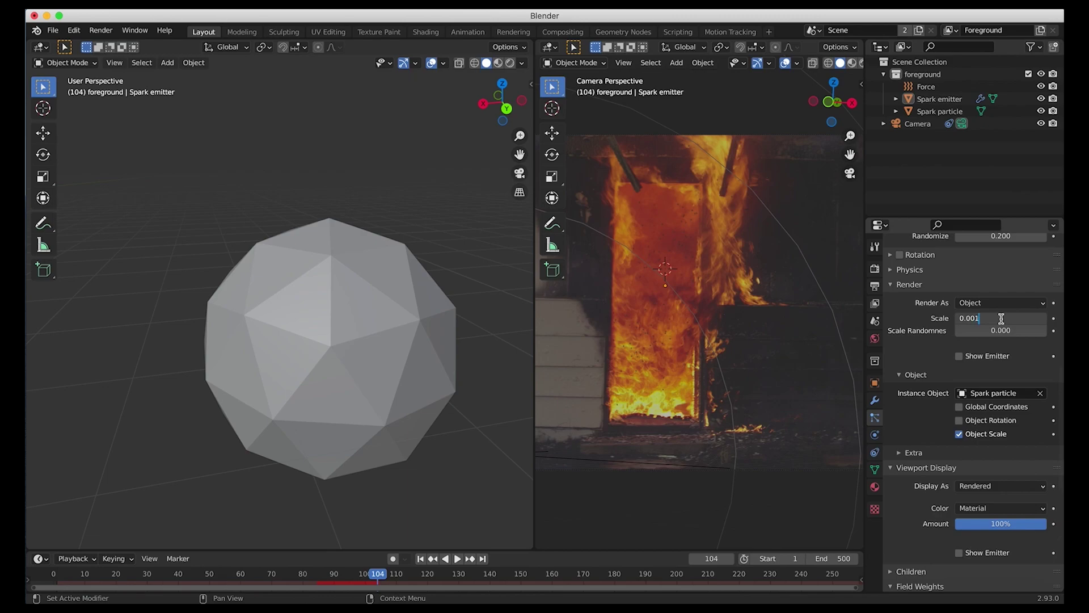
{"action": "key", "text": "Return"}
{"action": "left_click", "coordinate": [993, 331]}
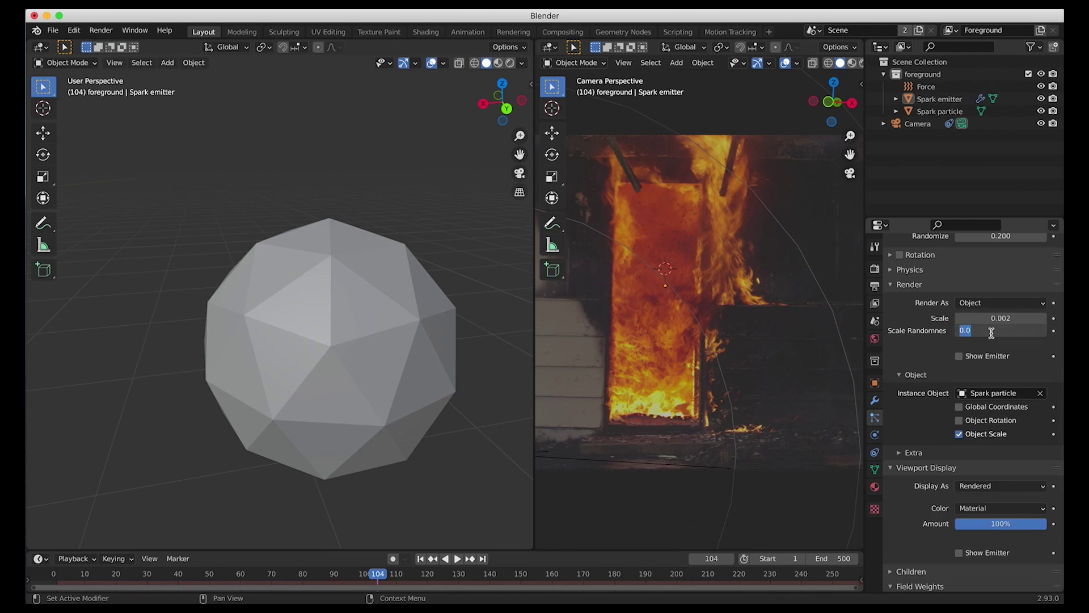
{"action": "type", "text": ".5"}
{"action": "key", "text": "Return"}
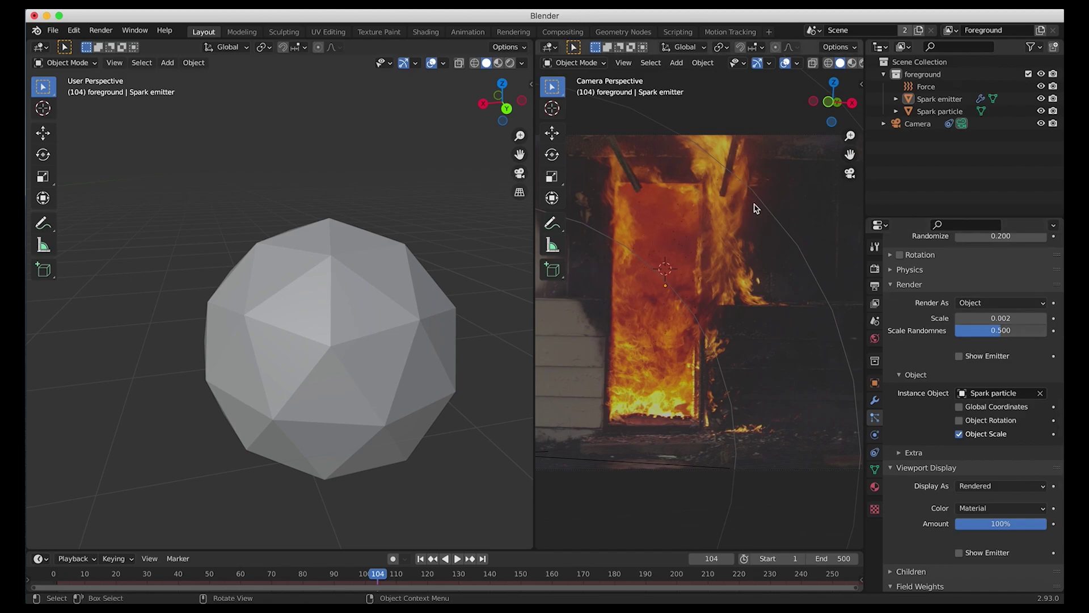
Select the spark emitter in the camera view and enable Show Emitter for its viewport display.
{"action": "left_click", "coordinate": [652, 261]}
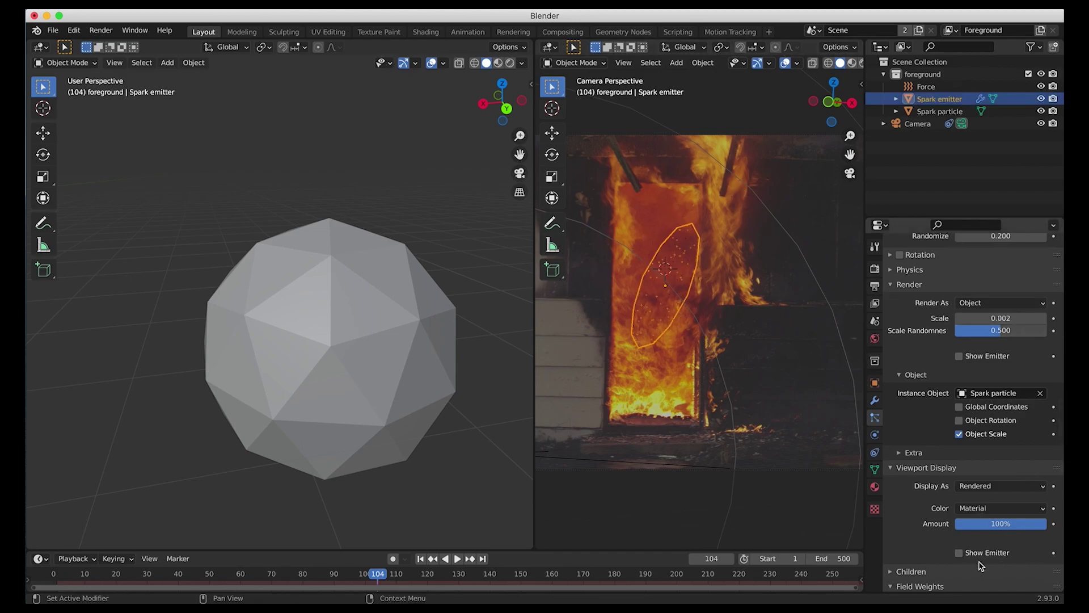
{"action": "left_click", "coordinate": [959, 553]}
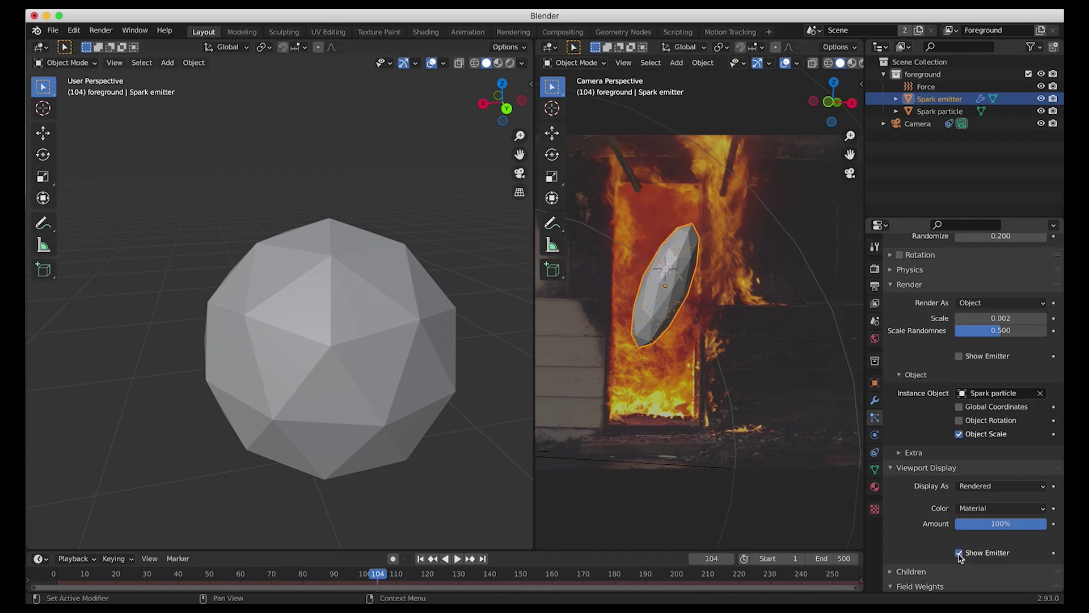
At frame 223, duplicate the spark emitter and place the copy about 1.85 m away over the flames at the footage's far side.
{"action": "scroll", "coordinate": [699, 321], "scroll_direction": "down", "scroll_amount": 6}
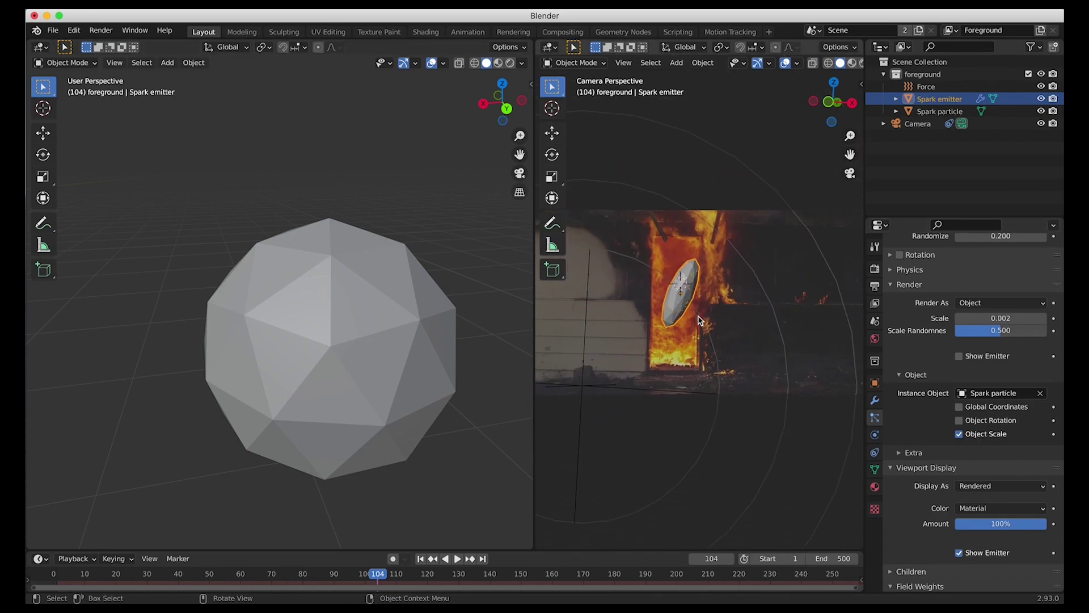
{"action": "middle_click_drag", "start_coordinate": [699, 321], "coordinate": [749, 334], "text": "shift"}
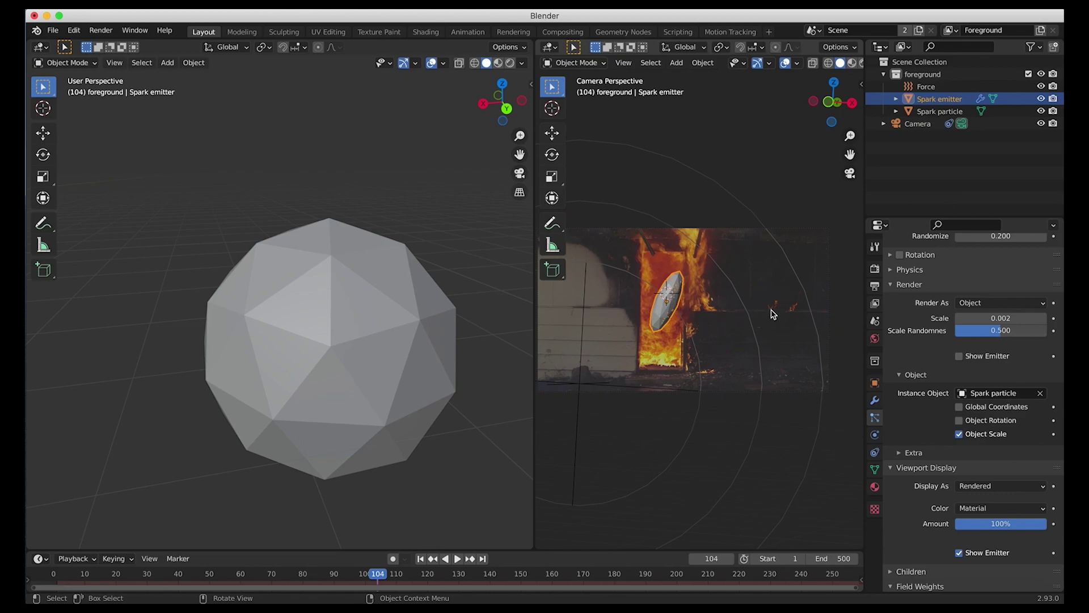
{"action": "key", "text": "space"}
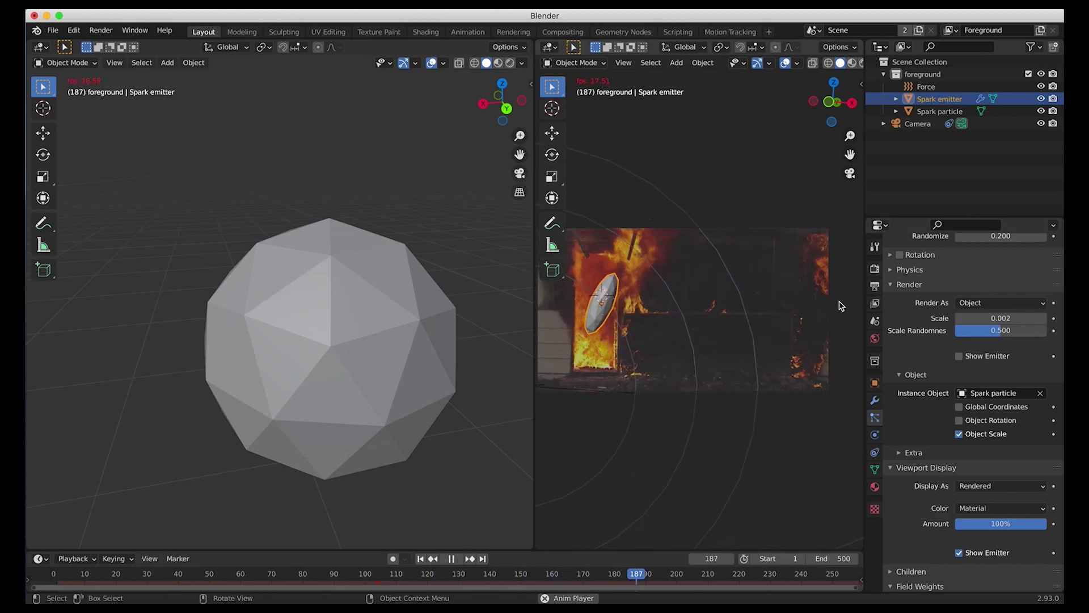
{"action": "key", "text": "space"}
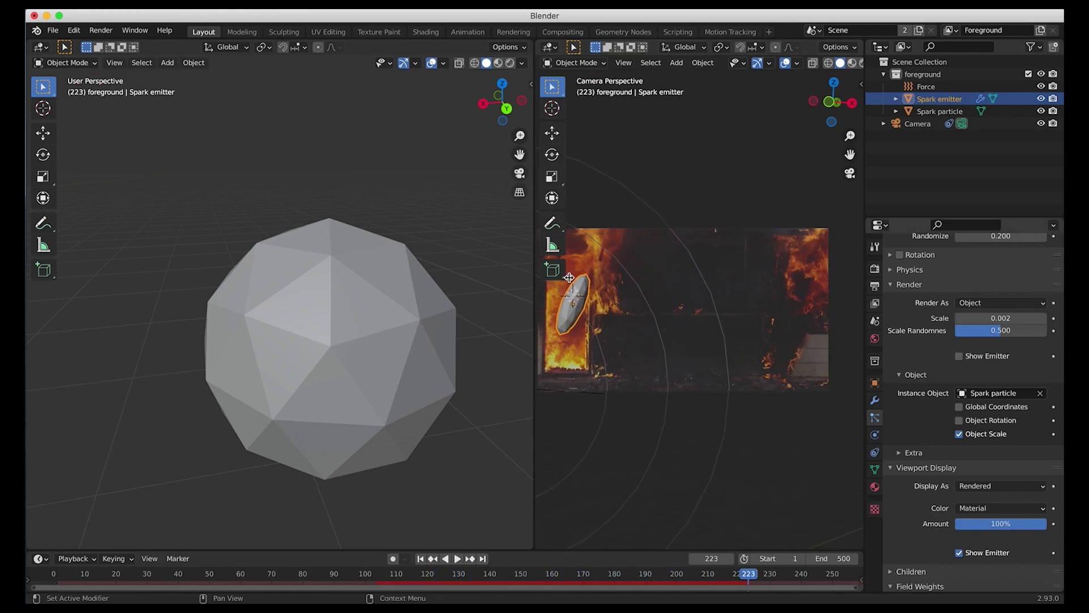
{"action": "key", "text": "shift+d"}
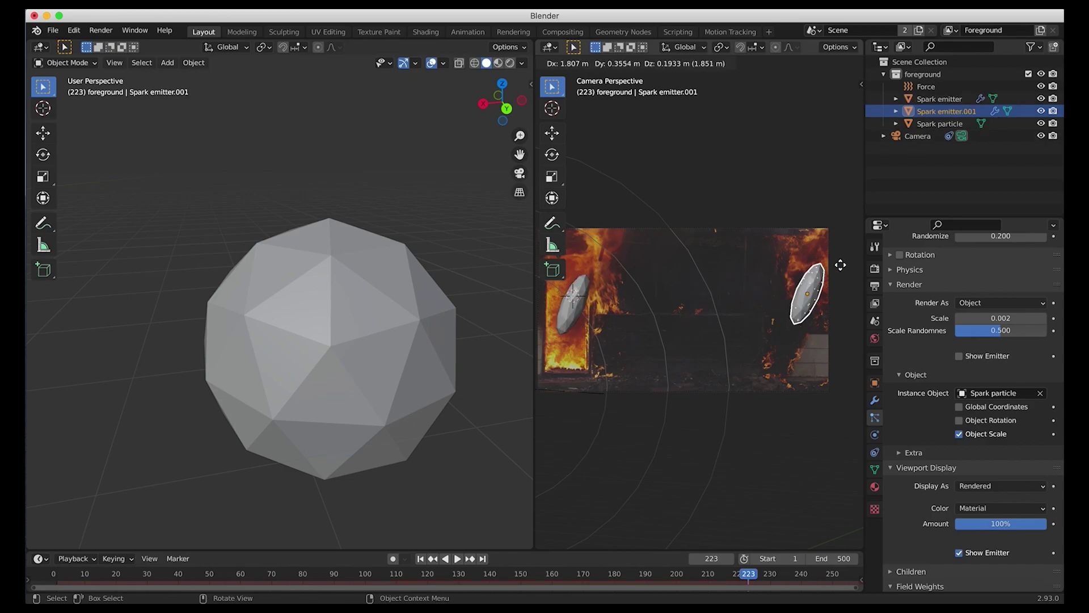
{"action": "left_click", "coordinate": [839, 260]}
At frame 387, rotate the duplicated emitter to lie nearly horizontal and position it over the flames above the wooden siding.
{"action": "key", "text": "space"}
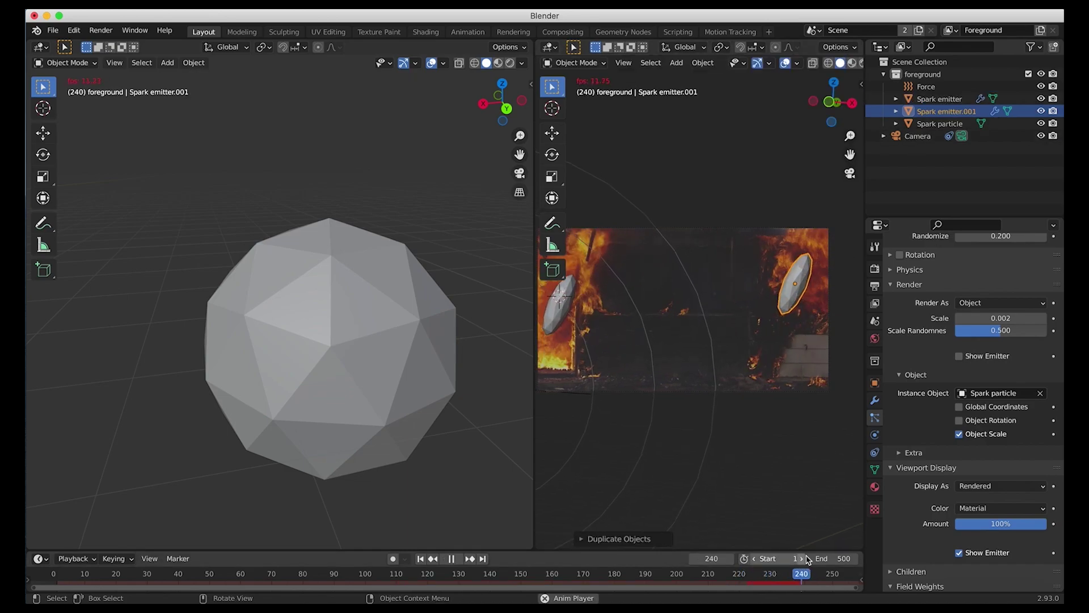
{"action": "scroll", "coordinate": [786, 580], "scroll_direction": "down", "scroll_amount": 3}
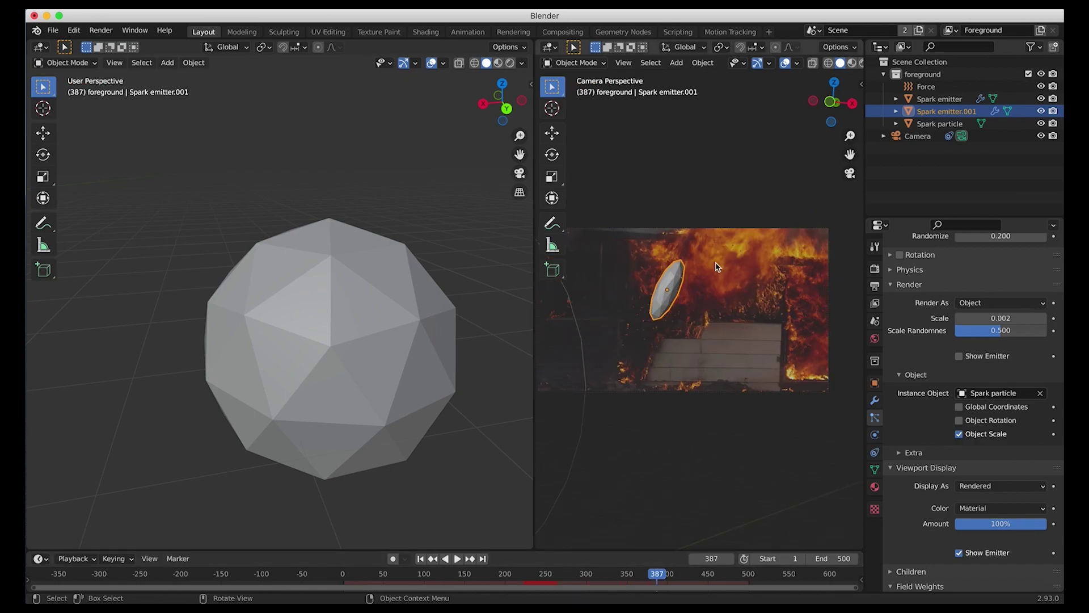
{"action": "key", "text": "r"}
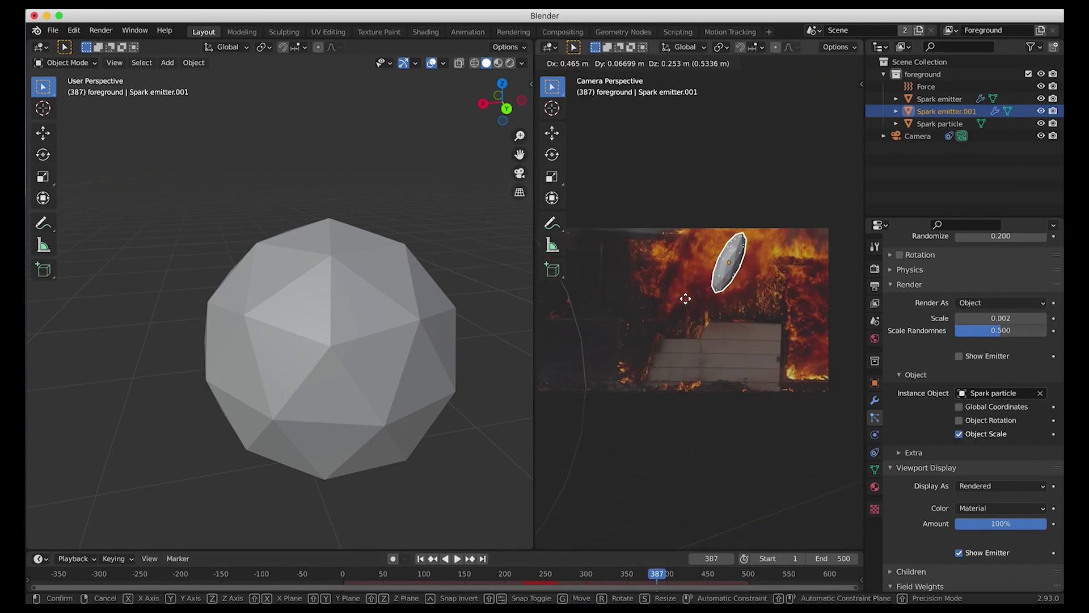
{"action": "left_click", "coordinate": [686, 299]}
{"action": "key", "text": "g"}
{"action": "left_click", "coordinate": [753, 285]}
At frame 406, scale the duplicated emitter up slightly and move it to fit the fire above the siding.
{"action": "key", "text": "space"}
{"action": "key", "text": "space"}
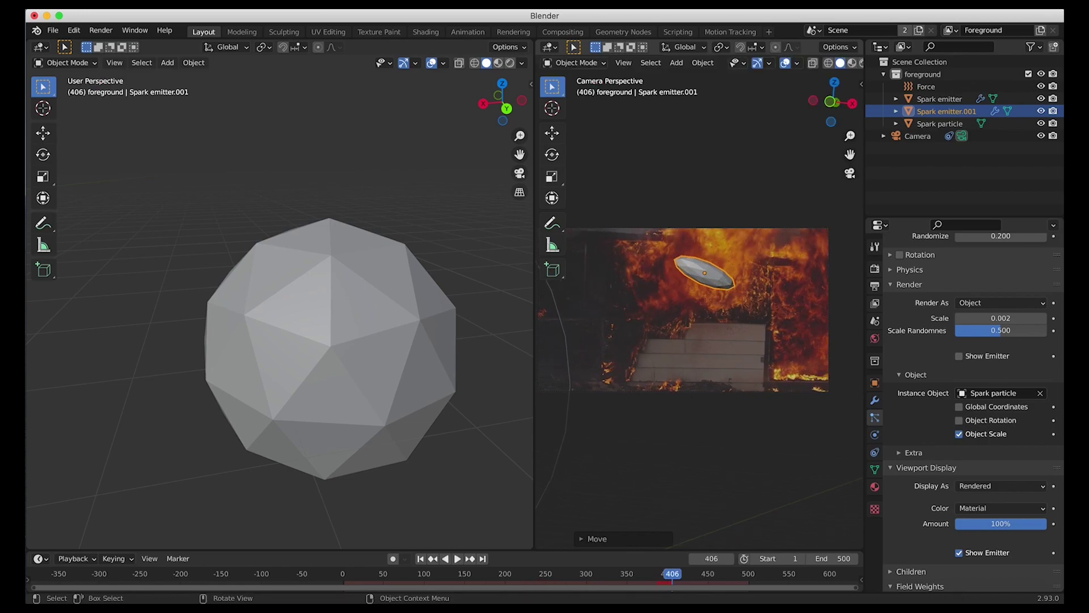
{"action": "key", "text": "s"}
{"action": "left_click", "coordinate": [750, 281]}
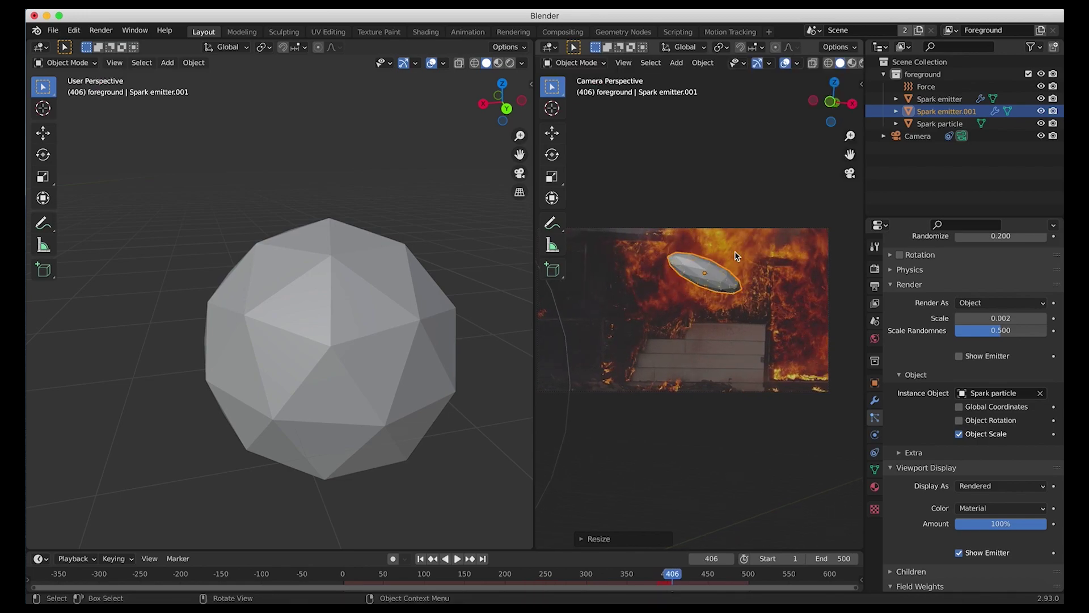
{"action": "key", "text": "g"}
{"action": "left_click", "coordinate": [725, 281]}
Adjust the duplicated emitter's position over the fire at frame 436 and check it in playback.
{"action": "key", "text": "space"}
{"action": "key", "text": "g"}
{"action": "left_click", "coordinate": [697, 294]}
{"action": "key", "text": "space"}
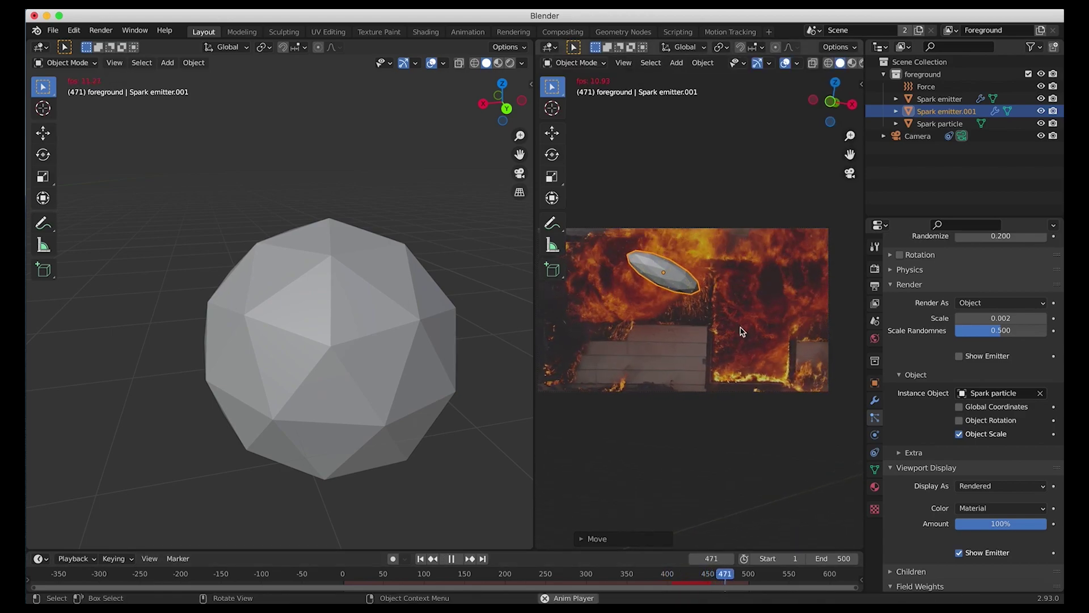
{"action": "key", "text": "ctrl+z"}
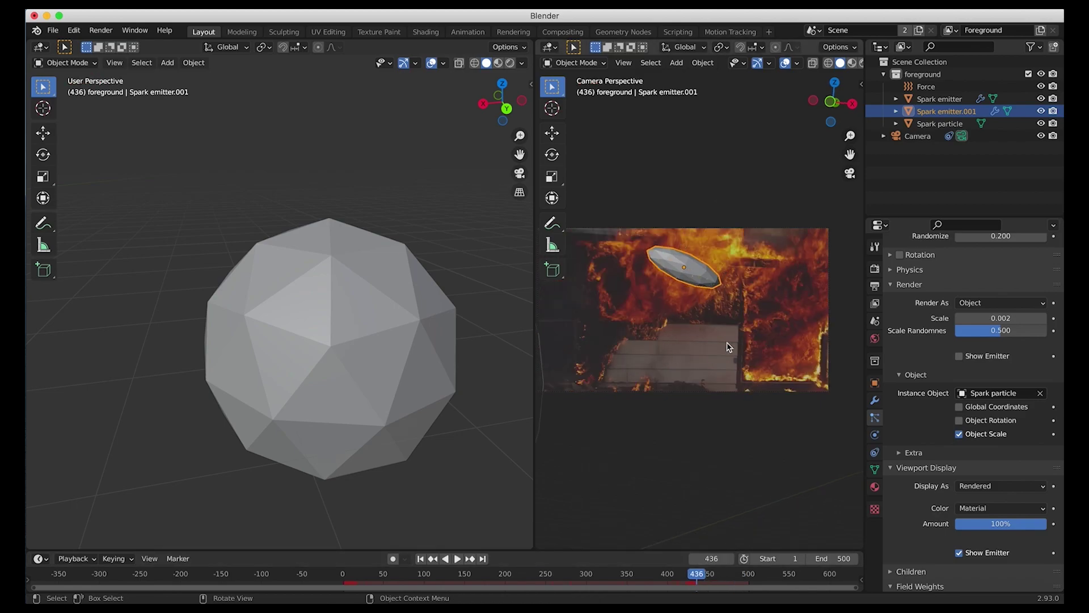
At frame 476, duplicate the second emitter, place the copy over the burning doorway's base, and rotate it to slant the opposite way.
{"action": "key", "text": "space"}
{"action": "key", "text": "space"}
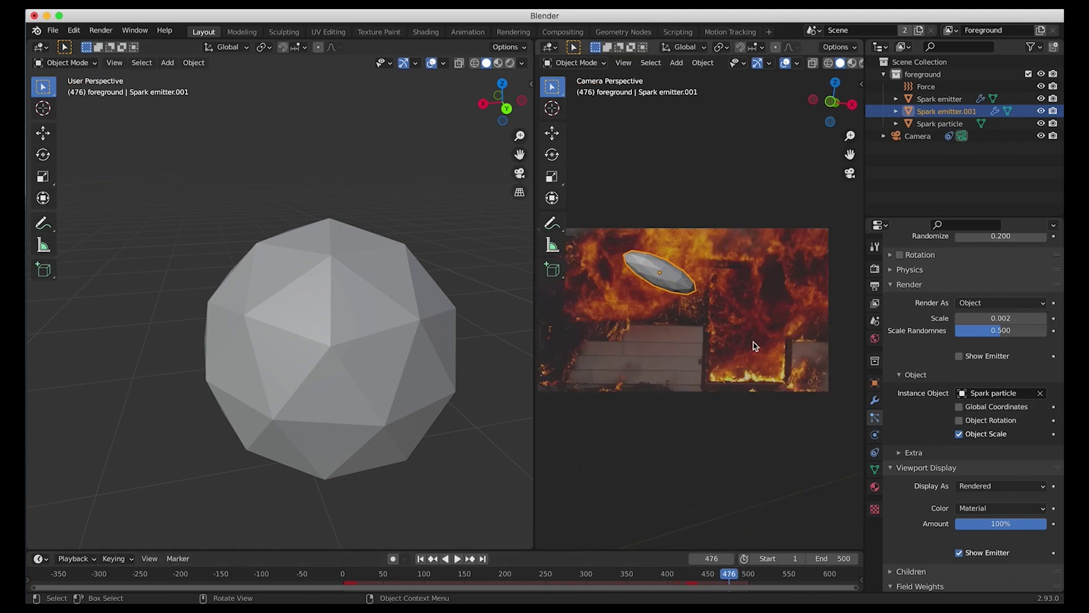
{"action": "key", "text": "shift+d"}
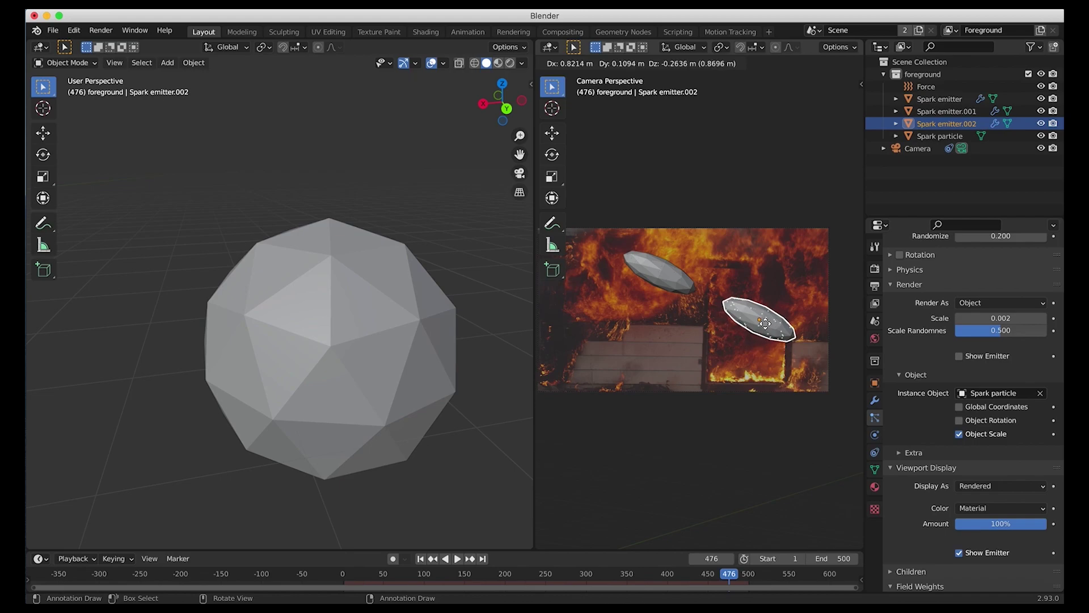
{"action": "left_click", "coordinate": [747, 367]}
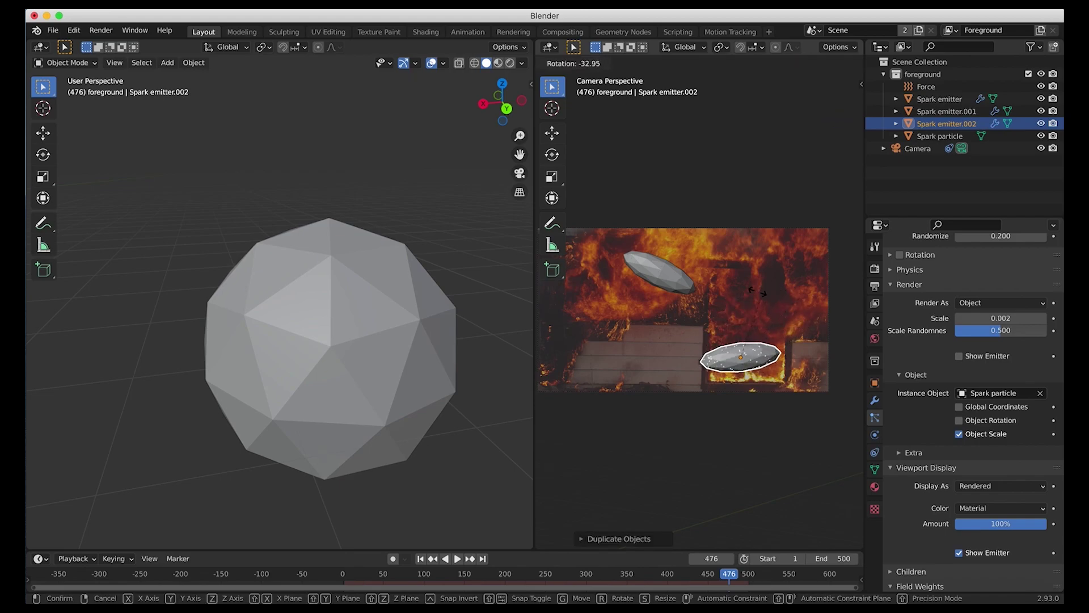
{"action": "left_click", "coordinate": [817, 293]}
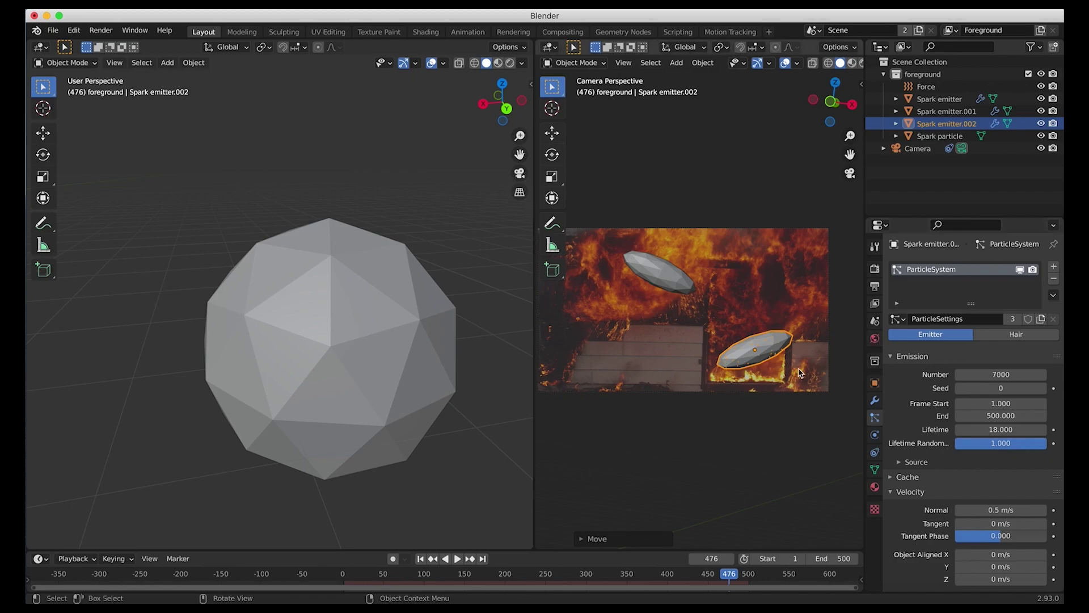
Play the animation from the beginning, inspect the sparks in Rendered shading, and return the camera viewport to Solid shading.
{"action": "key", "text": "space"}
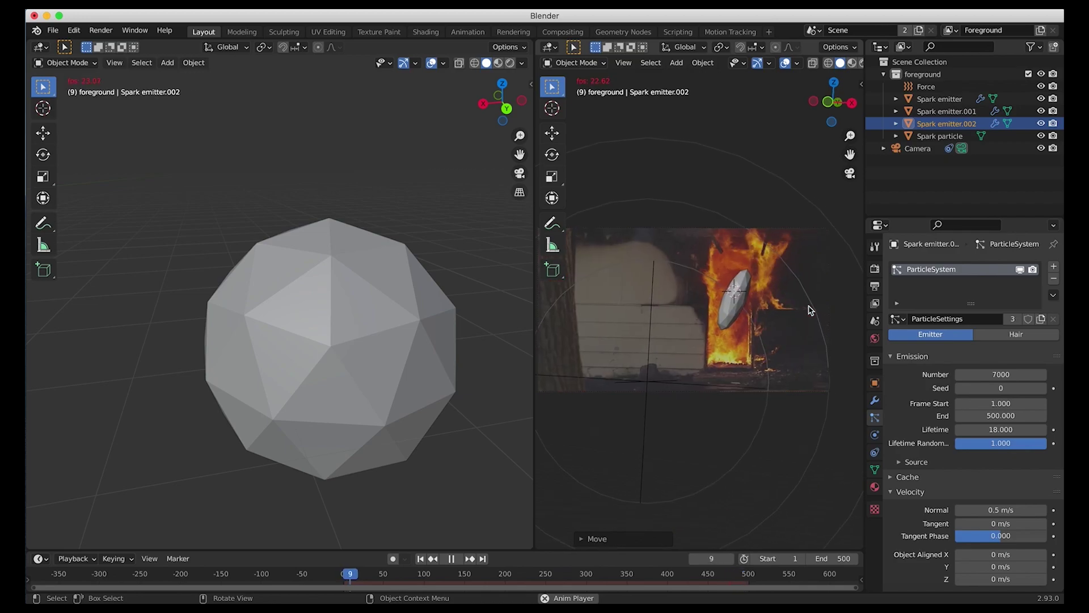
{"action": "key", "text": "space"}
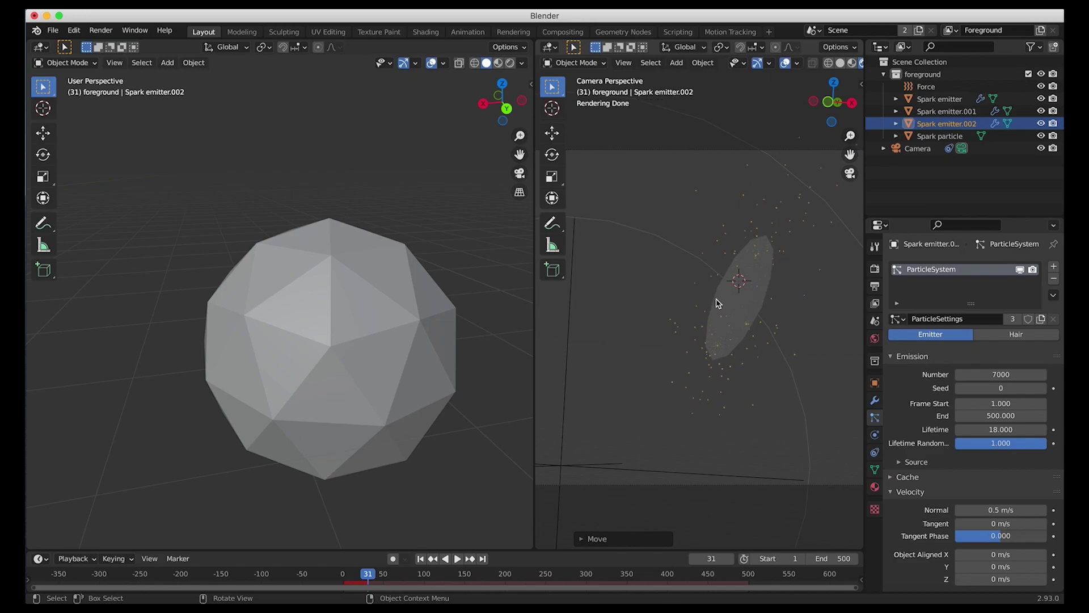
{"action": "key", "text": "z"}
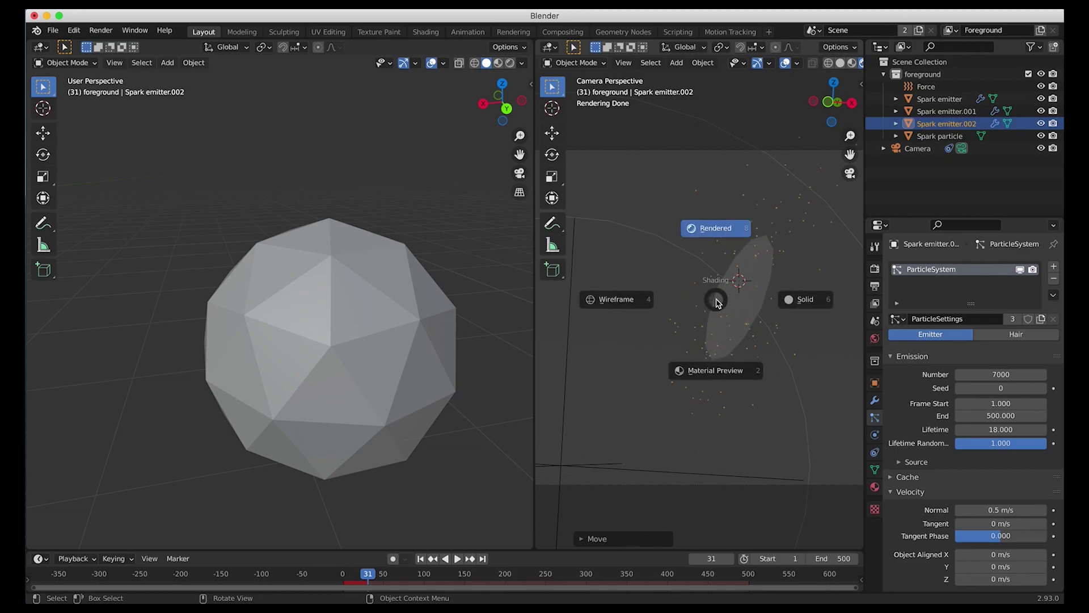
{"action": "left_click", "coordinate": [797, 299]}
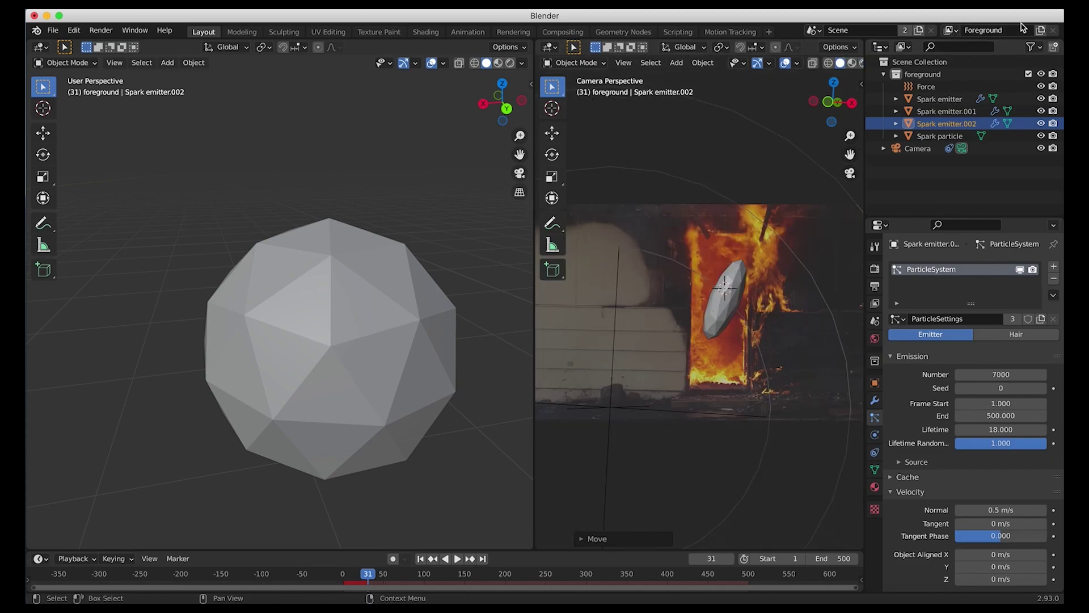
Add a new view layer and name it Heat distortion.
{"action": "left_click", "coordinate": [1042, 31]}
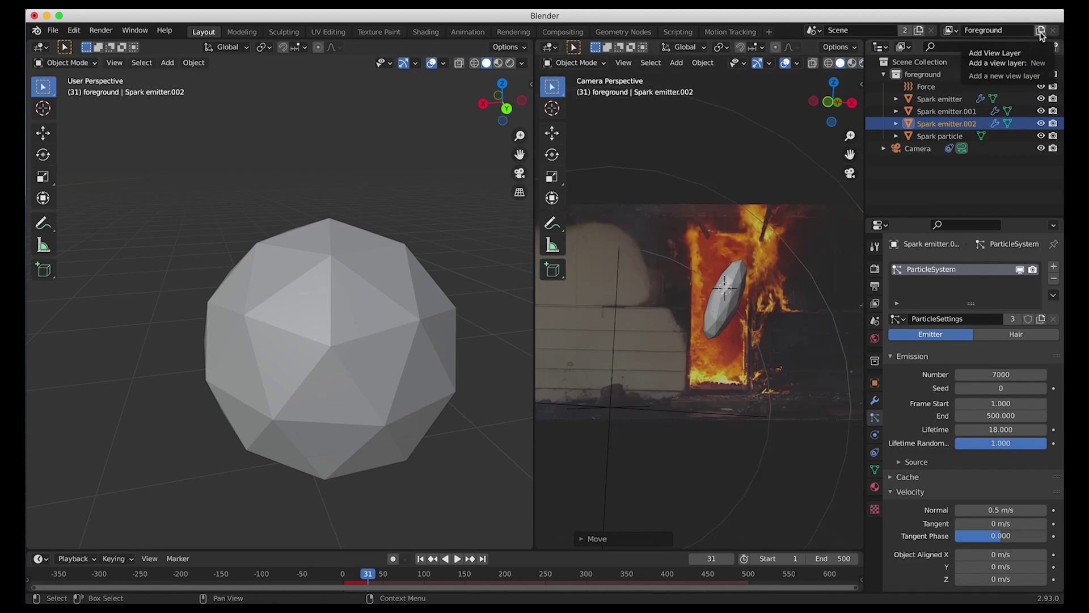
{"action": "left_click", "coordinate": [991, 49]}
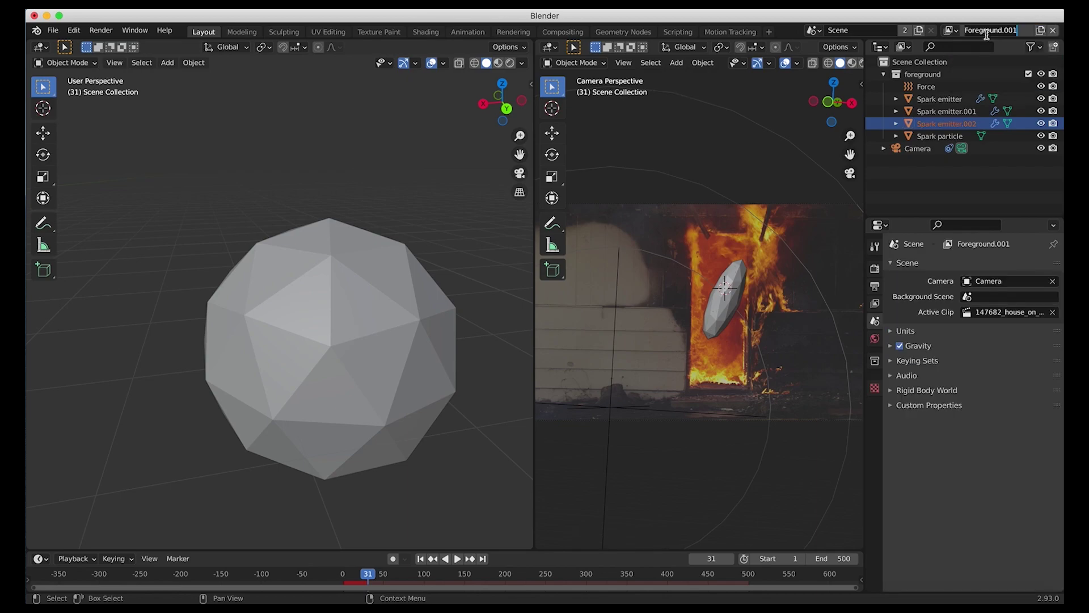
{"action": "type", "text": "Heat distortion"}
{"action": "key", "text": "Return"}
Switch to the Foreground view layer and rename it Sparks.
{"action": "left_click", "coordinate": [950, 30]}
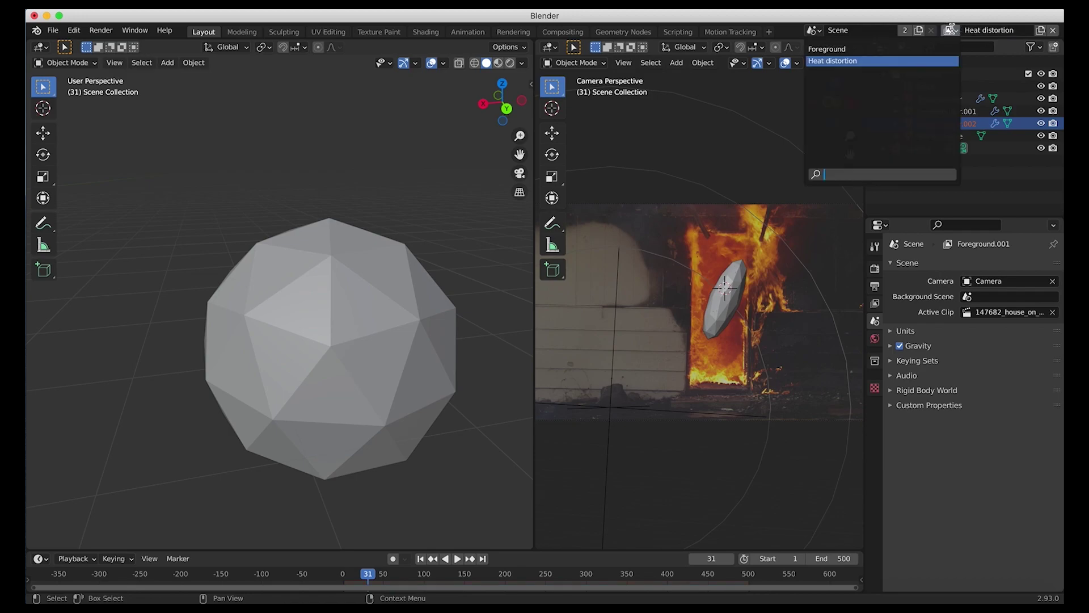
{"action": "left_click", "coordinate": [838, 49]}
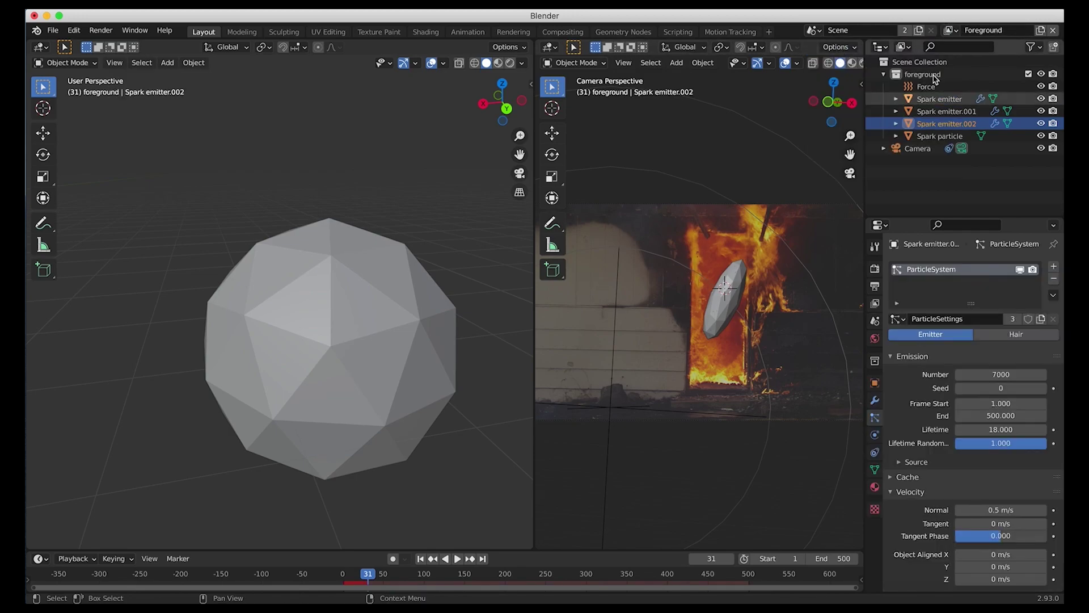
{"action": "double_click", "coordinate": [982, 30]}
{"action": "type", "text": "Spar"}
{"action": "key", "text": "Return"}
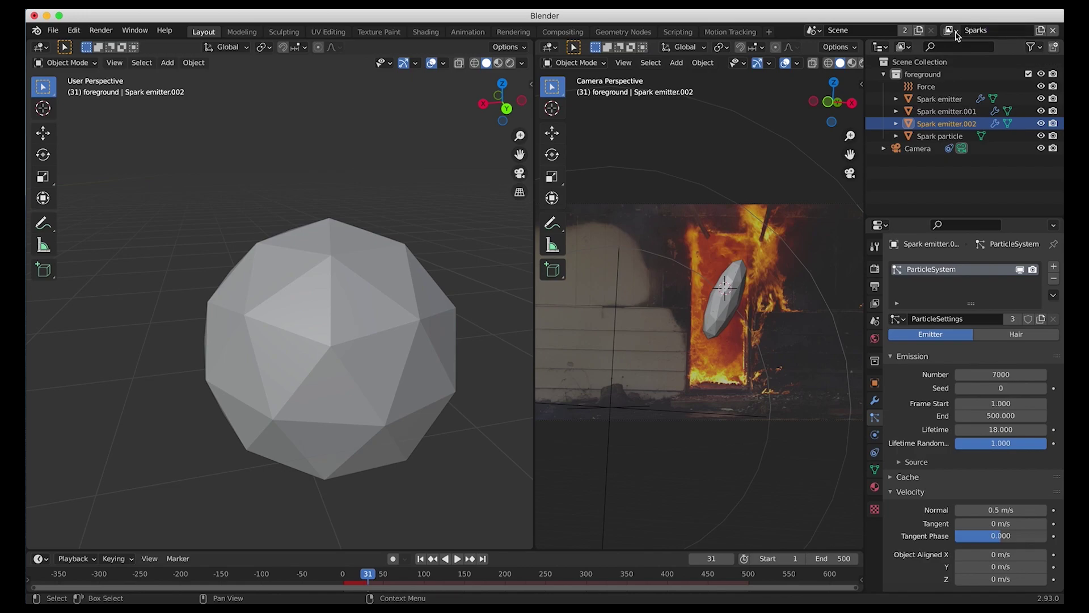
Switch to the Heat distortion view layer and rename the foreground collection Sparks.
{"action": "left_click", "coordinate": [950, 30]}
{"action": "left_click", "coordinate": [824, 61]}
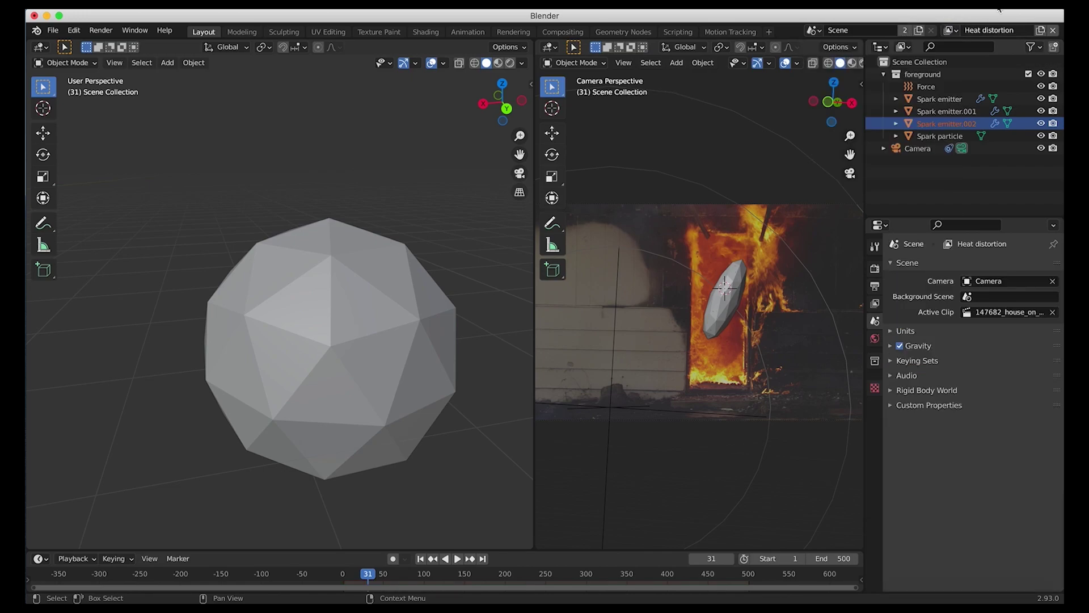
{"action": "double_click", "coordinate": [916, 76]}
{"action": "type", "text": "Sparks"}
{"action": "key", "text": "Return"}
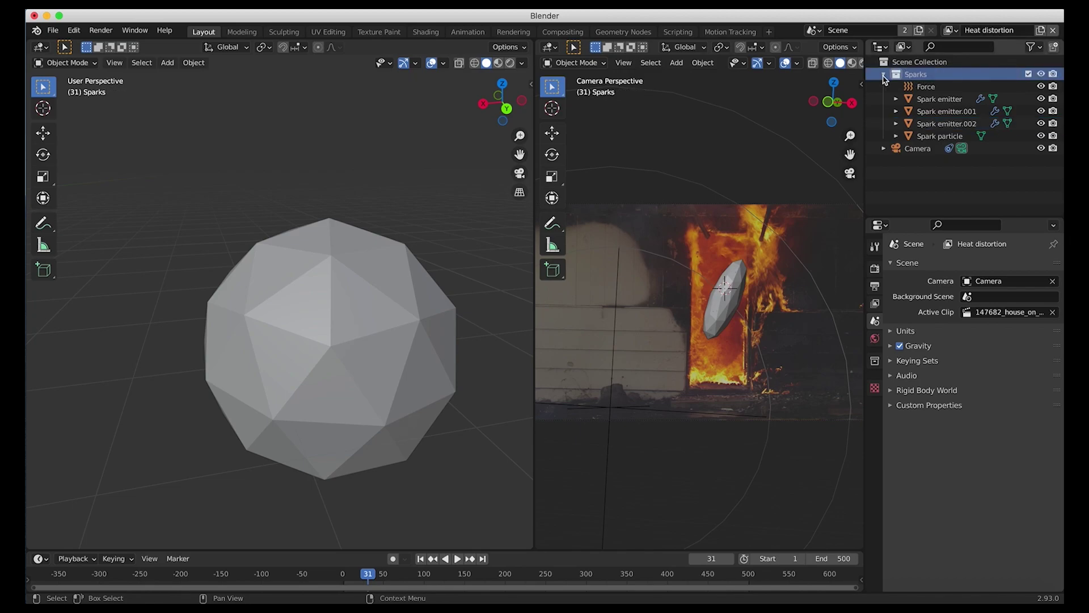
Duplicate the original Spark emitter almost in place over the burning doorway and scale the copy up.
{"action": "left_click", "coordinate": [931, 100]}
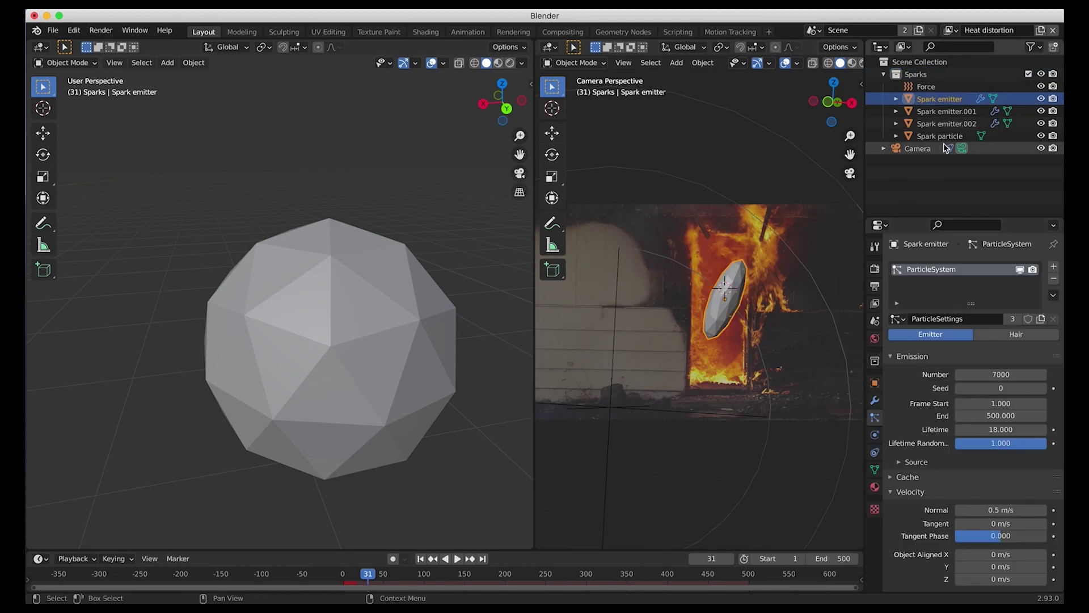
{"action": "key", "text": "shift+d"}
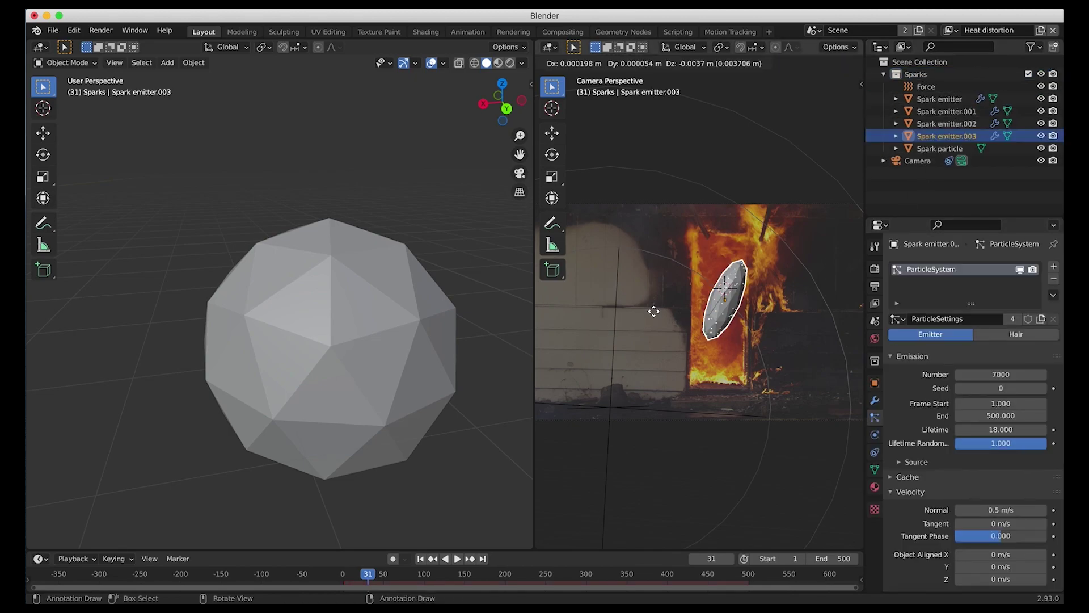
{"action": "left_click", "coordinate": [646, 312]}
{"action": "key", "text": "s"}
{"action": "left_click", "coordinate": [789, 316]}
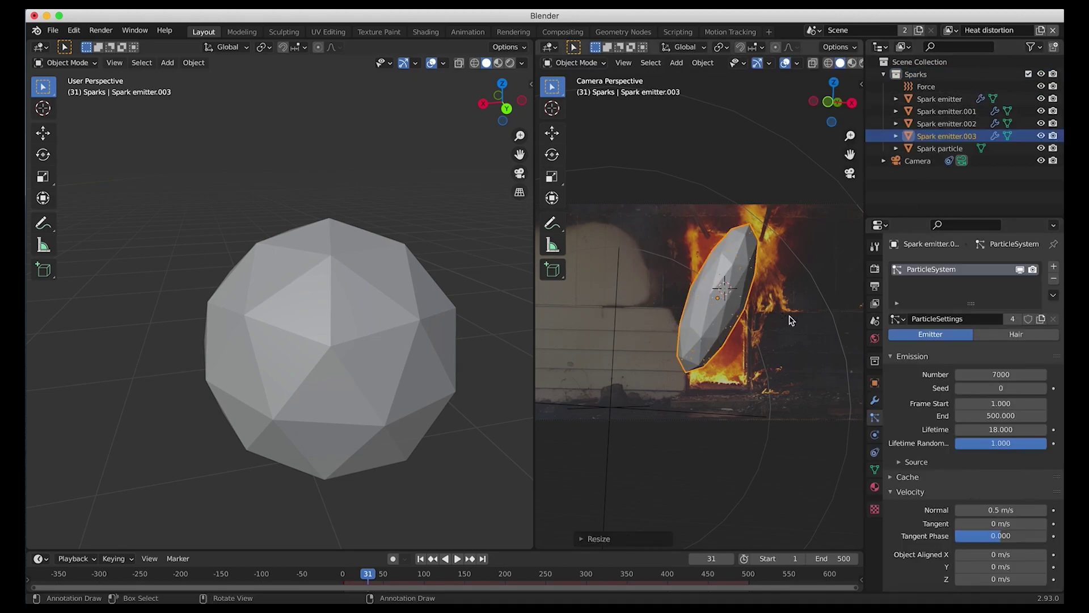
Give the duplicated emitter its own particle settings named Distortion and rename the object Heat distortion.
{"action": "left_click", "coordinate": [1042, 320]}
{"action": "left_click", "coordinate": [936, 319]}
{"action": "type", "text": "Dir"}
{"action": "key", "text": "Return"}
{"action": "double_click", "coordinate": [941, 136]}
{"action": "type", "text": "H"}
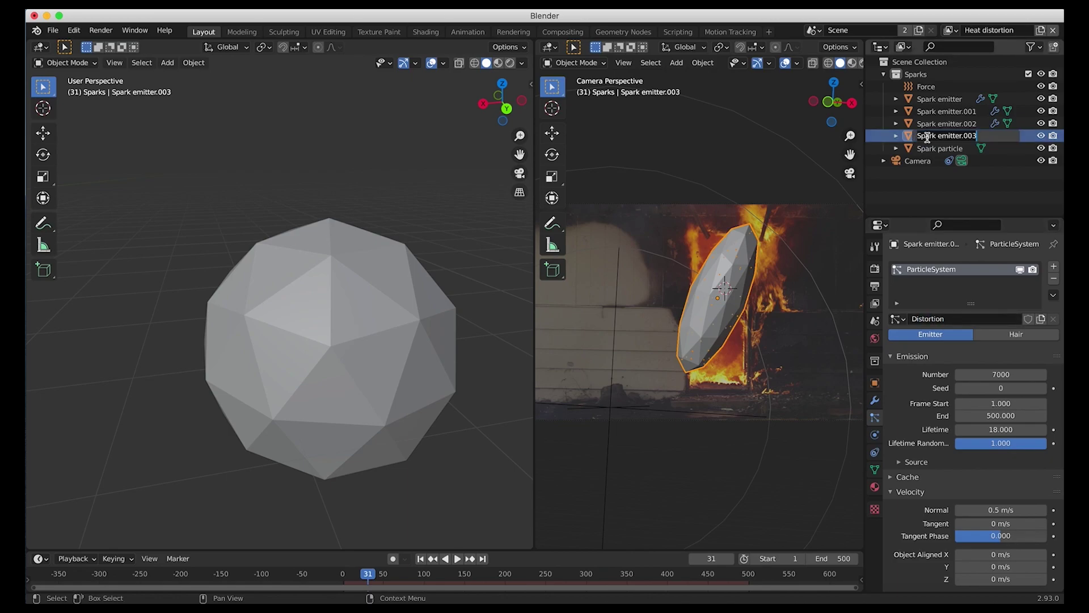
{"action": "type", "text": "eat distortion"}
{"action": "key", "text": "Return"}
Move the Heat distortion emitter into a new collection named "heat distortion".
{"action": "key", "text": "m"}
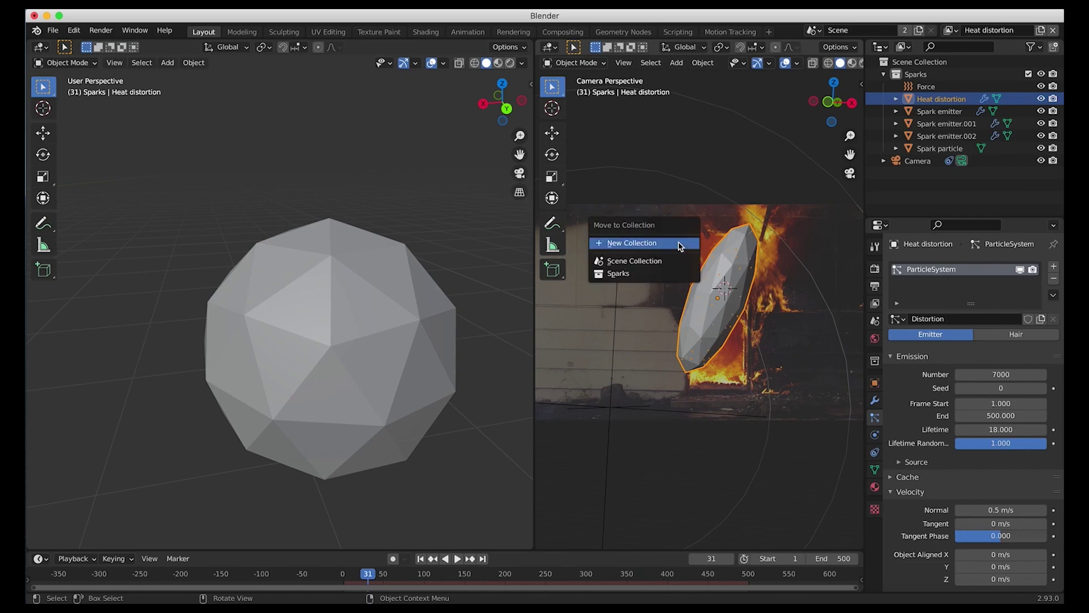
{"action": "left_click", "coordinate": [680, 244]}
{"action": "type", "text": "heat"}
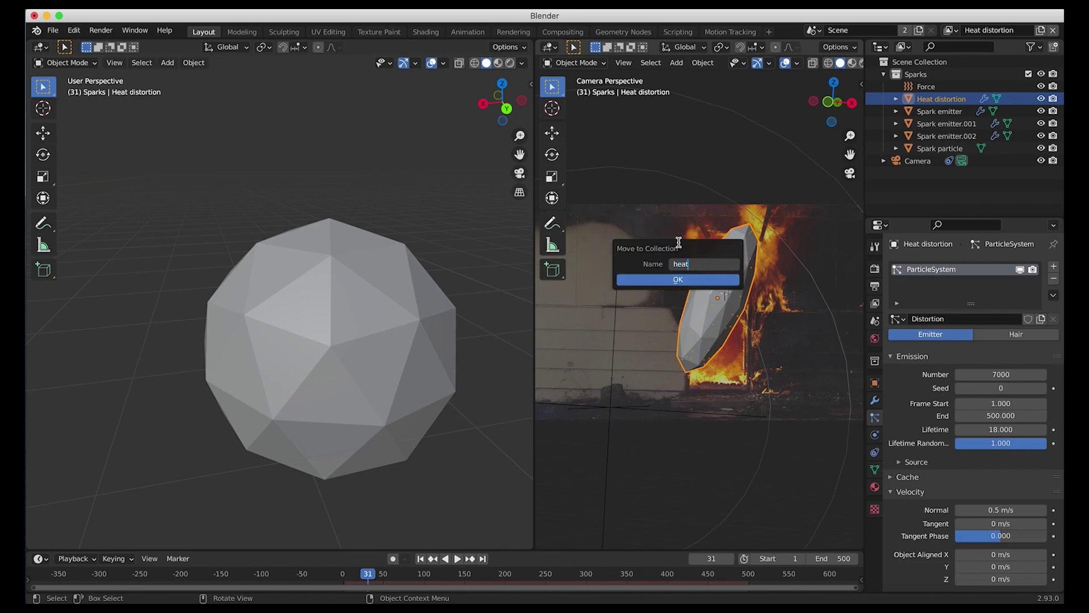
{"action": "type", "text": " distortion"}
{"action": "left_click", "coordinate": [675, 278]}
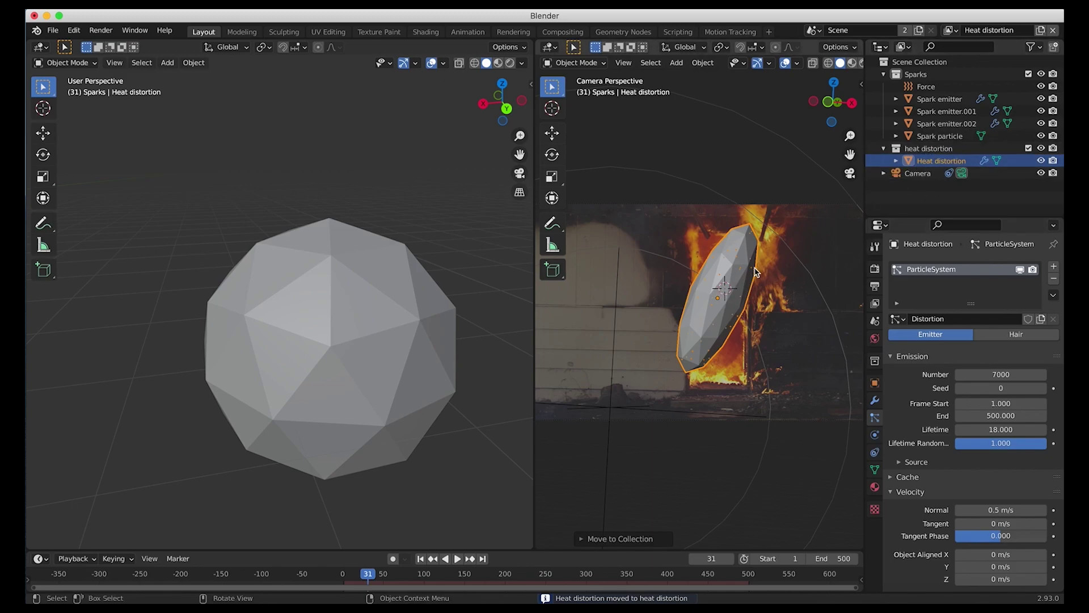
Scale the Heat distortion emitter down to about 0.65 and move it slightly lower within the burning doorway.
{"action": "key", "text": "s"}
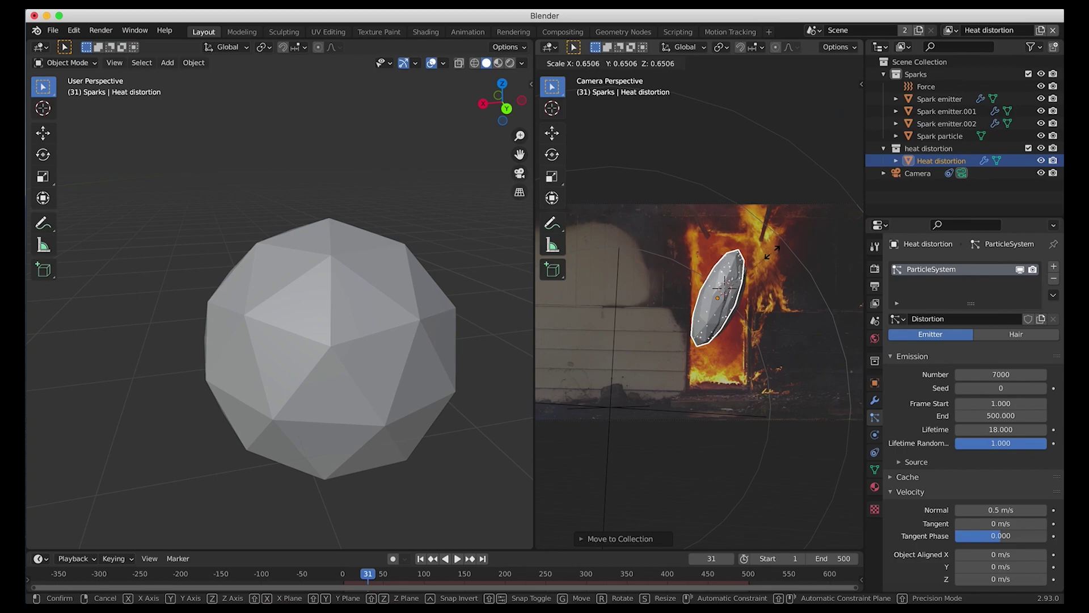
{"action": "left_click", "coordinate": [775, 256]}
{"action": "key", "text": "g"}
{"action": "left_click", "coordinate": [735, 344]}
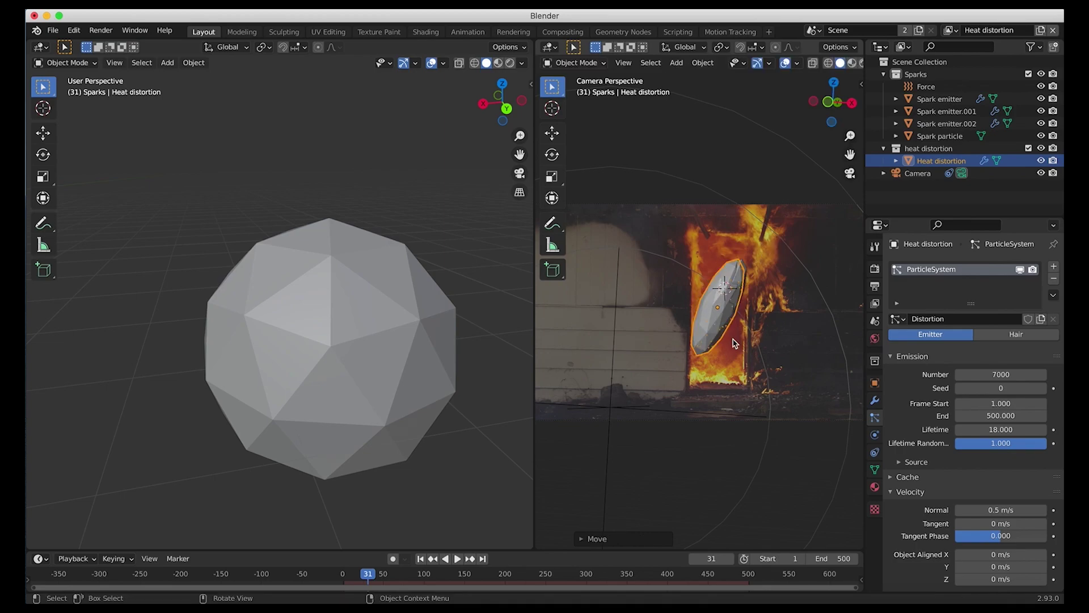
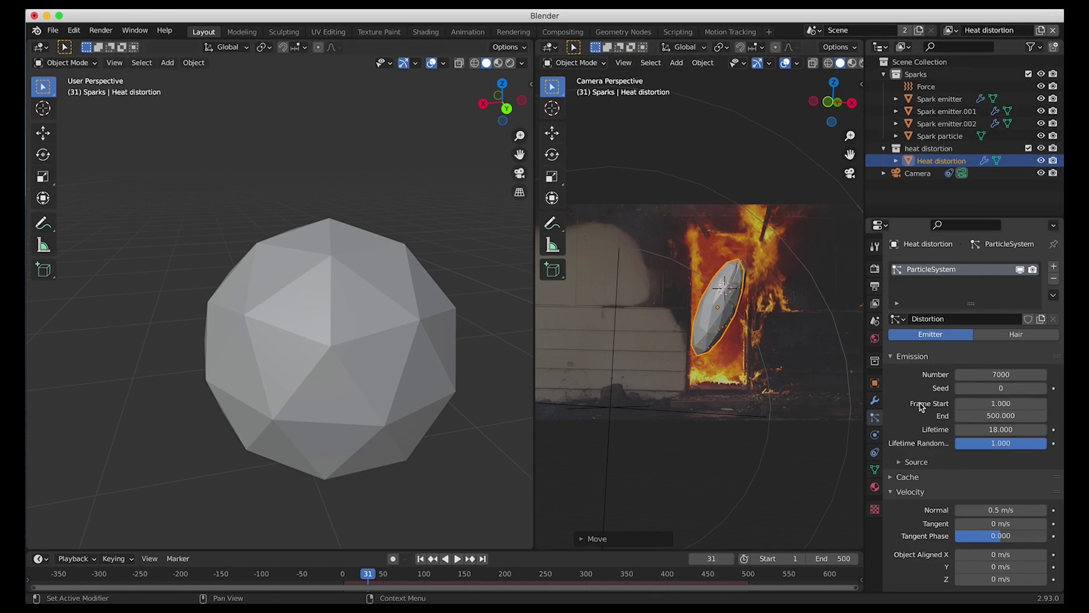
Add an ico sphere as a separate particle object and move it out of camera view, beside the spark particle sphere.
{"action": "scroll", "coordinate": [937, 421], "scroll_direction": "down", "scroll_amount": 5}
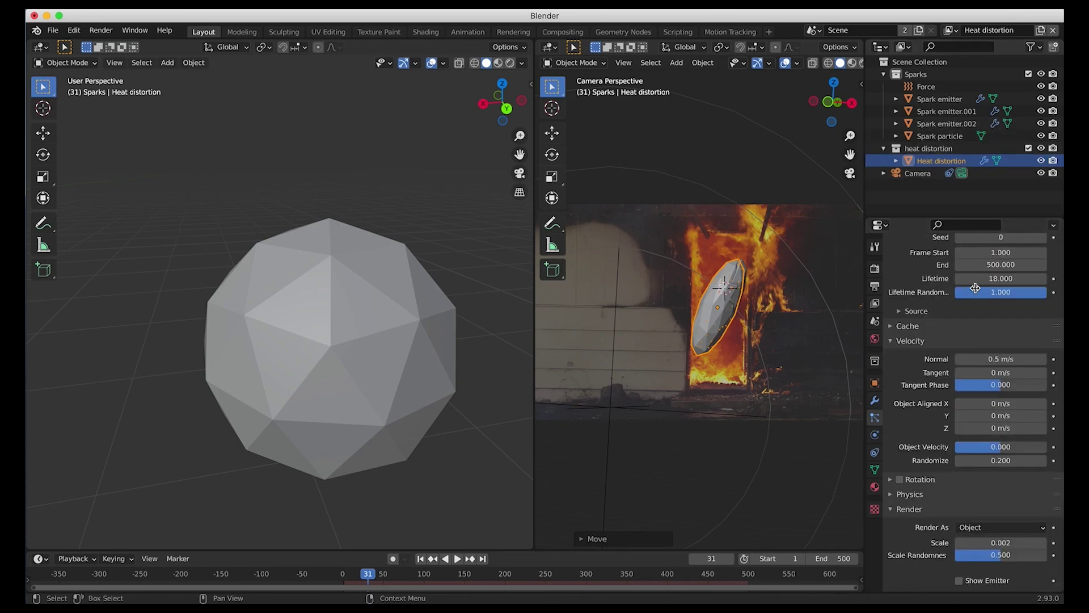
{"action": "scroll", "coordinate": [965, 369], "scroll_direction": "down", "scroll_amount": 4}
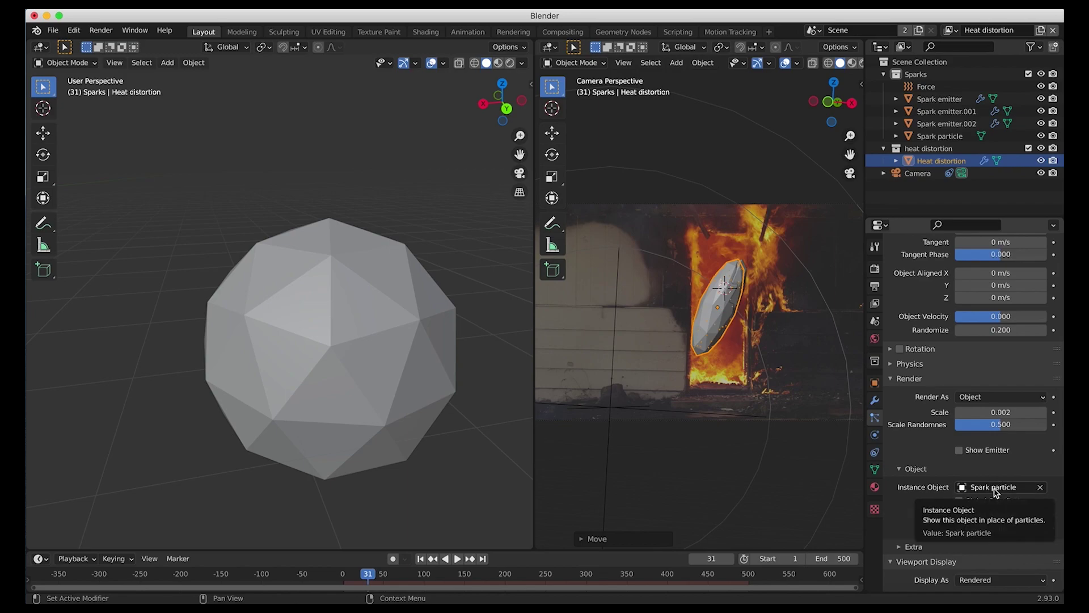
{"action": "key", "text": "shift+a"}
{"action": "mouse_move", "coordinate": [184, 203]}
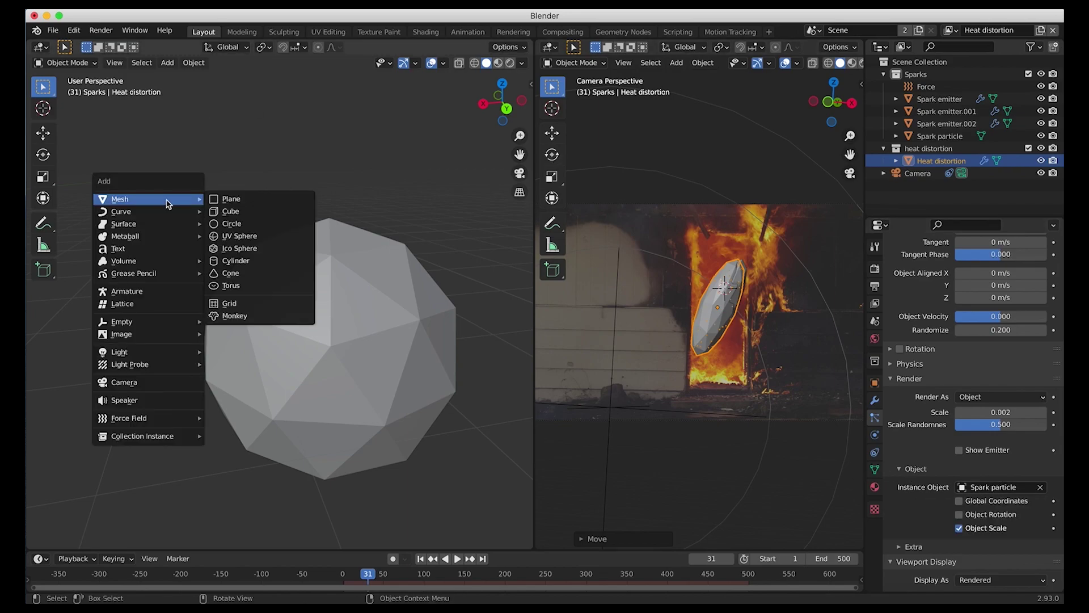
{"action": "left_click", "coordinate": [266, 248]}
{"action": "scroll", "coordinate": [382, 287], "scroll_direction": "down", "scroll_amount": 12}
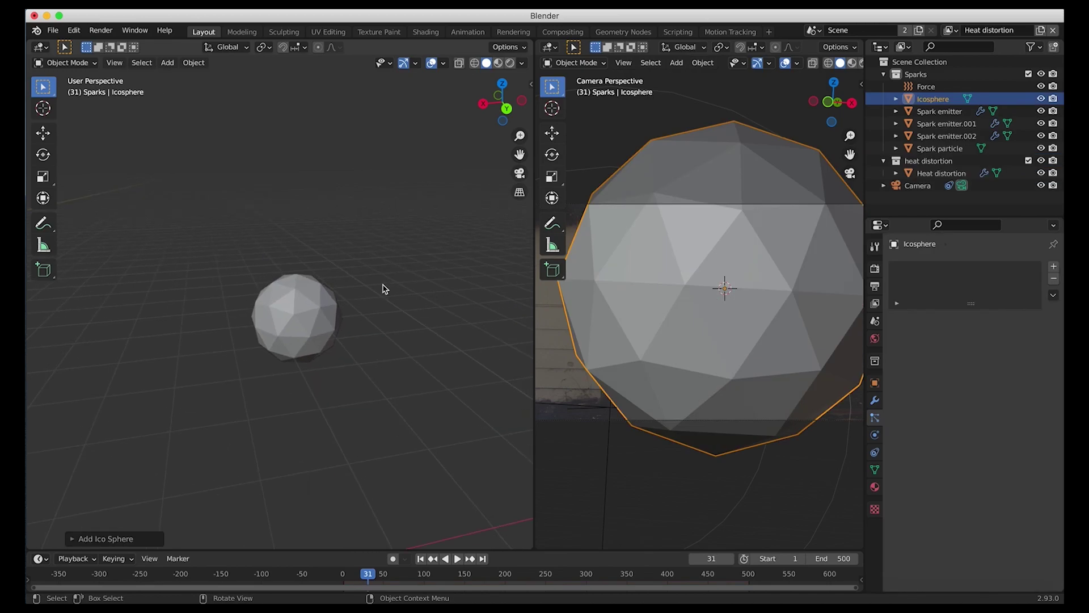
{"action": "scroll", "coordinate": [385, 290], "scroll_direction": "right", "scroll_amount": 5}
{"action": "key", "text": "g"}
{"action": "left_click", "coordinate": [83, 413]}
{"action": "scroll", "coordinate": [310, 307], "scroll_direction": "right", "scroll_amount": 10}
{"action": "scroll", "coordinate": [234, 339], "scroll_direction": "up", "scroll_amount": 5}
{"action": "key", "text": "g"}
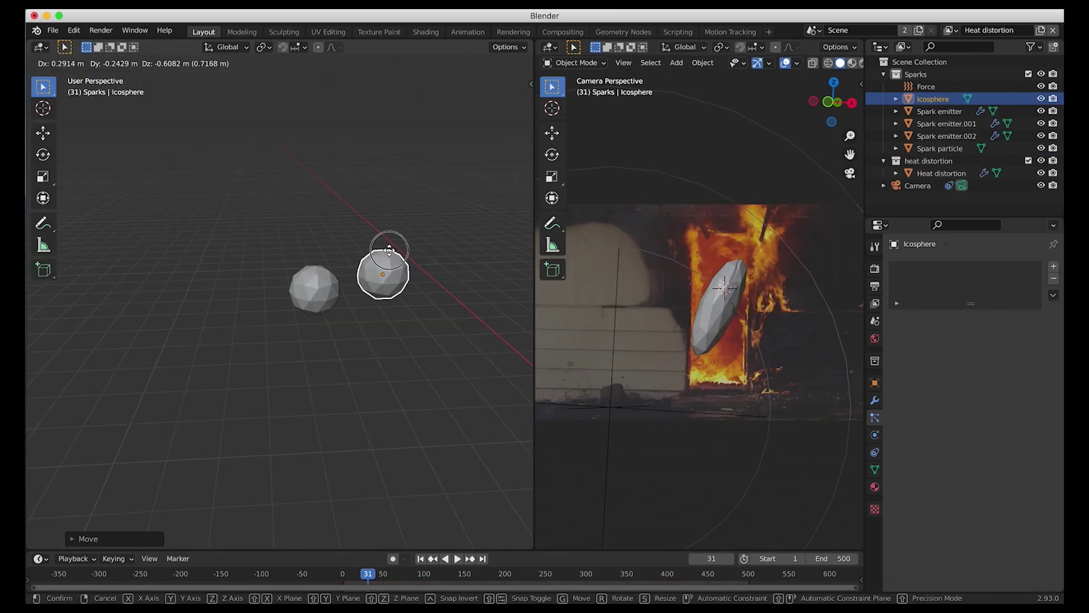
{"action": "left_click", "coordinate": [388, 258]}
Rename the new ico sphere Distortion particle and move it into the heat distortion collection.
{"action": "left_click", "coordinate": [933, 101]}
{"action": "double_click", "coordinate": [933, 101]}
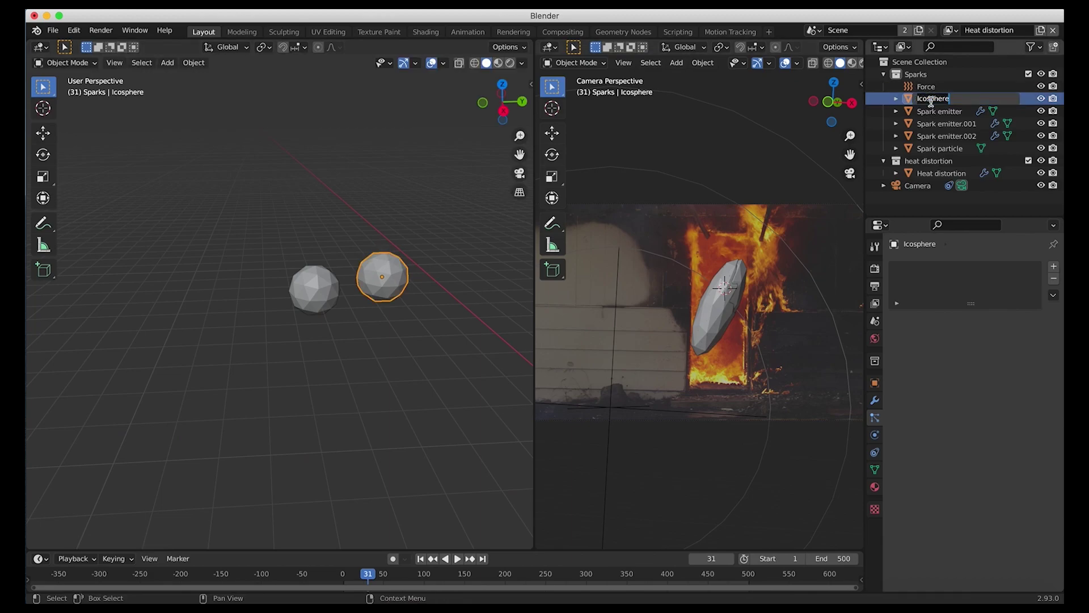
{"action": "type", "text": "Dir"}
{"action": "type", "text": "tortion particle"}
{"action": "key", "text": "Return"}
{"action": "left_click_drag", "start_coordinate": [930, 89], "coordinate": [923, 165]}
Inspect the distortion particle beside the spark particle in Rendered shading, and return the viewport to Solid shading.
{"action": "key", "text": "z"}
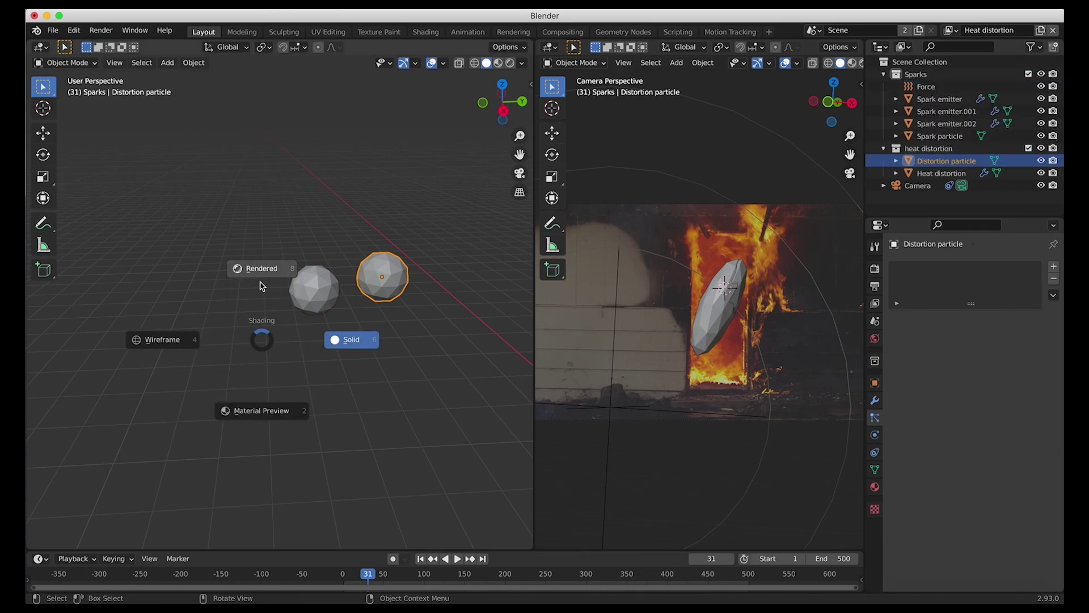
{"action": "left_click", "coordinate": [257, 281]}
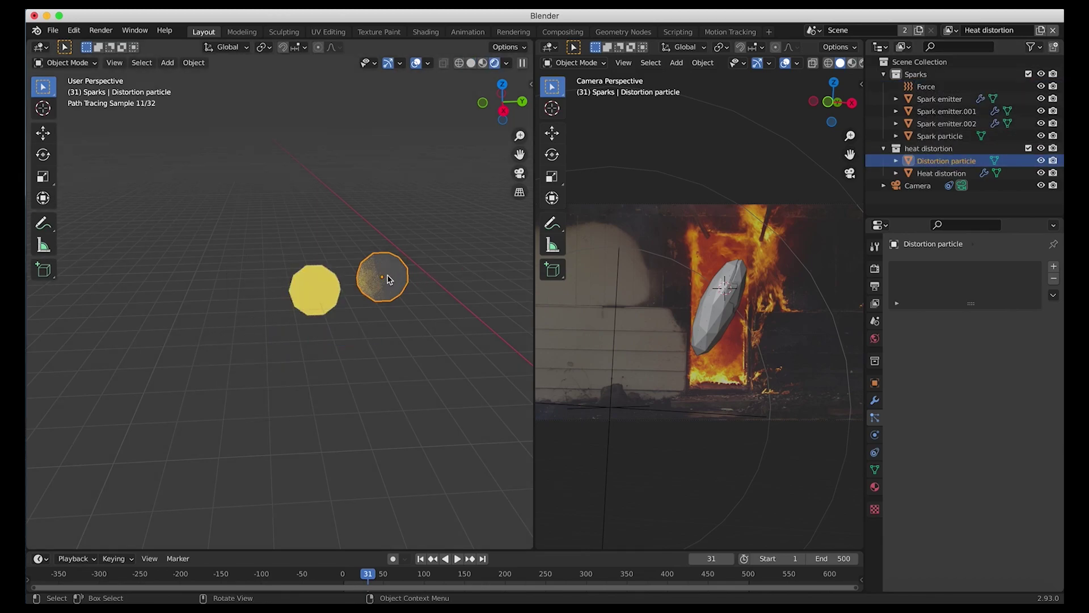
{"action": "left_click", "coordinate": [428, 266]}
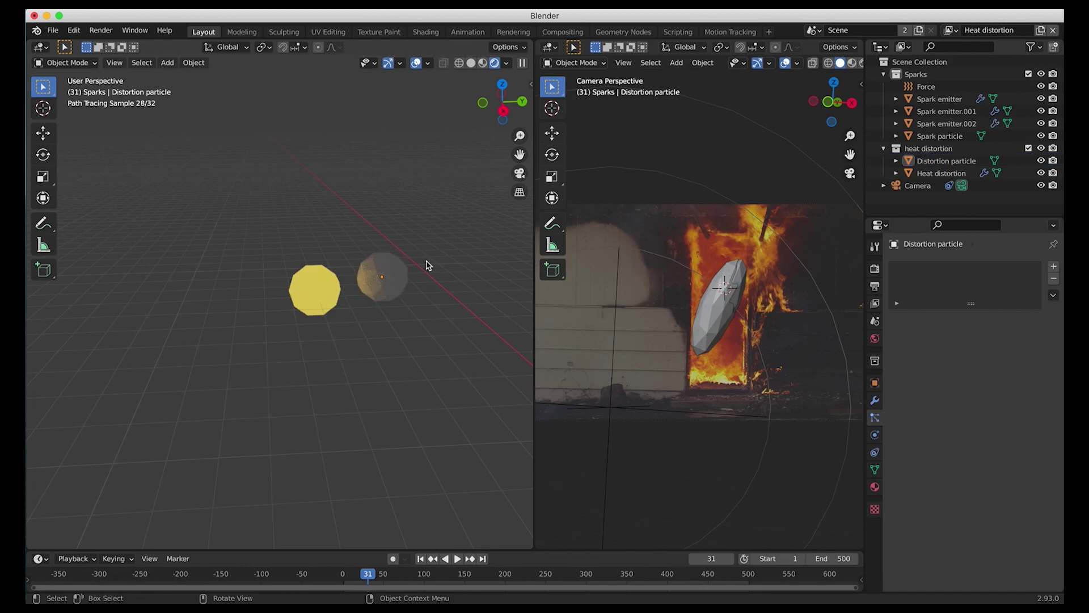
{"action": "left_click", "coordinate": [388, 278]}
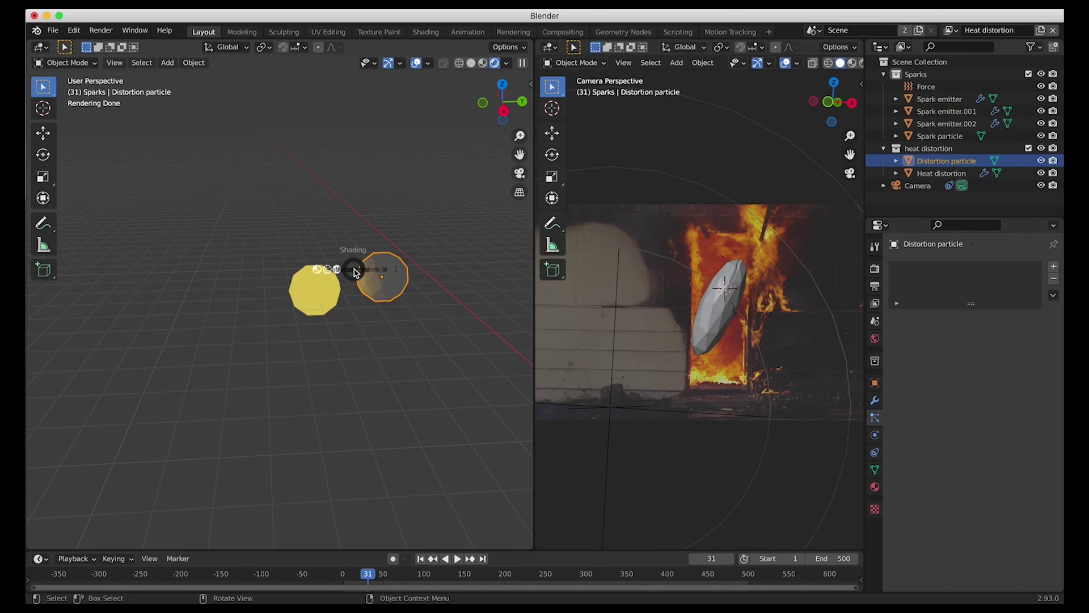
{"action": "key", "text": "z"}
Set the Heat distortion emitter's instance object to Distortion particle and its particle render scale to 0.1.
{"action": "left_click", "coordinate": [708, 319]}
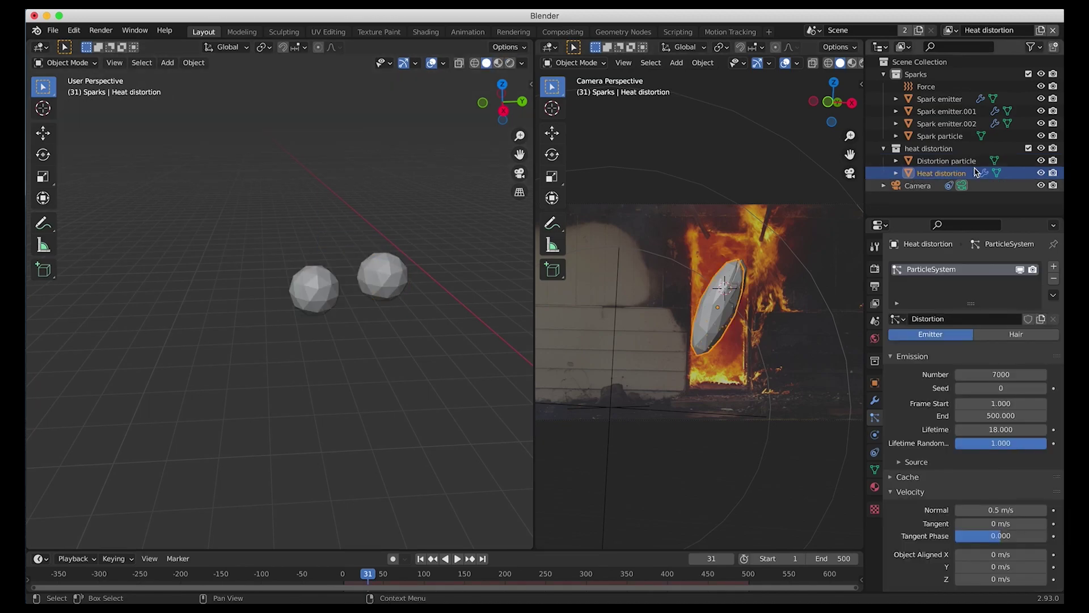
{"action": "scroll", "coordinate": [911, 508], "scroll_direction": "down", "scroll_amount": 10}
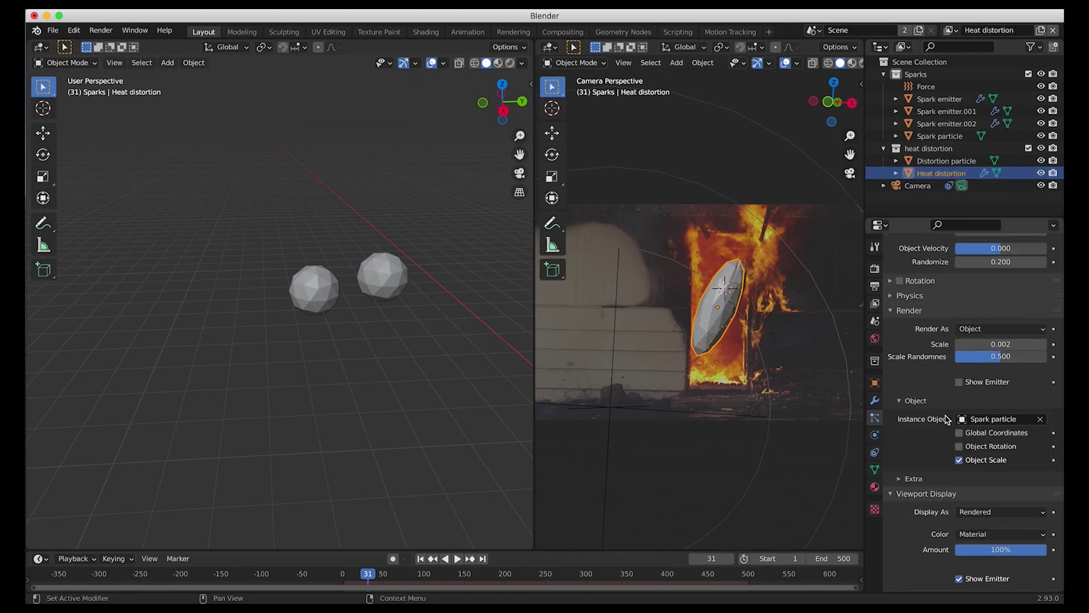
{"action": "left_click", "coordinate": [985, 420]}
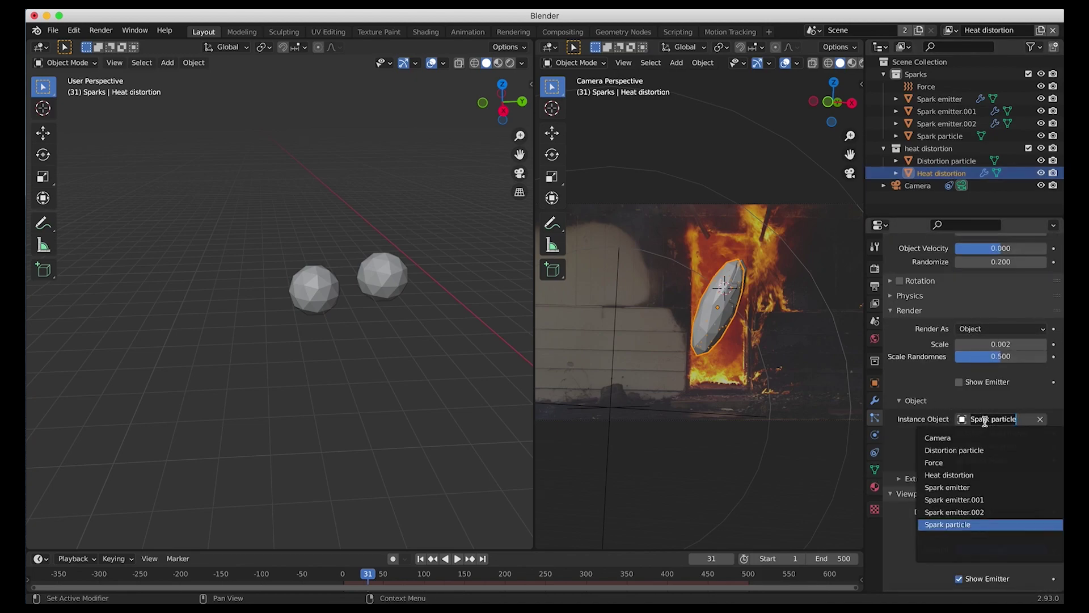
{"action": "left_click", "coordinate": [967, 450]}
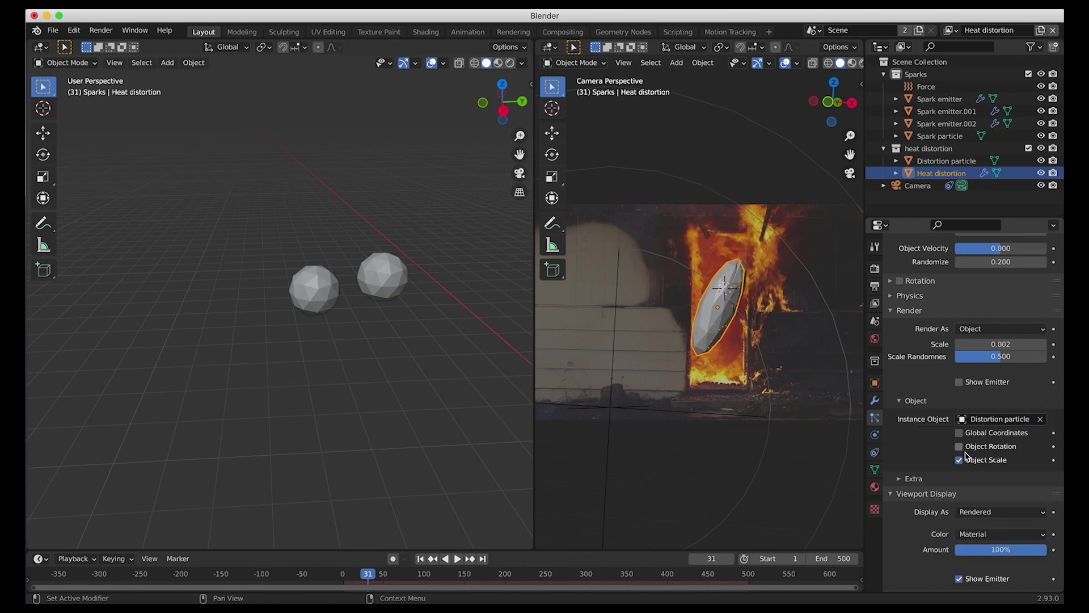
{"action": "left_click", "coordinate": [994, 343]}
{"action": "type", "text": "0.0015"}
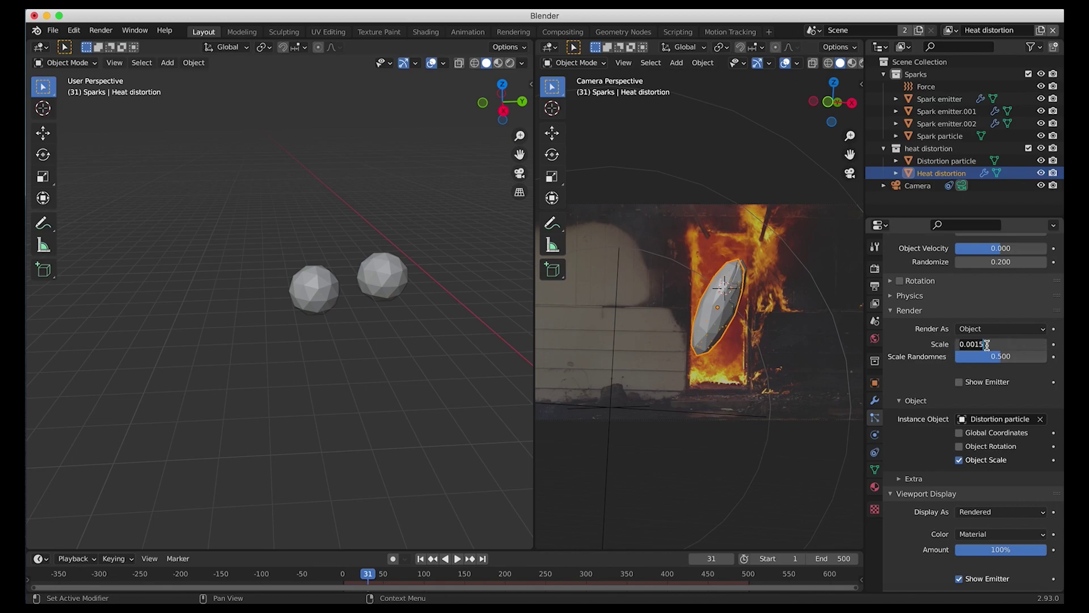
{"action": "type", "text": "0.1"}
{"action": "key", "text": "Return"}
Play the animation to check the distortion particles over the doorway fire, and widen the camera viewport.
{"action": "key", "text": "space"}
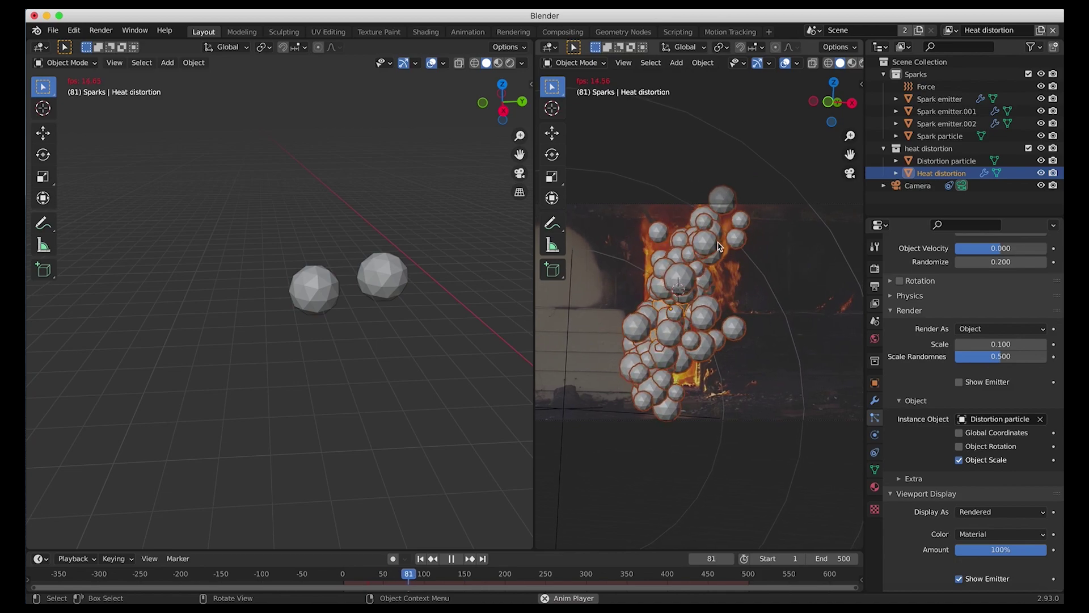
{"action": "key", "text": "space"}
{"action": "key", "text": "space"}
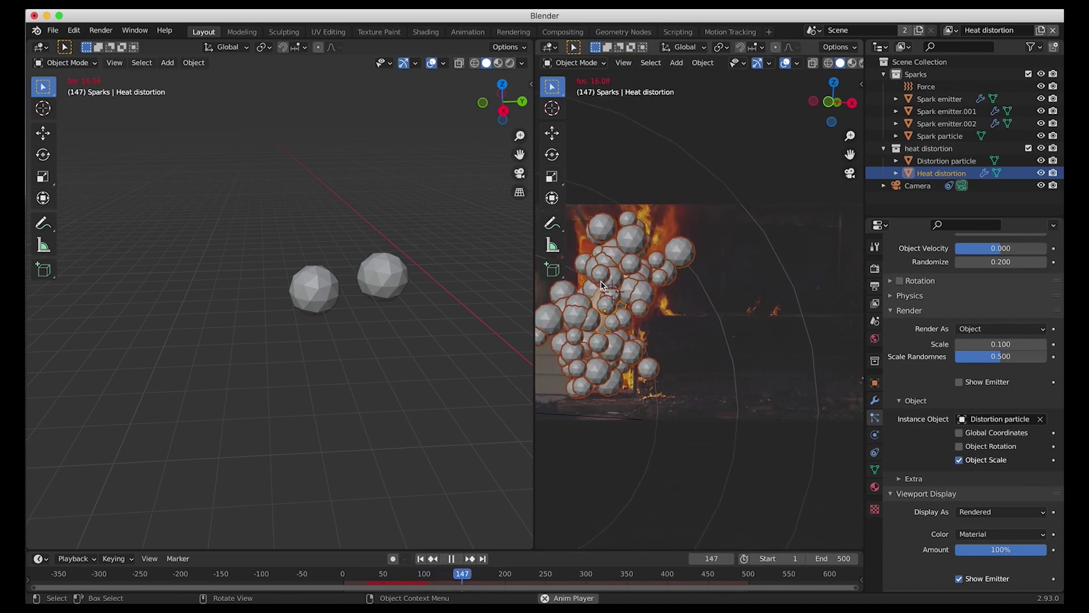
{"action": "key", "text": "space"}
{"action": "left_click_drag", "start_coordinate": [532, 331], "coordinate": [460, 330]}
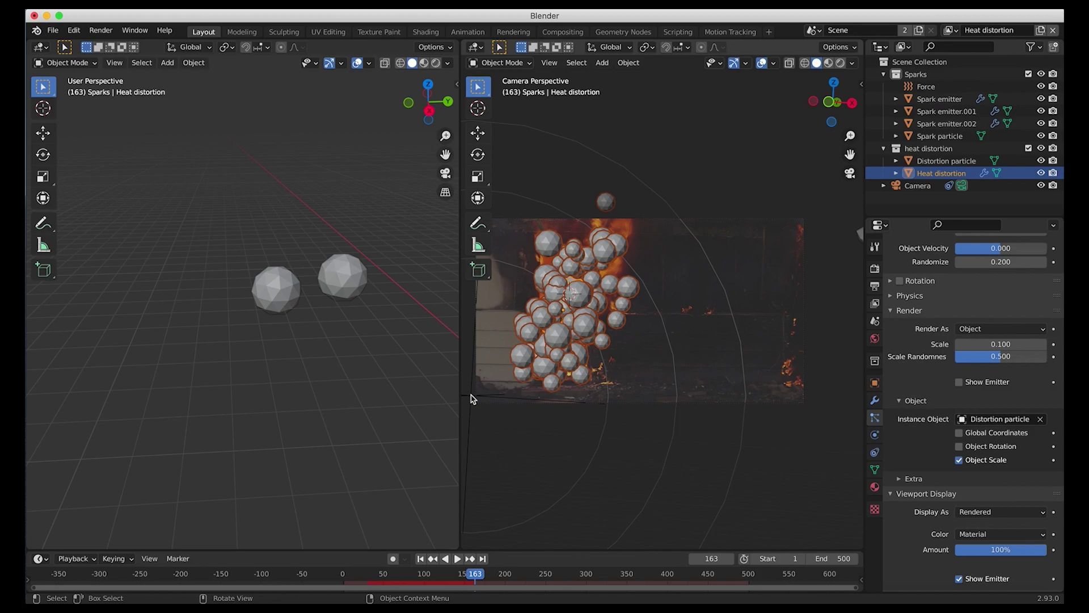
Set the Heat distortion emitter's scale randomness to 1 and play the animation to check the particle sizes.
{"action": "key", "text": "space"}
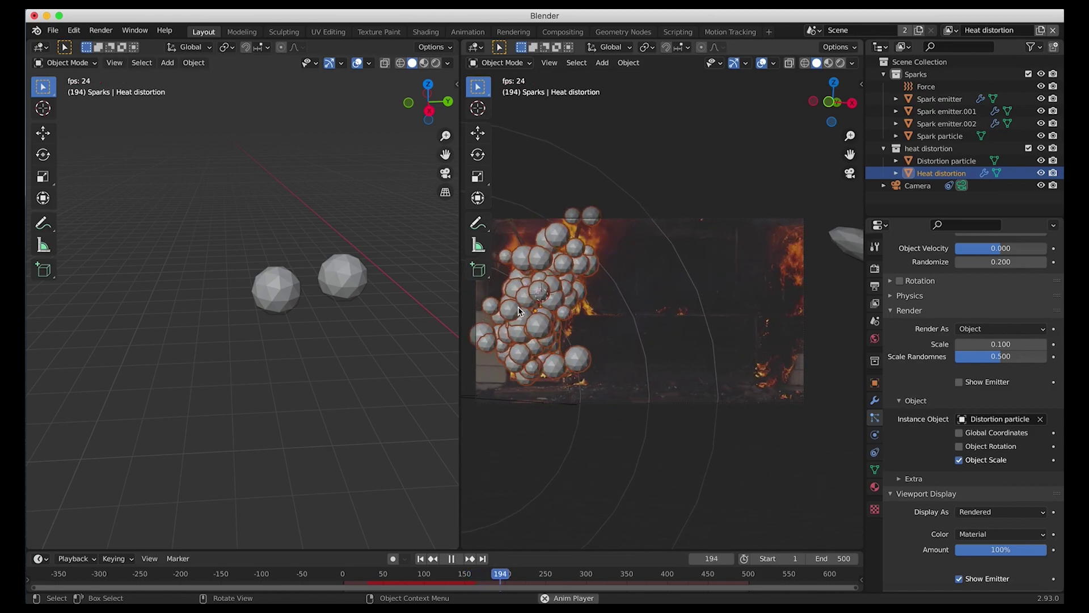
{"action": "key", "text": "space"}
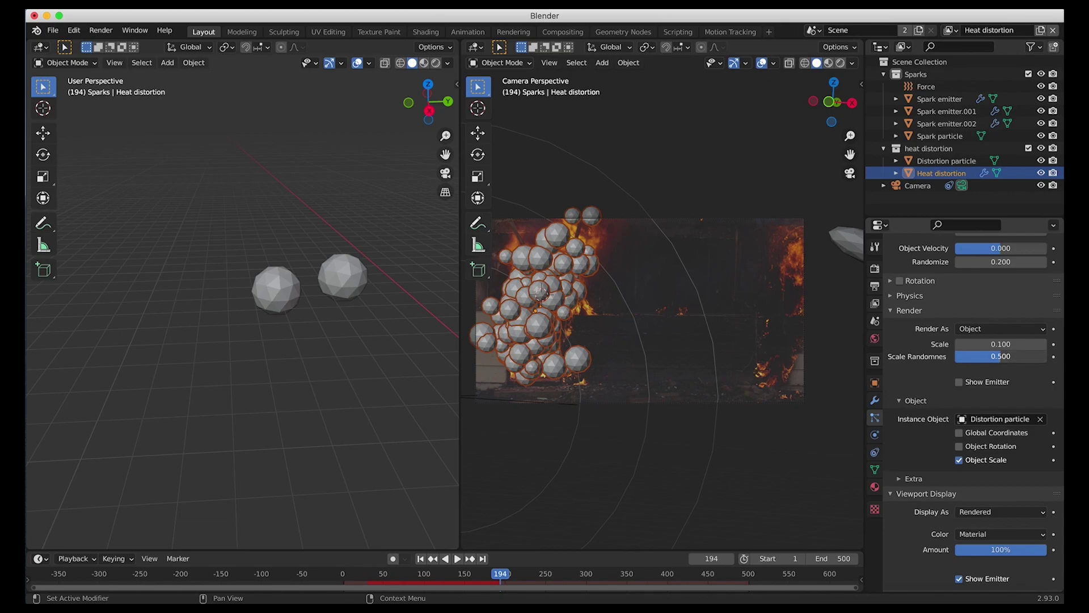
{"action": "left_click_drag", "start_coordinate": [1001, 357], "coordinate": [1047, 357]}
{"action": "key", "text": "space"}
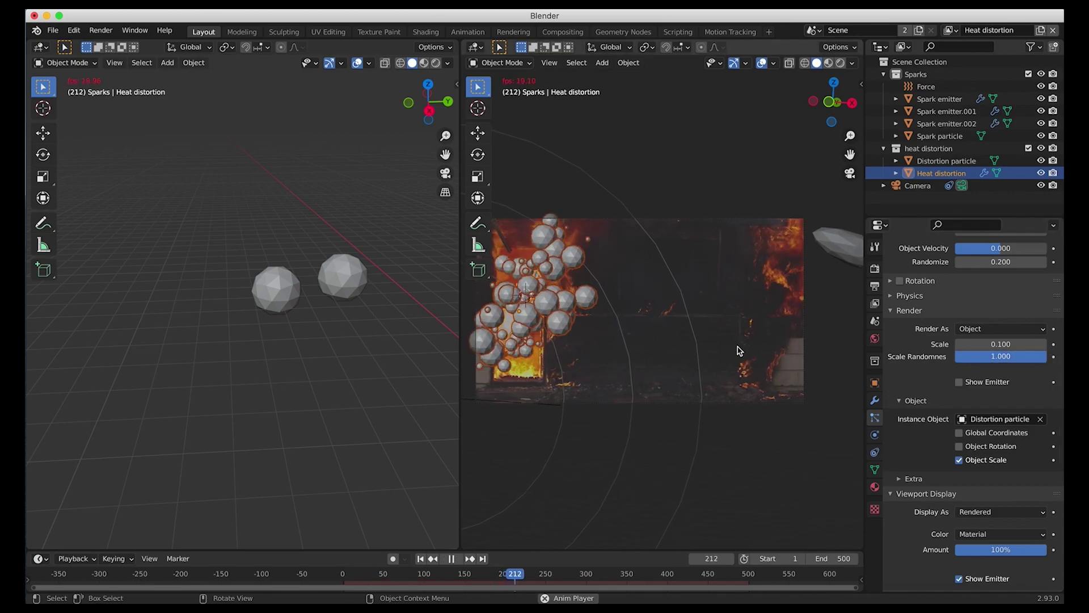
{"action": "key", "text": "space"}
Set the Heat distortion particles' lifetime to 20 frames.
{"action": "scroll", "coordinate": [992, 307], "scroll_direction": "up", "scroll_amount": 5}
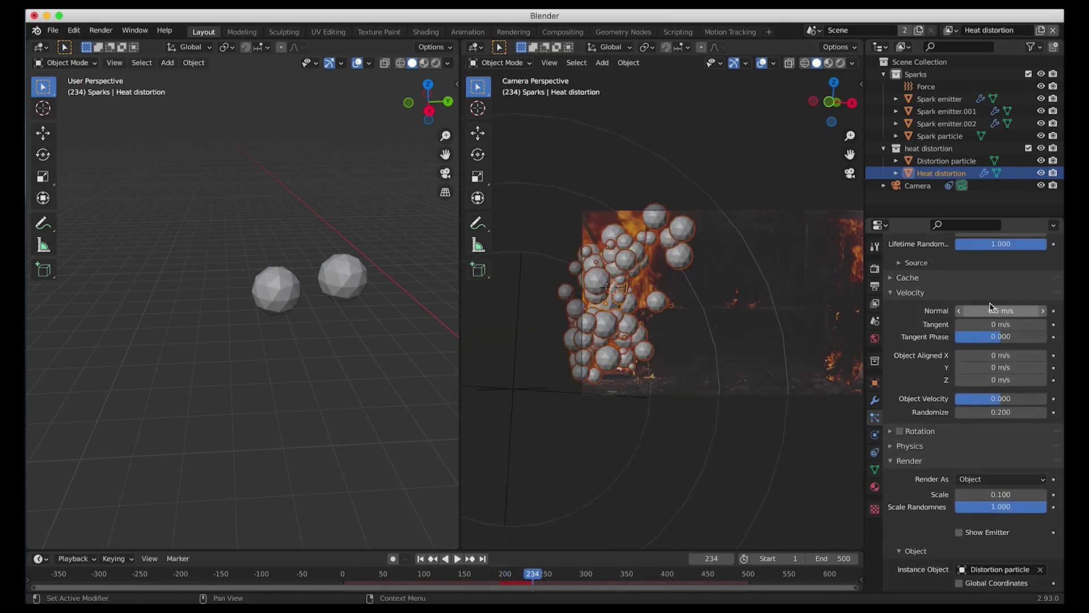
{"action": "scroll", "coordinate": [994, 318], "scroll_direction": "up", "scroll_amount": 5}
{"action": "left_click", "coordinate": [998, 346]}
{"action": "type", "text": "20"}
{"action": "key", "text": "Return"}
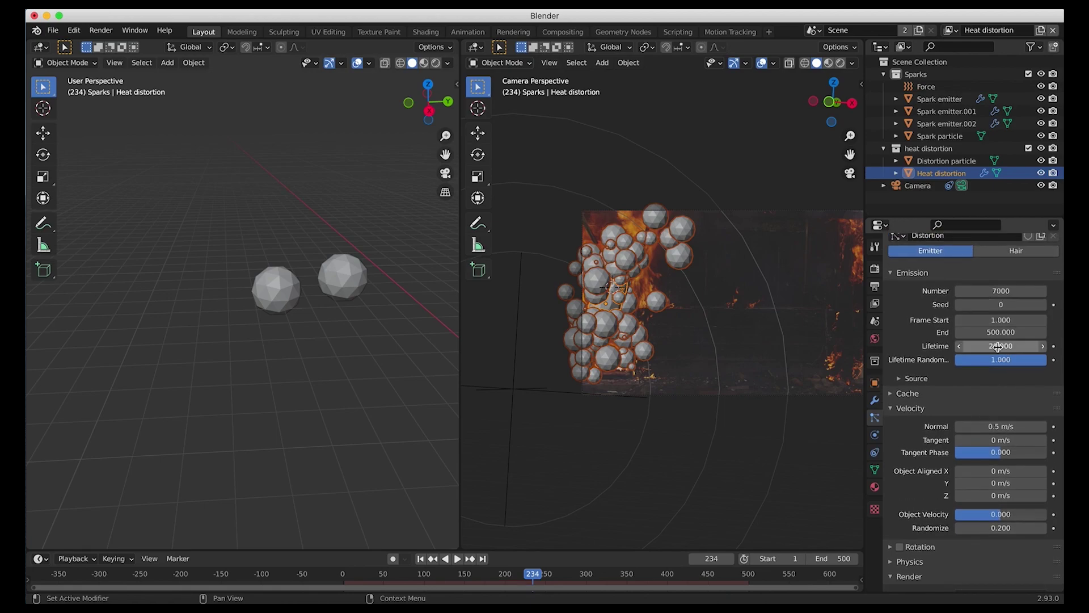
Set the particles' normal velocity to 0.8 m/s and play the animation from the first frame.
{"action": "scroll", "coordinate": [981, 398], "scroll_direction": "down", "scroll_amount": 3}
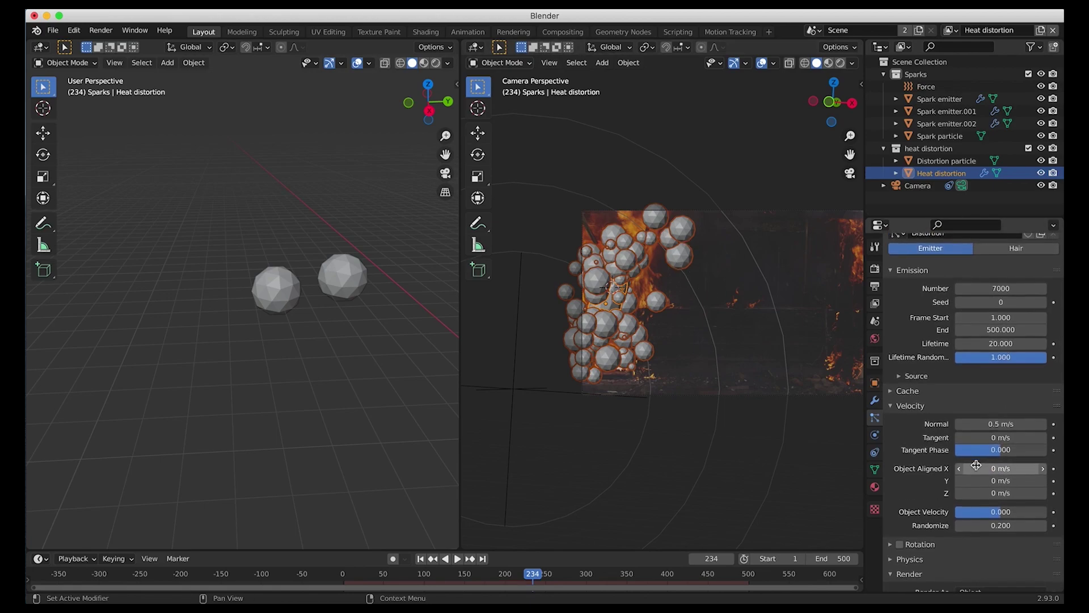
{"action": "left_click", "coordinate": [981, 366]}
{"action": "left_click", "coordinate": [971, 366]}
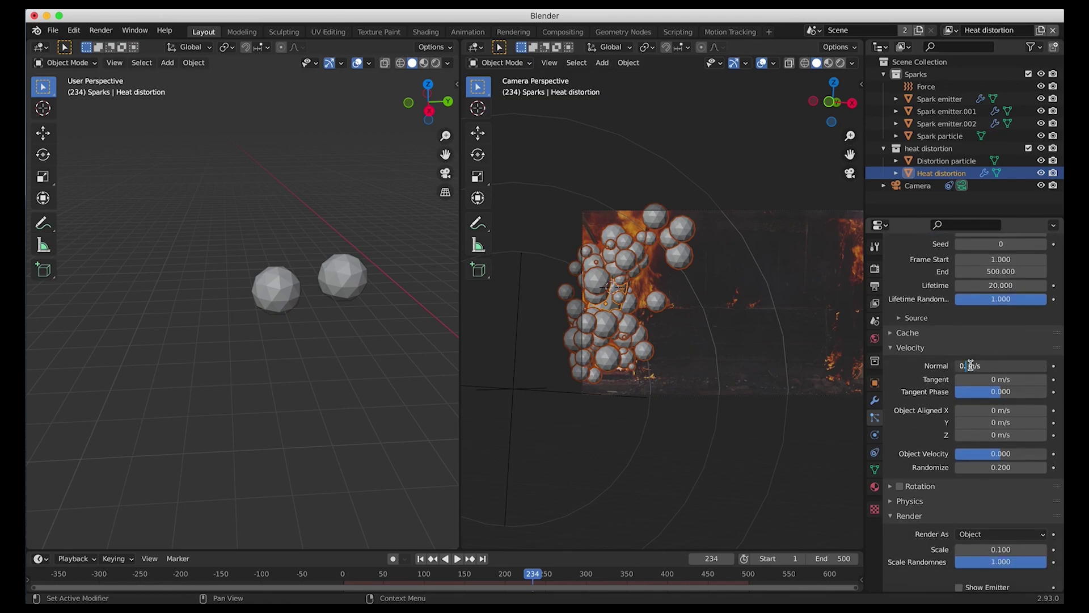
{"action": "key", "text": "Return"}
{"action": "key", "text": "shift+Left"}
{"action": "key", "text": "space"}
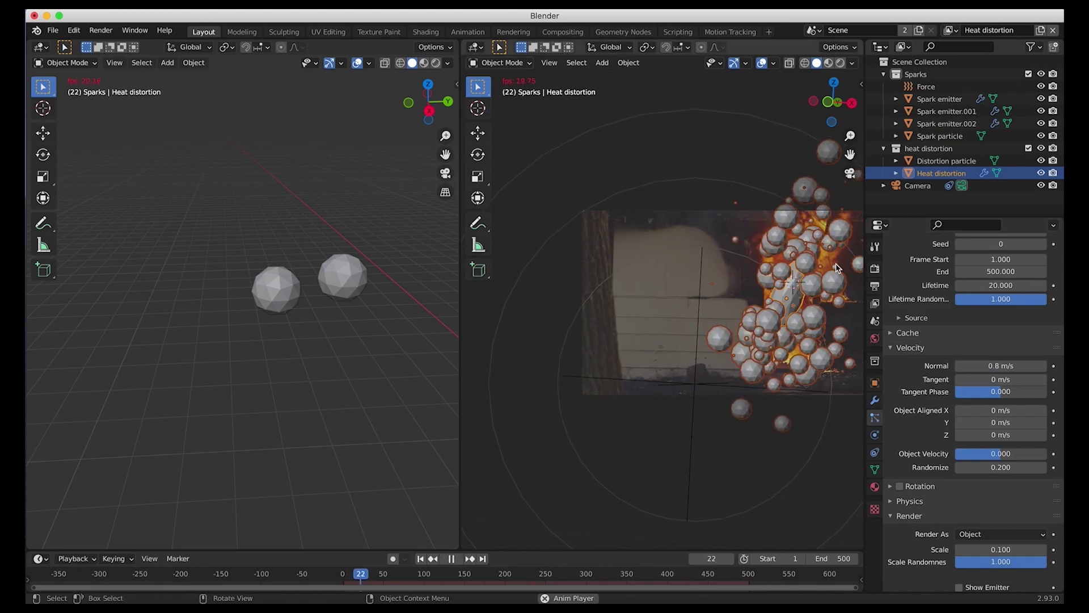
{"action": "key", "text": "space"}
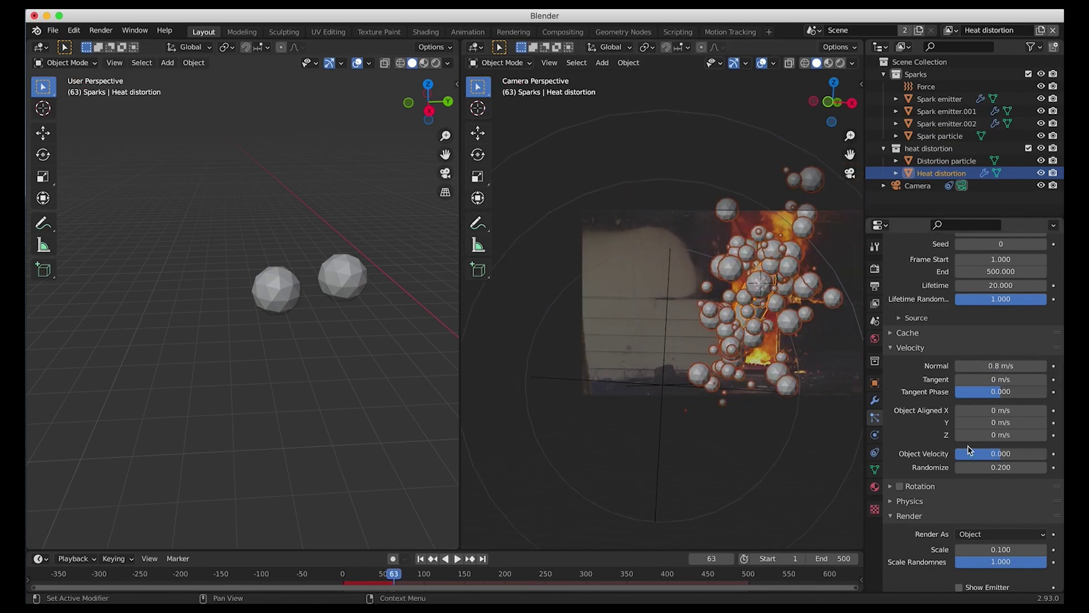
Try a particle render scale of 0.075, set it to 0.085 instead, and play the animation to check the sizes.
{"action": "scroll", "coordinate": [987, 438], "scroll_direction": "down", "scroll_amount": 4}
{"action": "left_click", "coordinate": [989, 471]}
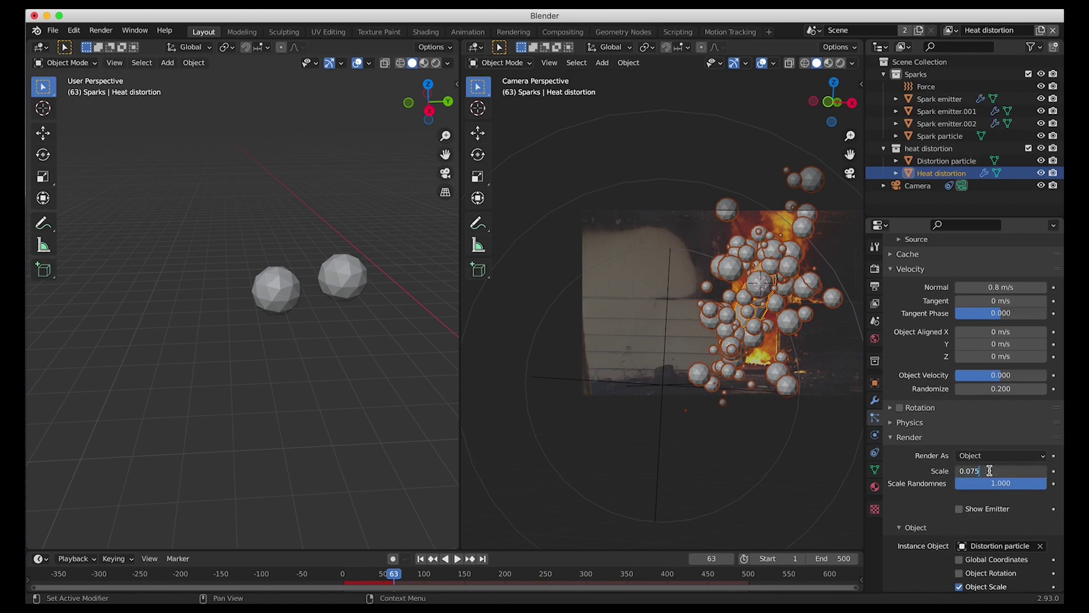
{"action": "type", "text": "0.075"}
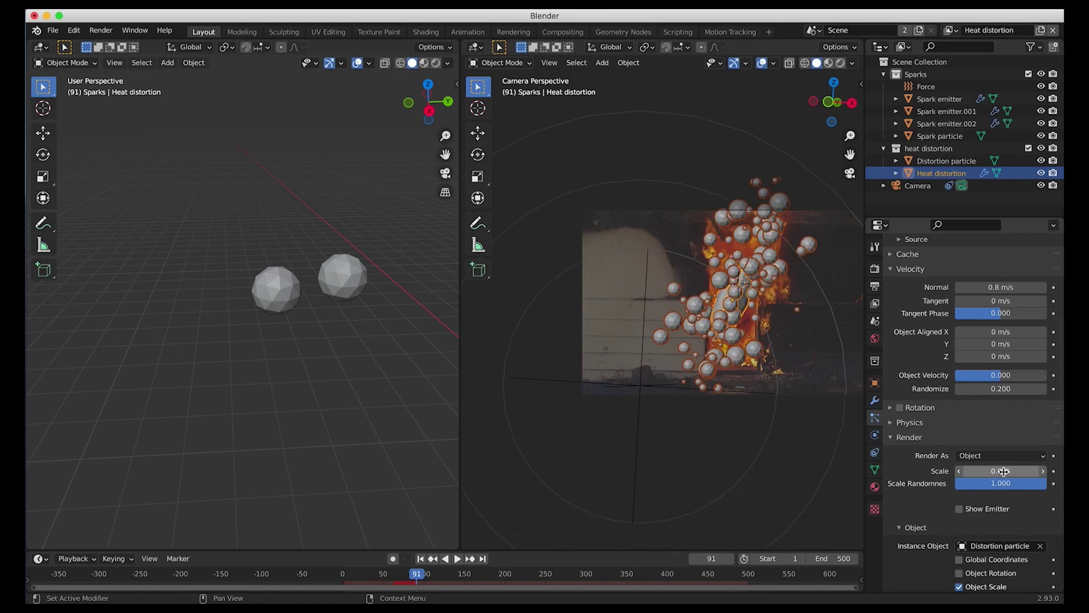
{"action": "left_click", "coordinate": [1004, 472]}
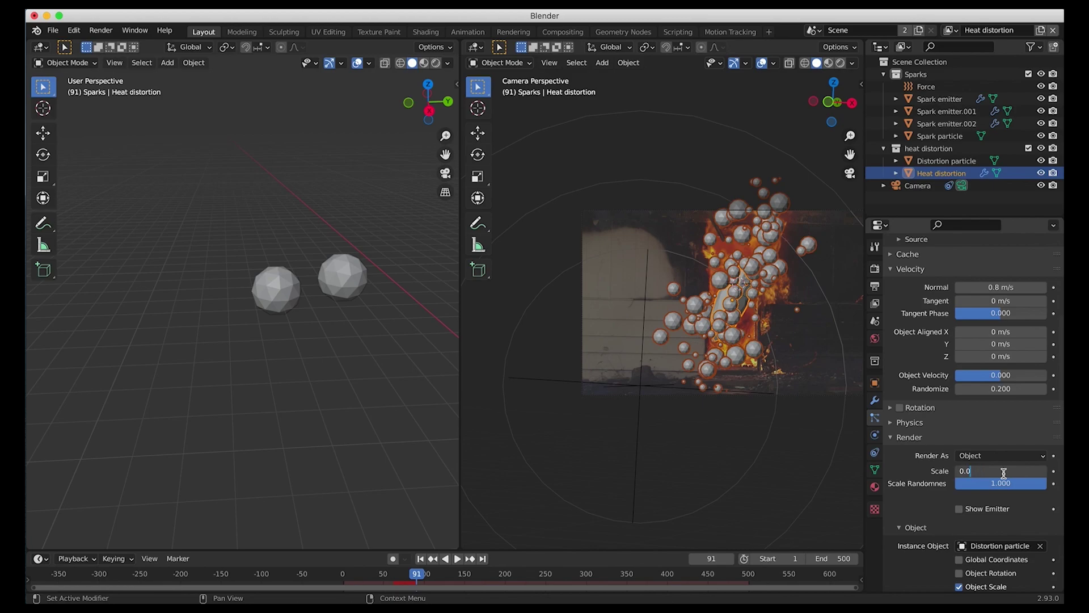
{"action": "key", "text": "Return"}
{"action": "key", "text": "space"}
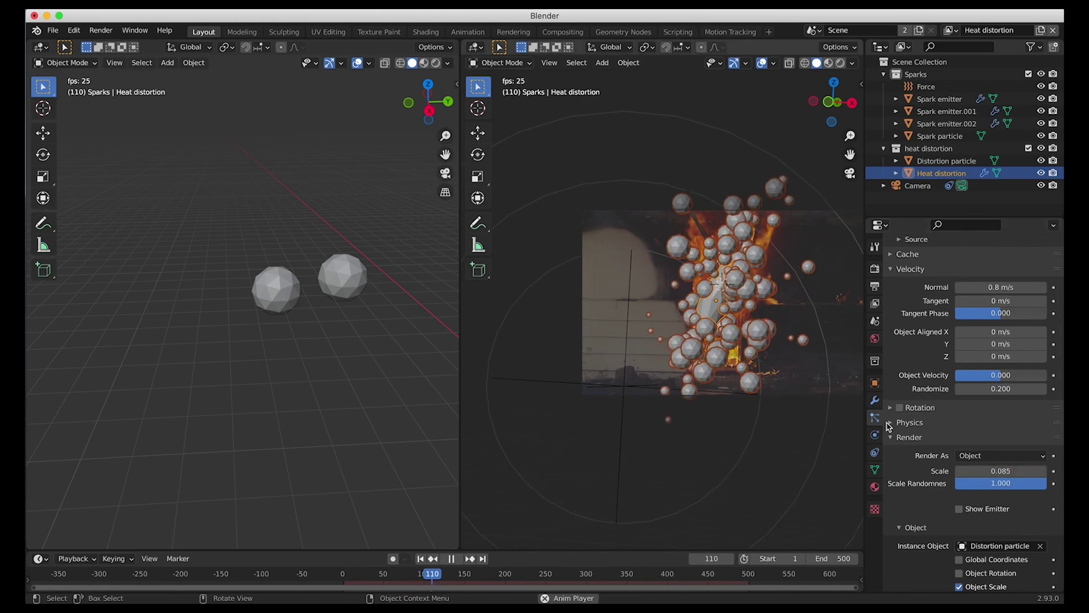
Set the particles' scale randomness to 0.6 and play the animation to check the size variation.
{"action": "left_click", "coordinate": [993, 486]}
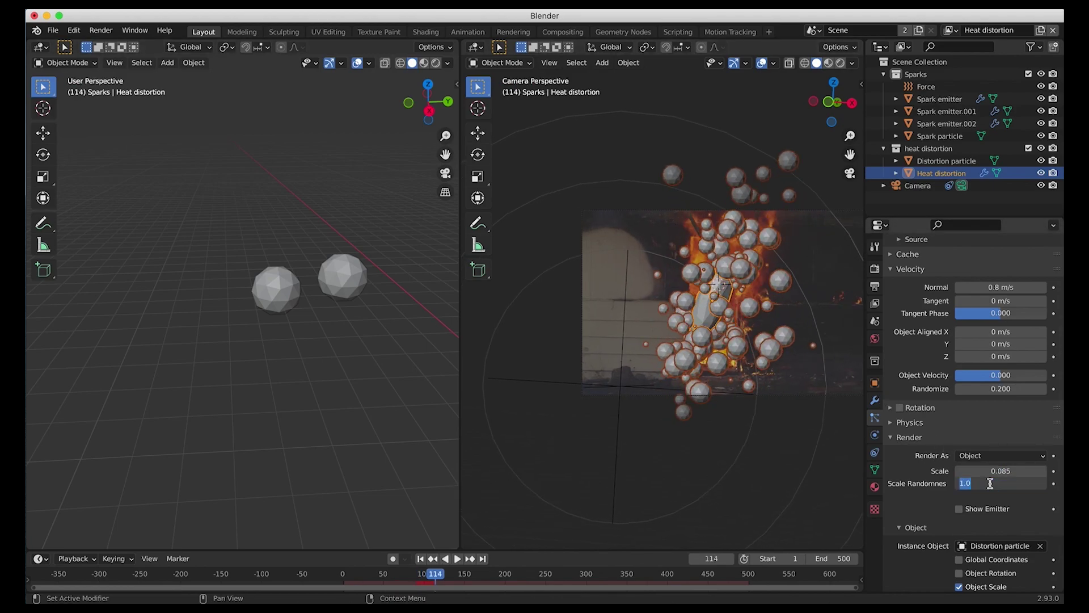
{"action": "type", "text": "0.6"}
{"action": "key", "text": "Return"}
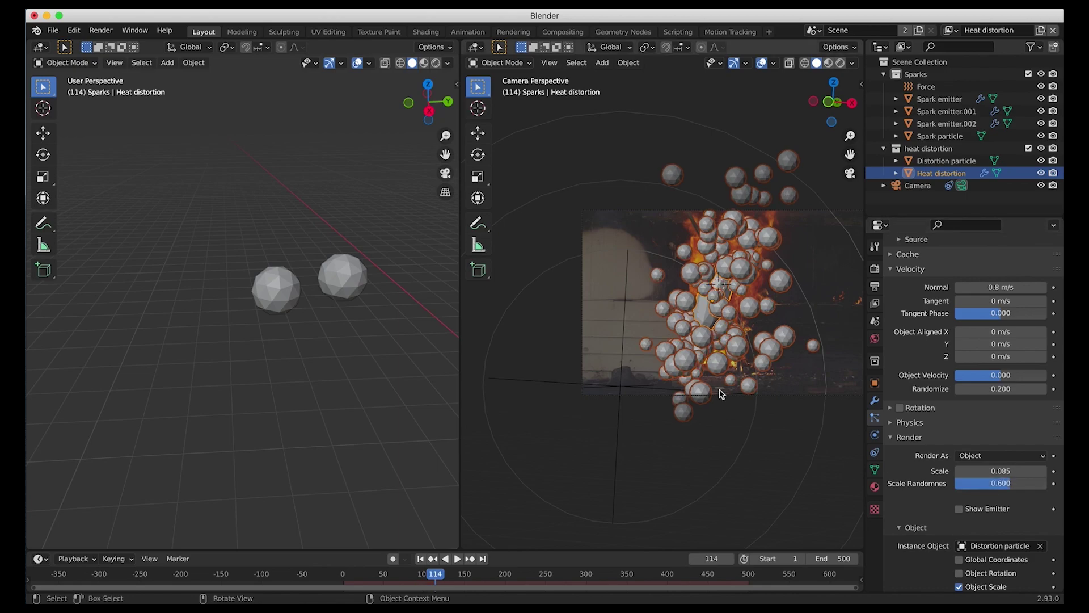
{"action": "key", "text": "space"}
{"action": "key", "text": "space"}
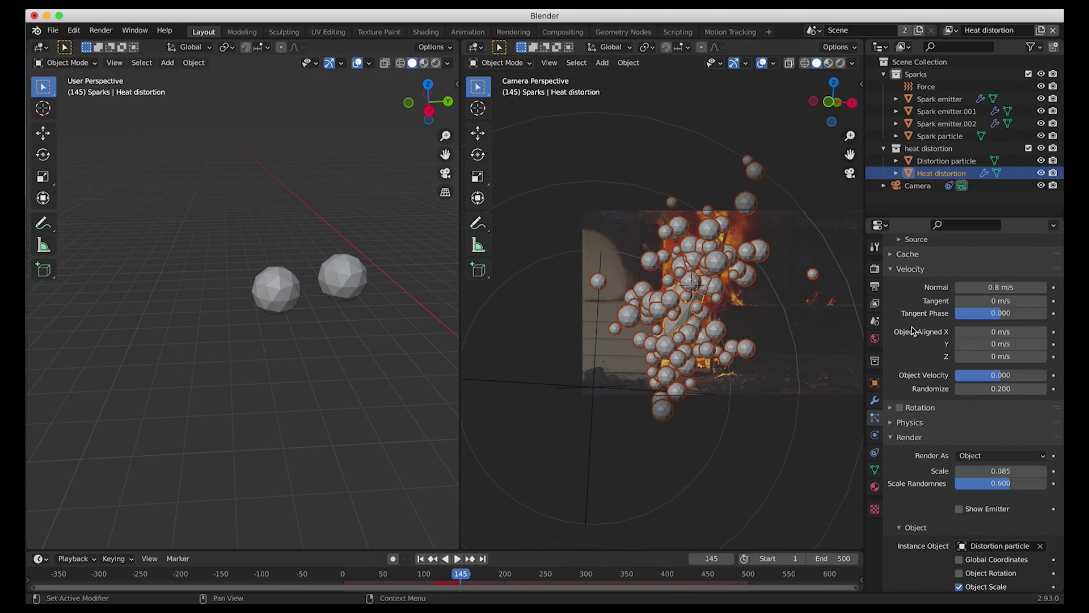
Resize the Heat distortion emitter over the doorway fire and play the animation to check the particle spread.
{"action": "scroll", "coordinate": [986, 319], "scroll_direction": "up", "scroll_amount": 10}
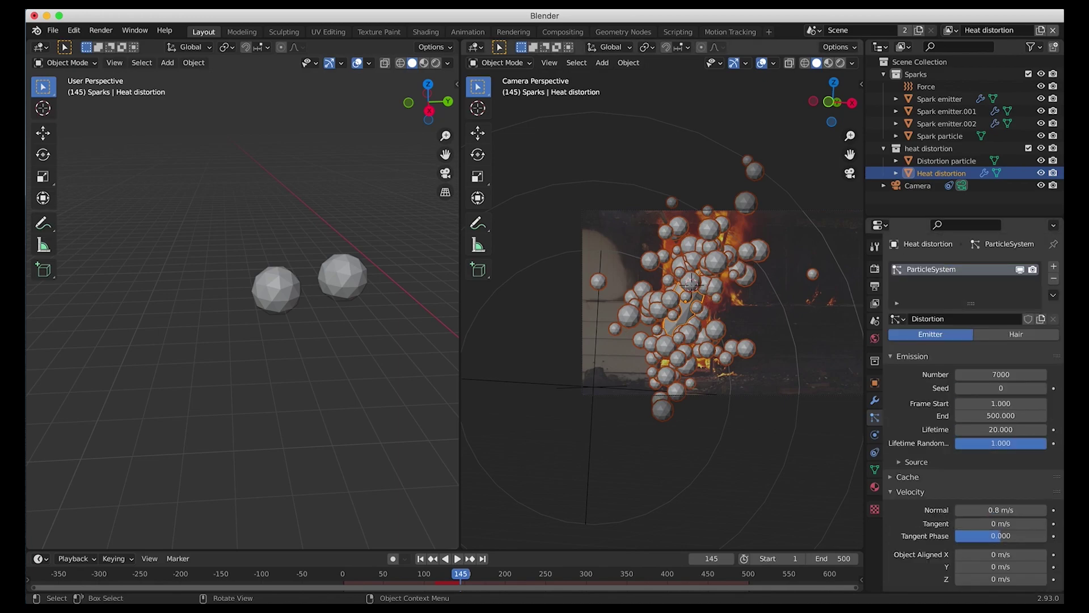
{"action": "key", "text": "s"}
{"action": "left_click", "coordinate": [708, 276]}
{"action": "key", "text": "space"}
{"action": "key", "text": "space"}
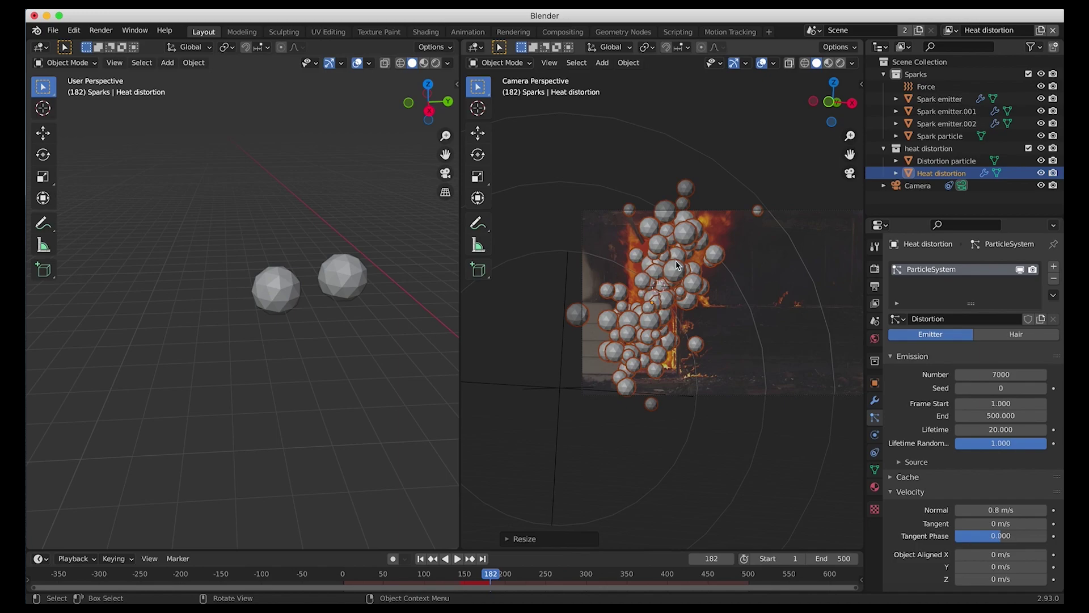
{"action": "key", "text": "space"}
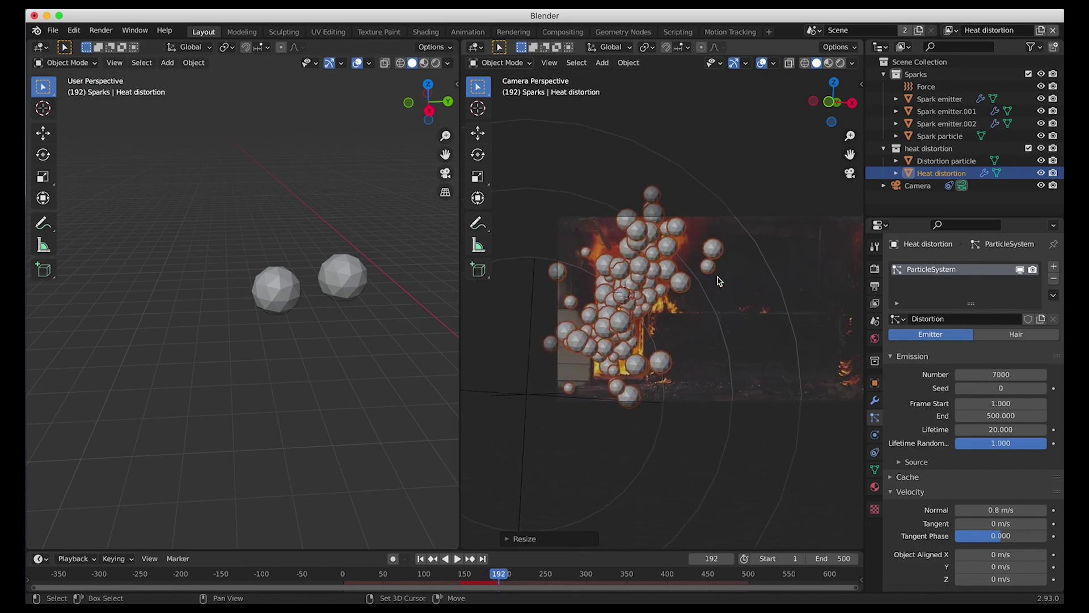
Inspect the deselected distortion particles in Rendered shading, and return the camera viewport to Solid shading.
{"action": "key", "text": "z"}
{"action": "left_click", "coordinate": [727, 213]}
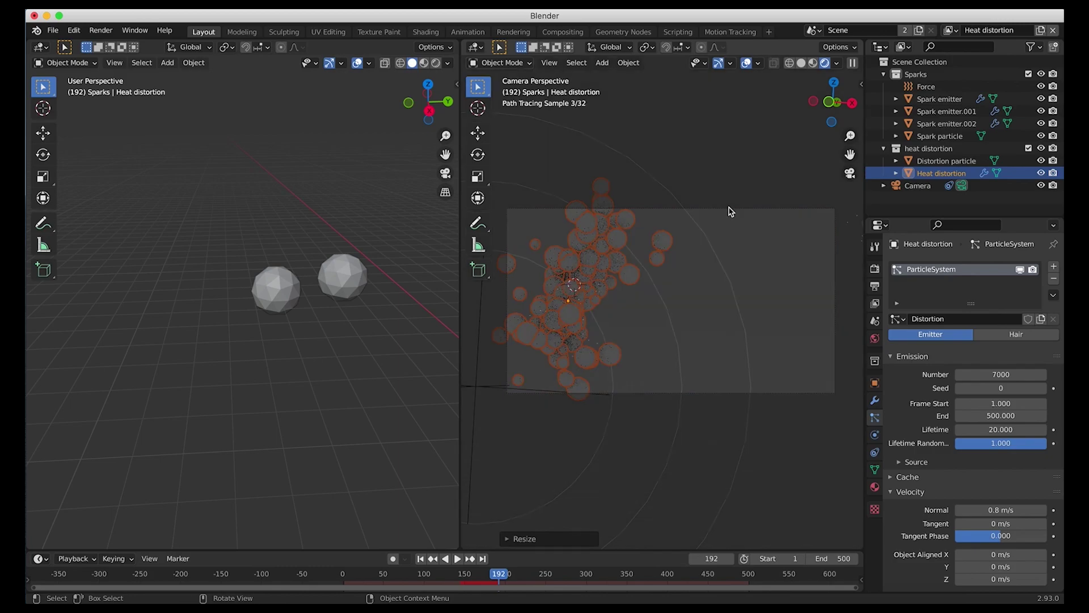
{"action": "left_click", "coordinate": [731, 190]}
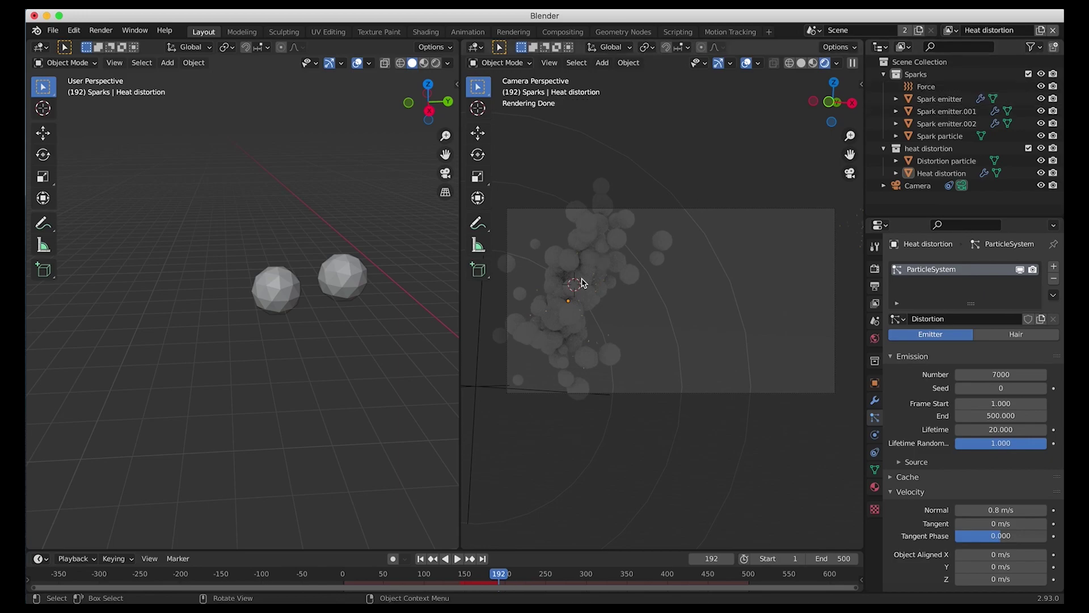
{"action": "key", "text": "z"}
{"action": "left_click", "coordinate": [657, 280]}
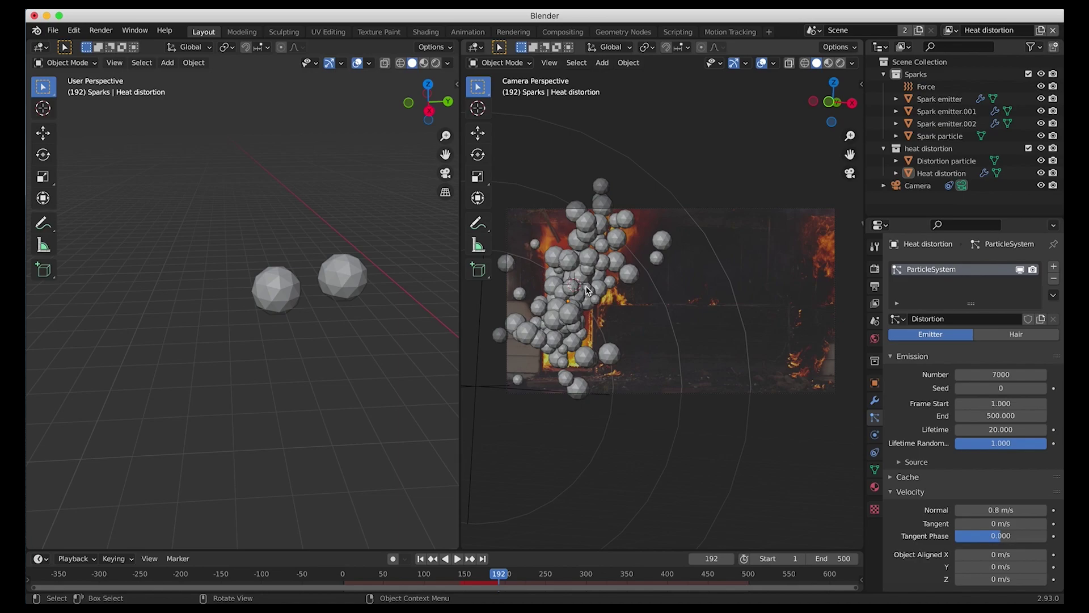
Duplicate the Heat distortion emitter, lay the copy horizontally over the fire above the pale wall panel, and play the animation to check it.
{"action": "scroll", "coordinate": [643, 285], "scroll_direction": "right", "scroll_amount": 5, "text": "shift"}
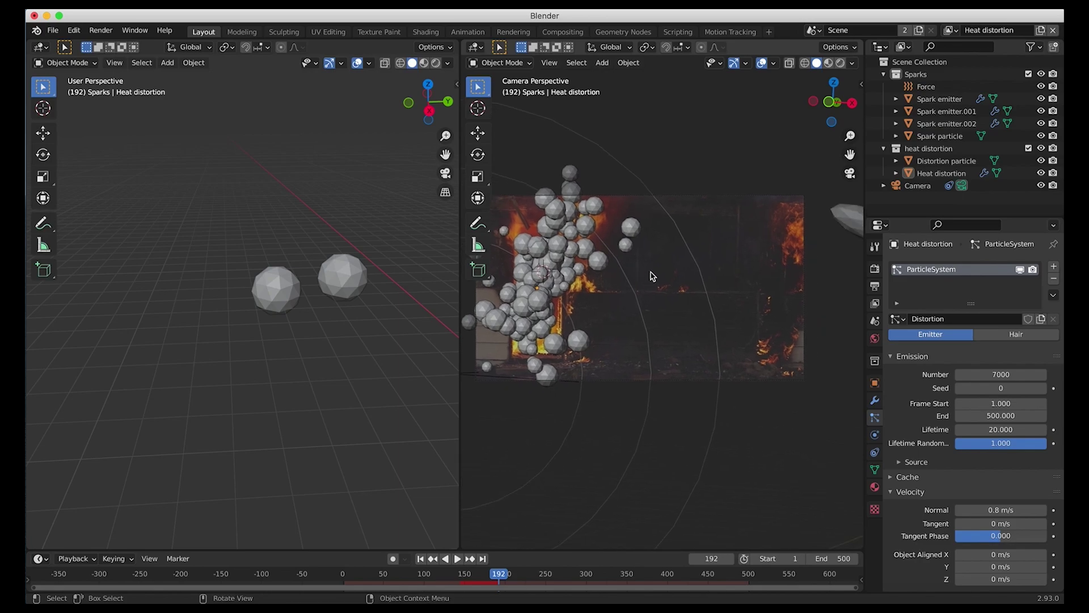
{"action": "left_click", "coordinate": [943, 172]}
{"action": "key", "text": "shift+d"}
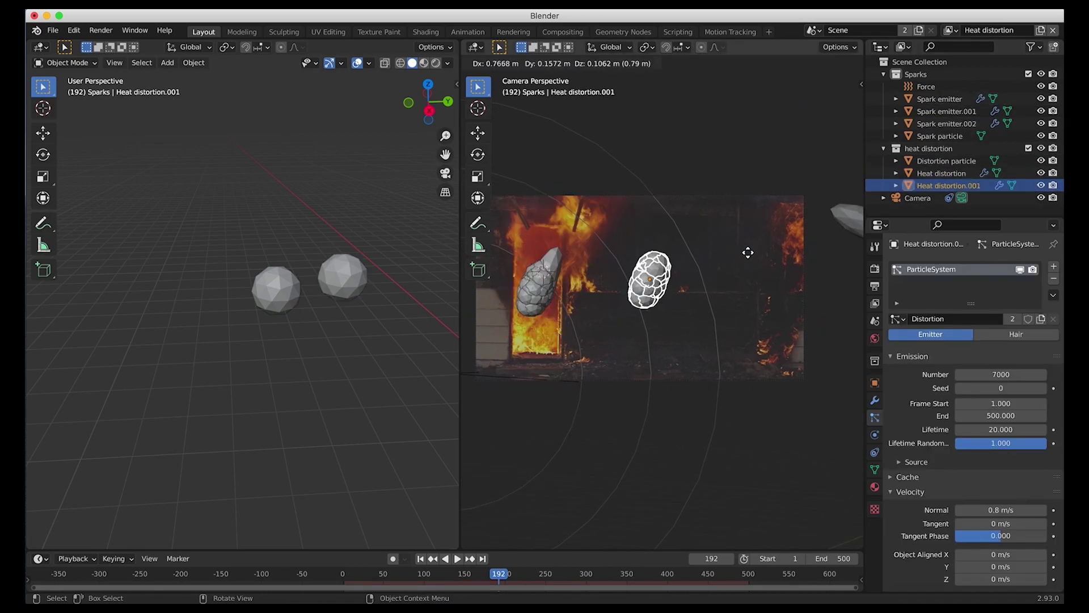
{"action": "left_click", "coordinate": [824, 248]}
{"action": "key", "text": "space"}
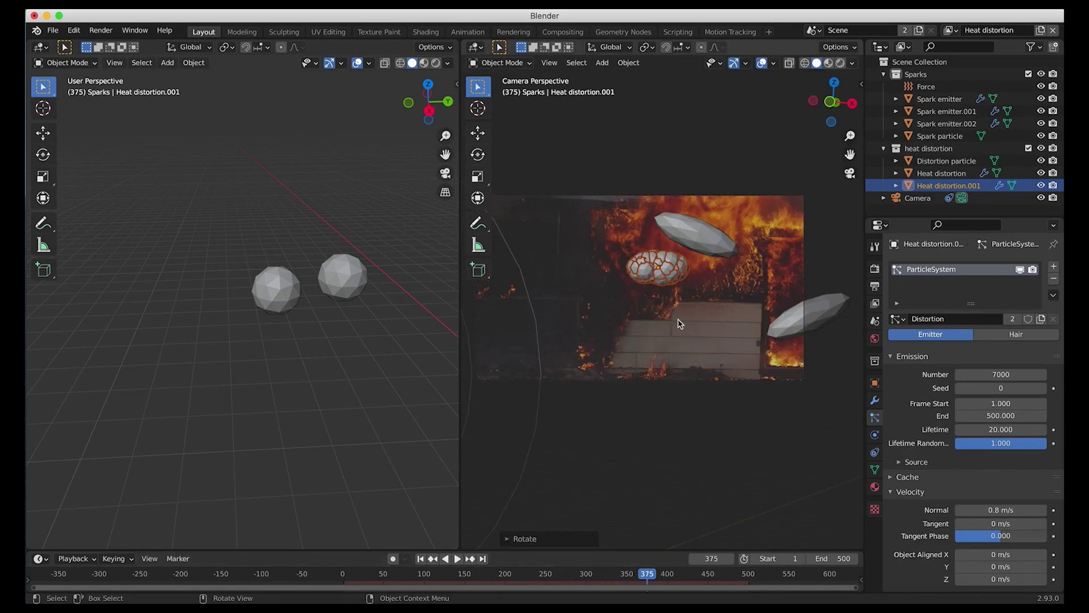
{"action": "key", "text": "g"}
{"action": "left_click", "coordinate": [687, 313]}
{"action": "key", "text": "space"}
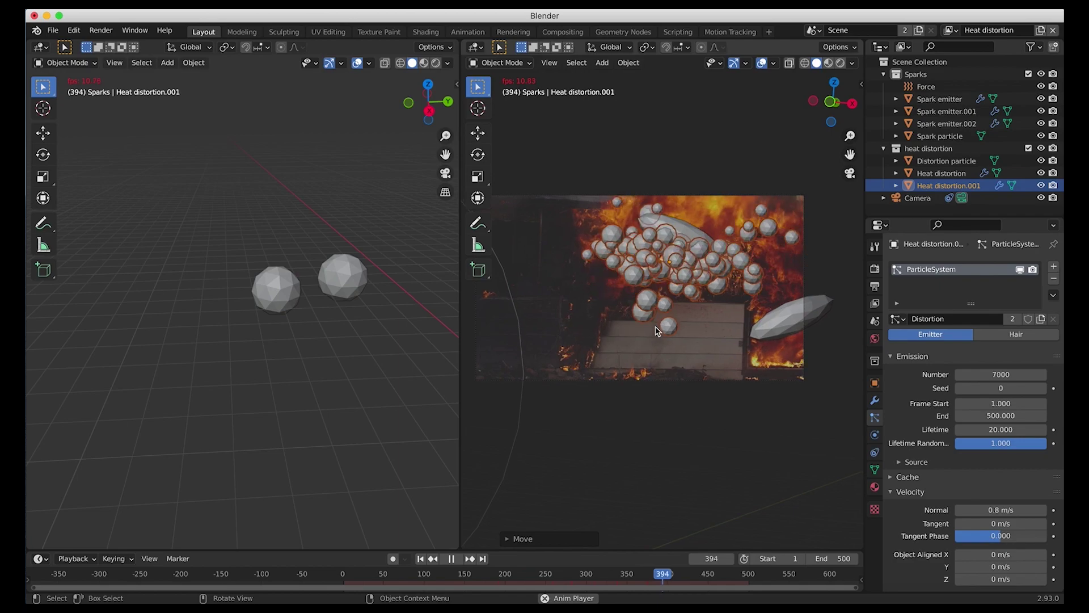
{"action": "key", "text": "space"}
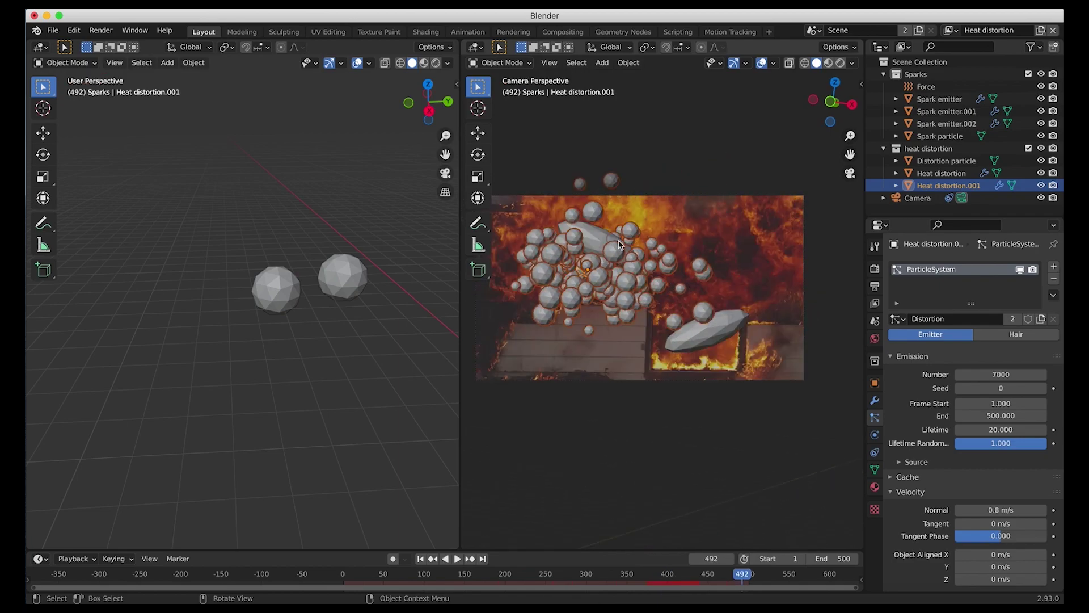
Duplicate the horizontal distortion emitter, position the copy over the fire further along the house near the last frame, and play the animation.
{"action": "key", "text": "shift+d"}
{"action": "left_click", "coordinate": [742, 269]}
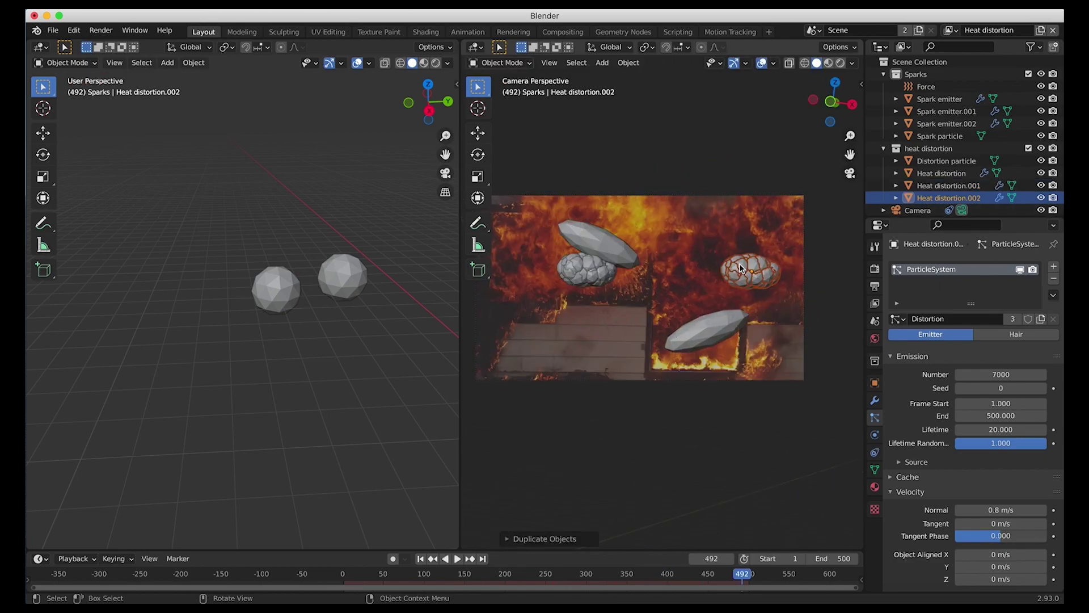
{"action": "left_click", "coordinate": [483, 559]}
{"action": "key", "text": "g"}
{"action": "left_click", "coordinate": [797, 276]}
{"action": "key", "text": "space"}
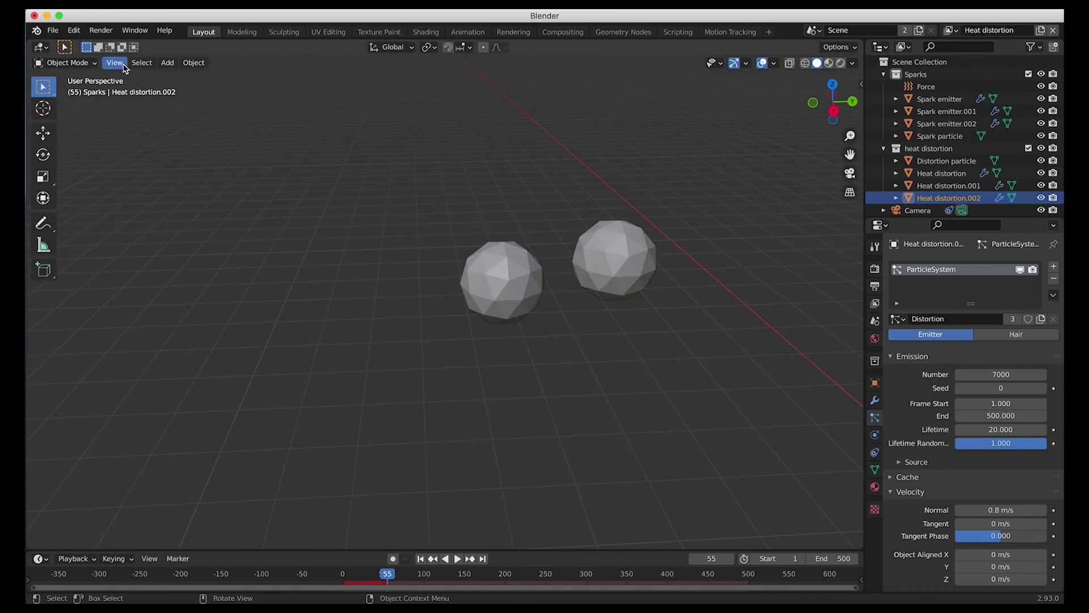
Switch the single remaining viewport to the camera view and show the distortion particles in Rendered shading.
{"action": "left_click", "coordinate": [114, 62]}
{"action": "mouse_move", "coordinate": [154, 205]}
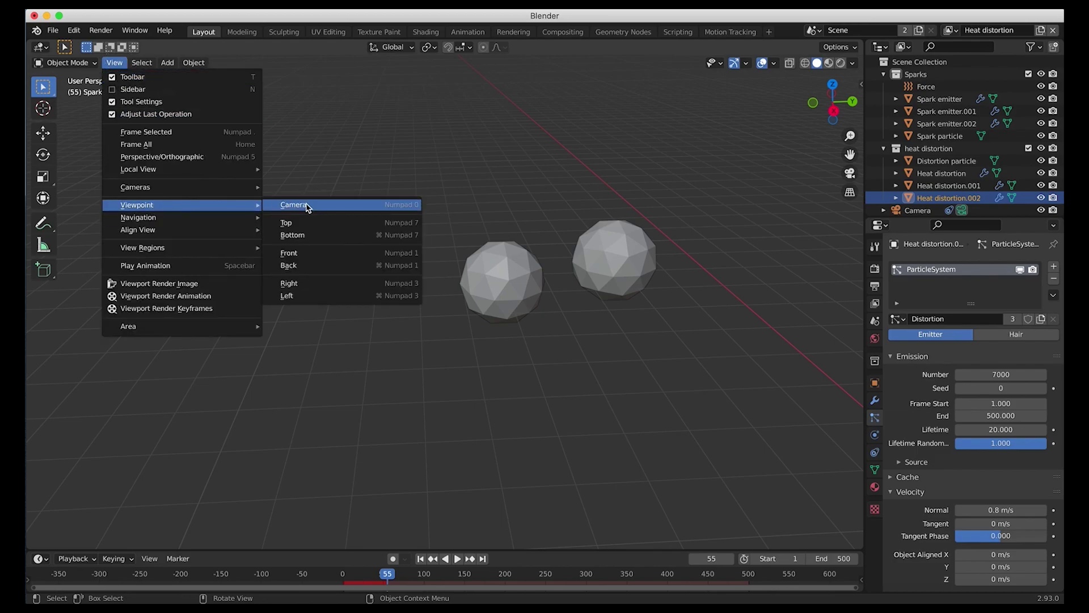
{"action": "left_click", "coordinate": [309, 203]}
{"action": "scroll", "coordinate": [386, 236], "scroll_direction": "up", "scroll_amount": 4}
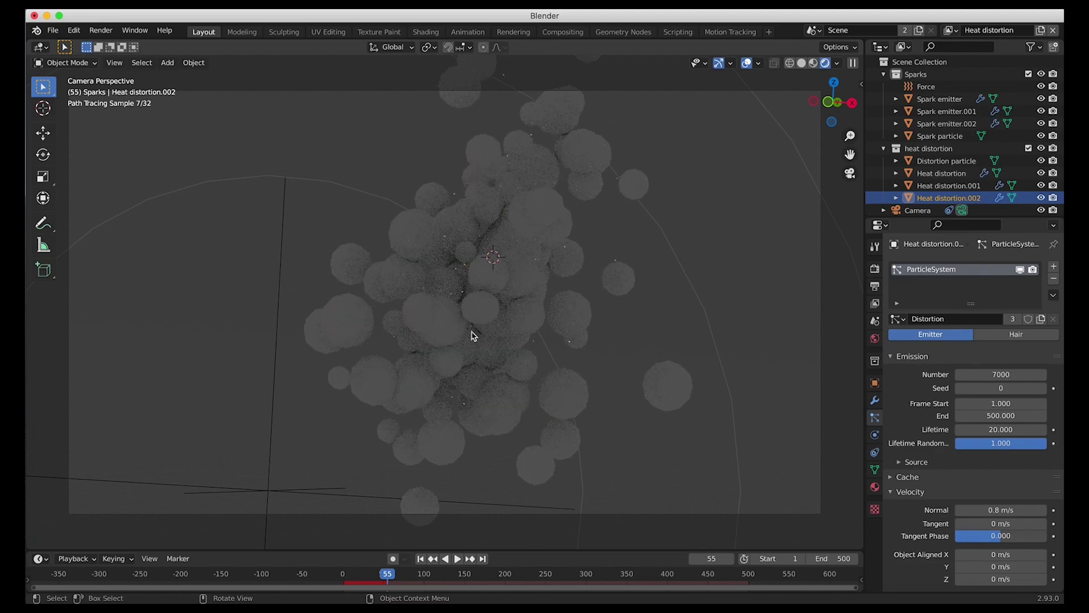
Enable the Selectable, Disable in Viewports, Holdout and Indirect Only toggles in the outliner, and set the Sparks collection to Indirect Only.
{"action": "left_click", "coordinate": [916, 78]}
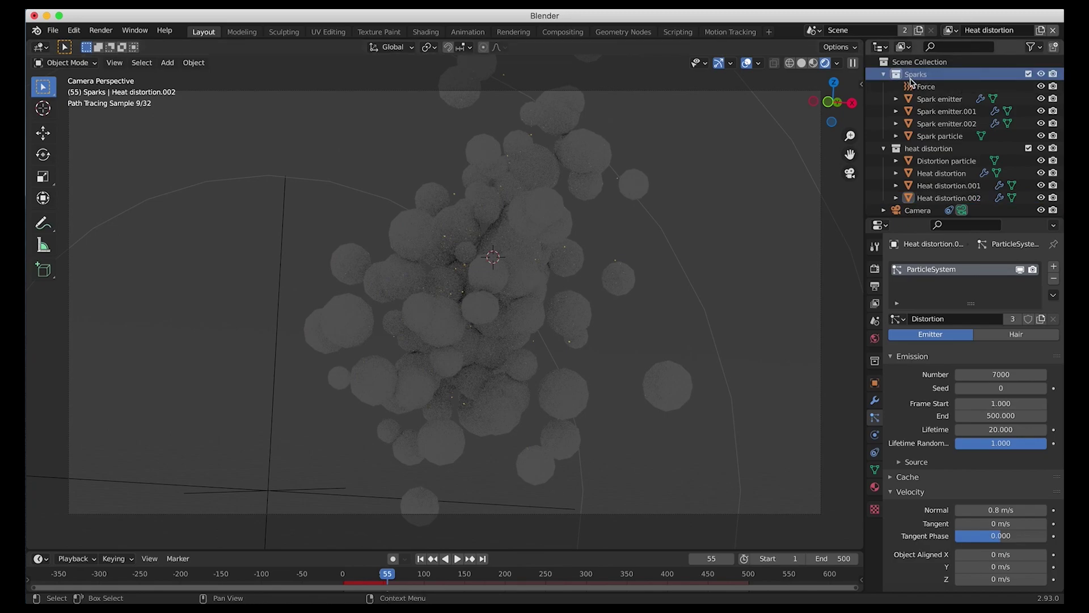
{"action": "left_click", "coordinate": [1039, 51]}
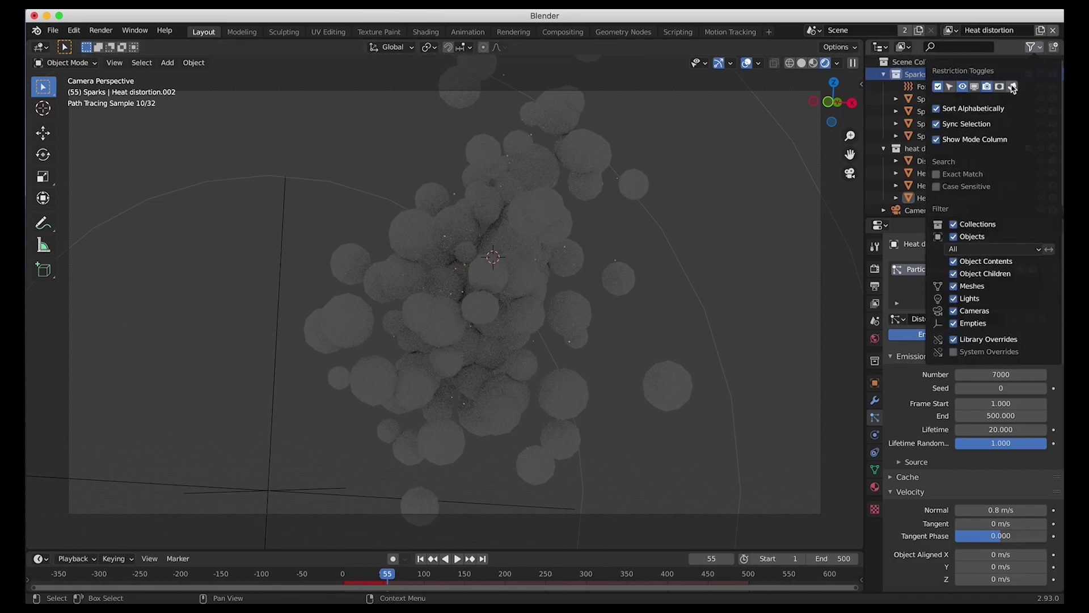
{"action": "left_click_drag", "start_coordinate": [1013, 87], "coordinate": [922, 87]}
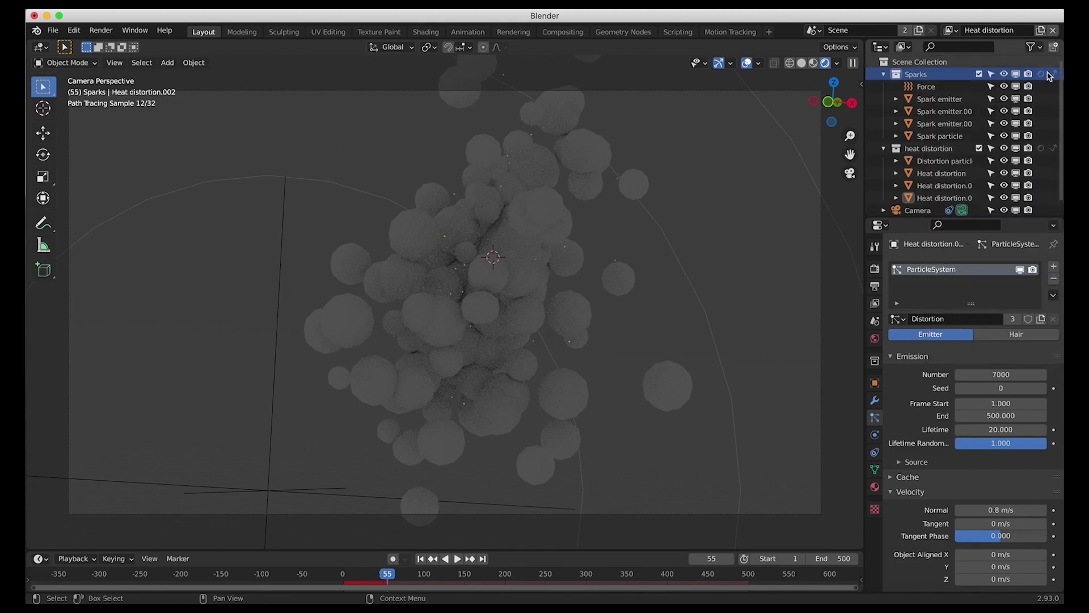
{"action": "left_click", "coordinate": [1054, 74]}
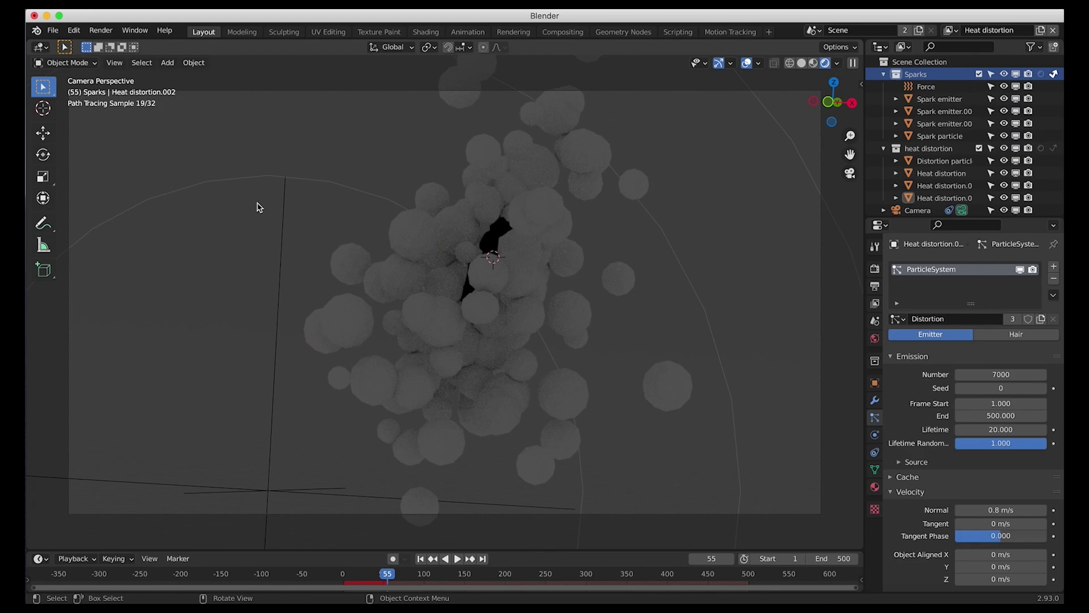
Enable the transparent film background in the render settings and return the viewport to Solid shading.
{"action": "left_click", "coordinate": [875, 269]}
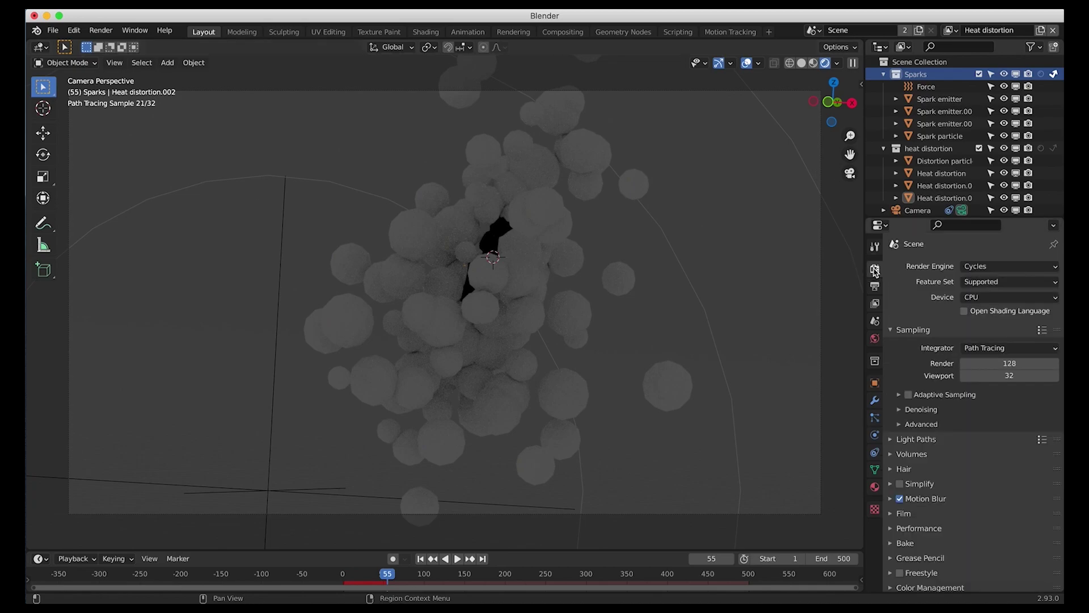
{"action": "left_click", "coordinate": [902, 513]}
{"action": "scroll", "coordinate": [902, 516], "scroll_direction": "down", "scroll_amount": 3}
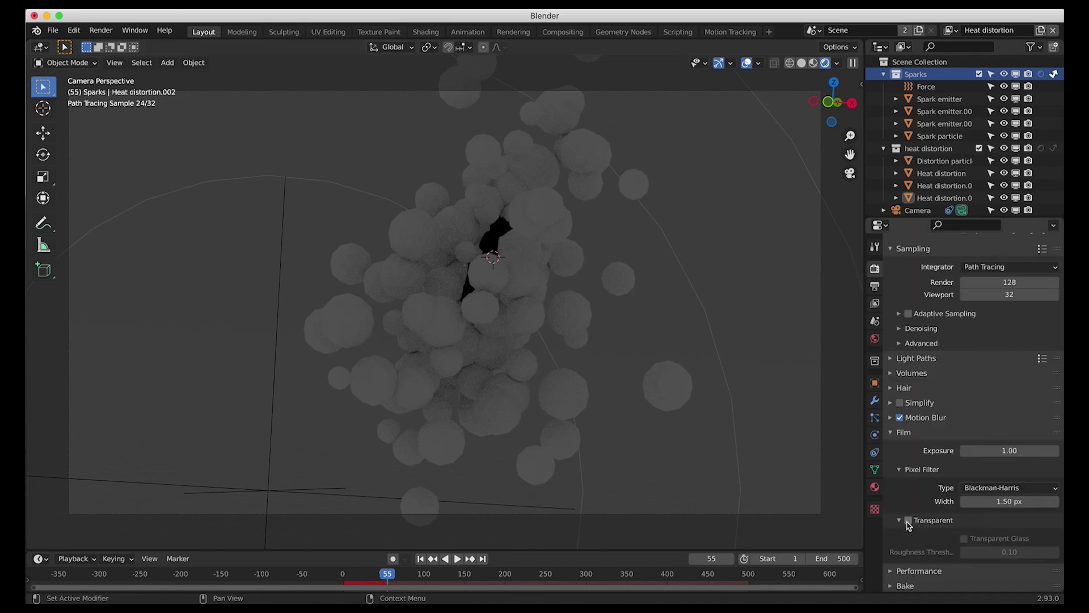
{"action": "left_click", "coordinate": [908, 520]}
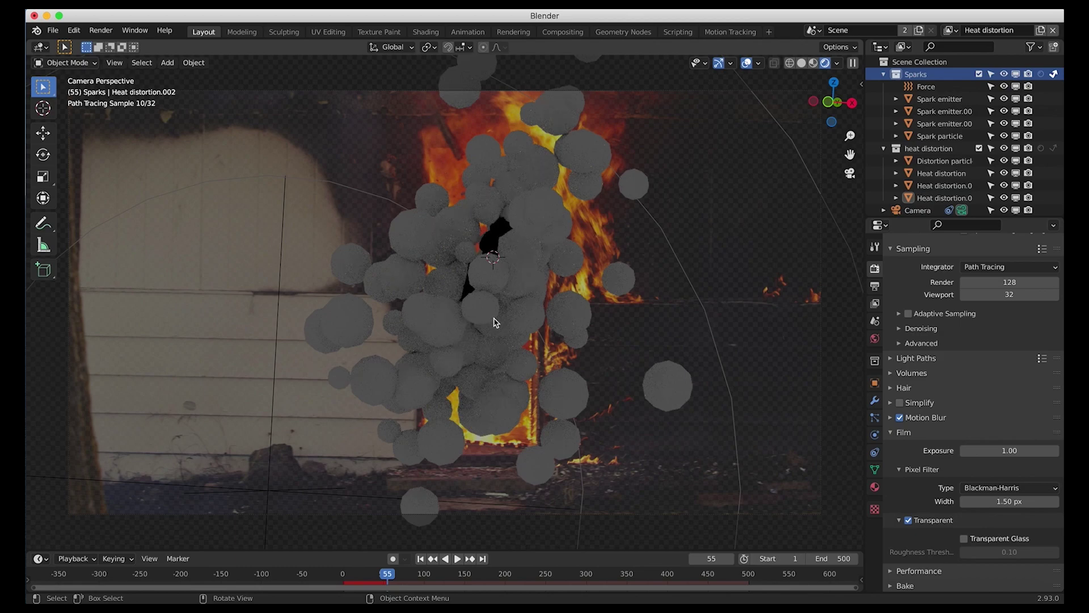
{"action": "key", "text": "z"}
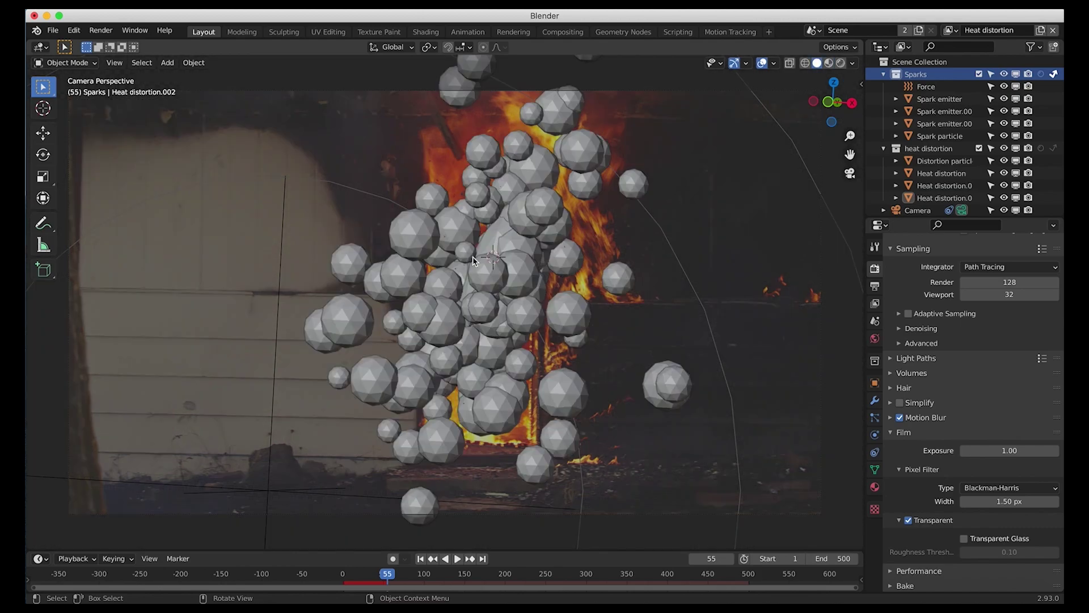
Switch to the Sparks view layer, show it in Rendered shading, and exclude the heat distortion collection from it.
{"action": "left_click", "coordinate": [951, 31]}
{"action": "left_click", "coordinate": [854, 50]}
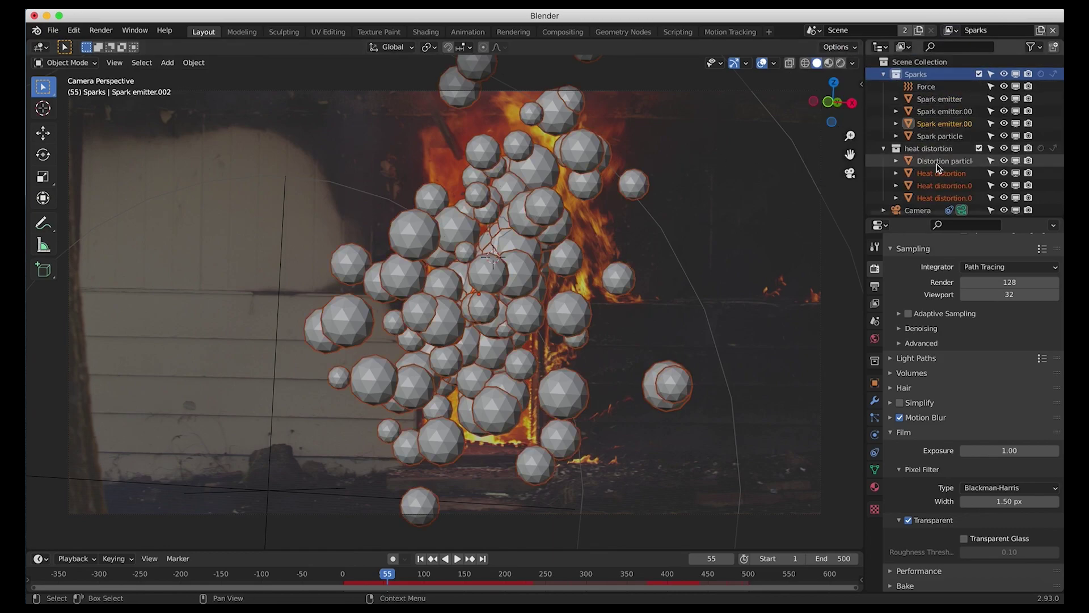
{"action": "left_click", "coordinate": [939, 99]}
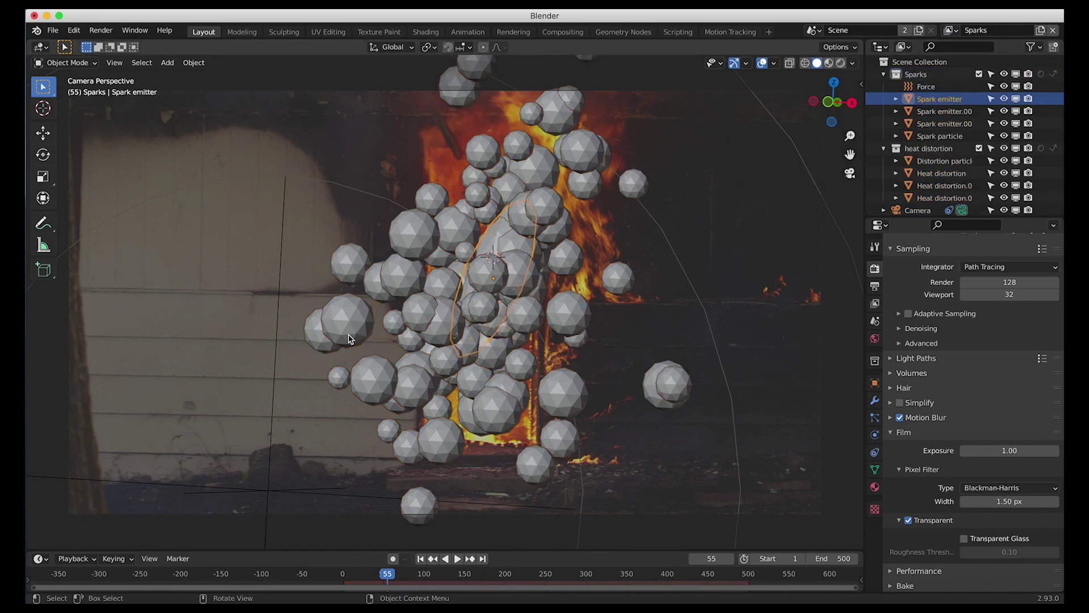
{"action": "key", "text": "z"}
{"action": "left_click", "coordinate": [347, 266]}
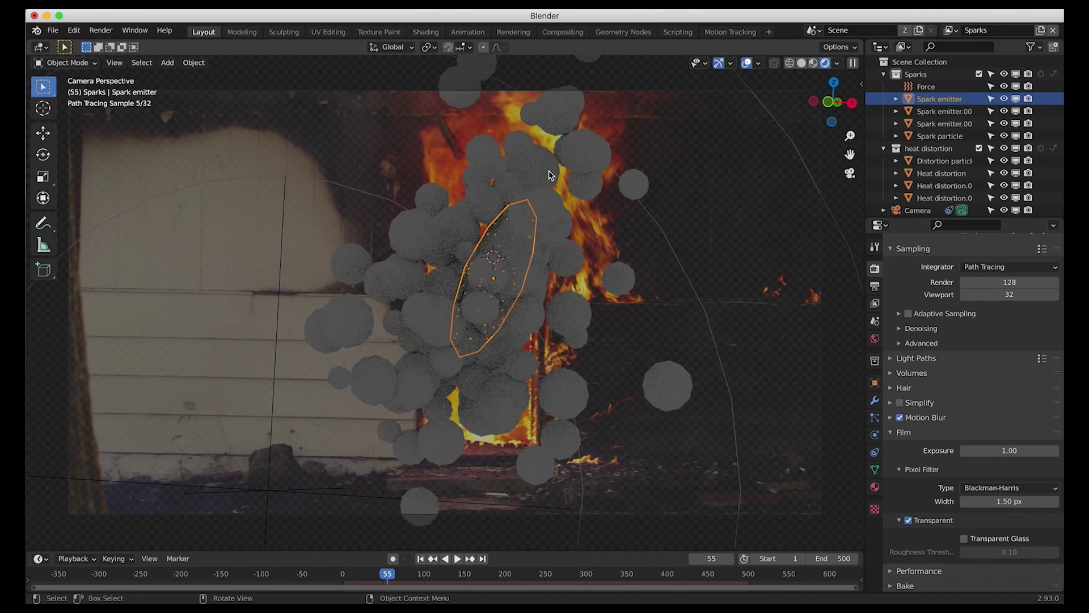
{"action": "left_click", "coordinate": [930, 149]}
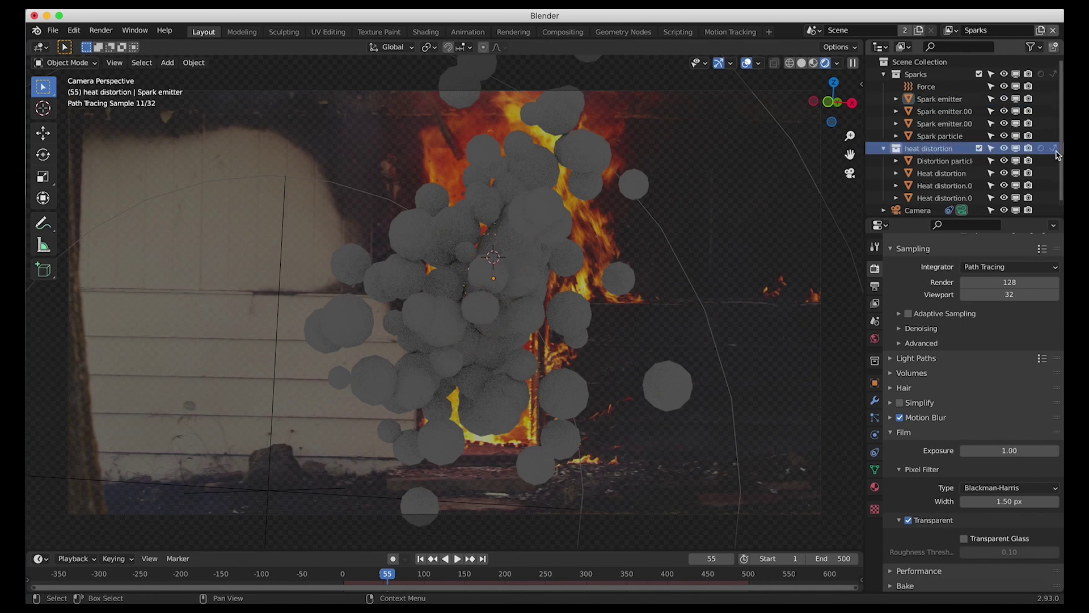
{"action": "left_click", "coordinate": [1054, 150]}
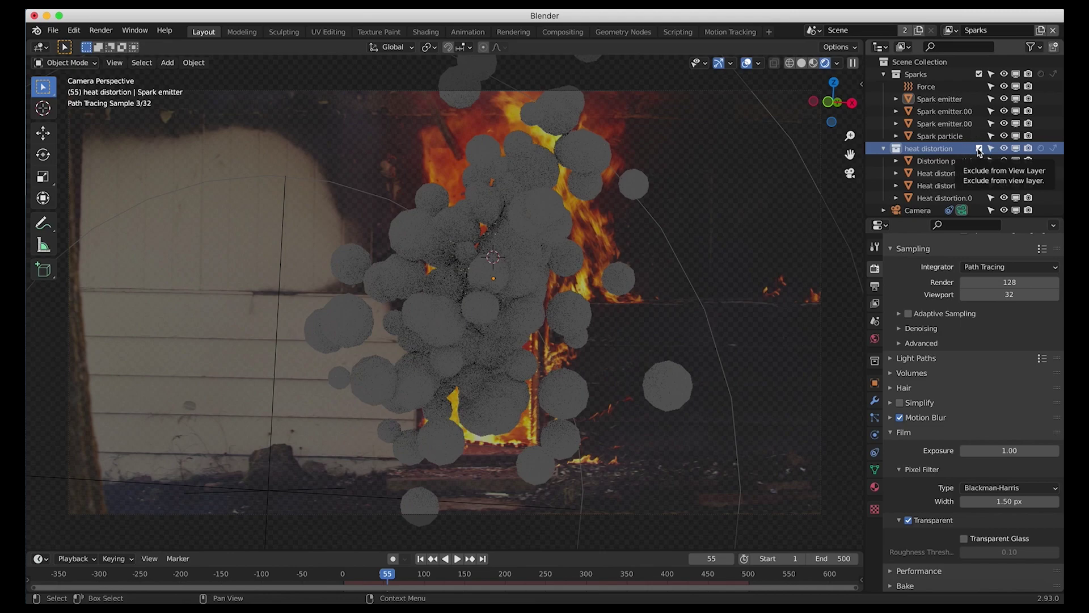
{"action": "left_click", "coordinate": [979, 149]}
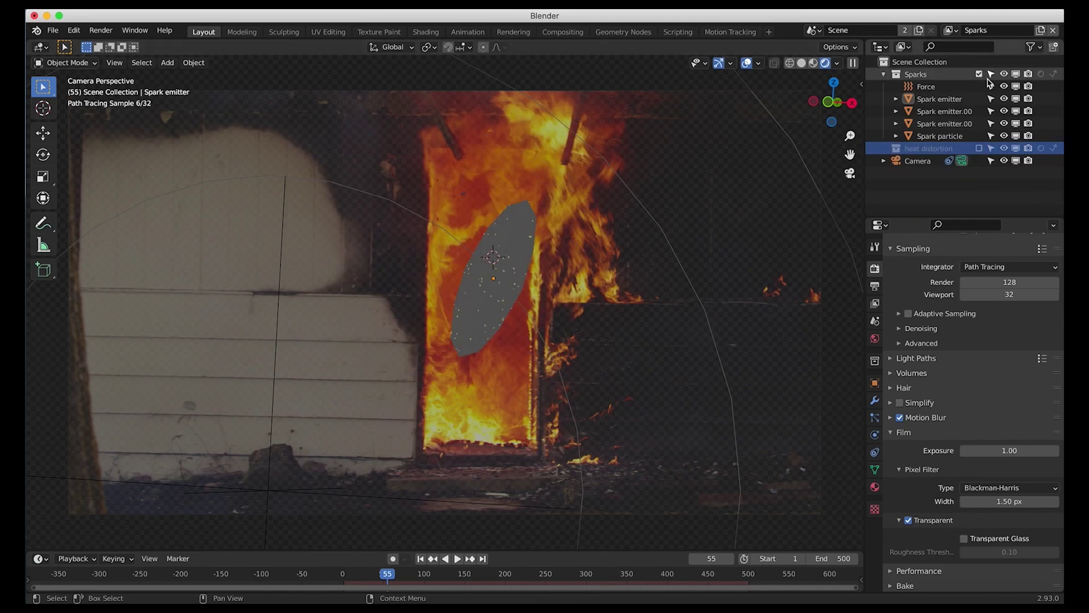
Bake all dynamics from the Spark emitter's particle cache and play the animation in Wireframe shading.
{"action": "left_click", "coordinate": [908, 100]}
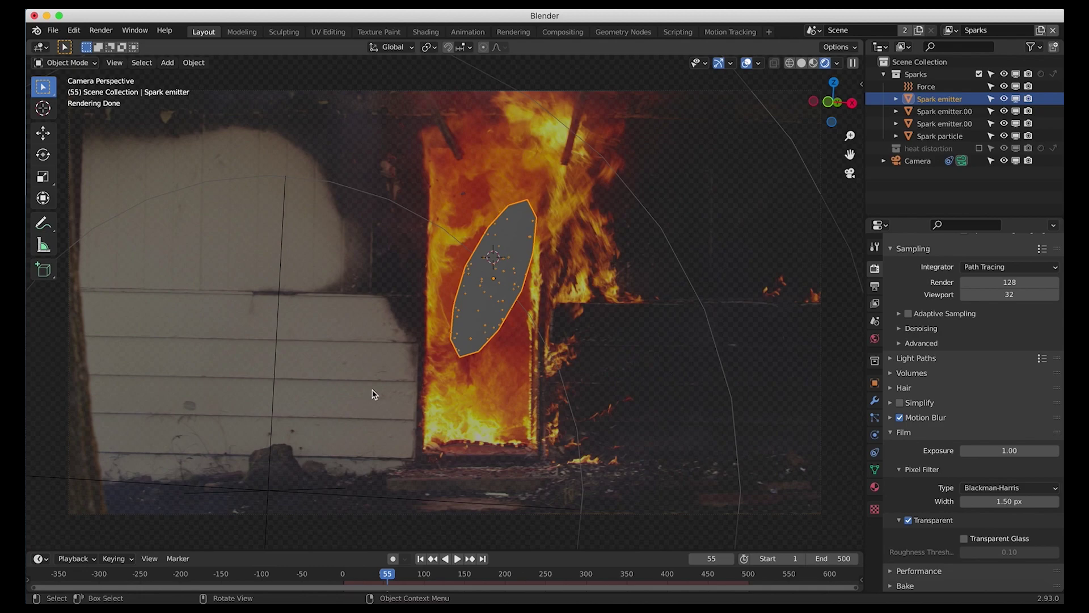
{"action": "left_click", "coordinate": [875, 418]}
{"action": "left_click", "coordinate": [894, 405]}
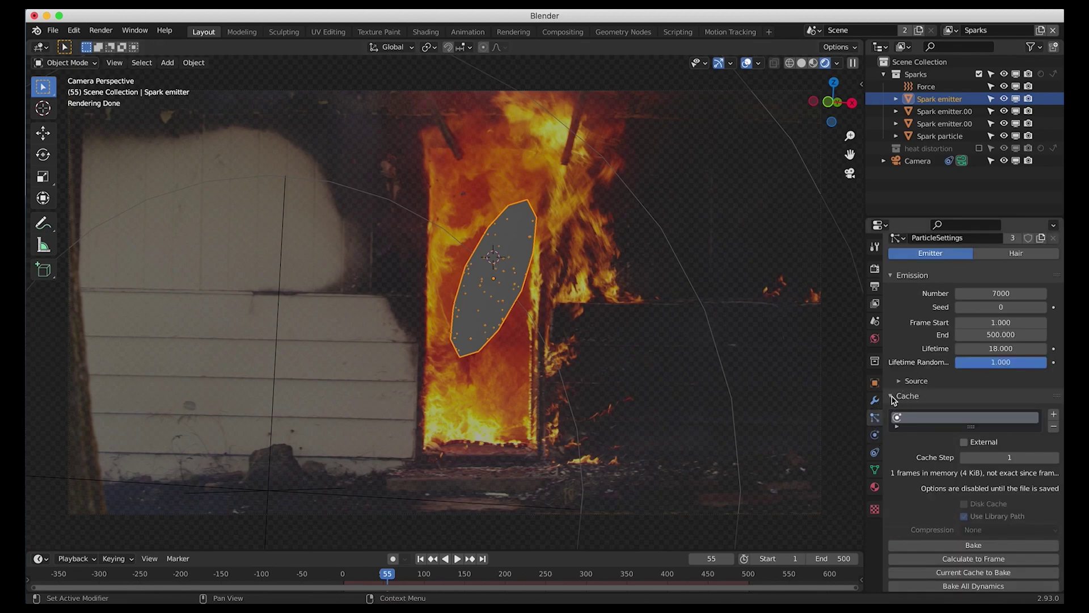
{"action": "scroll", "coordinate": [976, 417], "scroll_direction": "down", "scroll_amount": 6}
{"action": "left_click", "coordinate": [970, 416]}
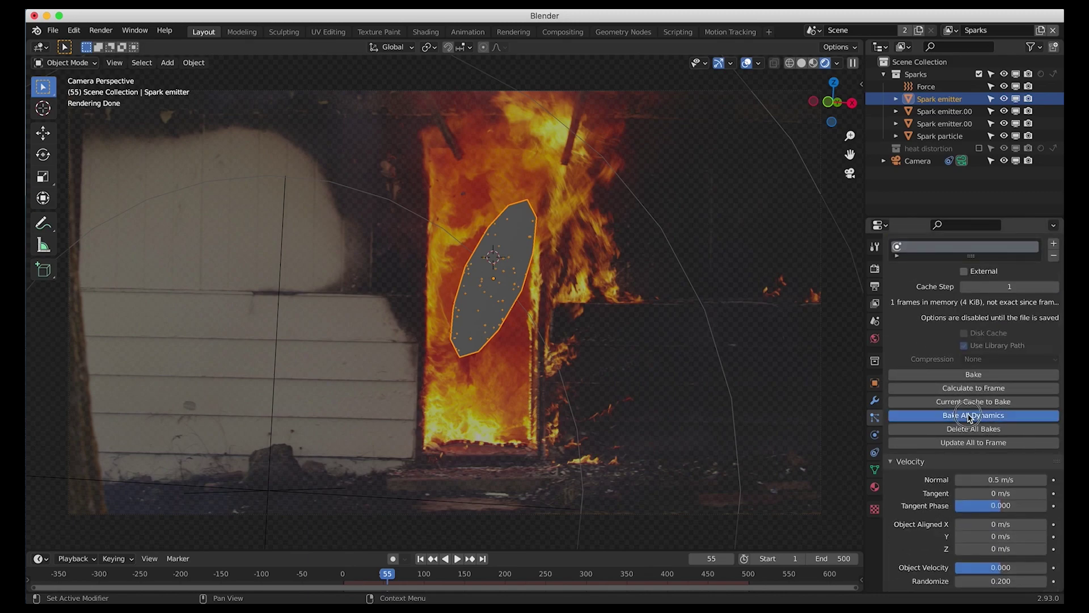
{"action": "key", "text": "z"}
{"action": "left_click", "coordinate": [340, 304]}
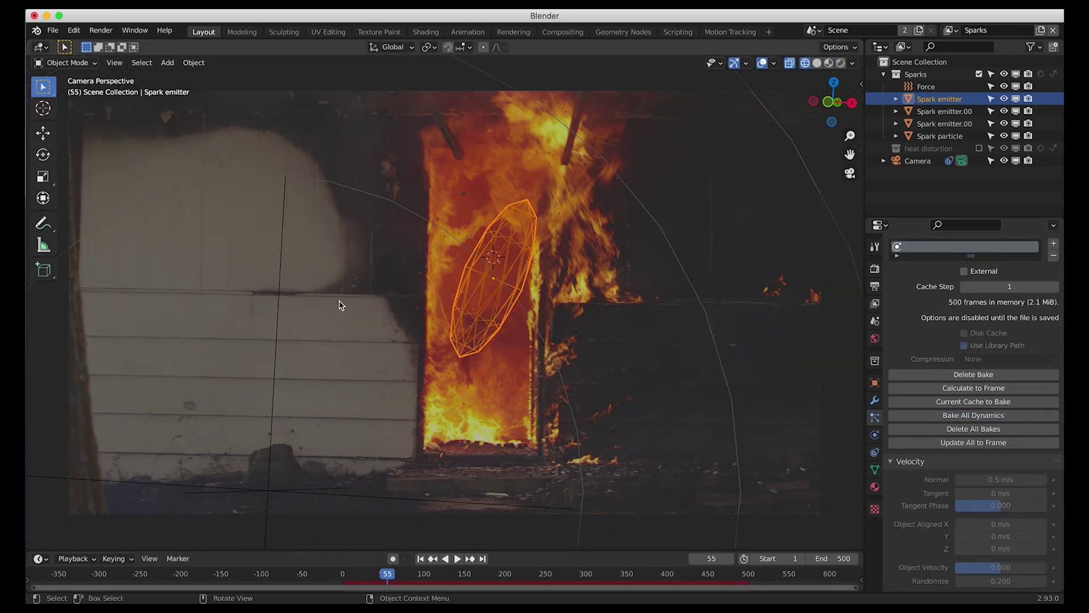
{"action": "key", "text": "space"}
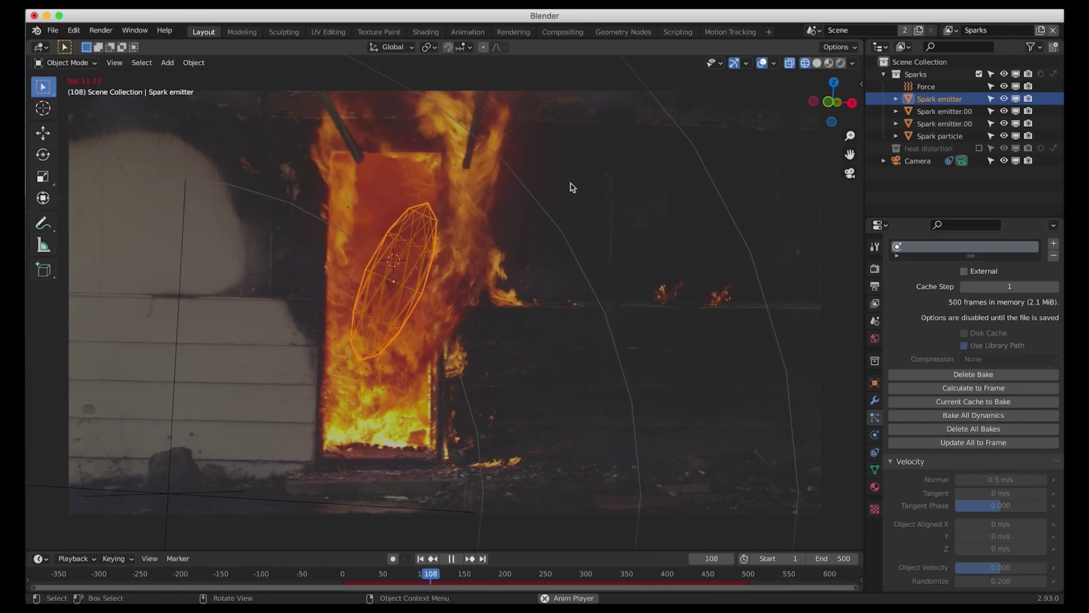
{"action": "key", "text": "space"}
Hide the Spark emitter mesh in the viewport display, inspect the sparks over the doorway in Rendered shading, and return to Solid shading.
{"action": "key", "text": "z"}
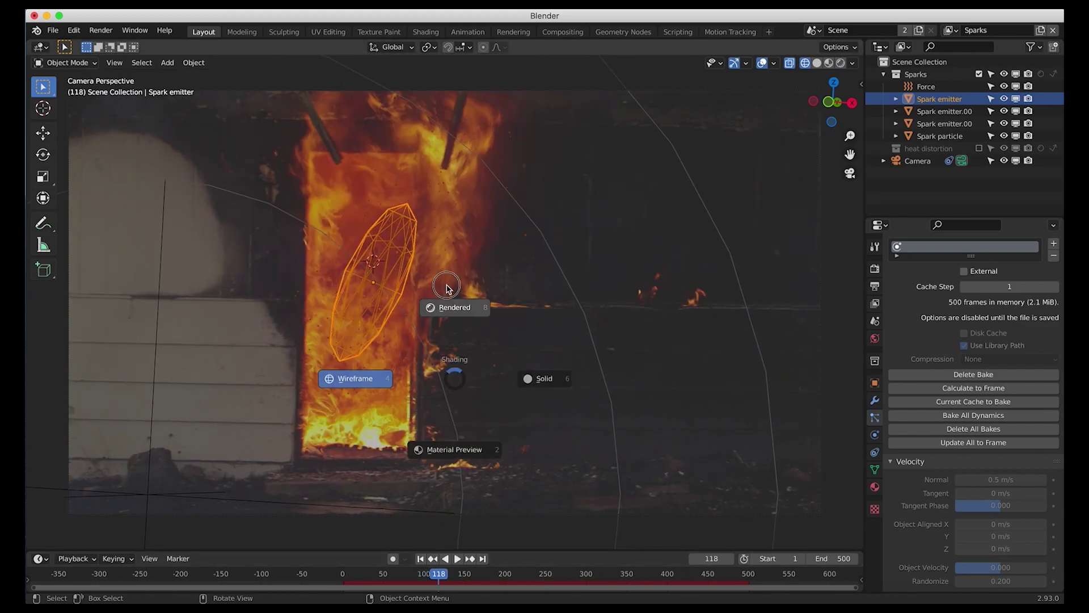
{"action": "left_click", "coordinate": [454, 349]}
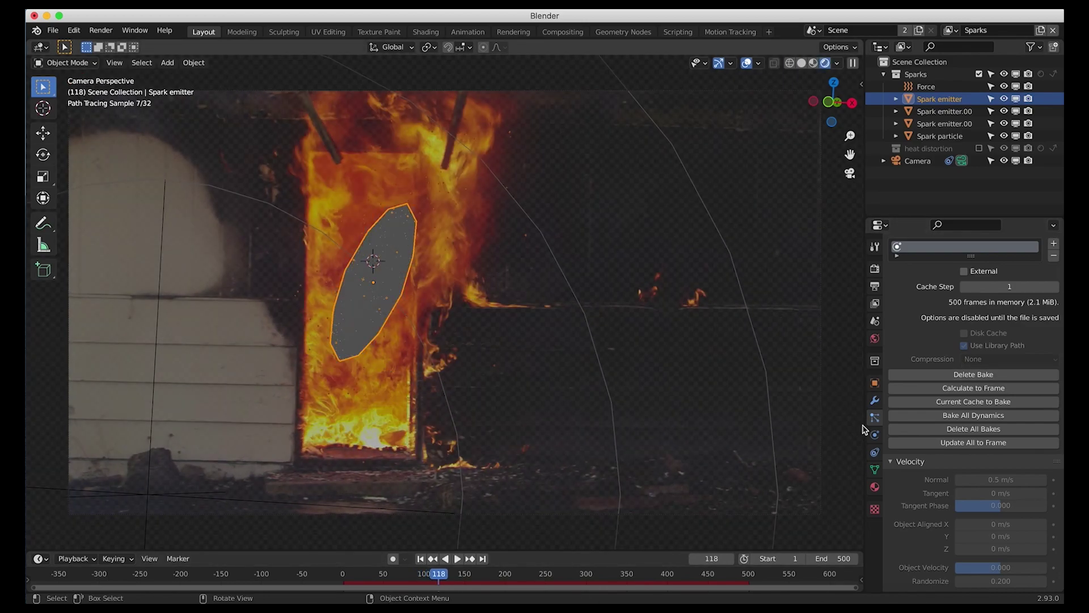
{"action": "scroll", "coordinate": [947, 481], "scroll_direction": "down", "scroll_amount": 6}
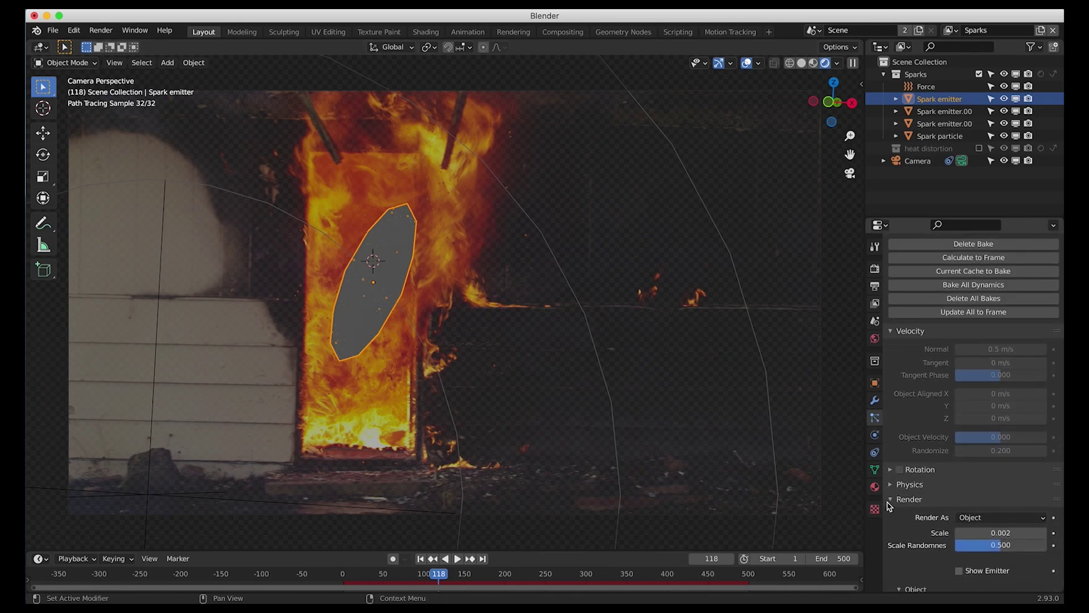
{"action": "scroll", "coordinate": [964, 511], "scroll_direction": "down", "scroll_amount": 10}
{"action": "left_click", "coordinate": [959, 546]}
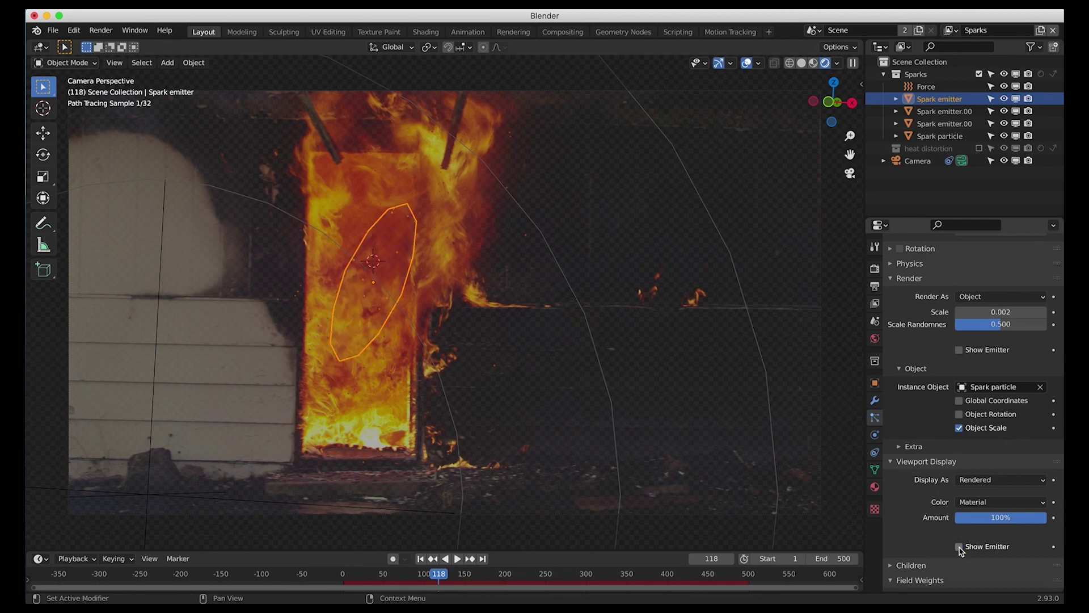
{"action": "left_click", "coordinate": [618, 158]}
{"action": "scroll", "coordinate": [353, 187], "scroll_direction": "up", "scroll_amount": 2}
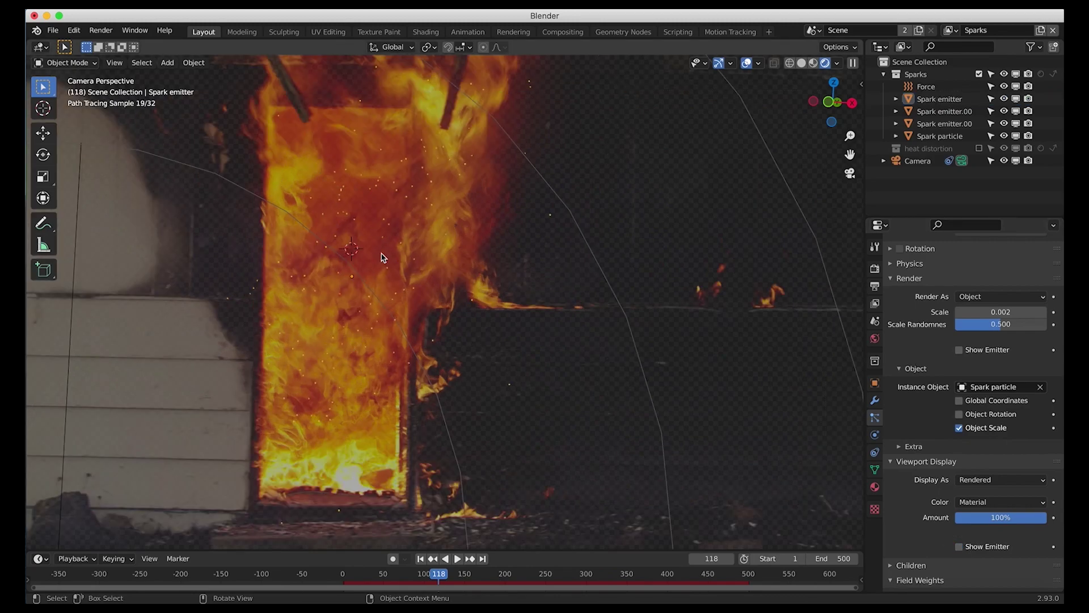
{"action": "key", "text": "z"}
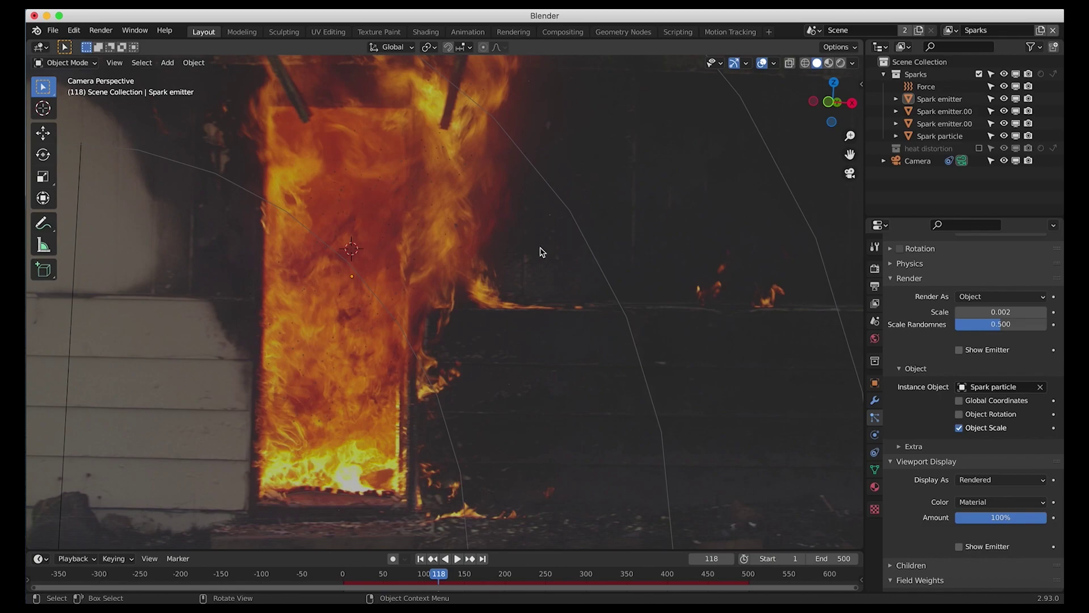
{"action": "scroll", "coordinate": [418, 202], "scroll_direction": "down", "scroll_amount": 3}
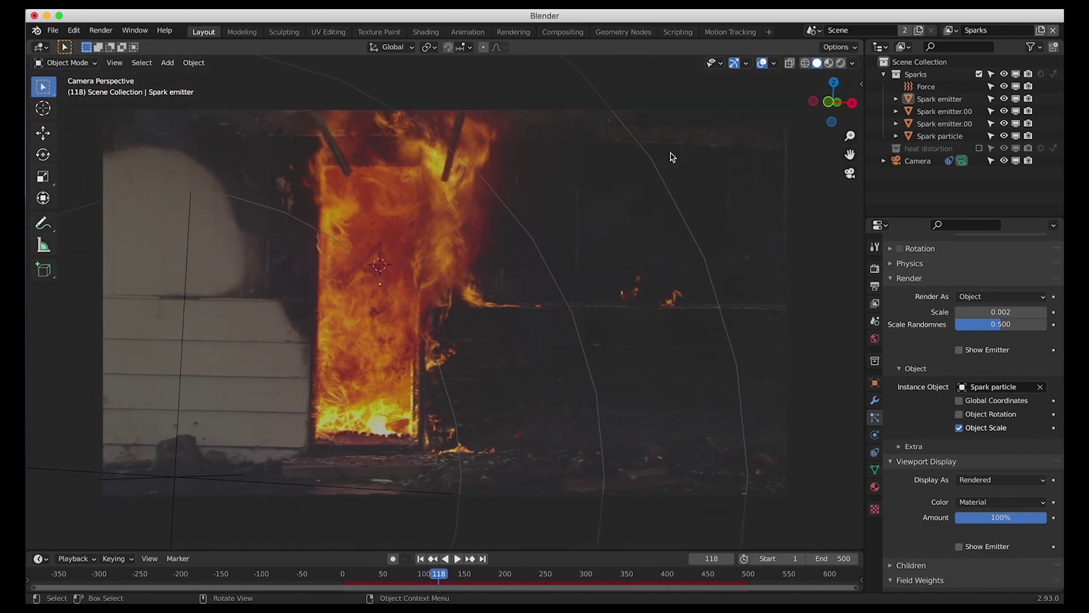
Set the Cycles render samples to 32, enable Adaptive Sampling, and animate the sampling seed.
{"action": "left_click", "coordinate": [875, 272]}
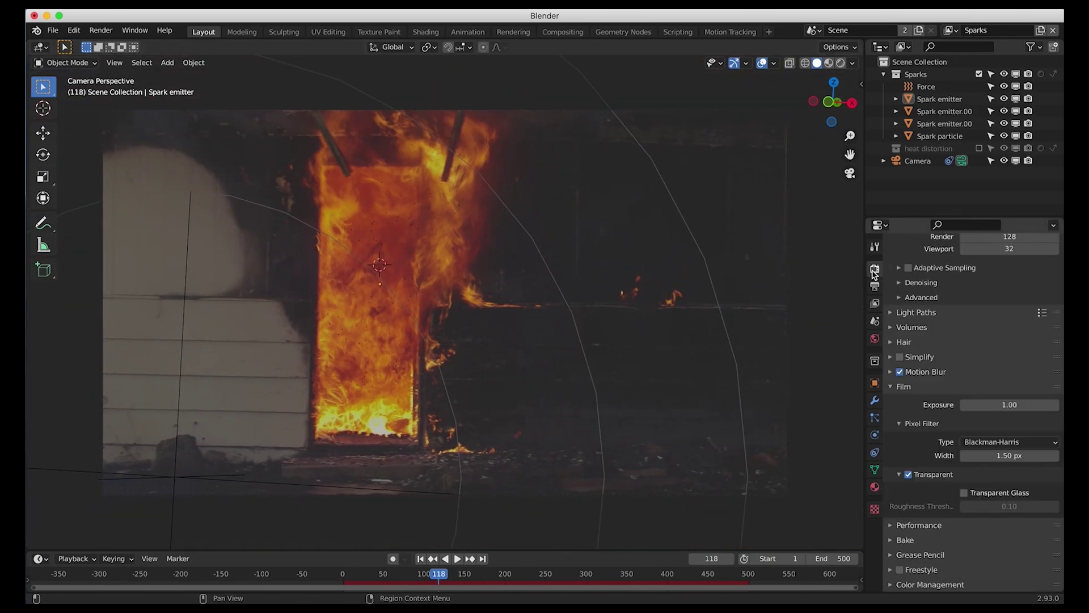
{"action": "scroll", "coordinate": [964, 298], "scroll_direction": "up", "scroll_amount": 5}
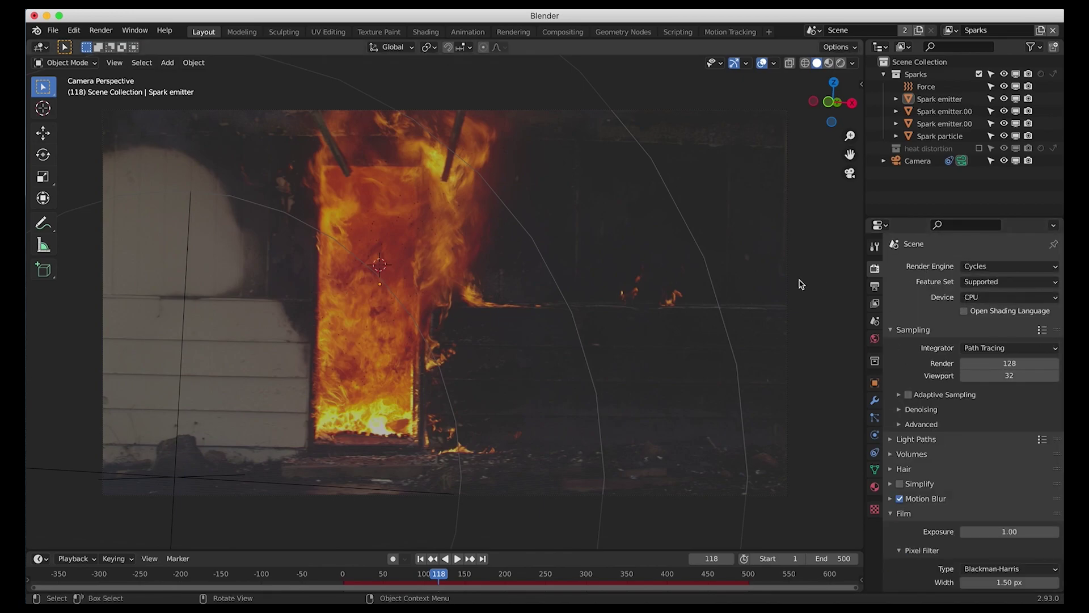
{"action": "left_click", "coordinate": [1000, 364]}
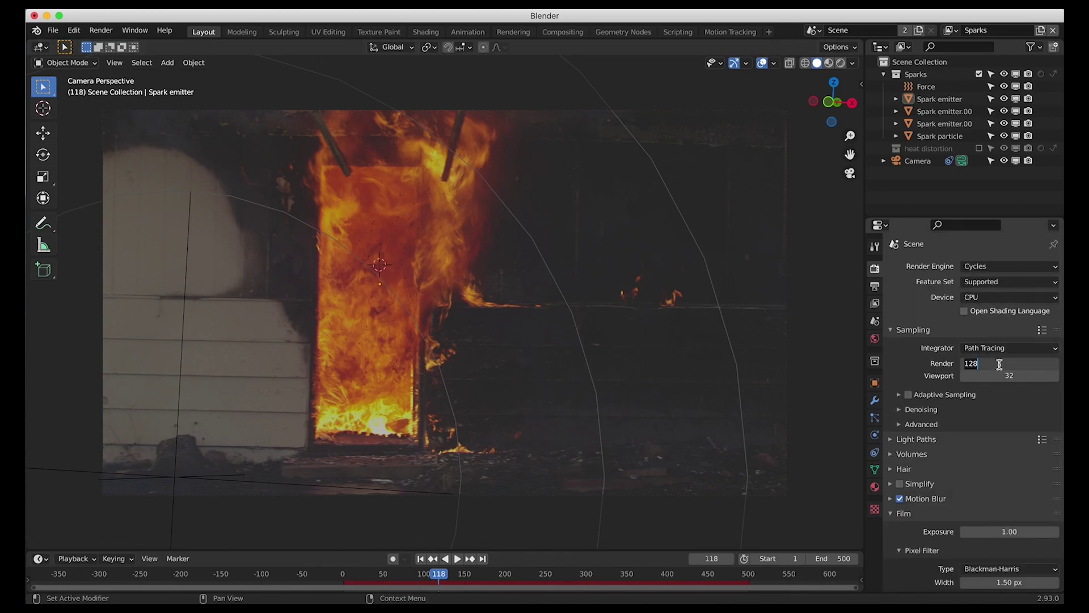
{"action": "type", "text": "32"}
{"action": "key", "text": "Return"}
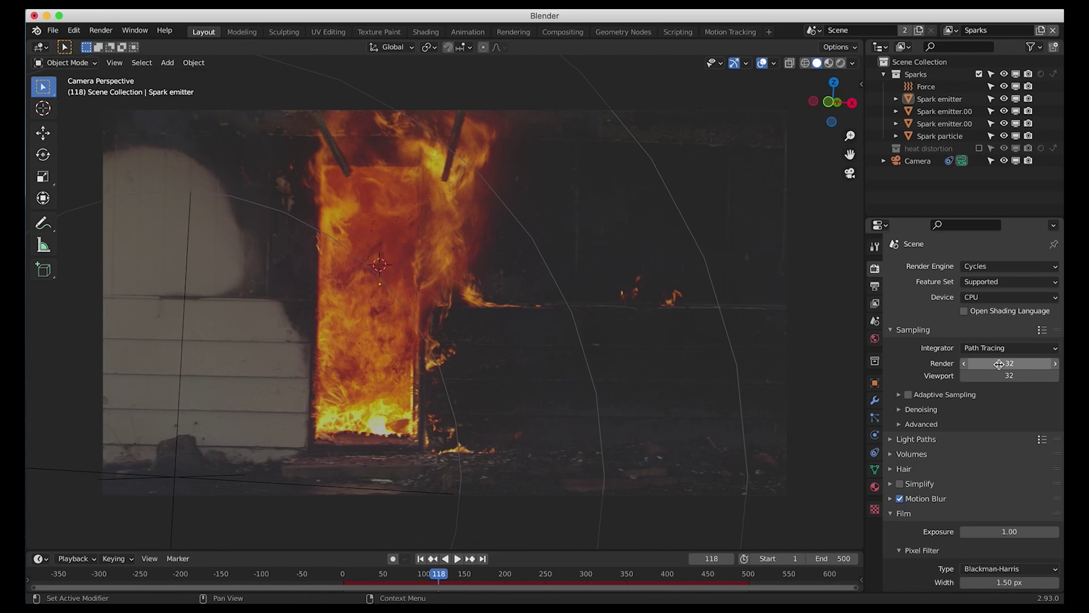
{"action": "double_click", "coordinate": [898, 409]}
{"action": "left_click", "coordinate": [898, 426]}
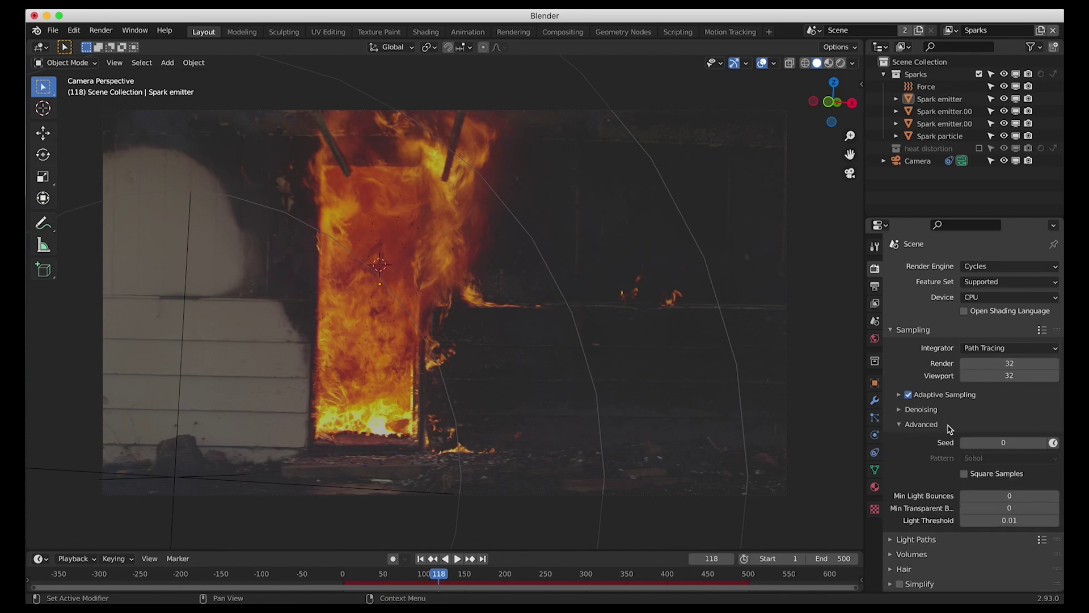
{"action": "left_click", "coordinate": [1052, 442]}
{"action": "scroll", "coordinate": [947, 480], "scroll_direction": "down", "scroll_amount": 8}
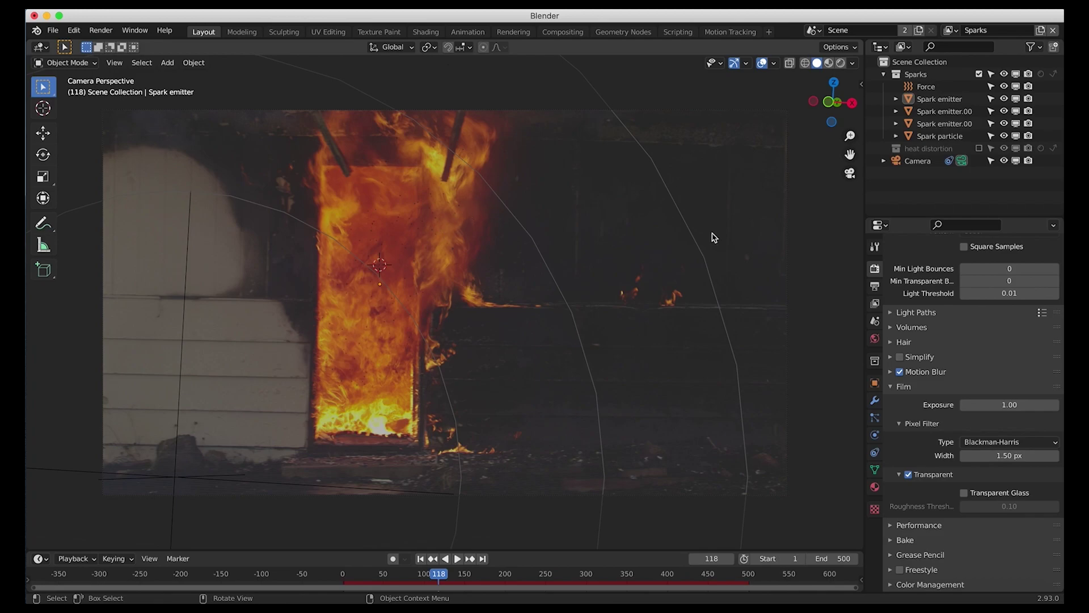
Set the motion blur shutter to 0.35.
{"action": "left_click", "coordinate": [891, 373]}
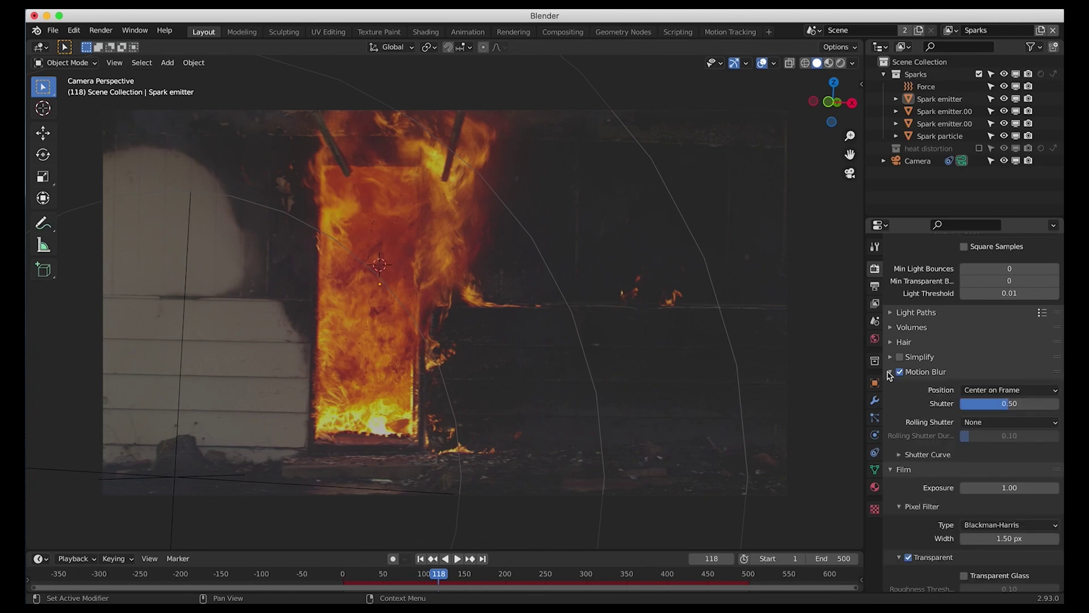
{"action": "left_click", "coordinate": [994, 404]}
{"action": "type", "text": "0.35"}
{"action": "key", "text": "Return"}
{"action": "left_click", "coordinate": [891, 373]}
{"action": "scroll", "coordinate": [987, 420], "scroll_direction": "up", "scroll_amount": 10}
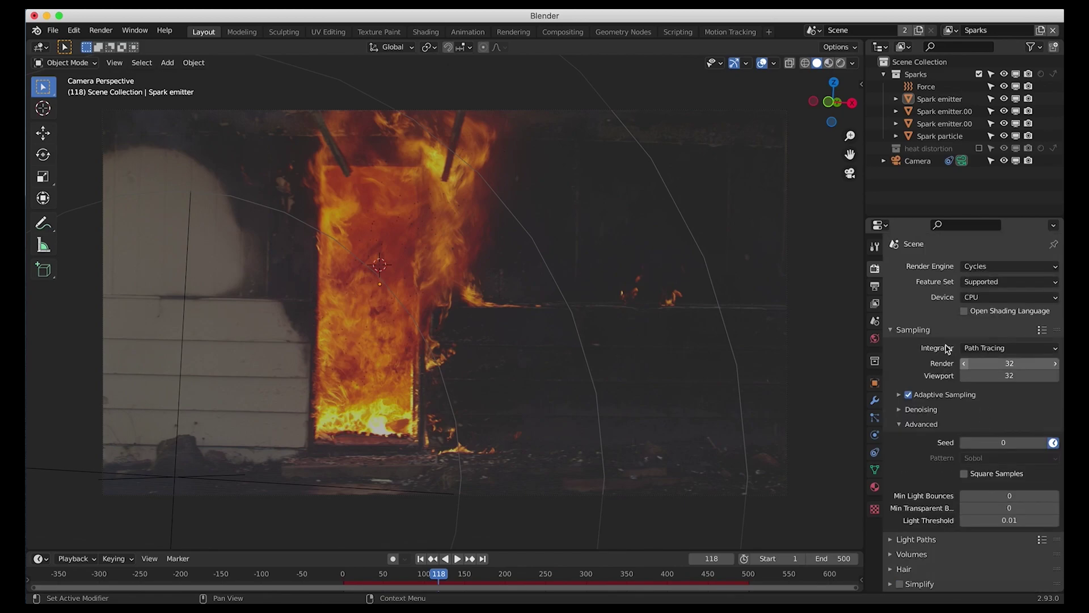
Set the render output file format to OpenEXR.
{"action": "left_click", "coordinate": [875, 286]}
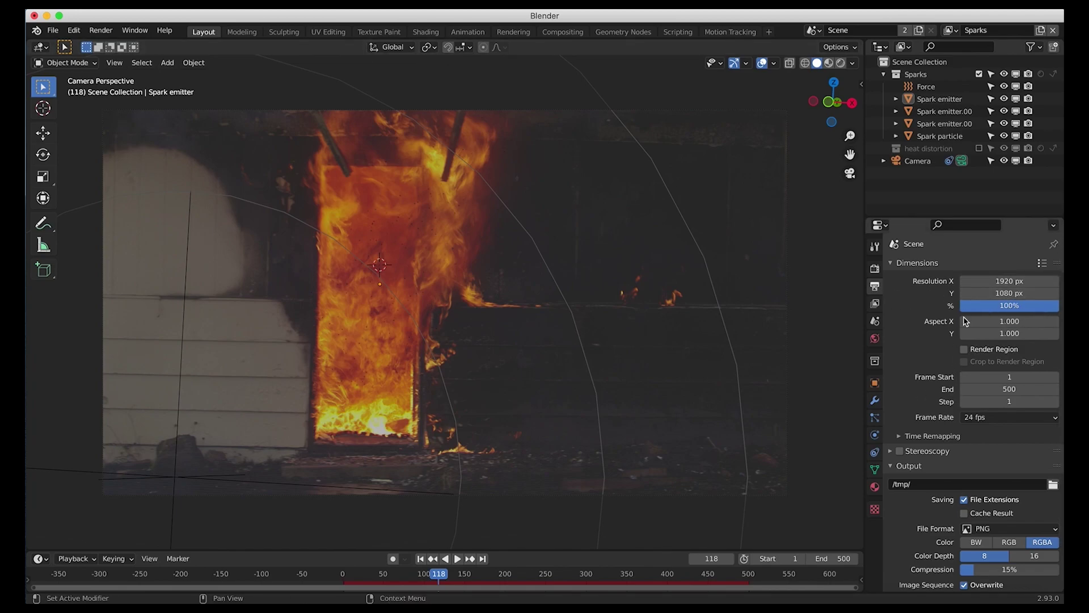
{"action": "scroll", "coordinate": [928, 446], "scroll_direction": "down", "scroll_amount": 2}
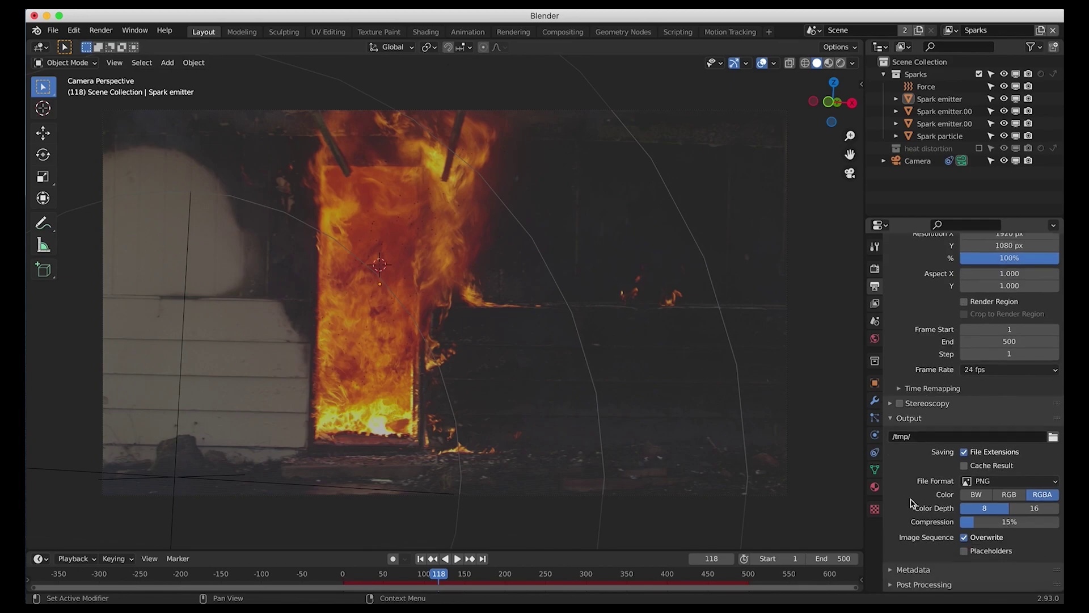
{"action": "left_click", "coordinate": [982, 482]}
{"action": "left_click", "coordinate": [902, 427]}
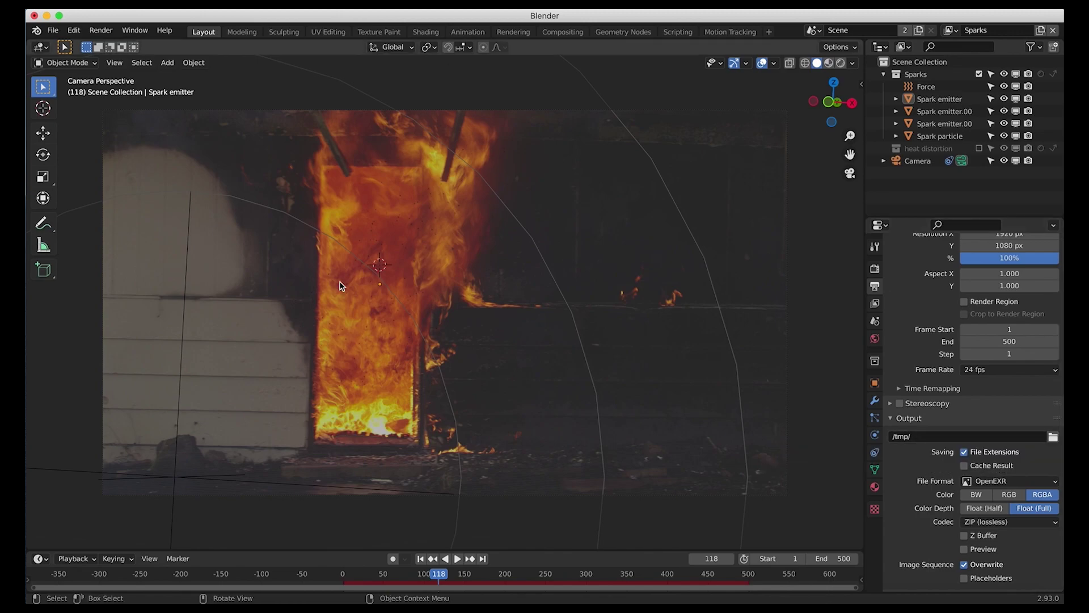
Save the project as "fire enhancement tut" in the "Fire enhancement blender tut" folder.
{"action": "left_click", "coordinate": [54, 31]}
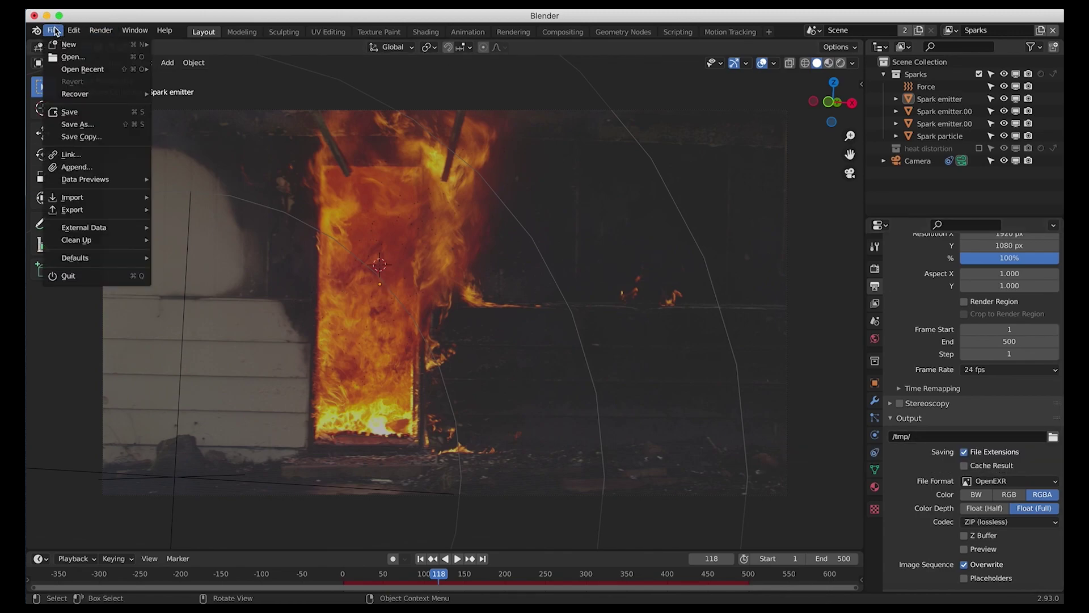
{"action": "left_click", "coordinate": [72, 116]}
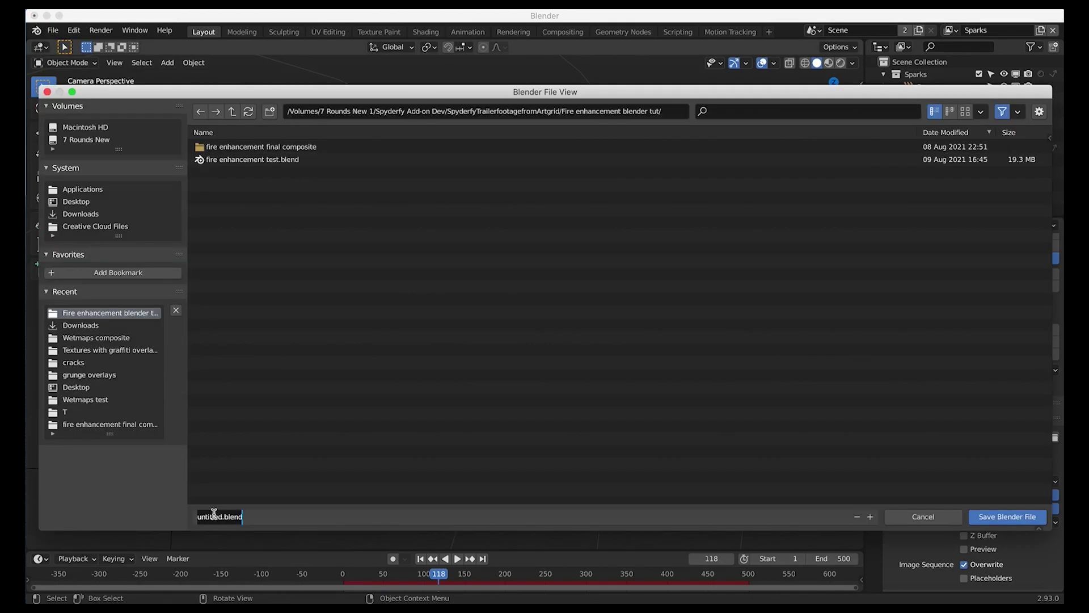
{"action": "type", "text": "fire enhancement tut"}
{"action": "left_click", "coordinate": [985, 519]}
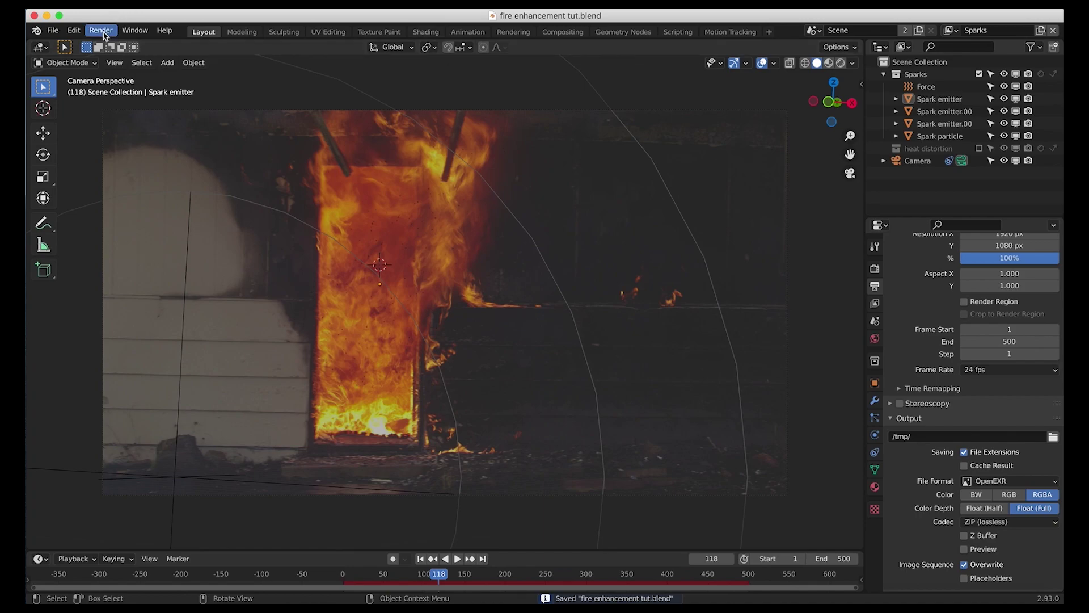
Render frame 118, inspect the sparks over the burning doorway in an enlarged render window, and close that window.
{"action": "left_click", "coordinate": [103, 30]}
{"action": "left_click", "coordinate": [119, 45]}
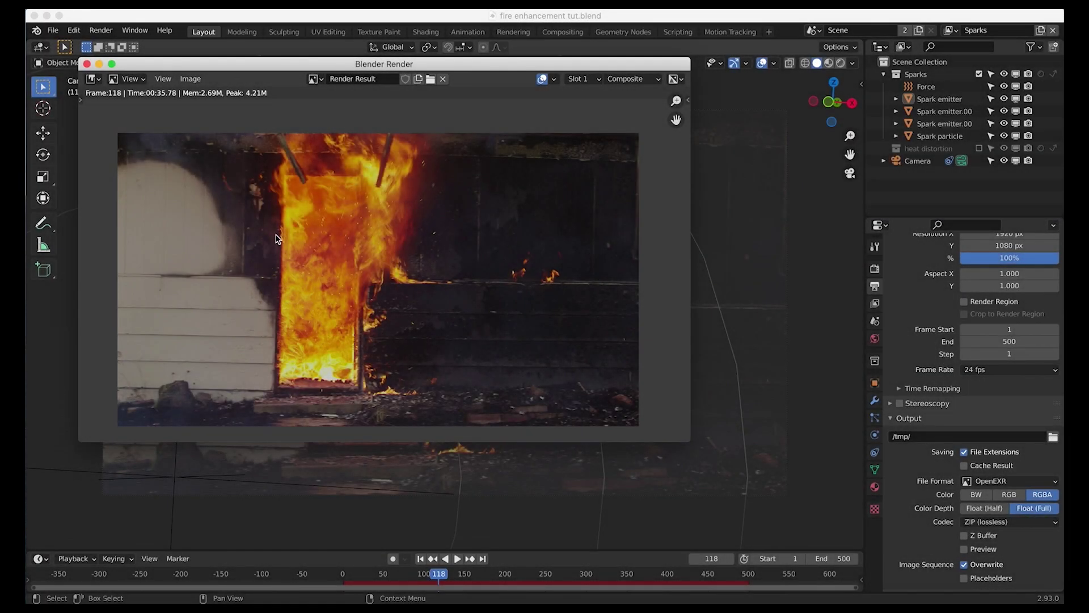
{"action": "scroll", "coordinate": [277, 239], "scroll_direction": "up", "scroll_amount": 1}
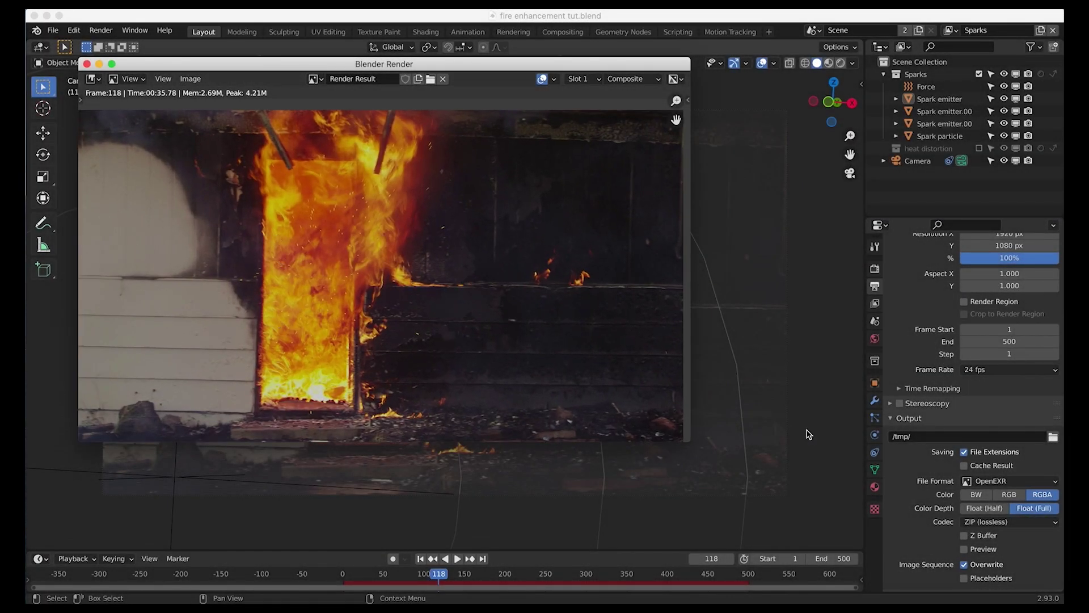
{"action": "left_click_drag", "start_coordinate": [689, 441], "coordinate": [791, 482]}
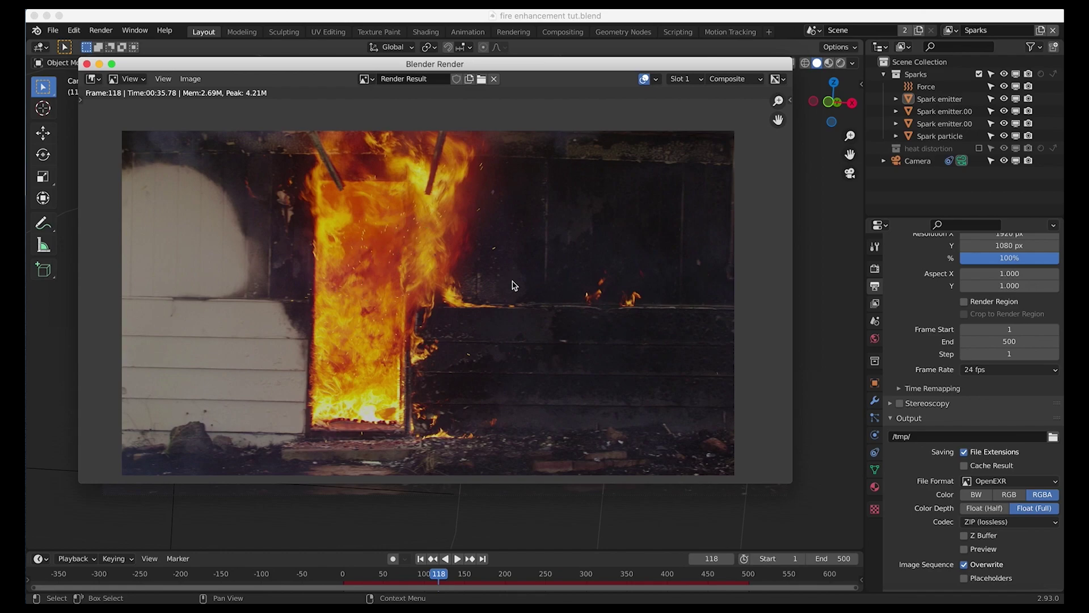
{"action": "left_click", "coordinate": [87, 64]}
Switch to the Compositing workspace, enlarge the node editor, and delete the second Render Layers node.
{"action": "left_click", "coordinate": [563, 32]}
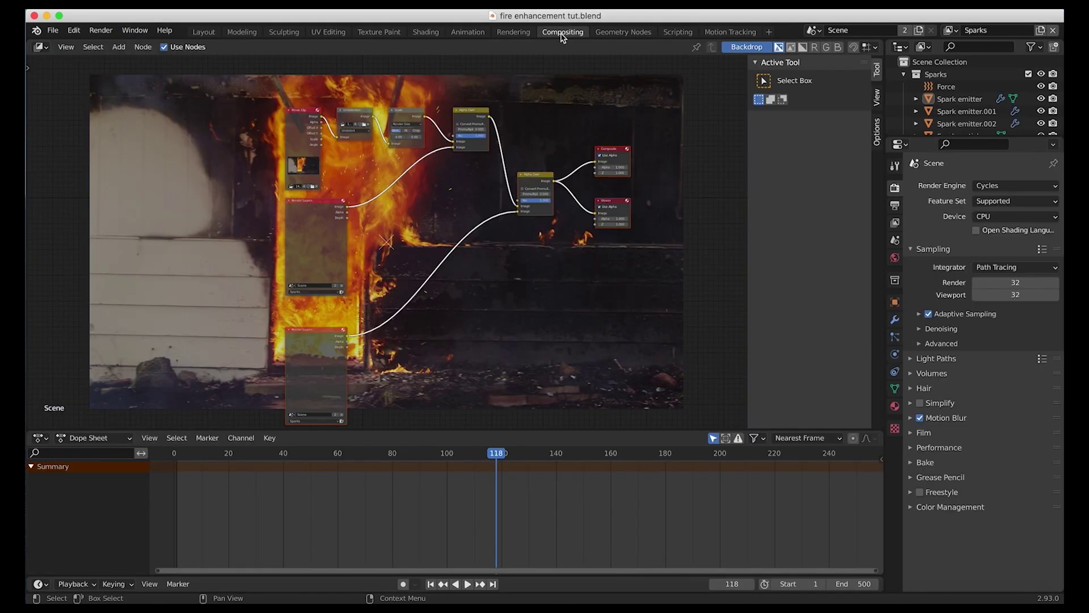
{"action": "left_click_drag", "start_coordinate": [389, 430], "coordinate": [376, 495]}
{"action": "scroll", "coordinate": [425, 357], "scroll_direction": "up", "scroll_amount": 1}
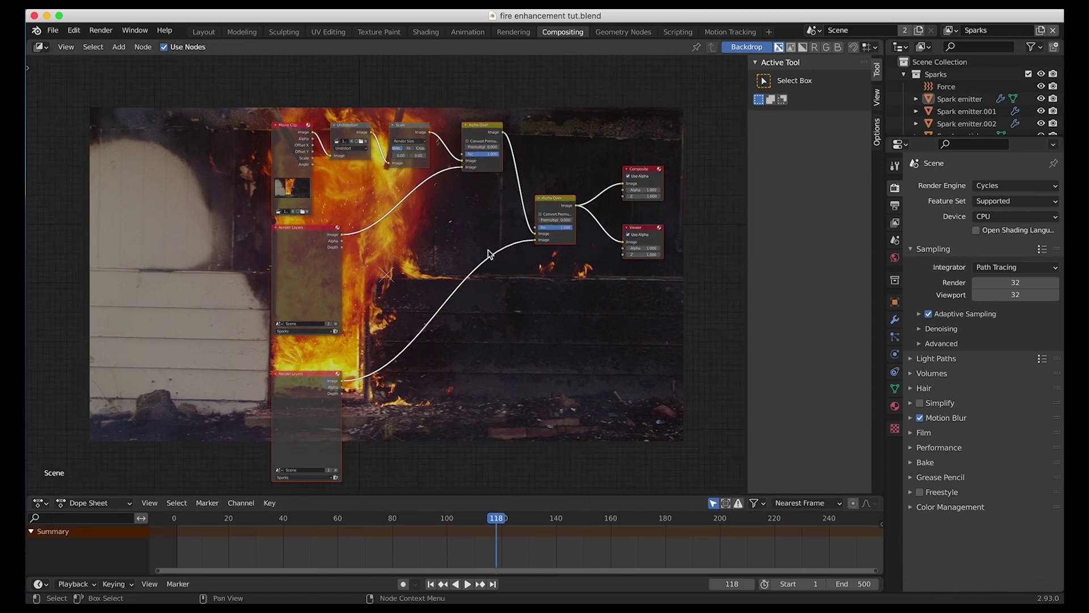
{"action": "scroll", "coordinate": [427, 279], "scroll_direction": "up", "scroll_amount": 1}
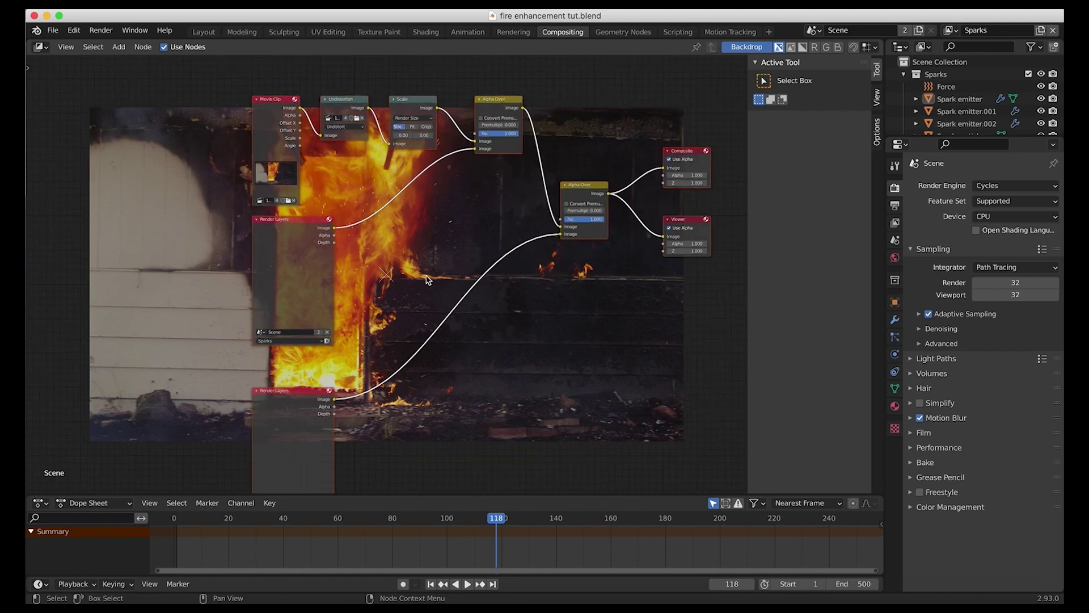
{"action": "scroll", "coordinate": [428, 280], "scroll_direction": "down", "scroll_amount": 4}
{"action": "scroll", "coordinate": [278, 427], "scroll_direction": "up", "scroll_amount": 2}
{"action": "key", "text": "x"}
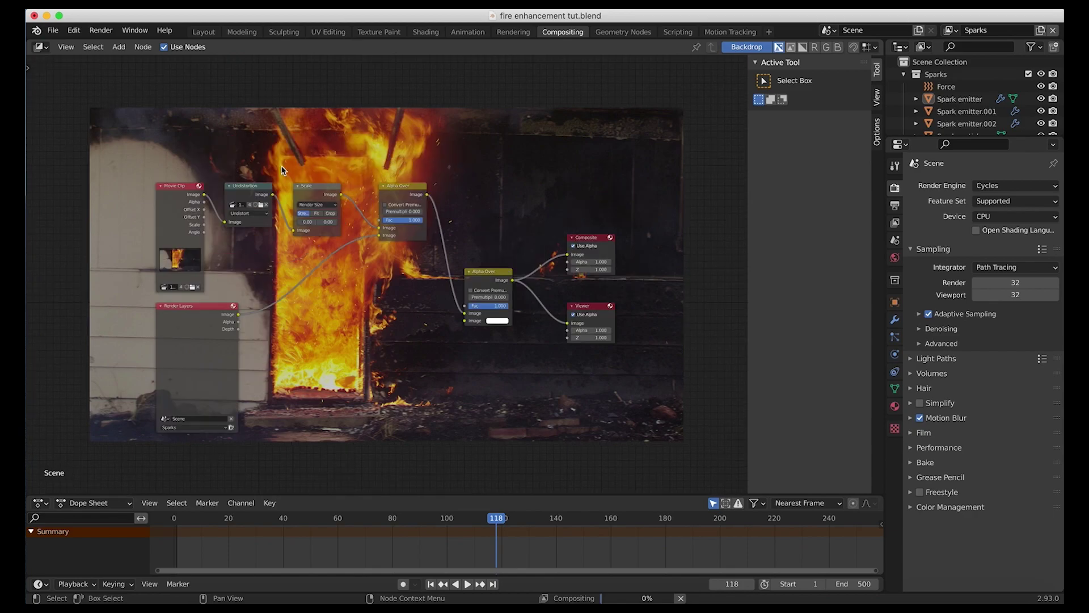
Move the Movie Clip node farther away from the Undistortion node to free up space between them.
{"action": "left_click", "coordinate": [177, 197]}
{"action": "left_click_drag", "start_coordinate": [177, 197], "coordinate": [111, 196]}
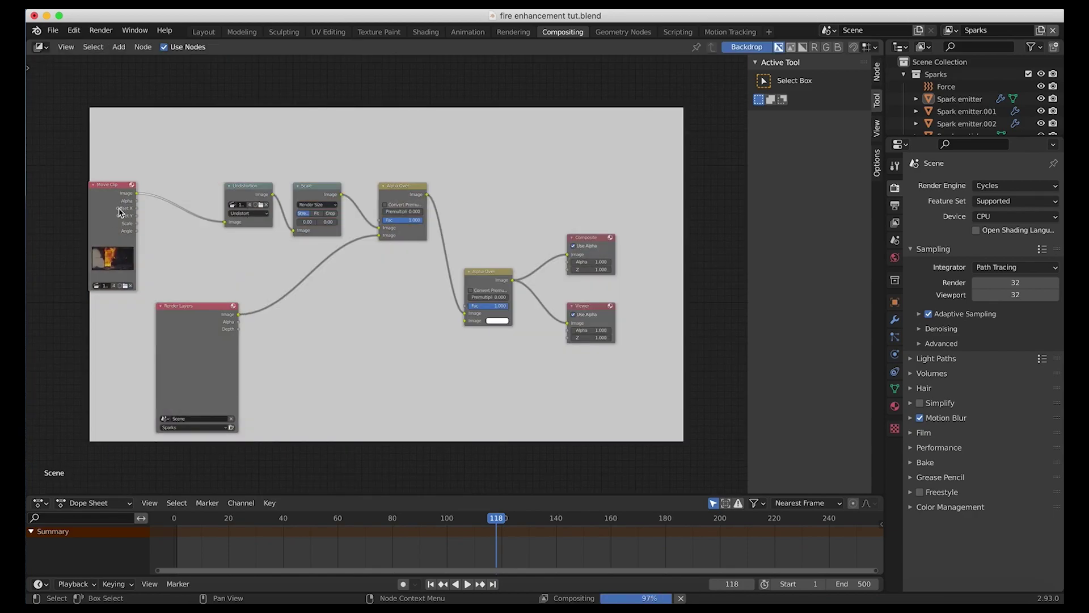
{"action": "scroll", "coordinate": [110, 213], "scroll_direction": "up", "scroll_amount": 2}
{"action": "middle_click_drag", "start_coordinate": [161, 206], "coordinate": [197, 189]}
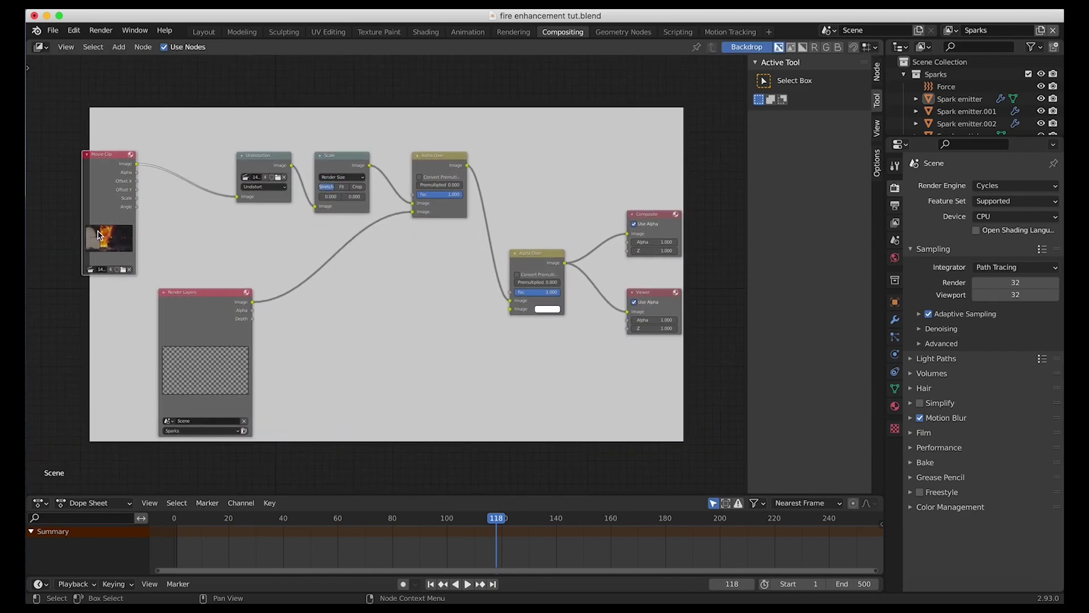
Connect the first Alpha Over node's output directly to the Composite and Viewer nodes and delete the second Alpha Over node.
{"action": "left_click", "coordinate": [350, 162]}
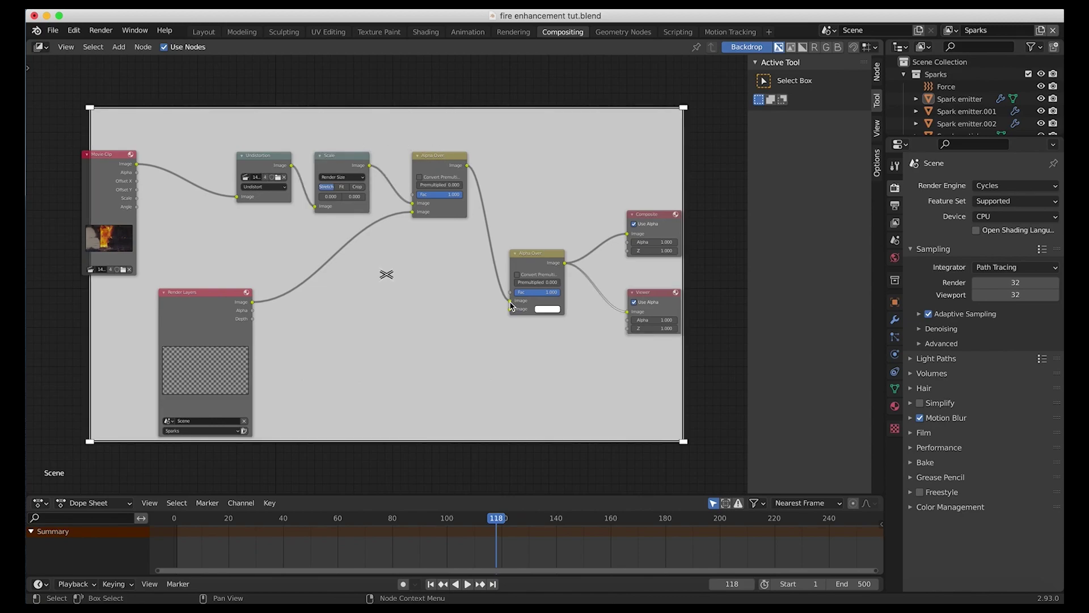
{"action": "left_click_drag", "start_coordinate": [511, 302], "coordinate": [629, 240]}
{"action": "left_click_drag", "start_coordinate": [467, 165], "coordinate": [628, 234]}
{"action": "left_click_drag", "start_coordinate": [466, 165], "coordinate": [628, 314]}
{"action": "left_click", "coordinate": [531, 264]}
{"action": "key", "text": "x"}
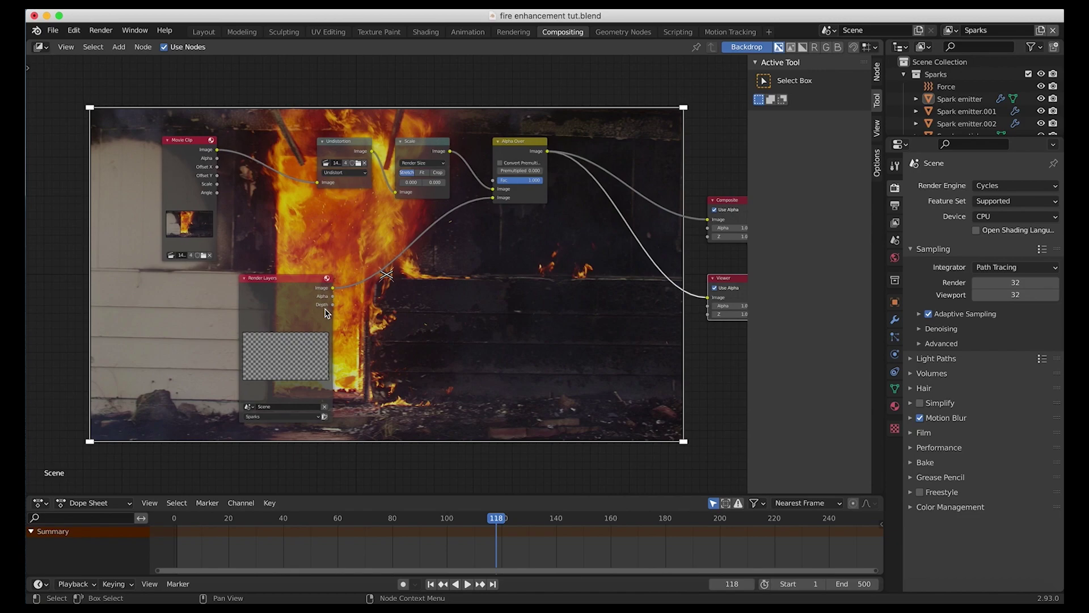
Examine the node chain from Movie Clip and Render Layers through Alpha Over to the Composite and Viewer outputs.
{"action": "middle_click_drag", "start_coordinate": [326, 313], "coordinate": [276, 331]}
{"action": "left_click", "coordinate": [201, 317]}
{"action": "middle_click_drag", "start_coordinate": [201, 316], "coordinate": [224, 289]}
{"action": "scroll", "coordinate": [386, 255], "scroll_direction": "up", "scroll_amount": 2}
{"action": "left_click", "coordinate": [535, 89]}
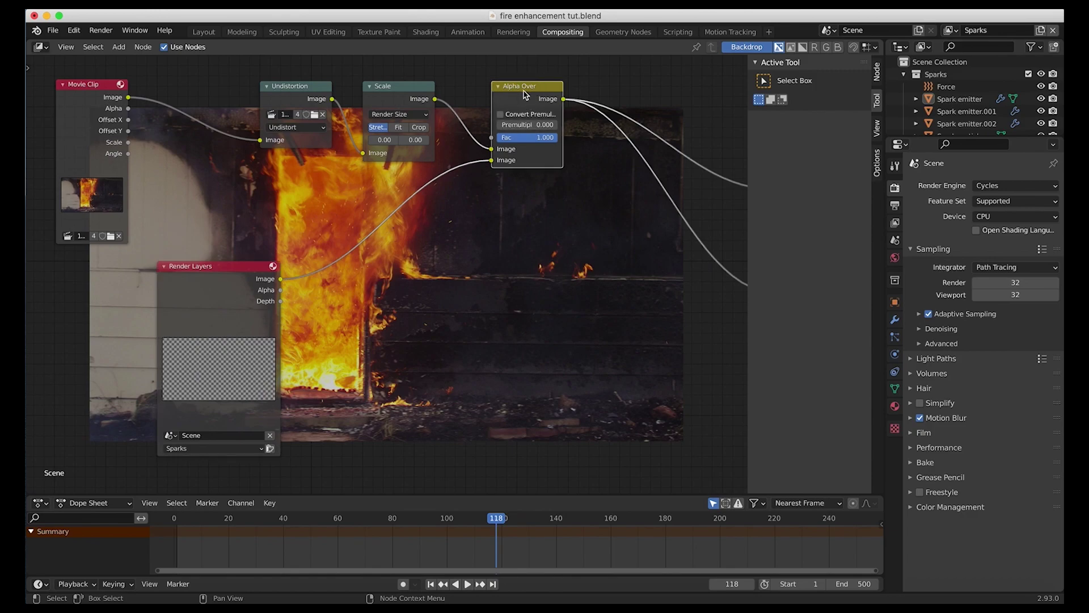
{"action": "scroll", "coordinate": [581, 133], "scroll_direction": "right", "scroll_amount": 6}
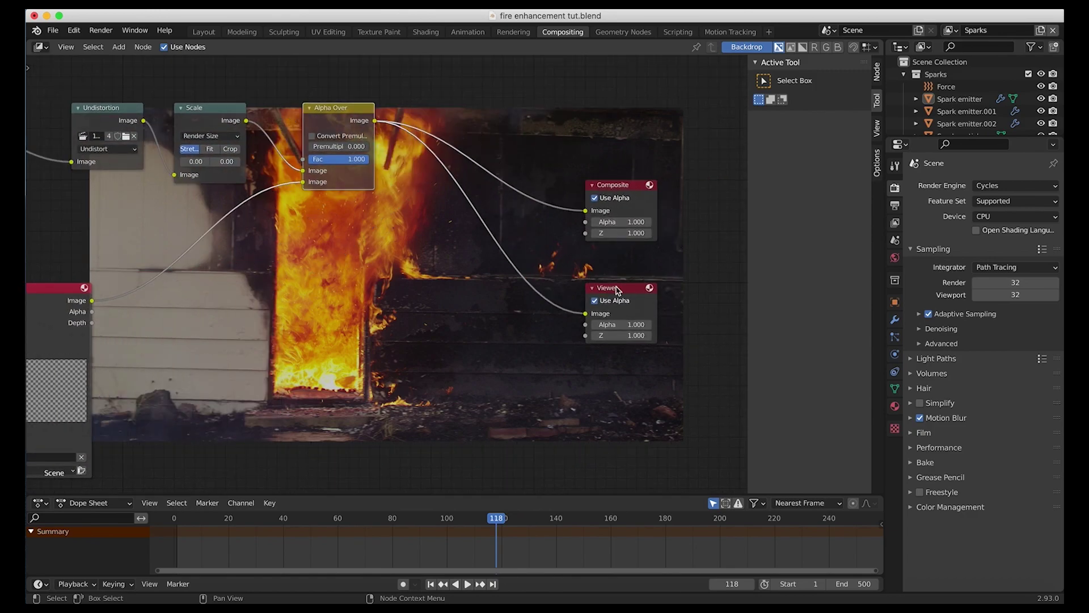
{"action": "scroll", "coordinate": [398, 251], "scroll_direction": "down", "scroll_amount": 2}
{"action": "scroll", "coordinate": [397, 252], "scroll_direction": "left", "scroll_amount": 2}
{"action": "scroll", "coordinate": [386, 192], "scroll_direction": "down", "scroll_amount": 3}
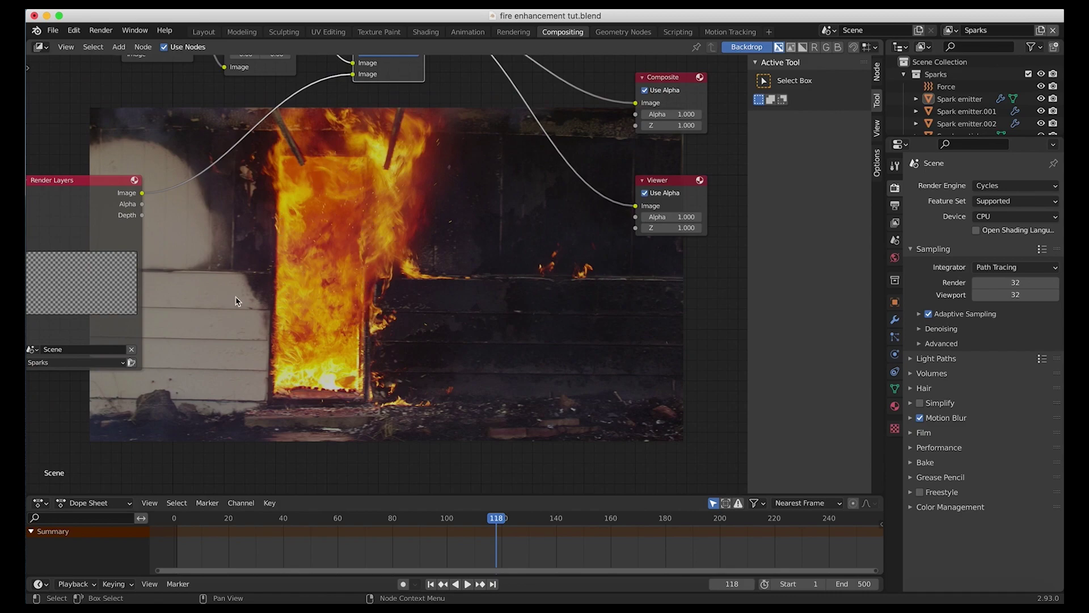
{"action": "scroll", "coordinate": [323, 280], "scroll_direction": "up", "scroll_amount": 5}
{"action": "scroll", "coordinate": [322, 280], "scroll_direction": "left", "scroll_amount": 4}
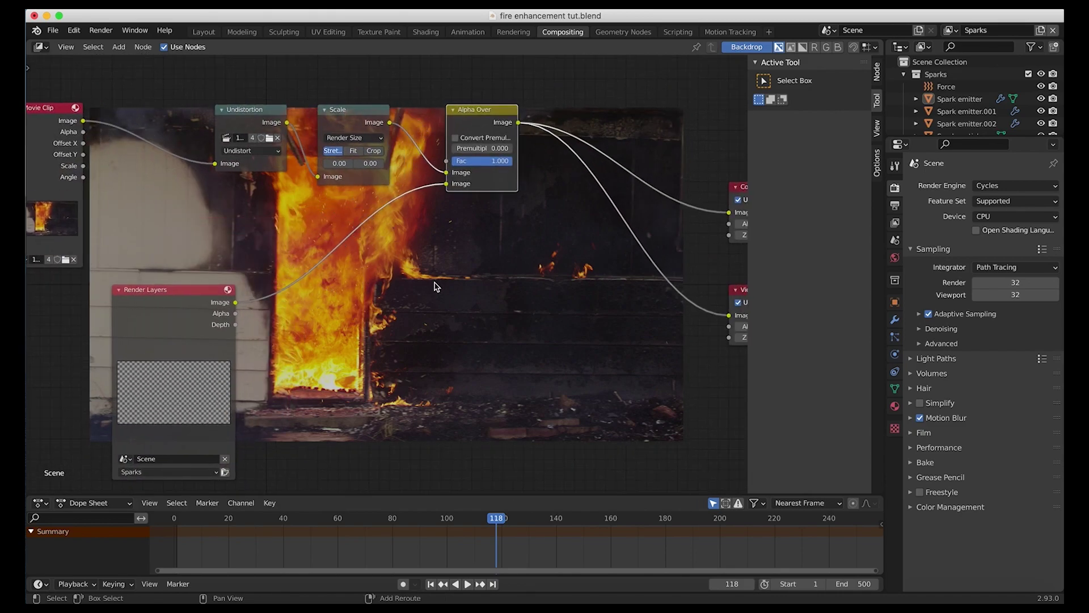
Insert a Glare node between Render Layers and Alpha Over and set its type to Fog Glow.
{"action": "key", "text": "shift+a"}
{"action": "mouse_move", "coordinate": [385, 331]}
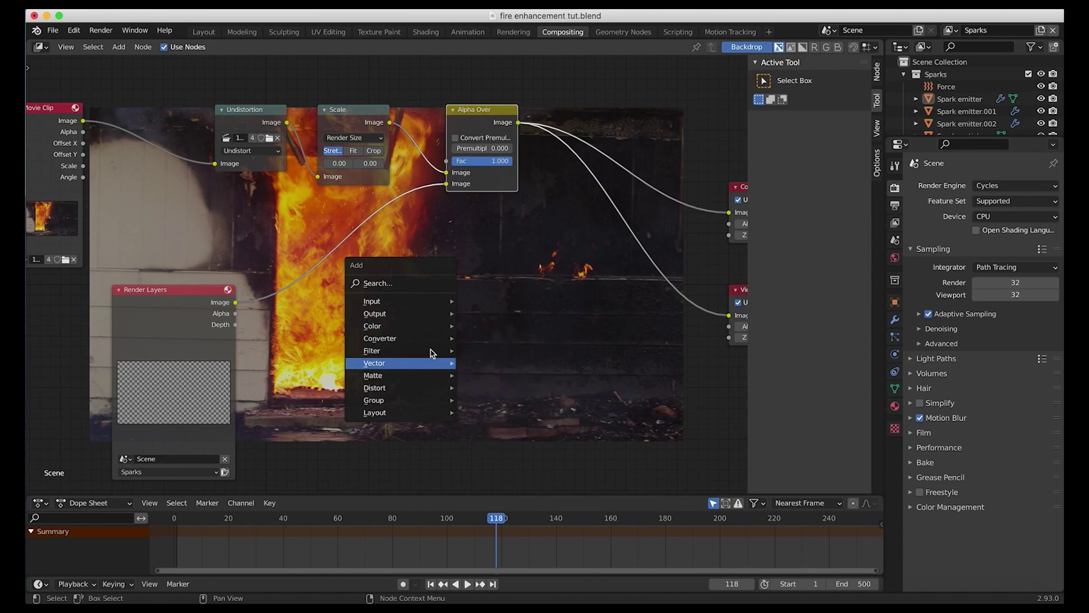
{"action": "mouse_move", "coordinate": [374, 356]}
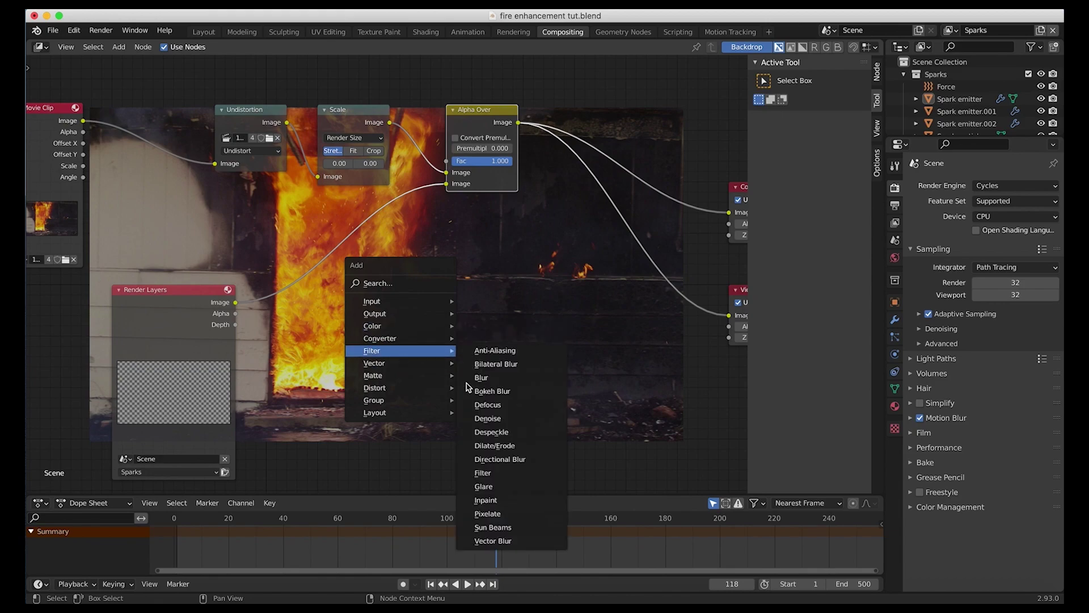
{"action": "left_click", "coordinate": [485, 486]}
{"action": "left_click", "coordinate": [295, 258]}
{"action": "left_click", "coordinate": [302, 281]}
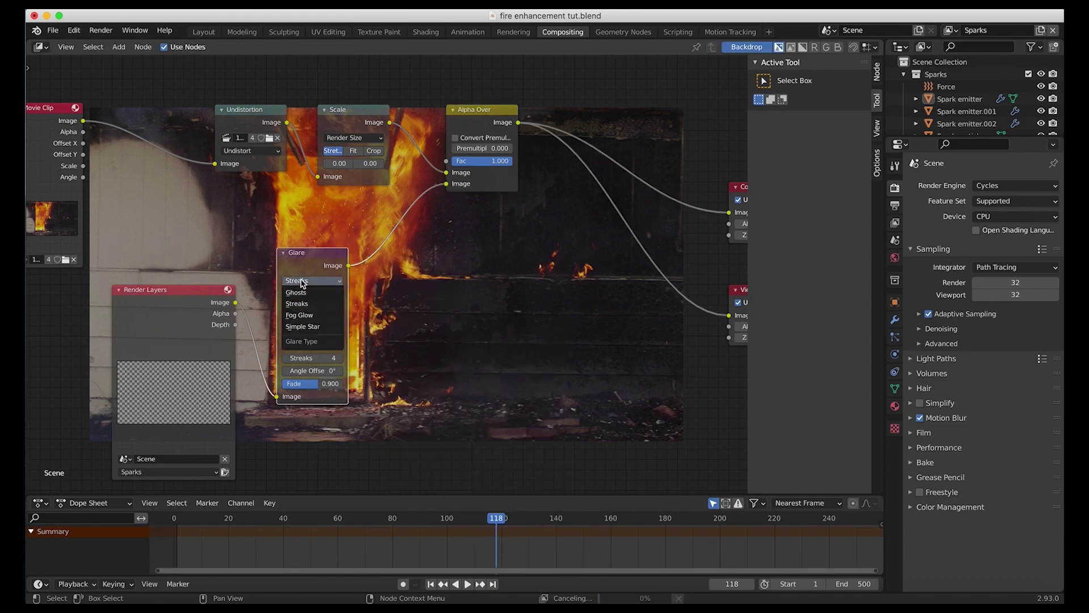
{"action": "left_click", "coordinate": [299, 315]}
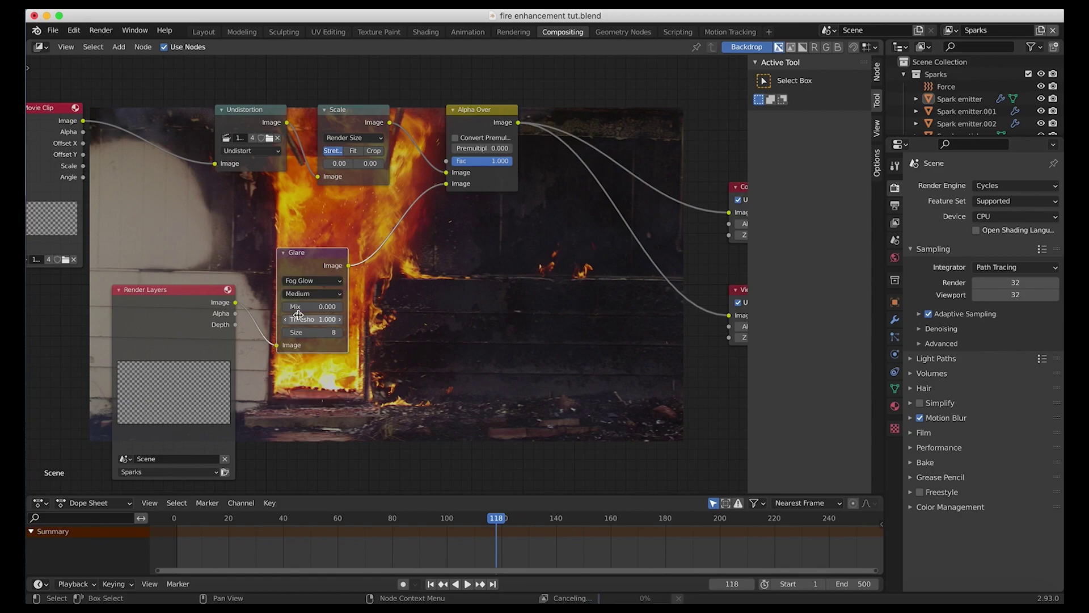
Set the Glare node's threshold to 0.
{"action": "scroll", "coordinate": [435, 302], "scroll_direction": "right", "scroll_amount": 4}
{"action": "scroll", "coordinate": [436, 302], "scroll_direction": "left", "scroll_amount": 2}
{"action": "scroll", "coordinate": [436, 302], "scroll_direction": "down", "scroll_amount": 2}
{"action": "left_click_drag", "start_coordinate": [228, 202], "coordinate": [193, 201]}
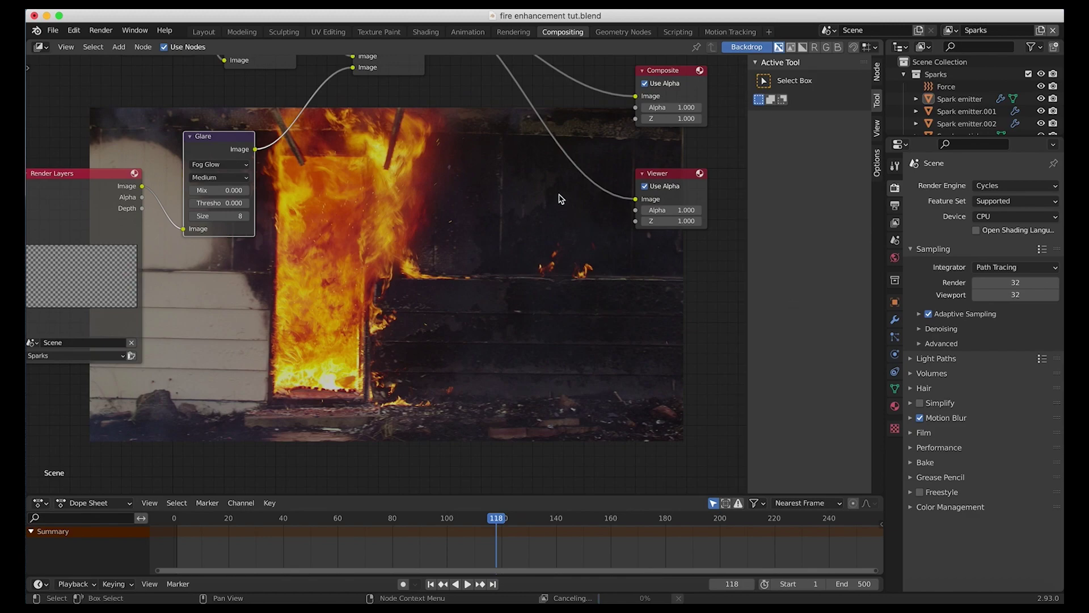
Insert an RGB Curves node between Render Layers and Glare and raise its curve with a point at about X 0.46, Y 0.58.
{"action": "scroll", "coordinate": [256, 244], "scroll_direction": "left", "scroll_amount": 5}
{"action": "left_click_drag", "start_coordinate": [258, 244], "coordinate": [108, 272]}
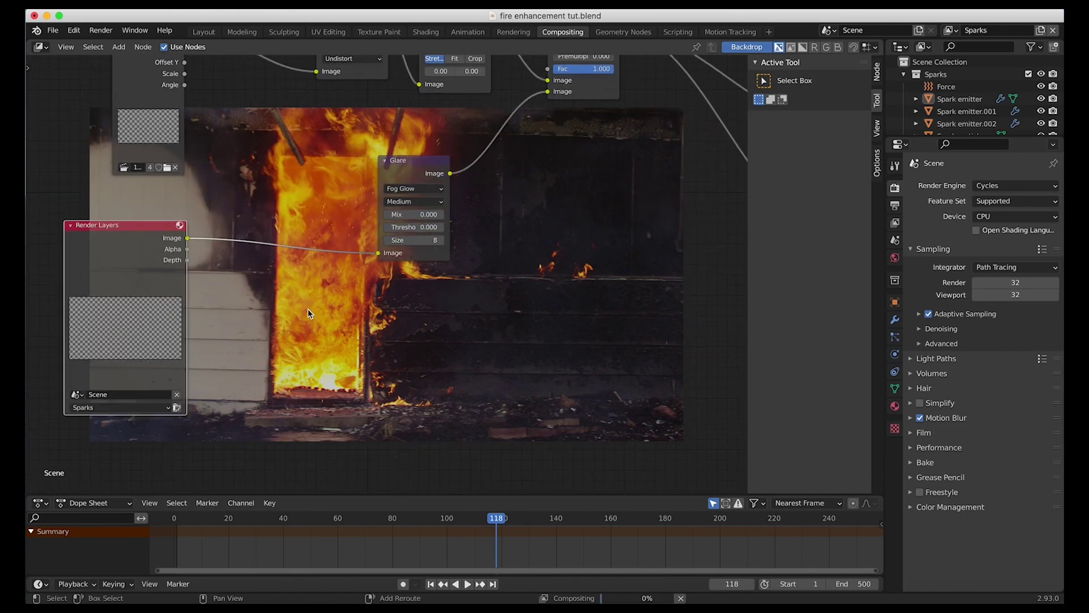
{"action": "key", "text": "shift+a"}
{"action": "mouse_move", "coordinate": [317, 284]}
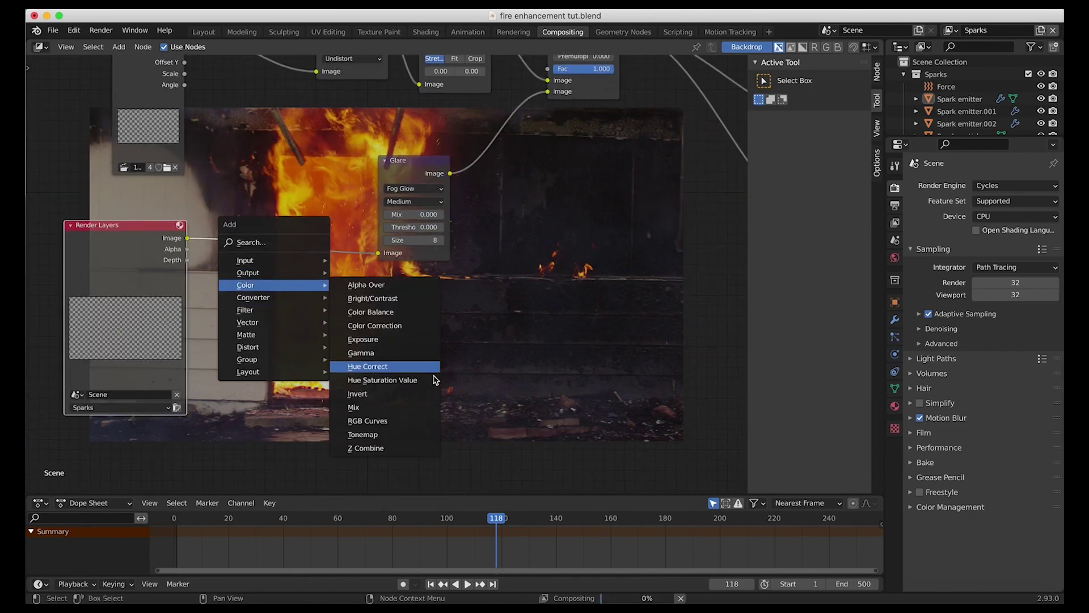
{"action": "left_click", "coordinate": [358, 421]}
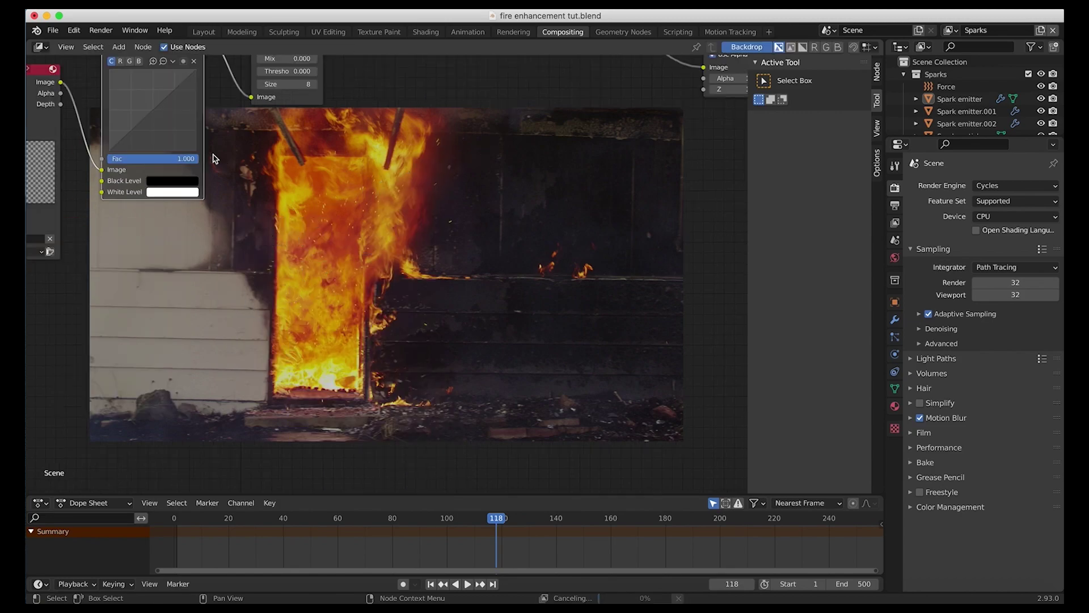
{"action": "left_click_drag", "start_coordinate": [135, 126], "coordinate": [136, 99]}
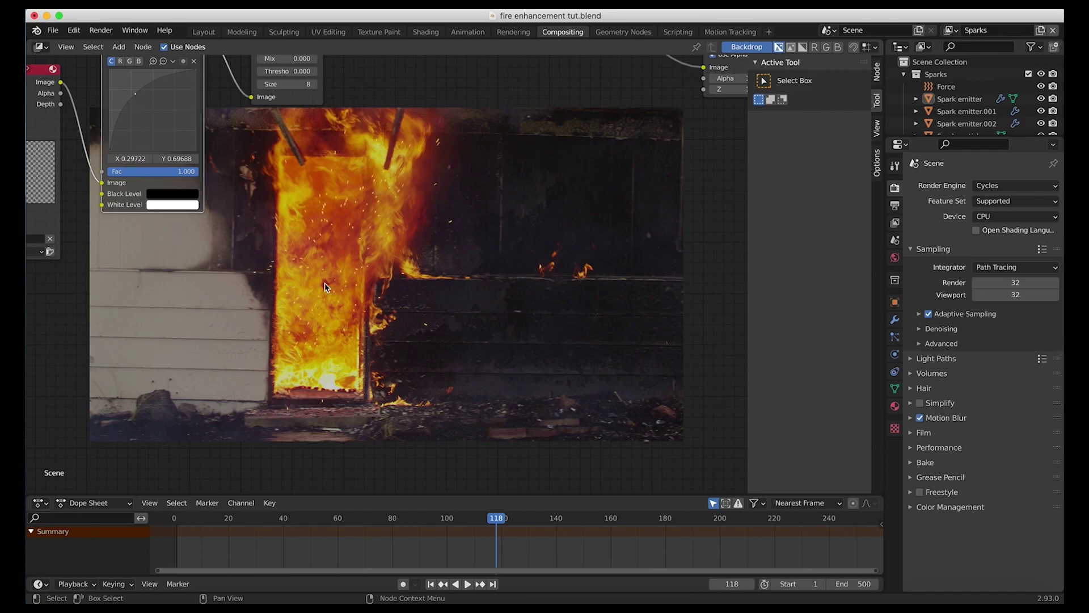
{"action": "left_click_drag", "start_coordinate": [135, 94], "coordinate": [149, 101]}
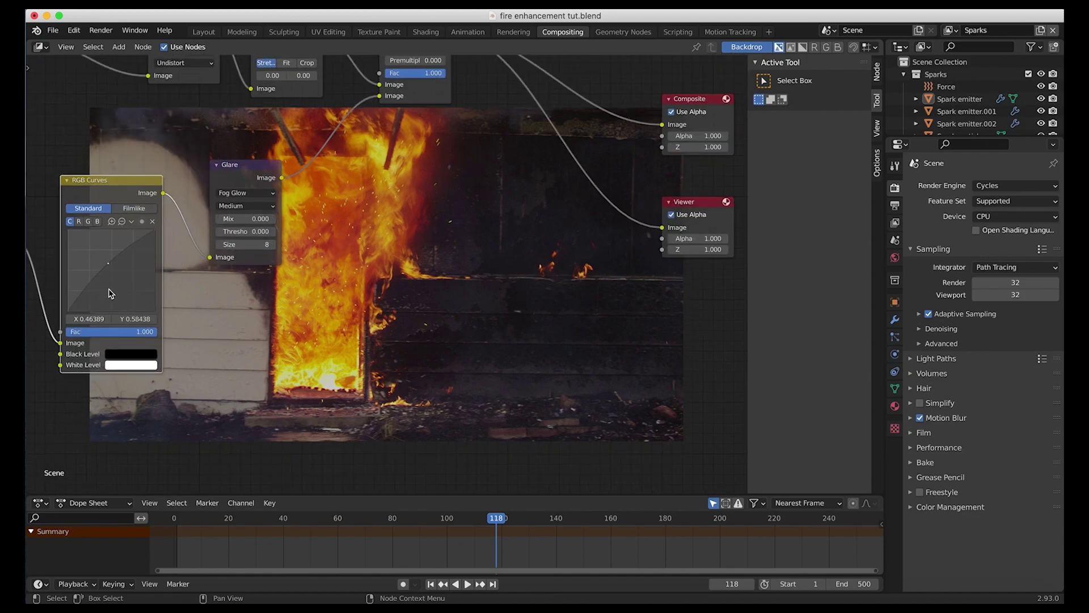
Move the Composite and Viewer nodes farther away from Alpha Over to make room for more nodes.
{"action": "middle_click_drag", "start_coordinate": [422, 94], "coordinate": [396, 185]}
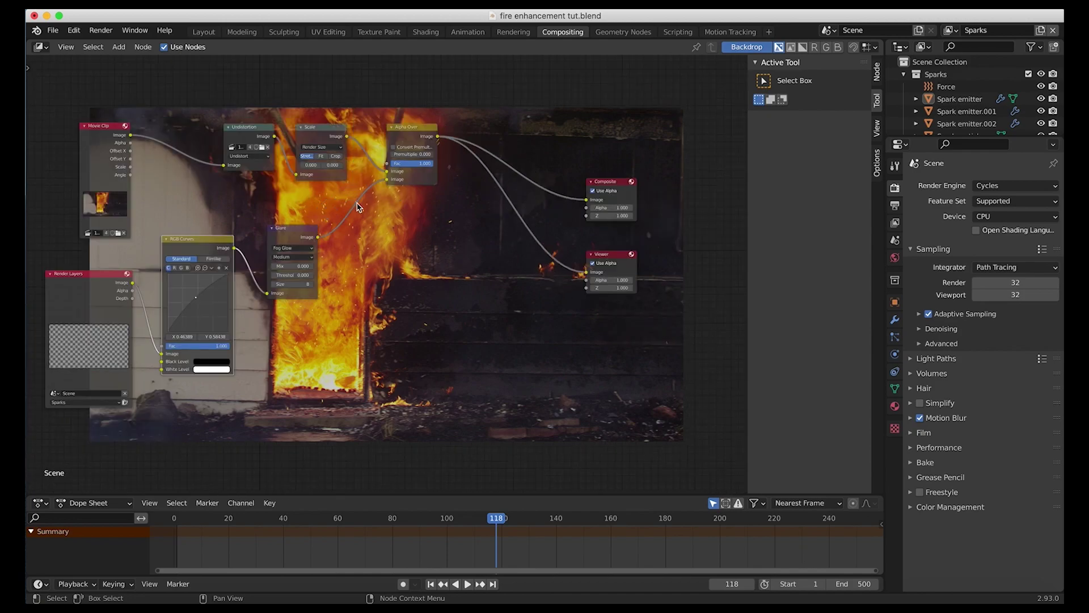
{"action": "left_click_drag", "start_coordinate": [621, 191], "coordinate": [747, 177]}
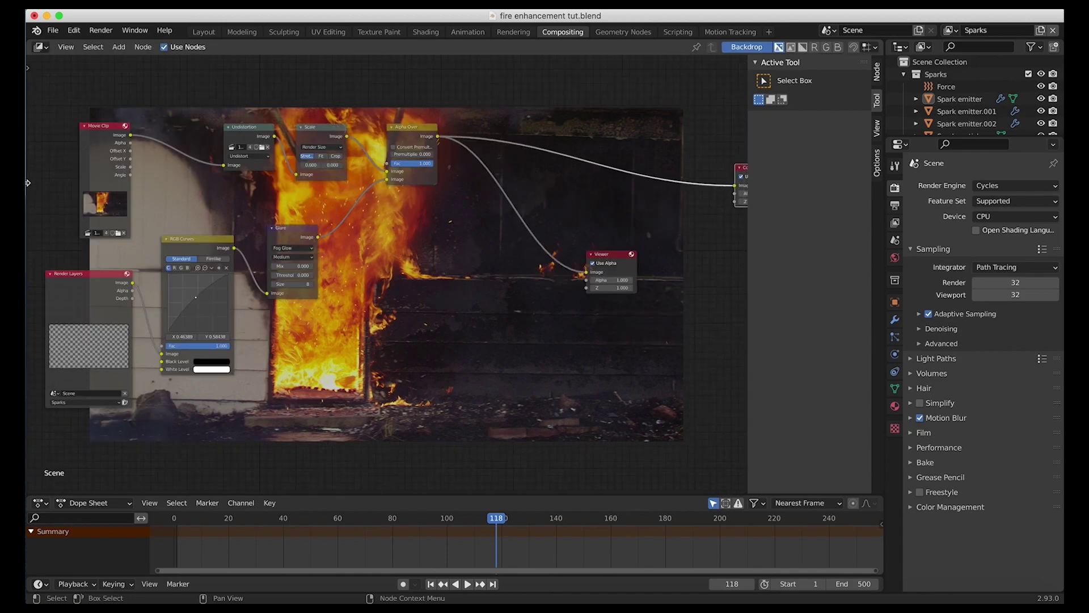
{"action": "middle_click_drag", "start_coordinate": [604, 259], "coordinate": [454, 282]}
{"action": "left_click", "coordinate": [454, 282]}
{"action": "left_click_drag", "start_coordinate": [452, 278], "coordinate": [630, 260]}
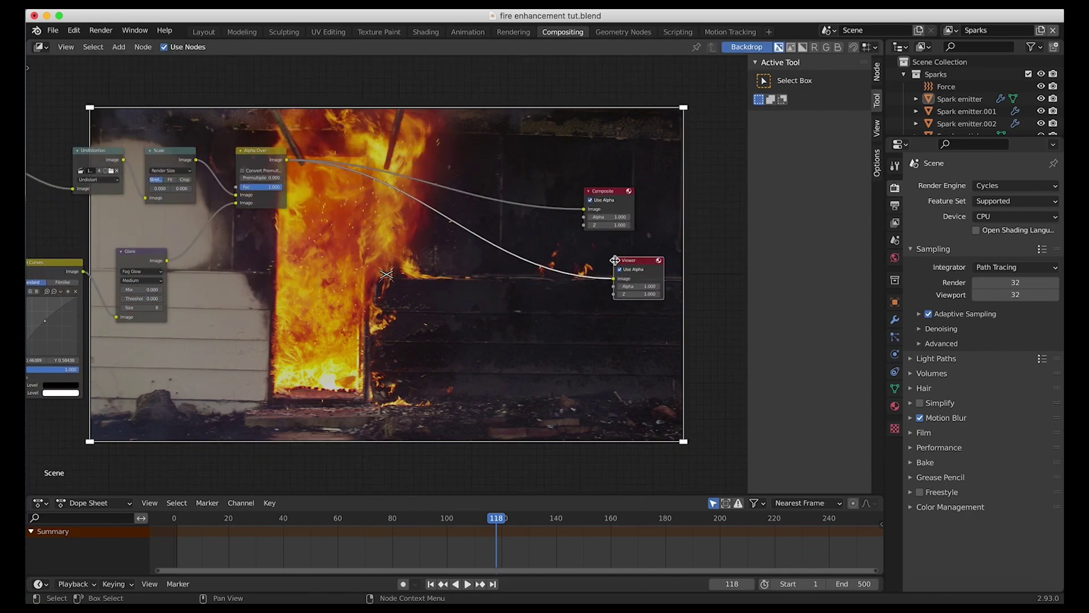
Duplicate the Alpha Over node, insert the copy before the Viewer, and connect its output to the Composite node too.
{"action": "scroll", "coordinate": [444, 235], "scroll_direction": "left", "scroll_amount": 4}
{"action": "left_click", "coordinate": [351, 149]}
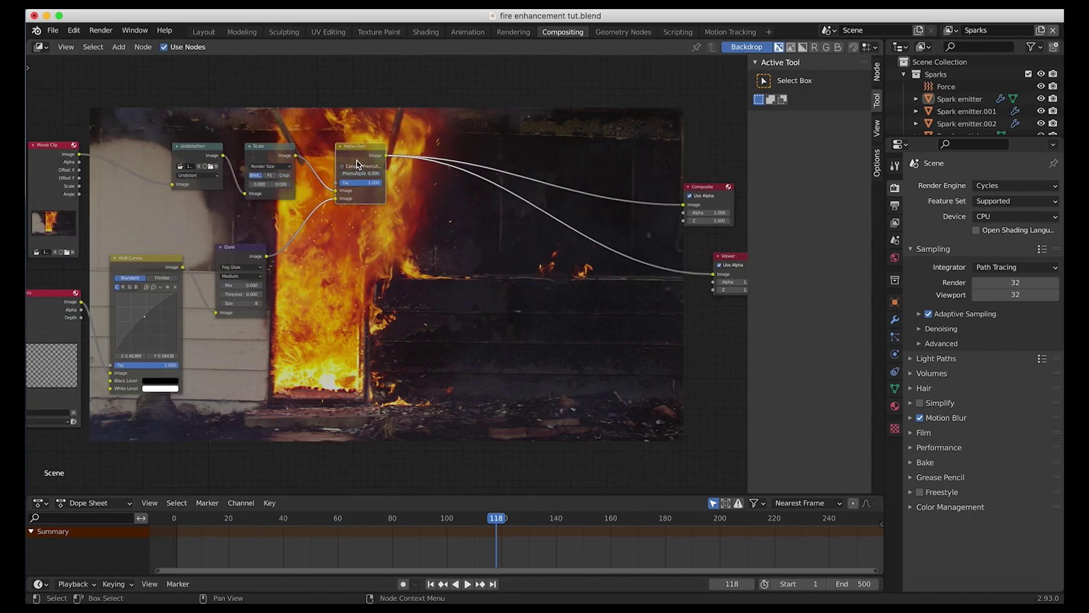
{"action": "key", "text": "shift+d"}
{"action": "left_click", "coordinate": [560, 237]}
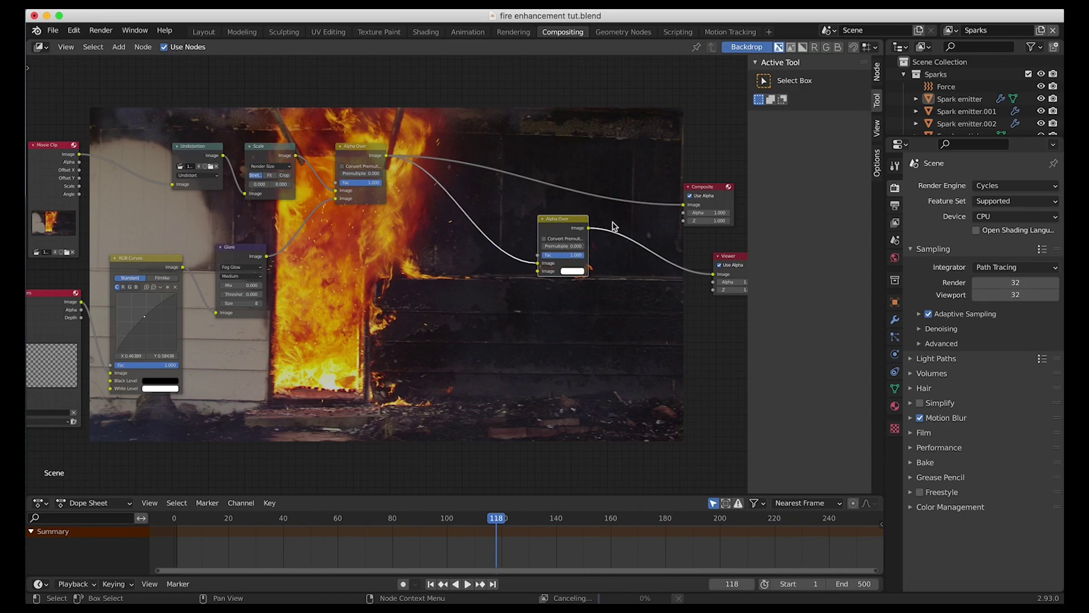
{"action": "left_click_drag", "start_coordinate": [589, 229], "coordinate": [683, 204]}
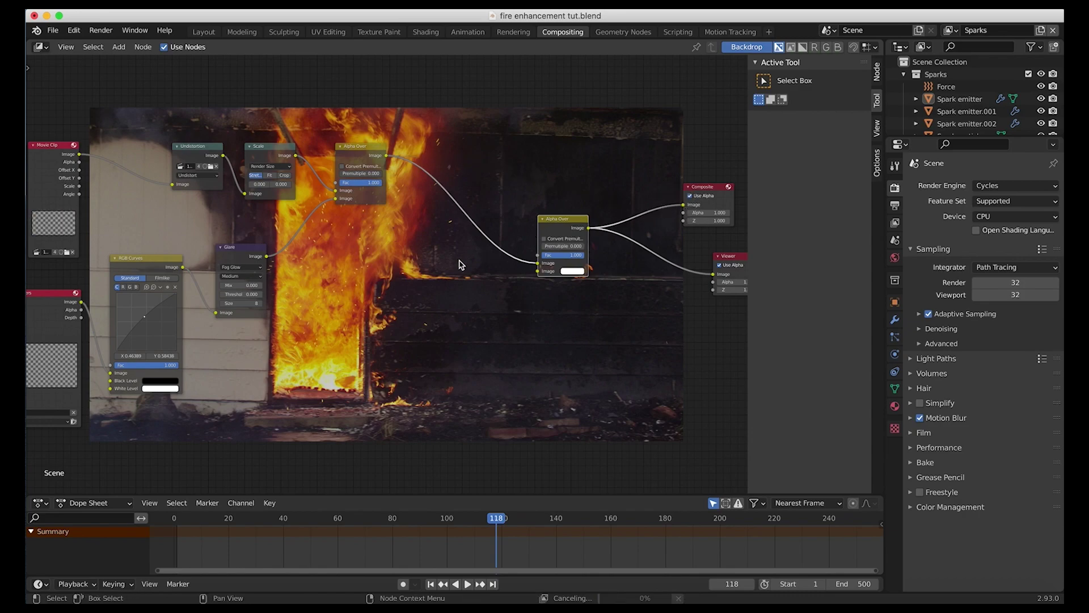
Add a second Render Layers node below the Glare node and set its view layer to Heat distortion.
{"action": "scroll", "coordinate": [423, 374], "scroll_direction": "left", "scroll_amount": 4, "text": "ctrl"}
{"action": "key", "text": "shift+a"}
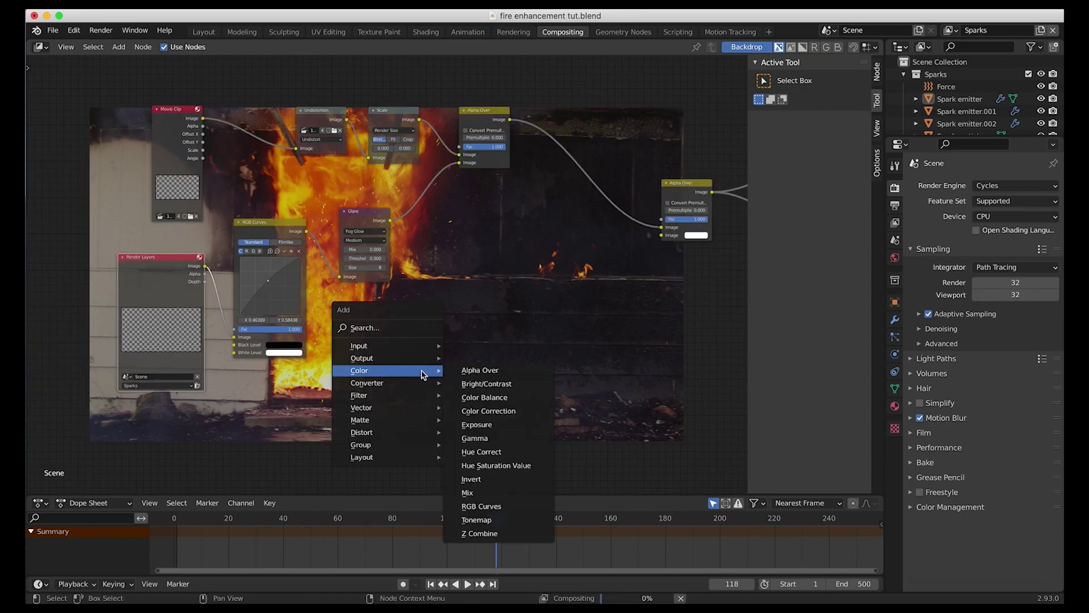
{"action": "mouse_move", "coordinate": [377, 348]}
{"action": "left_click", "coordinate": [488, 400]}
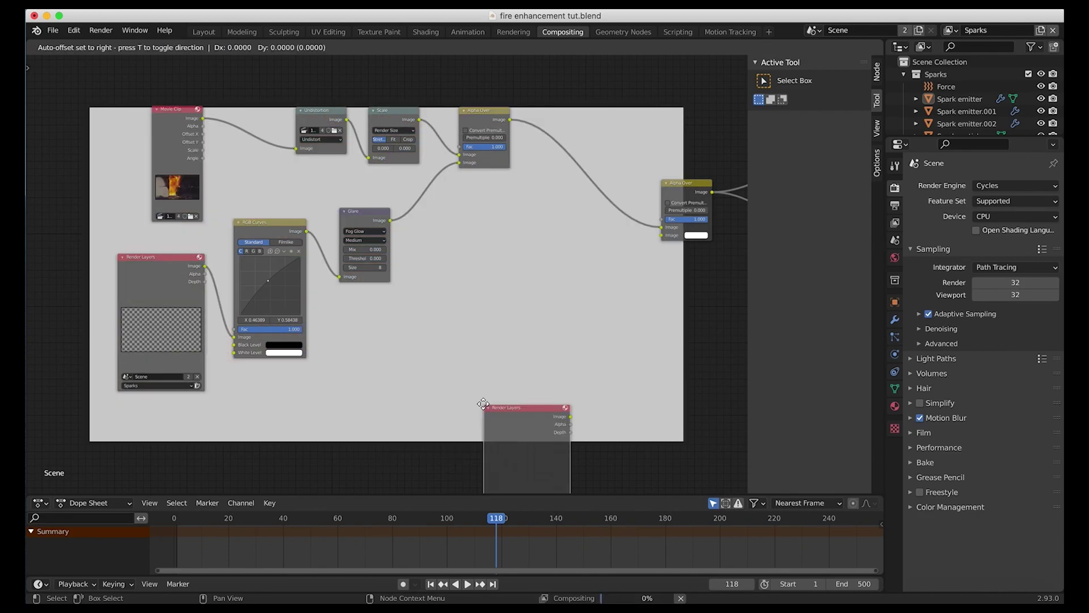
{"action": "left_click", "coordinate": [432, 393]}
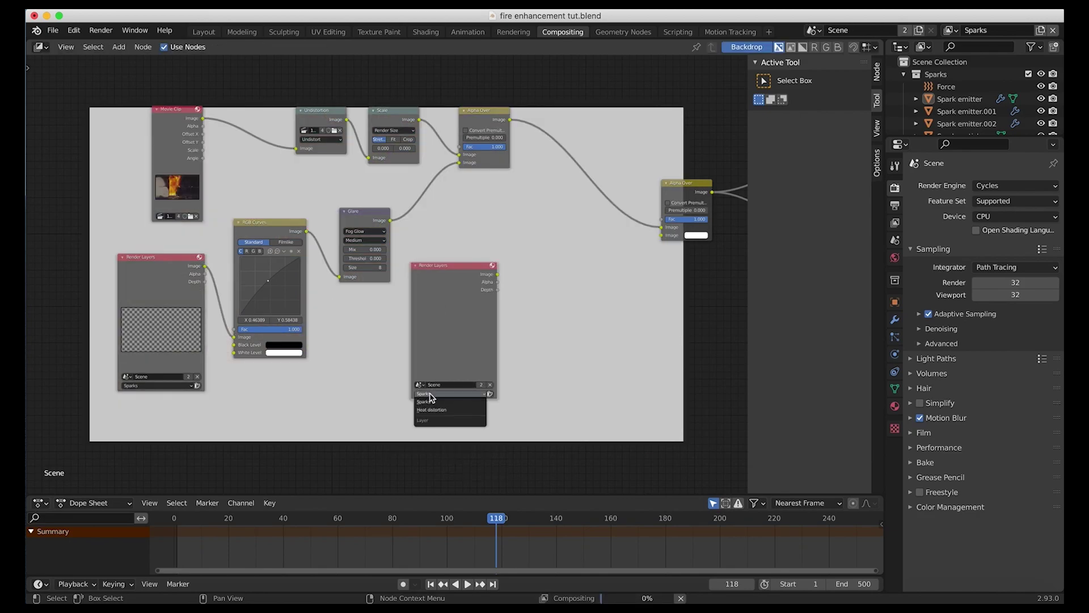
{"action": "left_click", "coordinate": [426, 411]}
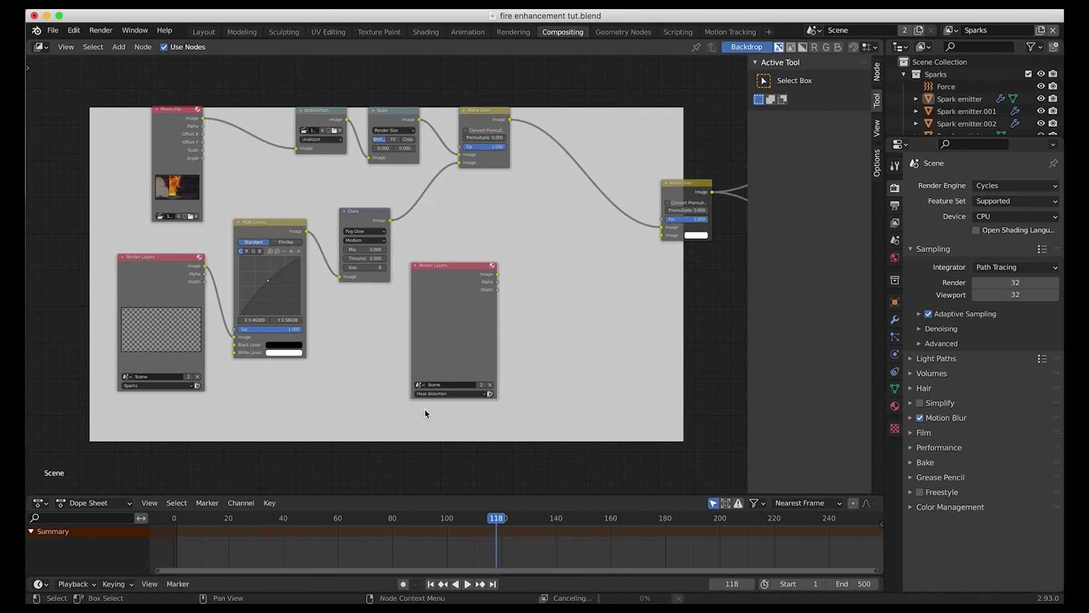
Add a Displace node and insert it on the link between the two Alpha Over nodes.
{"action": "key", "text": "shift+a"}
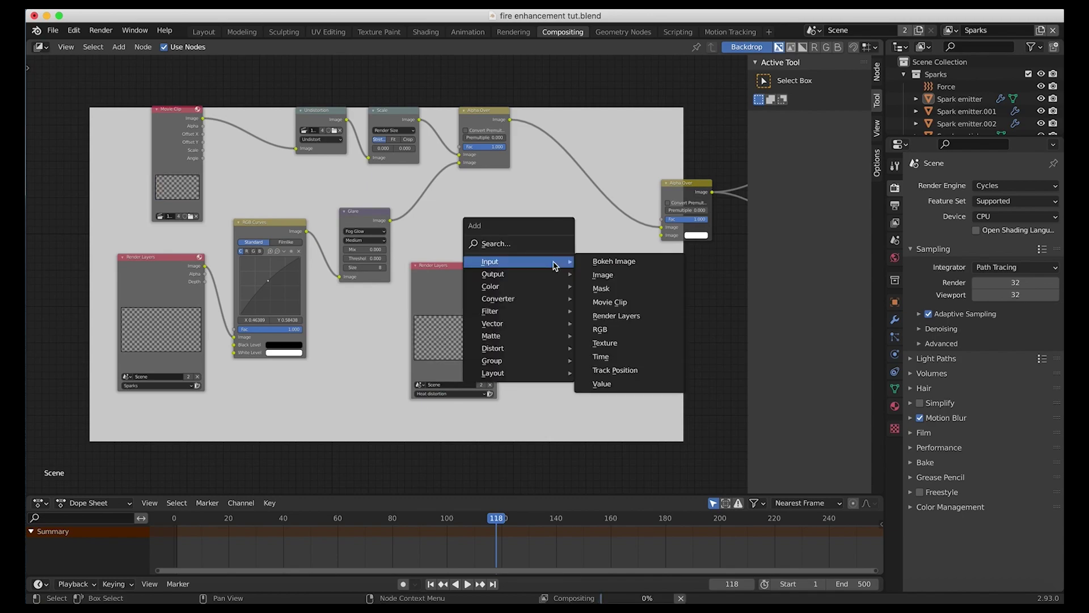
{"action": "mouse_move", "coordinate": [567, 348]}
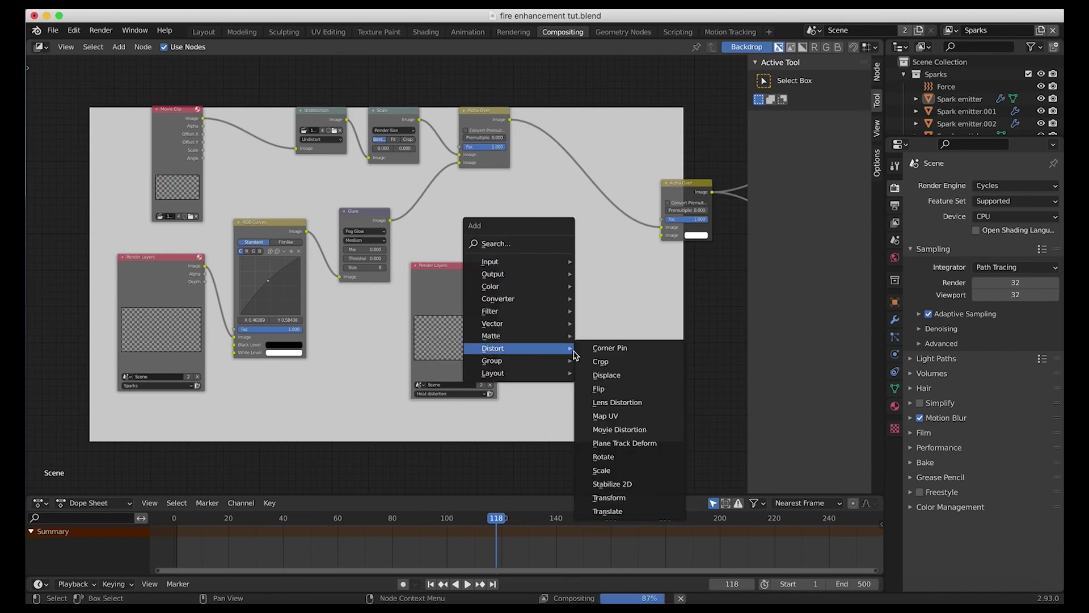
{"action": "left_click", "coordinate": [603, 376]}
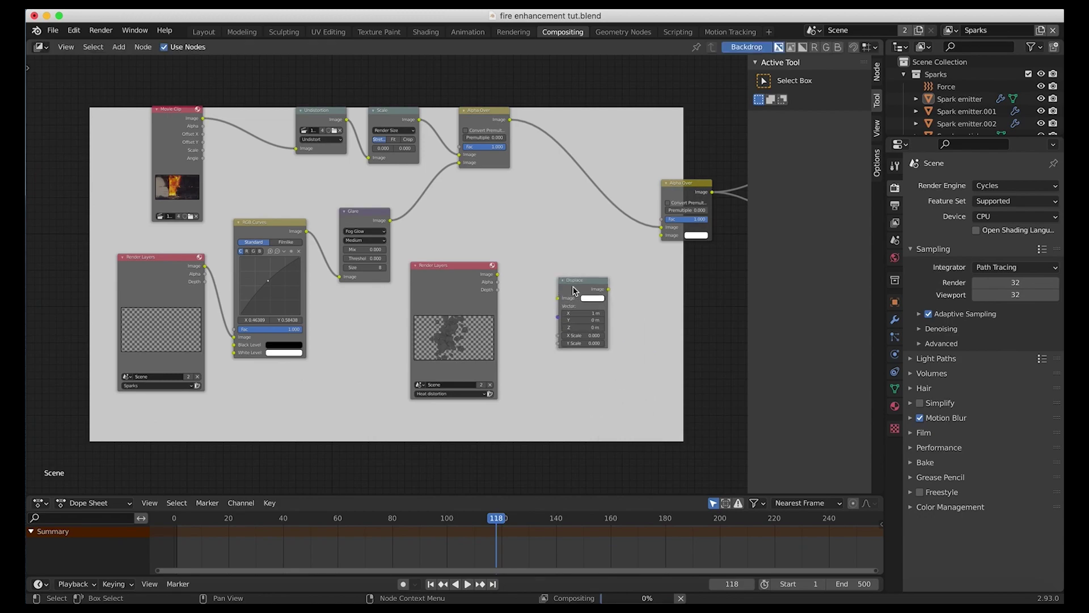
{"action": "left_click", "coordinate": [600, 166]}
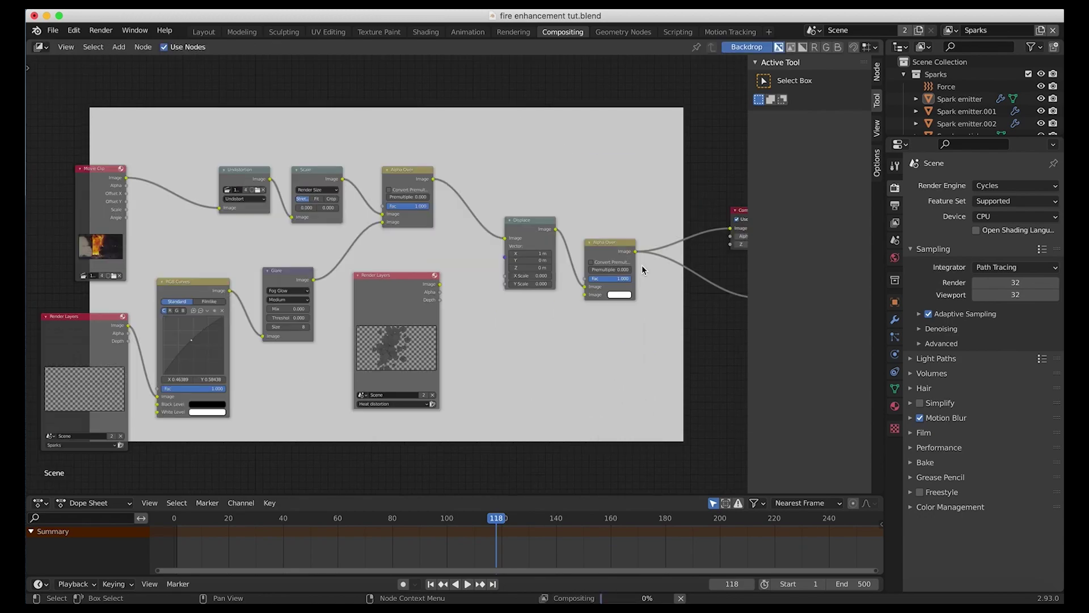
Delete the second Alpha Over node, connect Displace to both Composite and Viewer, and move Displace closer to them.
{"action": "middle_click_drag", "start_coordinate": [618, 258], "coordinate": [563, 246]}
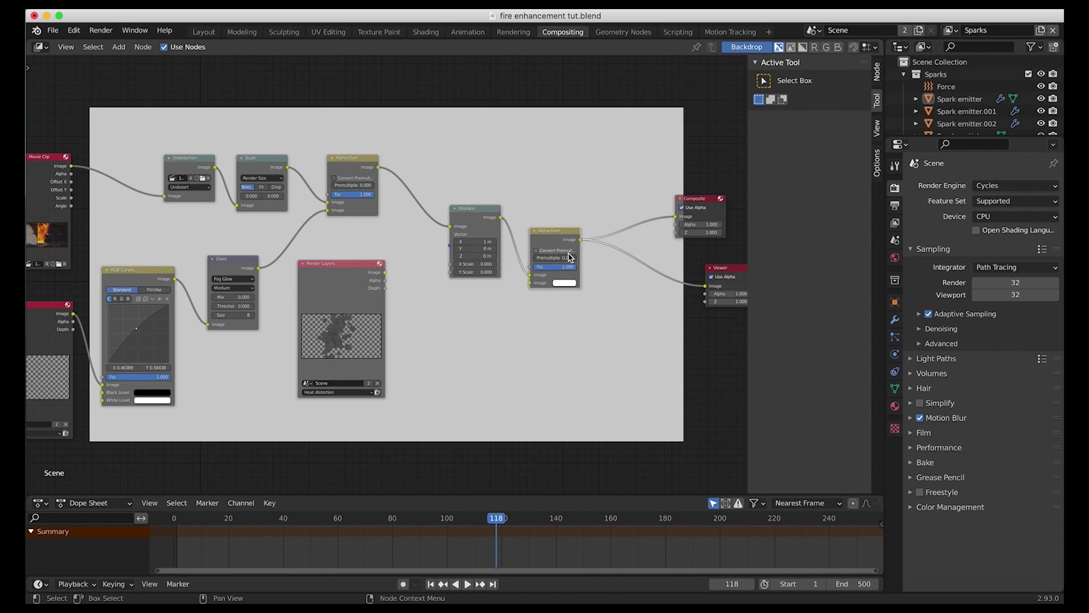
{"action": "key", "text": "x"}
{"action": "left_click_drag", "start_coordinate": [502, 218], "coordinate": [676, 216]}
{"action": "left_click_drag", "start_coordinate": [535, 219], "coordinate": [707, 284]}
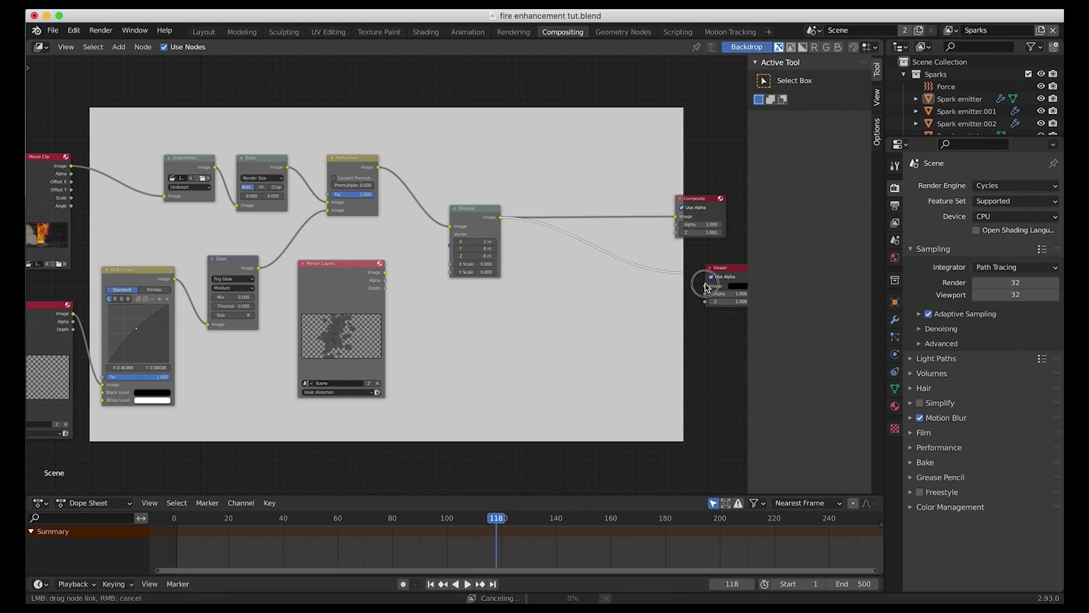
{"action": "left_click_drag", "start_coordinate": [707, 283], "coordinate": [706, 286]}
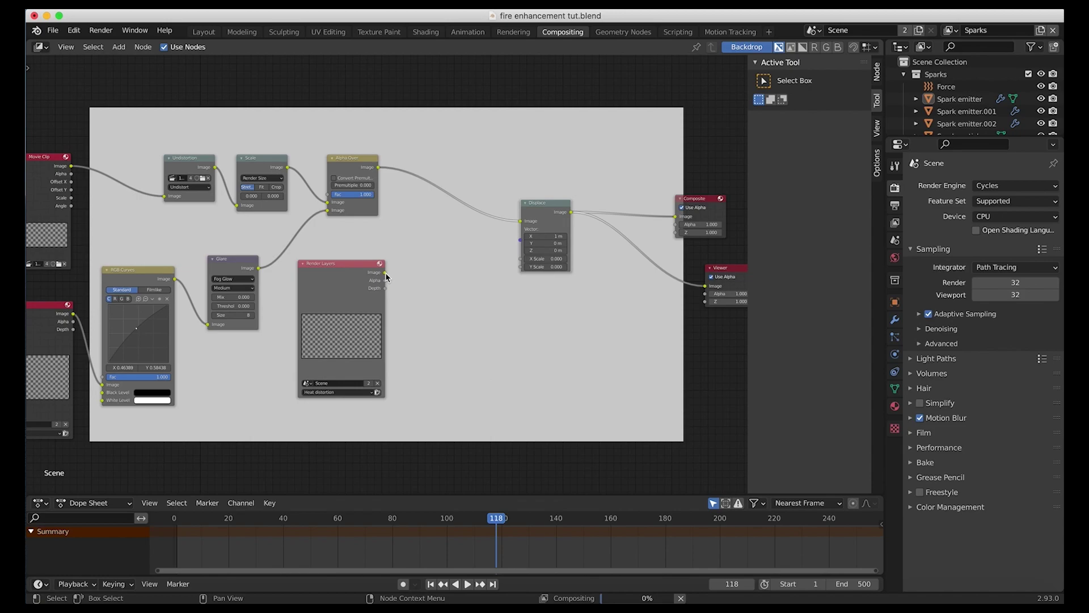
Connect the Heat distortion render layer's Image output to the Displace node's Vector input.
{"action": "left_click_drag", "start_coordinate": [385, 272], "coordinate": [520, 229]}
{"action": "middle_click_drag", "start_coordinate": [502, 243], "coordinate": [474, 250]}
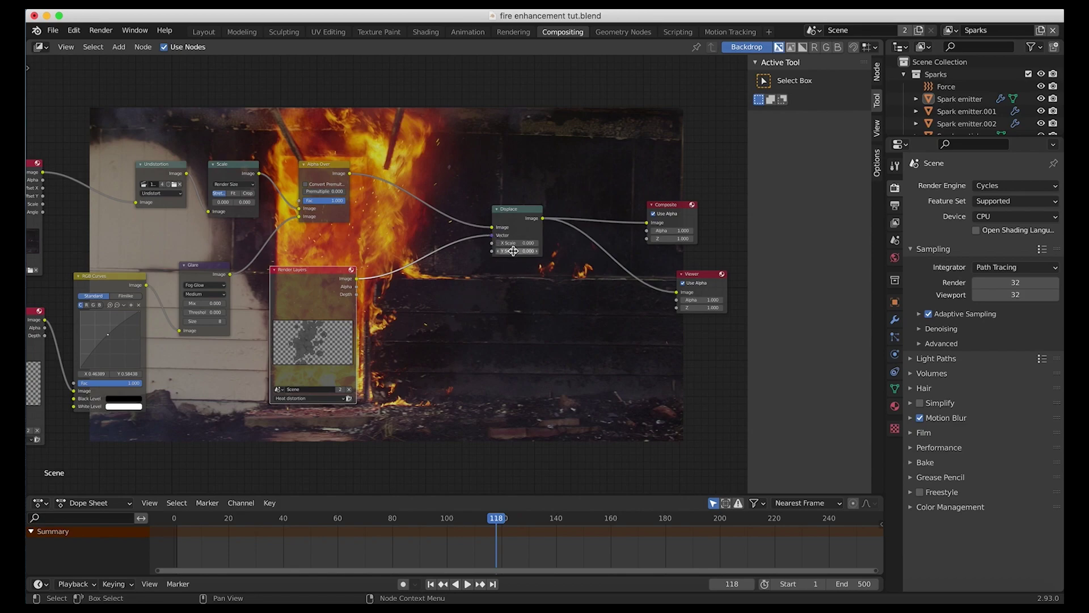
{"action": "scroll", "coordinate": [556, 157], "scroll_direction": "up", "scroll_amount": 4}
{"action": "scroll", "coordinate": [556, 157], "scroll_direction": "right", "scroll_amount": 2}
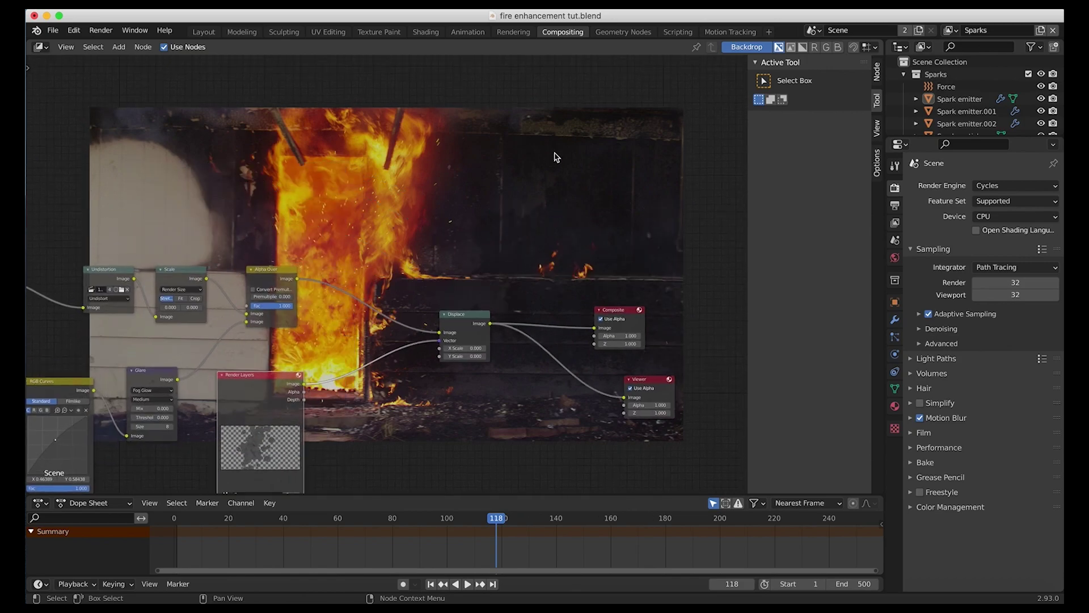
{"action": "scroll", "coordinate": [477, 323], "scroll_direction": "down", "scroll_amount": 1}
{"action": "scroll", "coordinate": [477, 322], "scroll_direction": "left", "scroll_amount": 1}
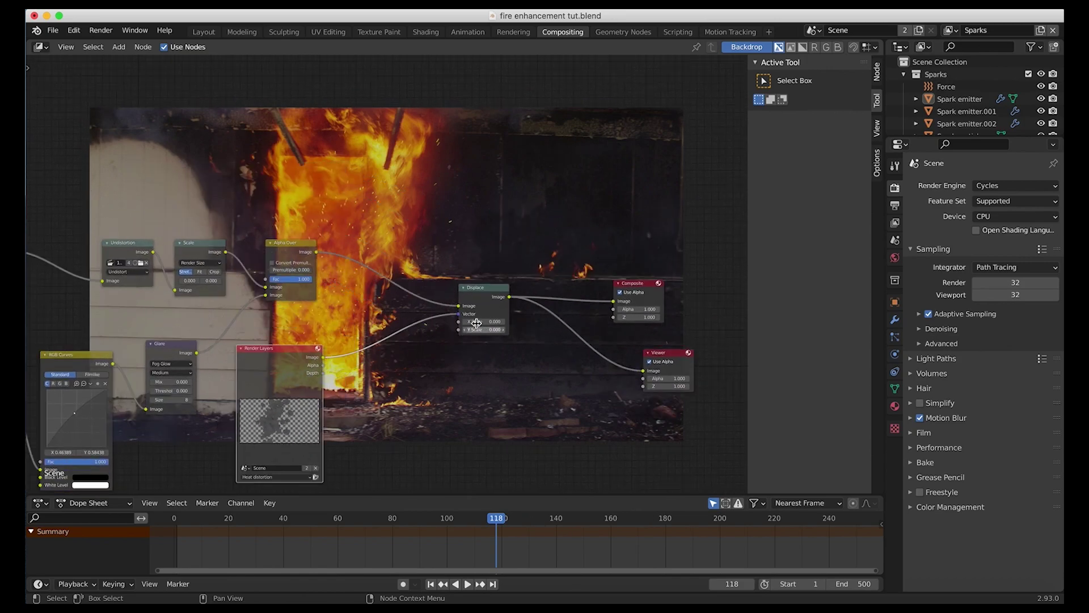
{"action": "scroll", "coordinate": [448, 333], "scroll_direction": "down", "scroll_amount": 2}
{"action": "scroll", "coordinate": [448, 333], "scroll_direction": "left", "scroll_amount": 2}
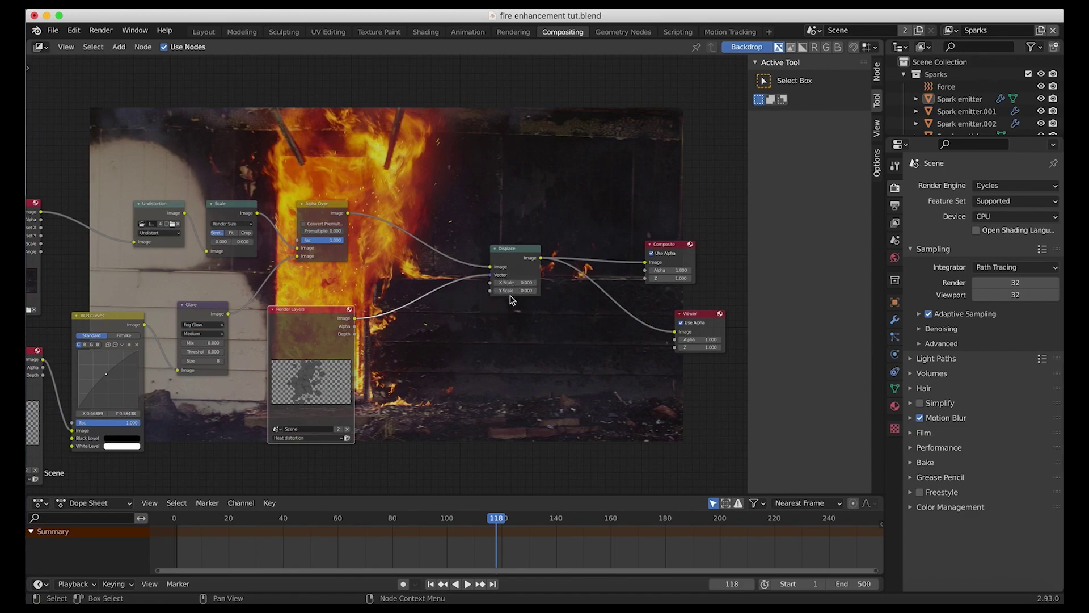
Add a Value node beside Displace and connect it to both the X Scale and Y Scale inputs.
{"action": "key", "text": "shift+a"}
{"action": "mouse_move", "coordinate": [335, 277]}
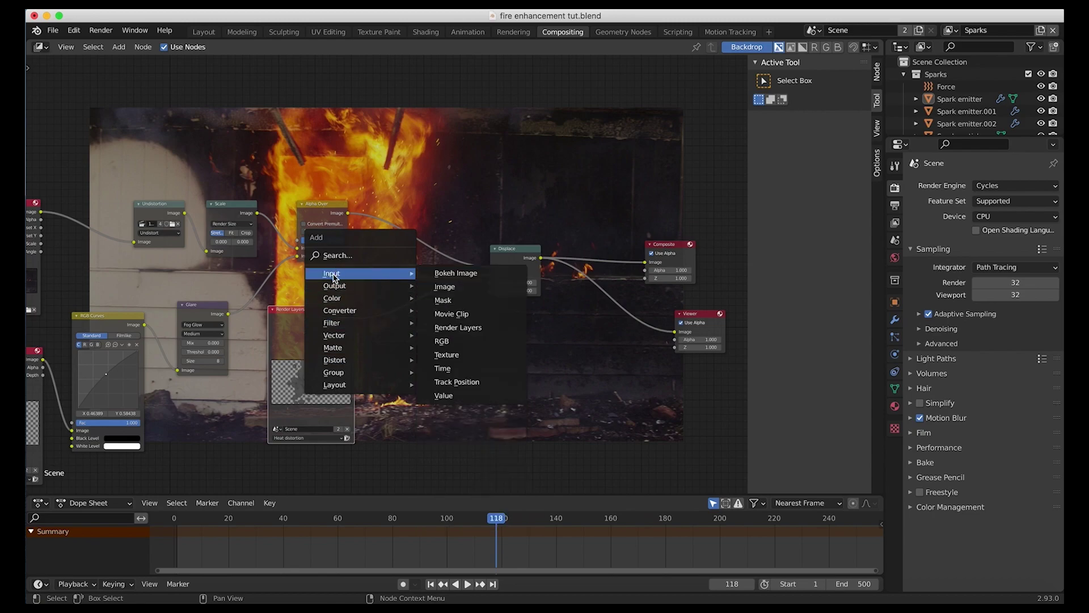
{"action": "left_click", "coordinate": [445, 396]}
{"action": "left_click", "coordinate": [444, 321]}
{"action": "left_click_drag", "start_coordinate": [462, 321], "coordinate": [491, 284]}
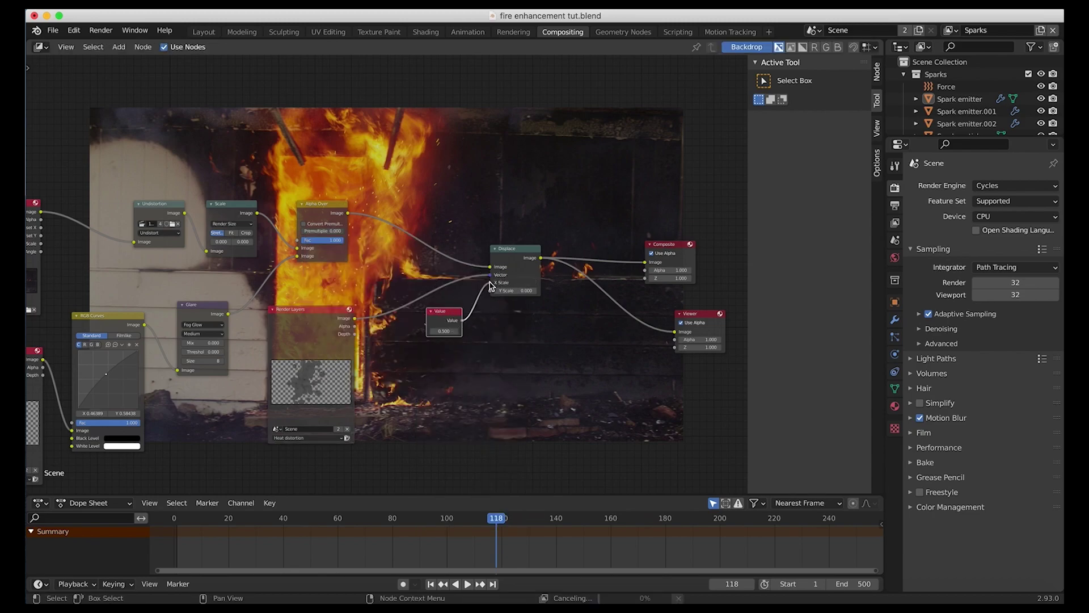
{"action": "left_click_drag", "start_coordinate": [462, 321], "coordinate": [492, 291]}
Set the Value node to 209.7 and examine the distortion around the fire in an enlarged backdrop.
{"action": "left_click", "coordinate": [444, 331]}
{"action": "type", "text": "50"}
{"action": "key", "text": "Return"}
{"action": "middle_click_drag", "start_coordinate": [504, 212], "coordinate": [452, 441]}
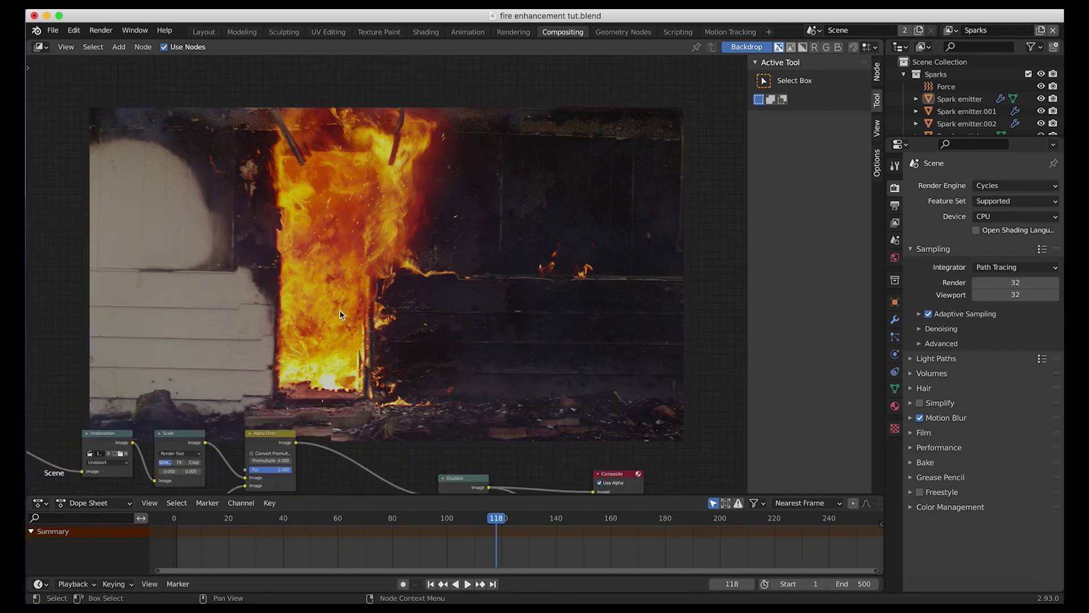
{"action": "scroll", "coordinate": [340, 312], "scroll_direction": "down", "scroll_amount": 5}
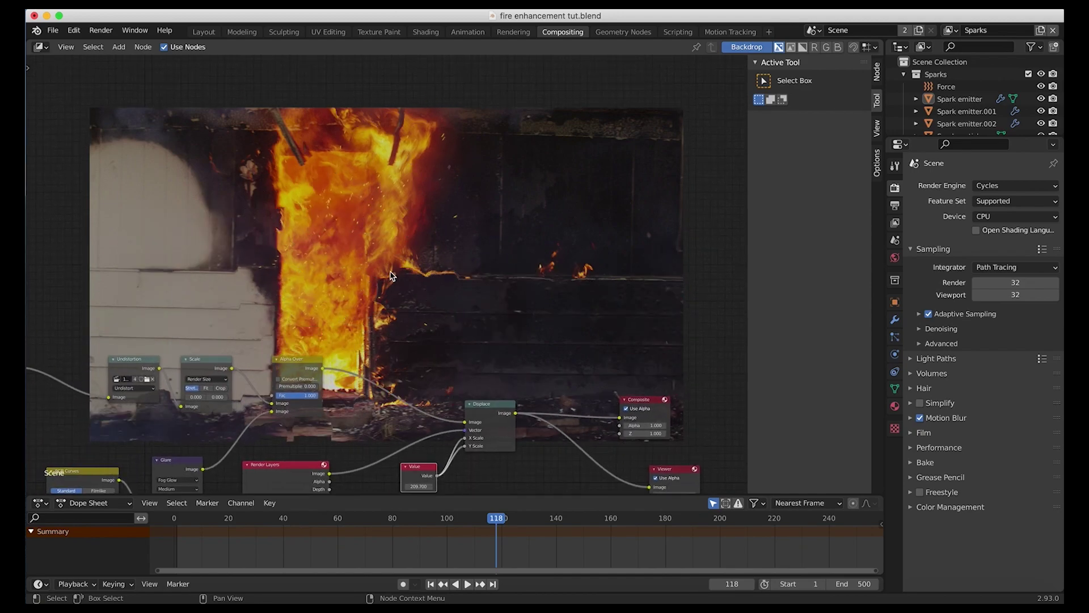
{"action": "key", "text": "alt+v"}
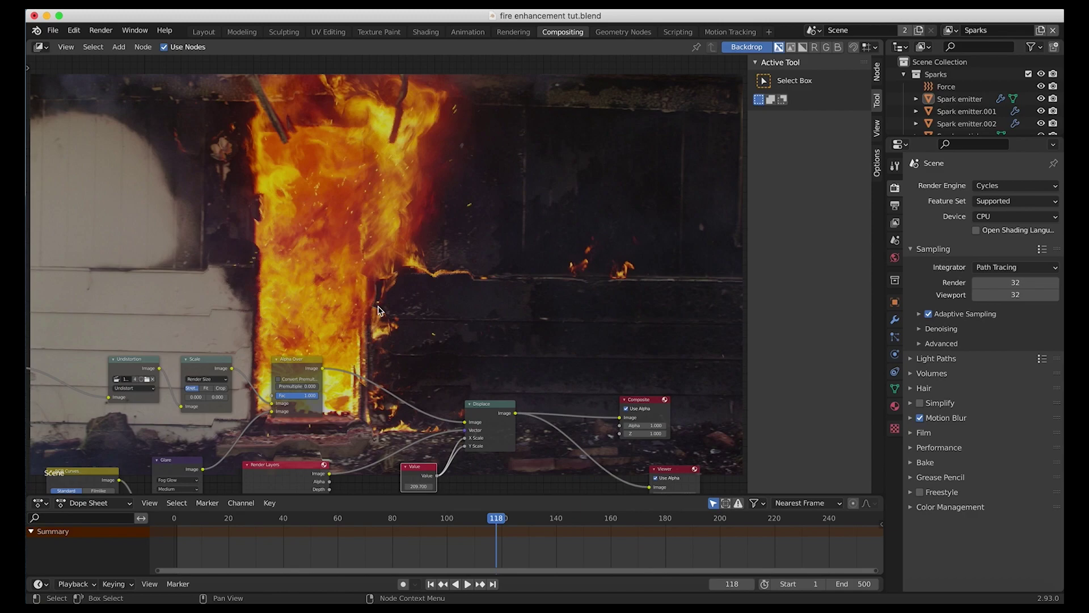
Move the Heat distortion Render Layers node away from Displace and the Value node closer to it to make room.
{"action": "middle_click_drag", "start_coordinate": [445, 307], "coordinate": [488, 82]}
{"action": "left_click", "coordinate": [322, 259]}
{"action": "key", "text": "g"}
{"action": "left_click", "coordinate": [348, 291]}
{"action": "left_click", "coordinate": [462, 248]}
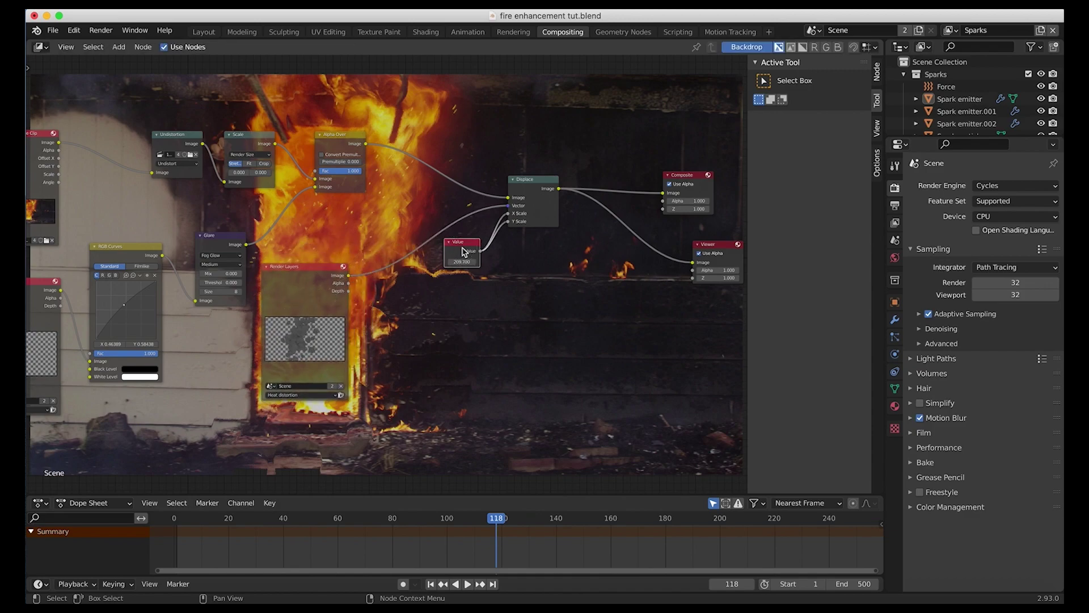
{"action": "left_click_drag", "start_coordinate": [463, 248], "coordinate": [494, 258]}
{"action": "left_click", "coordinate": [285, 329]}
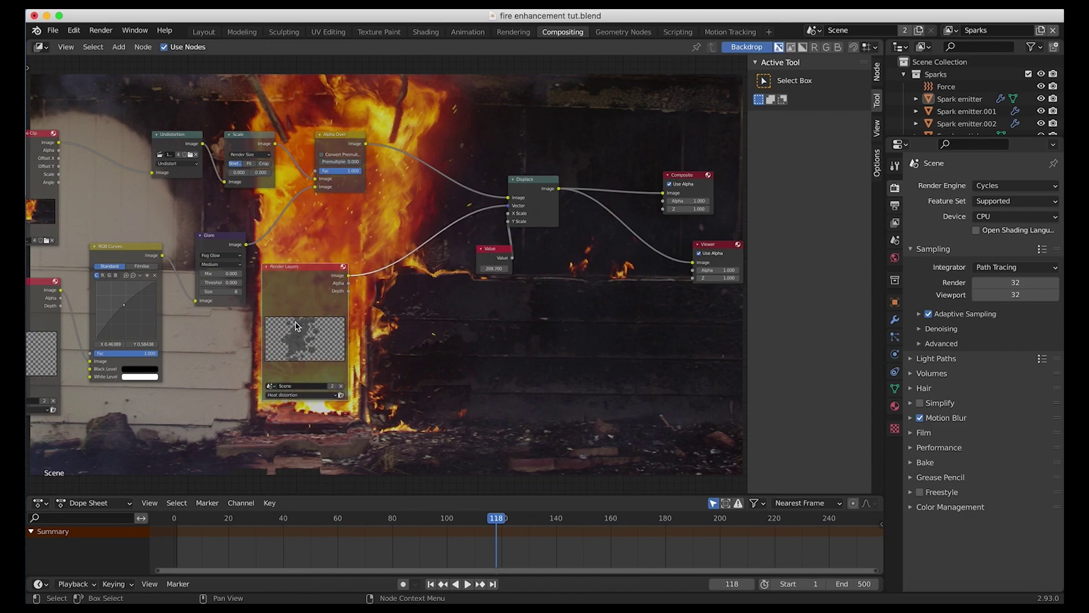
{"action": "left_click", "coordinate": [529, 185]}
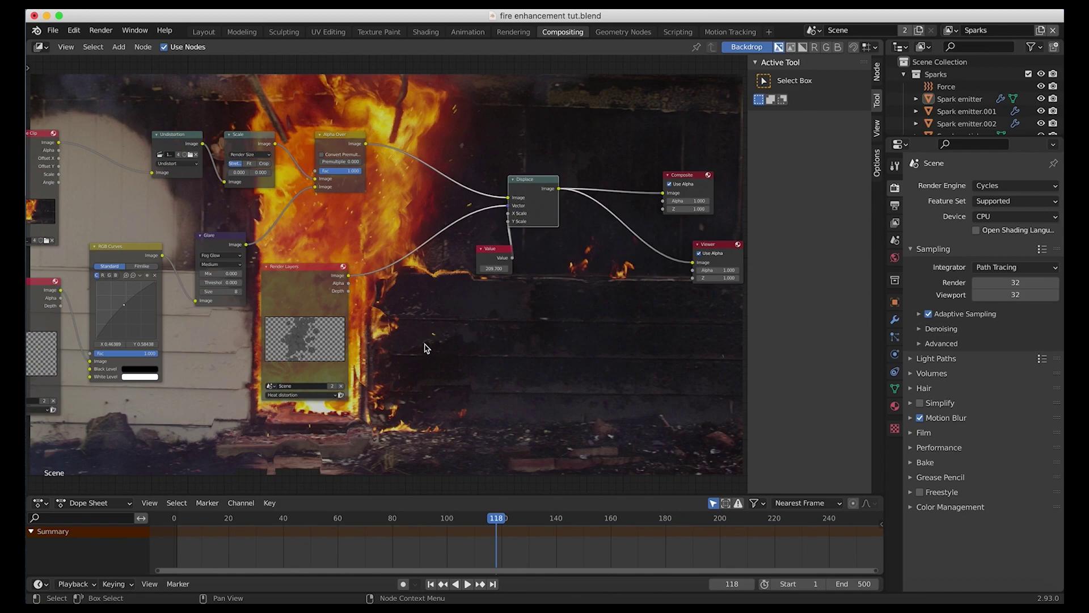
Add a Blur node and insert it between the Heat distortion Render Layers node and the Displace Vector input.
{"action": "key", "text": "shift+a"}
{"action": "mouse_move", "coordinate": [347, 404]}
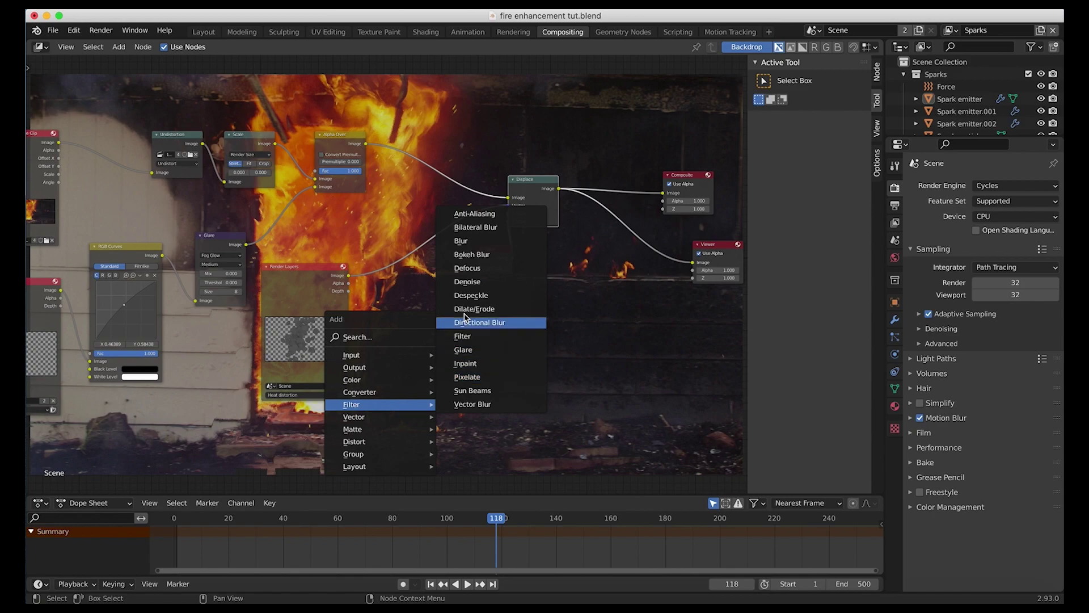
{"action": "left_click", "coordinate": [461, 241]}
{"action": "left_click", "coordinate": [391, 265]}
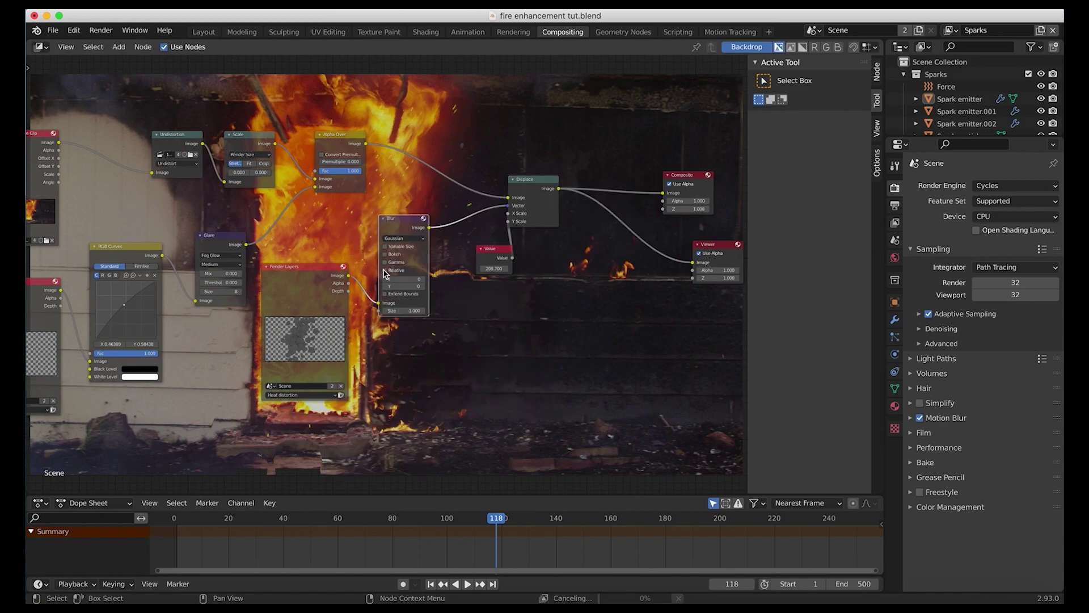
Enable Bokeh on the Blur node and raise its X and Y blur sizes to 10.
{"action": "left_click", "coordinate": [424, 280]}
{"action": "left_click", "coordinate": [424, 280]}
{"action": "left_click", "coordinate": [423, 280]}
{"action": "left_click", "coordinate": [423, 280]}
{"action": "left_click", "coordinate": [423, 287]}
{"action": "left_click", "coordinate": [423, 288]}
{"action": "left_click", "coordinate": [423, 287]}
{"action": "left_click", "coordinate": [424, 287]}
{"action": "left_click", "coordinate": [423, 287]}
{"action": "left_click", "coordinate": [424, 287]}
{"action": "left_click", "coordinate": [423, 287]}
{"action": "left_click", "coordinate": [424, 287]}
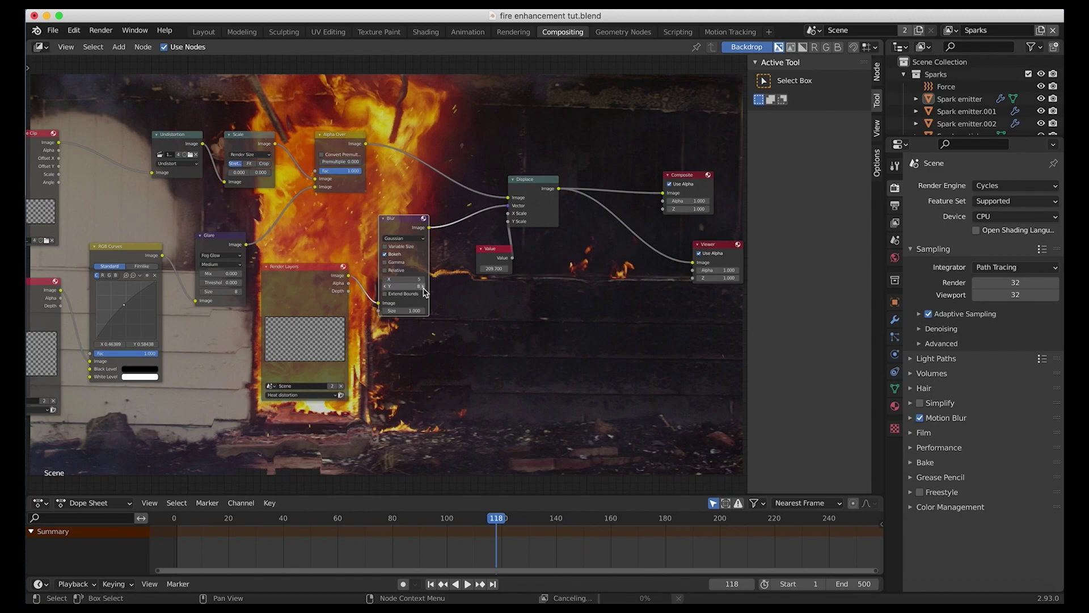
Move the Displace node farther from the Blur node and set the Blur X and Y sizes to 20.
{"action": "scroll", "coordinate": [463, 265], "scroll_direction": "up", "scroll_amount": 5, "text": "shift"}
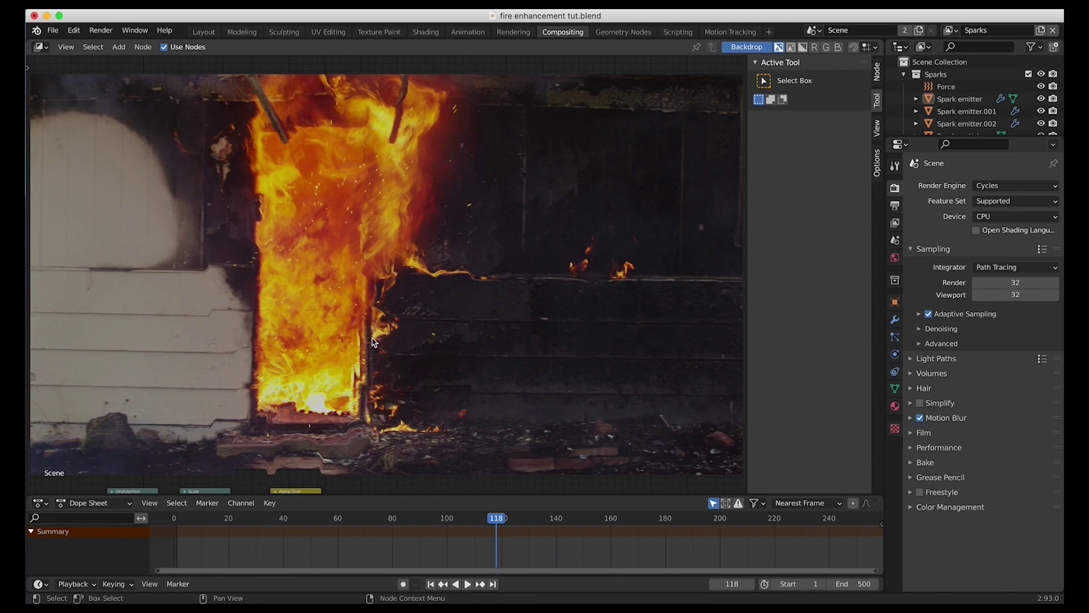
{"action": "scroll", "coordinate": [290, 436], "scroll_direction": "down", "scroll_amount": 2}
{"action": "scroll", "coordinate": [466, 263], "scroll_direction": "down", "scroll_amount": 8}
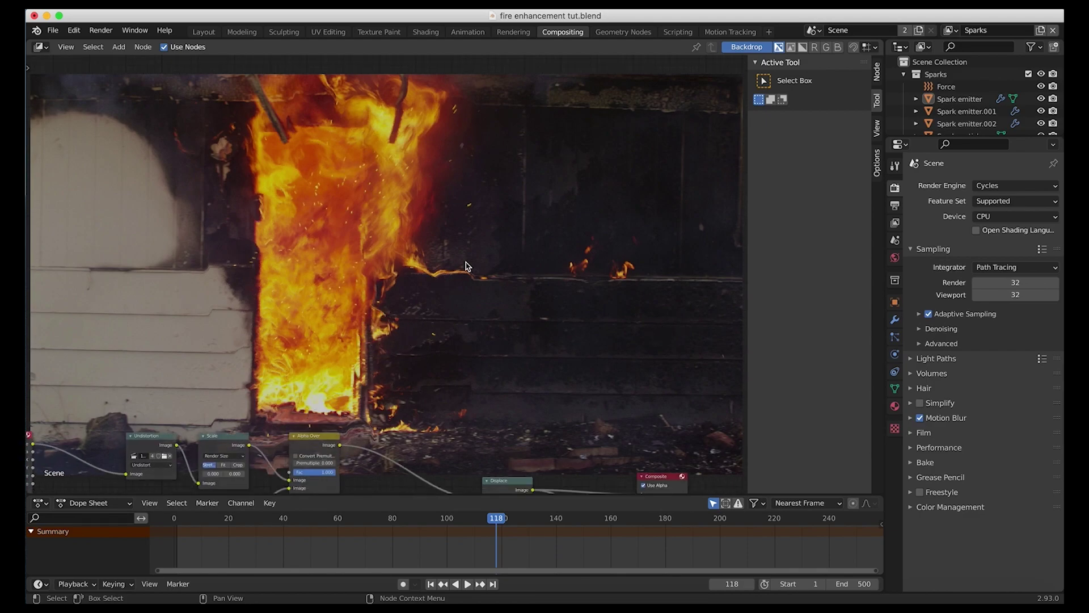
{"action": "left_click_drag", "start_coordinate": [551, 276], "coordinate": [588, 274]}
{"action": "scroll", "coordinate": [454, 329], "scroll_direction": "up", "scroll_amount": 1}
{"action": "left_click", "coordinate": [445, 345]}
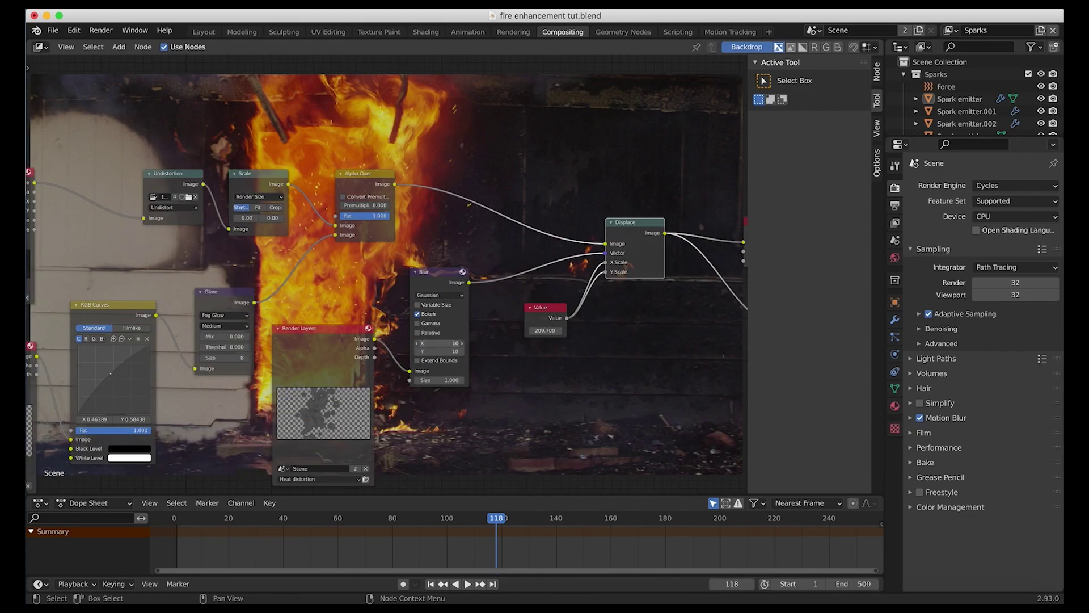
{"action": "type", "text": "20"}
{"action": "left_click", "coordinate": [443, 351]}
{"action": "key", "text": "Return"}
Set the Value node driving the Displace scales to 40 and shrink the backdrop to check the whole frame.
{"action": "left_click", "coordinate": [544, 330]}
{"action": "key", "text": "Return"}
{"action": "scroll", "coordinate": [454, 187], "scroll_direction": "up", "scroll_amount": 10}
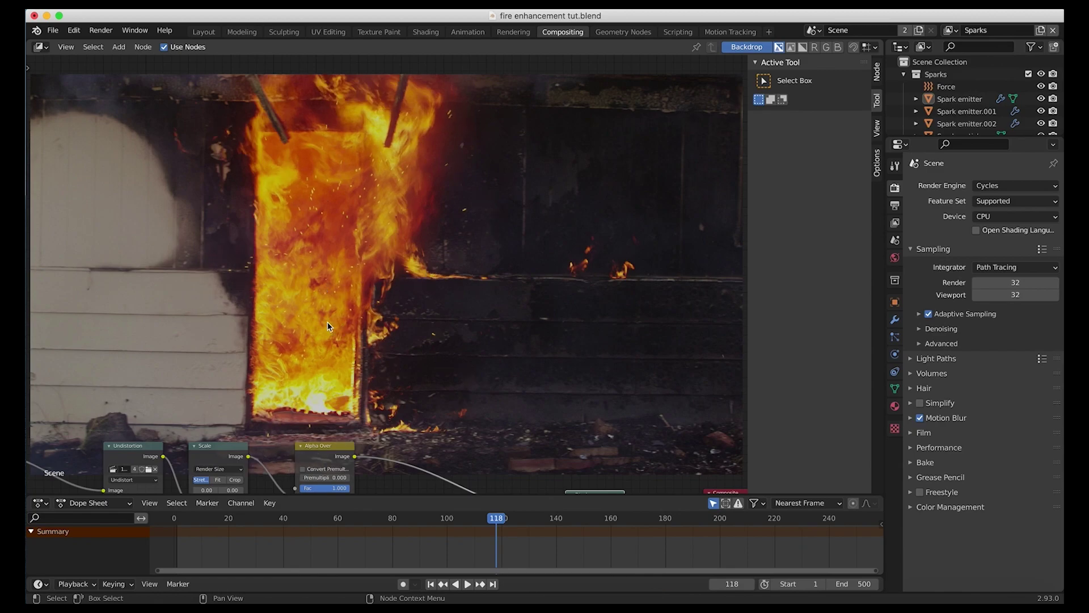
{"action": "key", "text": "v"}
{"action": "key", "text": "v"}
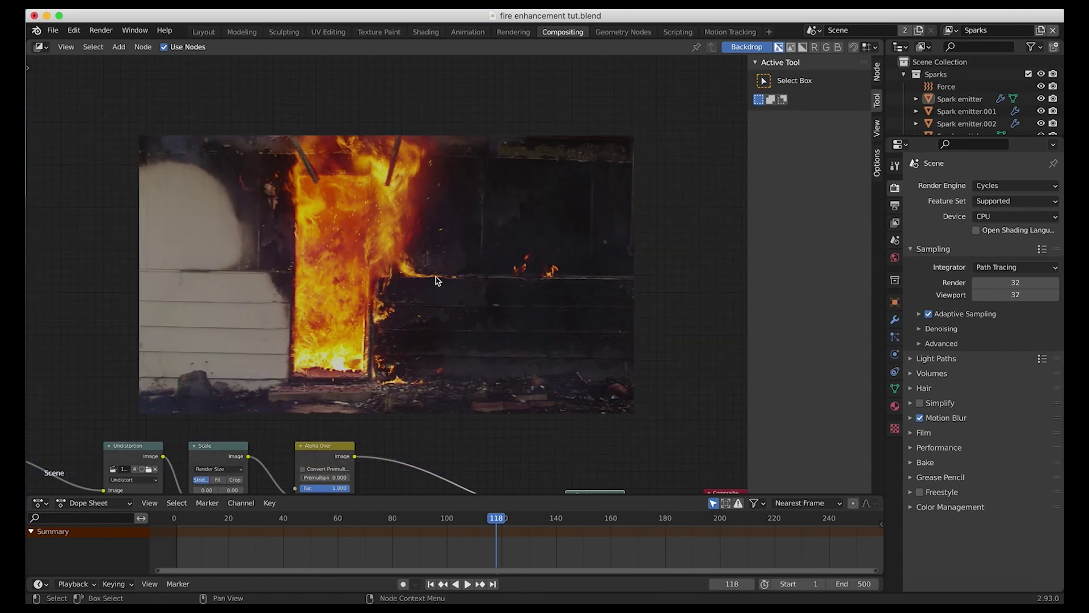
{"action": "scroll", "coordinate": [391, 313], "scroll_direction": "down", "scroll_amount": 10}
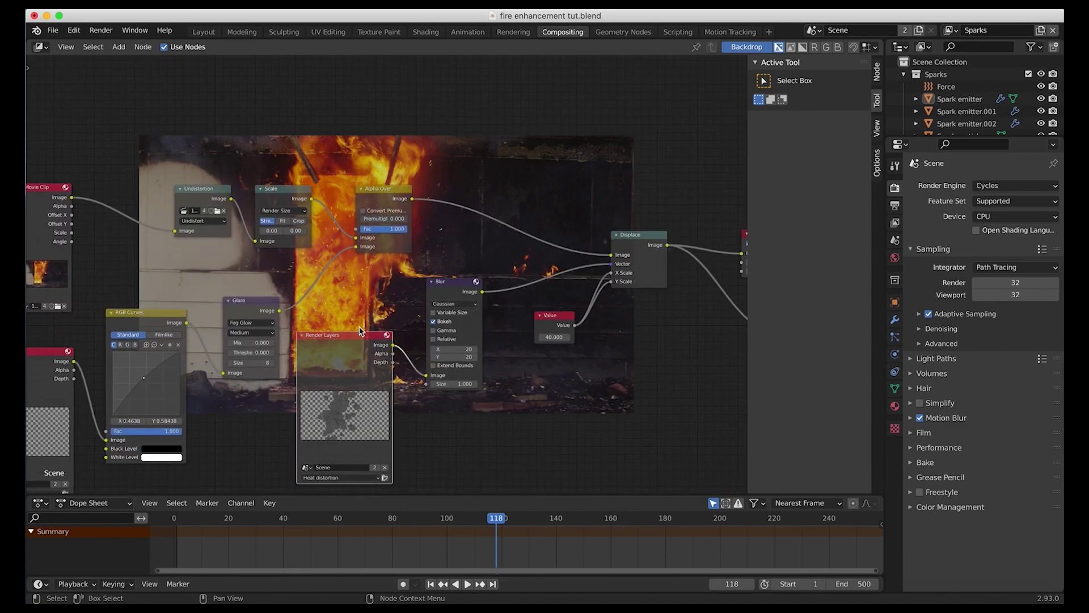
{"action": "scroll", "coordinate": [331, 299], "scroll_direction": "up", "scroll_amount": 9}
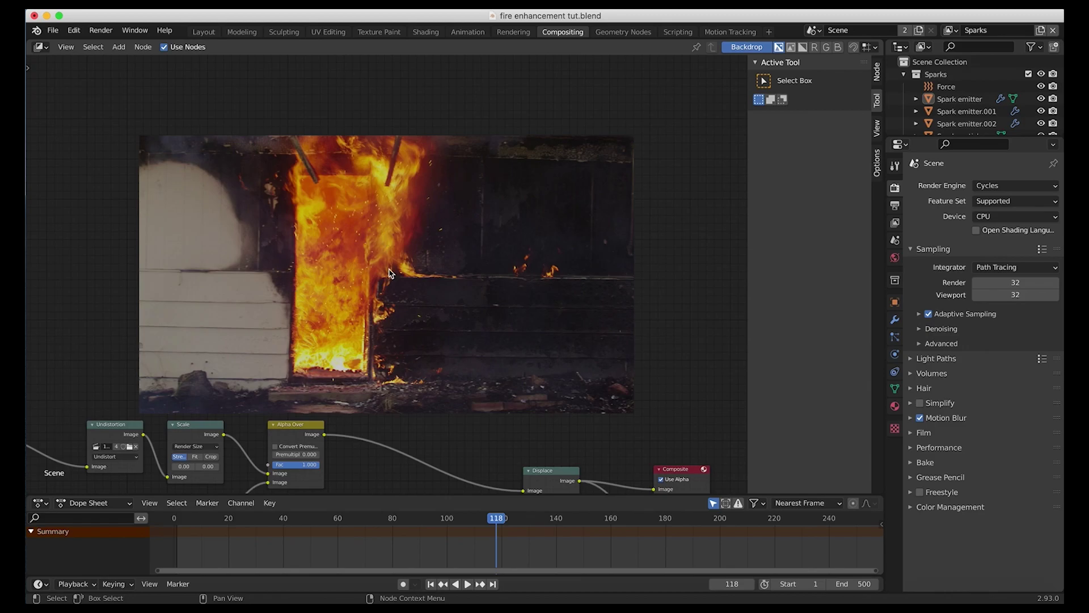
{"action": "scroll", "coordinate": [392, 270], "scroll_direction": "down", "scroll_amount": 7}
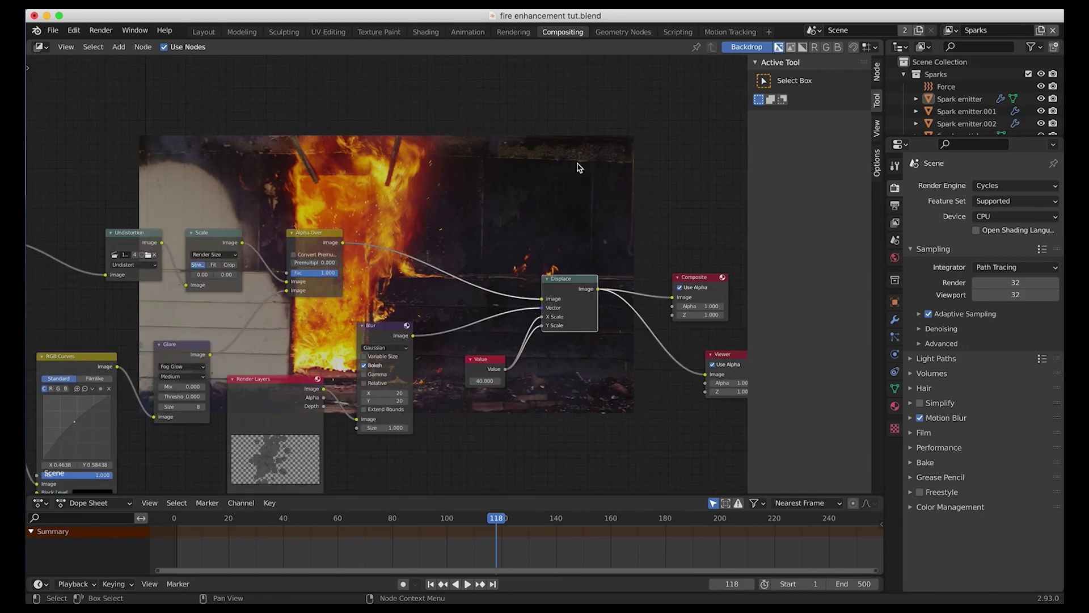